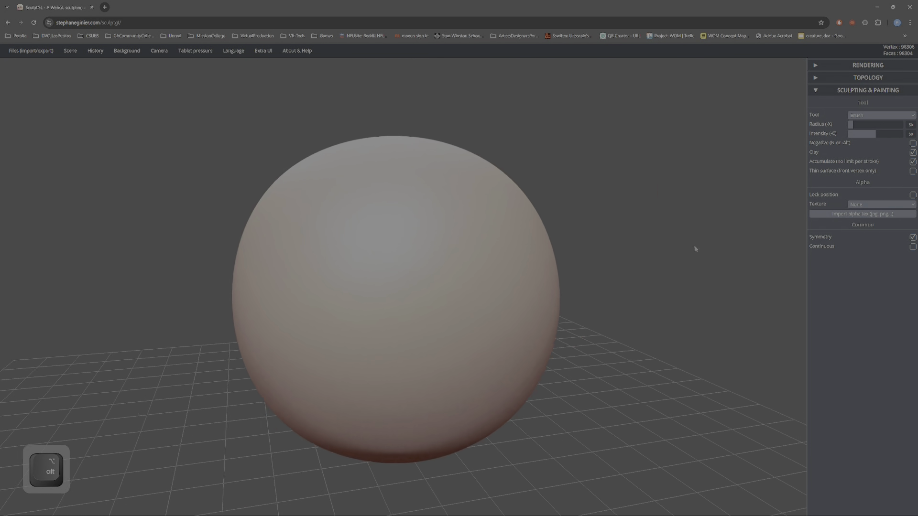
pyautogui.press('w')
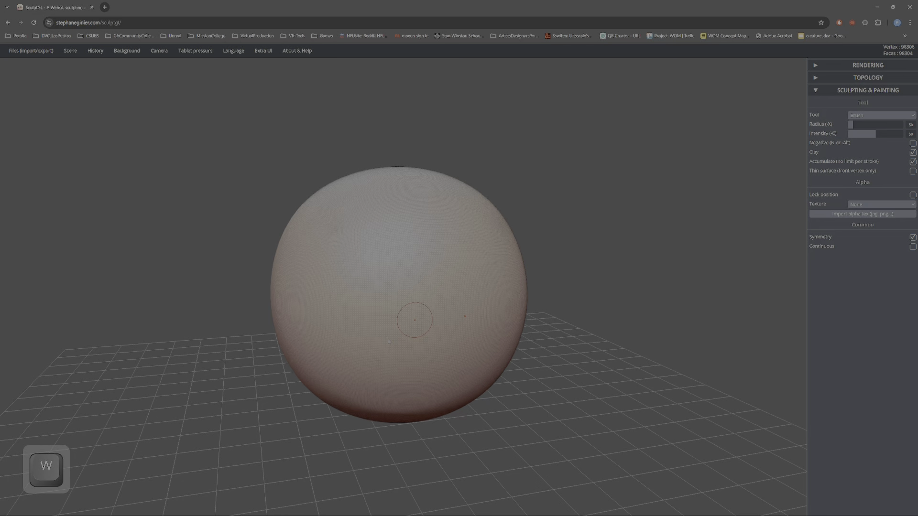
pyautogui.moveTo(628, 291); pyautogui.dragTo(774, 207)
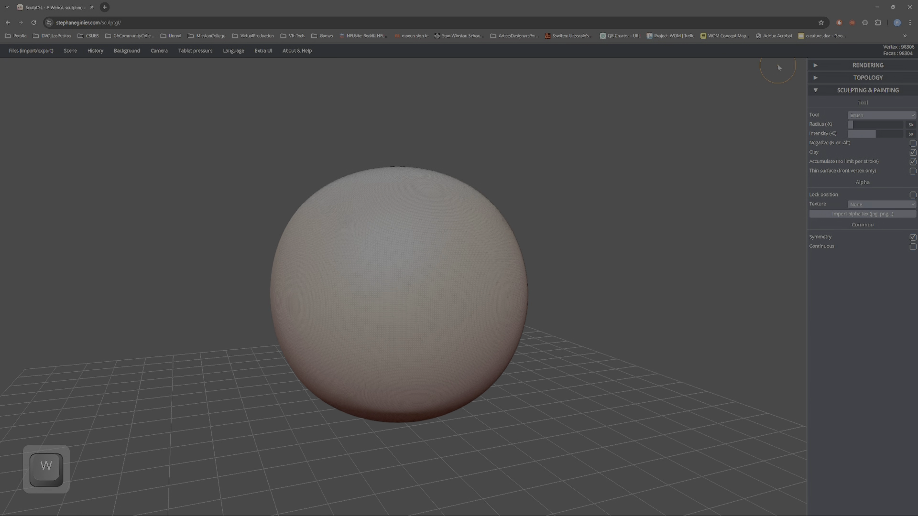
pyautogui.moveTo(28, 51)
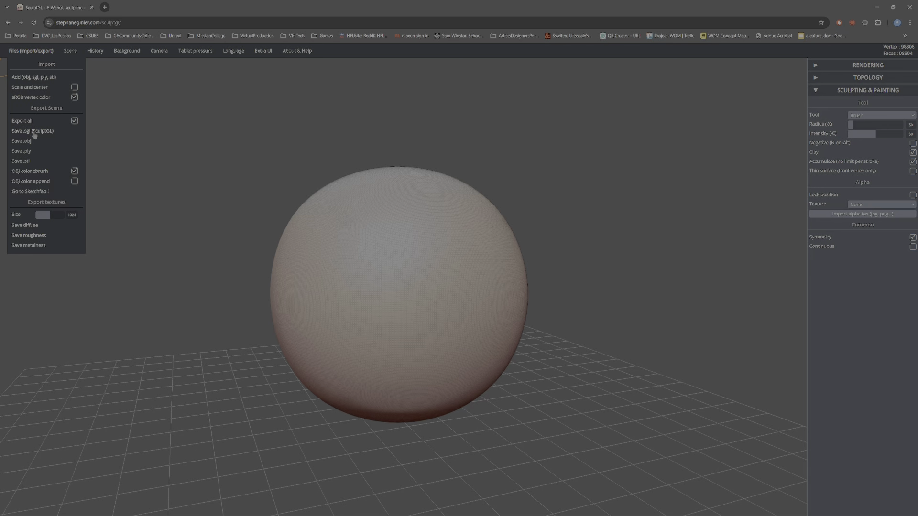
pyautogui.moveTo(158, 49)
pyautogui.moveTo(74, 56)
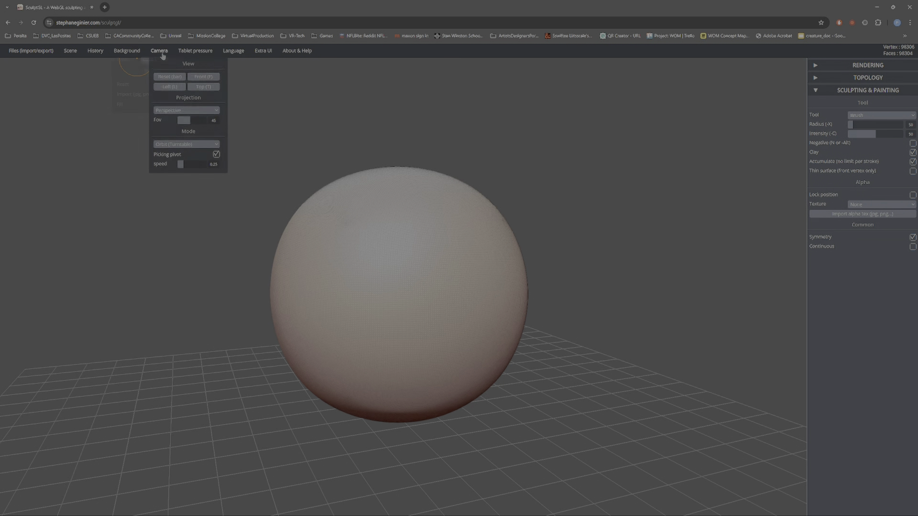
pyautogui.moveTo(245, 56)
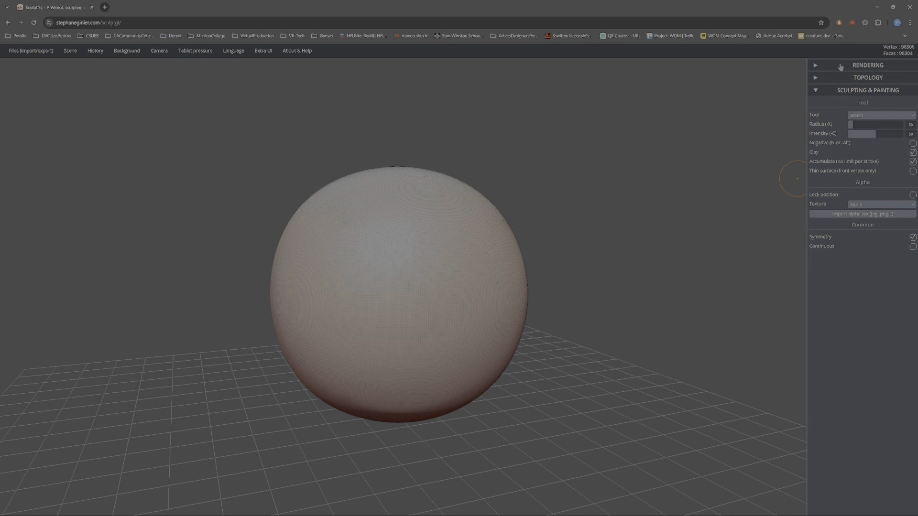
# Collapse the sculpting settings, switch the sphere's shader to PBR and hide its wireframe.
pyautogui.click(831, 90)
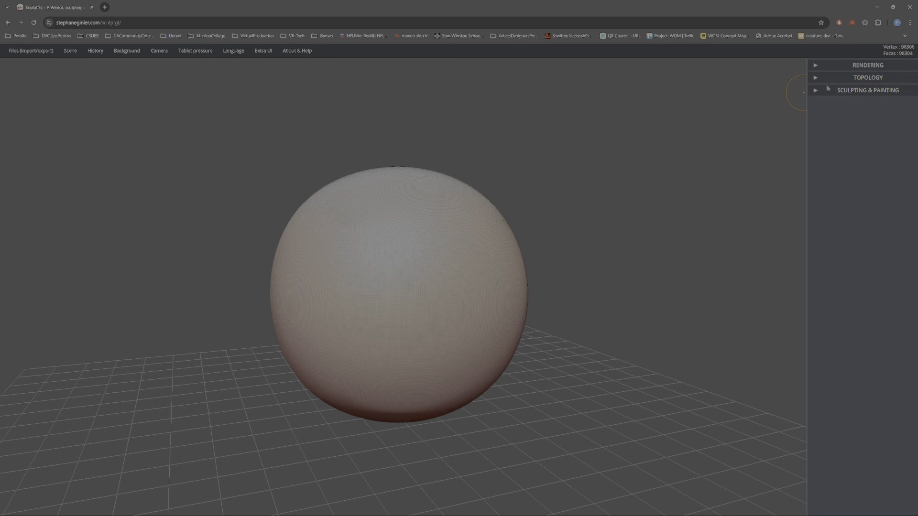
pyautogui.moveTo(600, 264)
pyautogui.mouseDown()
pyautogui.moveTo(586, 263)
pyautogui.moveTo(621, 221)
pyautogui.mouseUp()
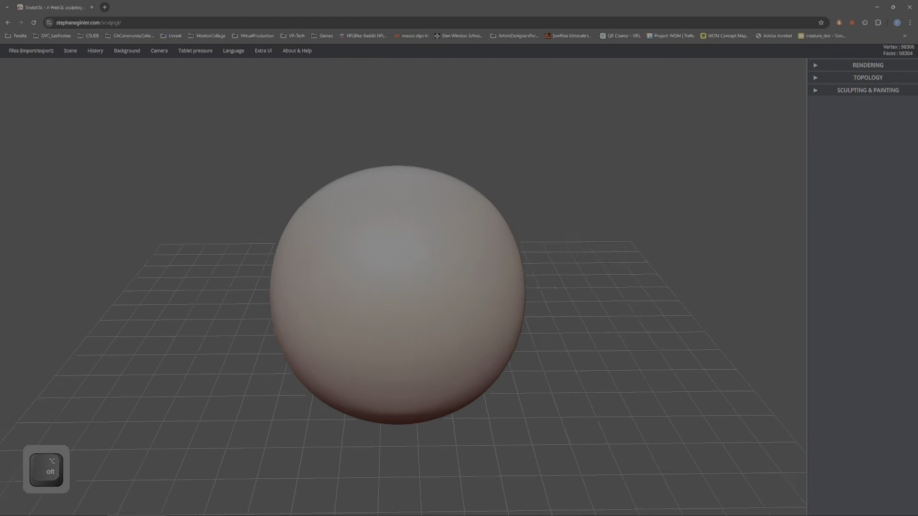
pyautogui.keyDown('alt'); pyautogui.moveTo(553, 272); pyautogui.dragTo(563, 485); pyautogui.keyUp('alt')
pyautogui.keyDown('shift'); pyautogui.moveTo(655, 325); pyautogui.dragTo(806, 196); pyautogui.keyUp('shift')
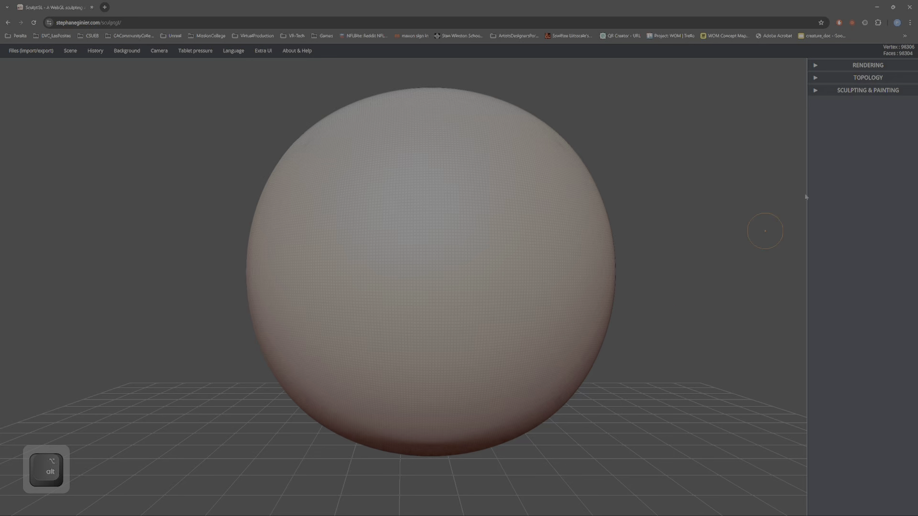
pyautogui.click(843, 66)
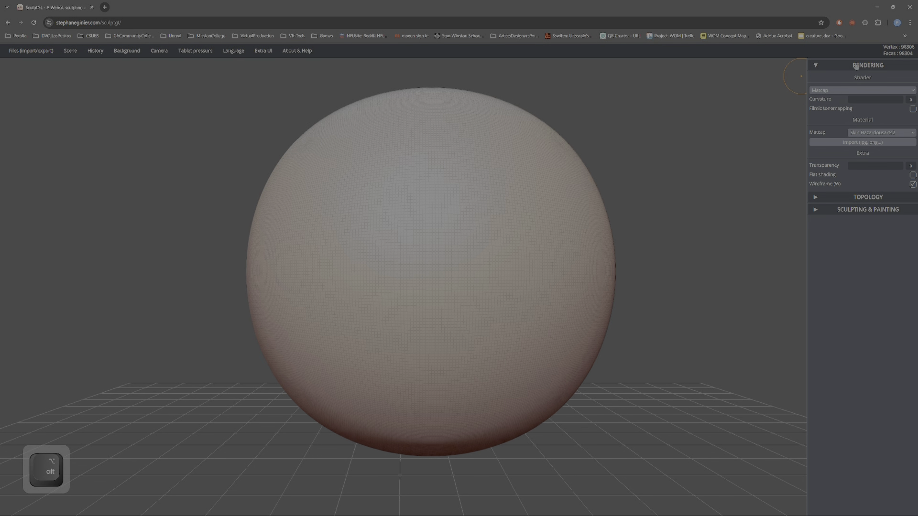
pyautogui.click(846, 91)
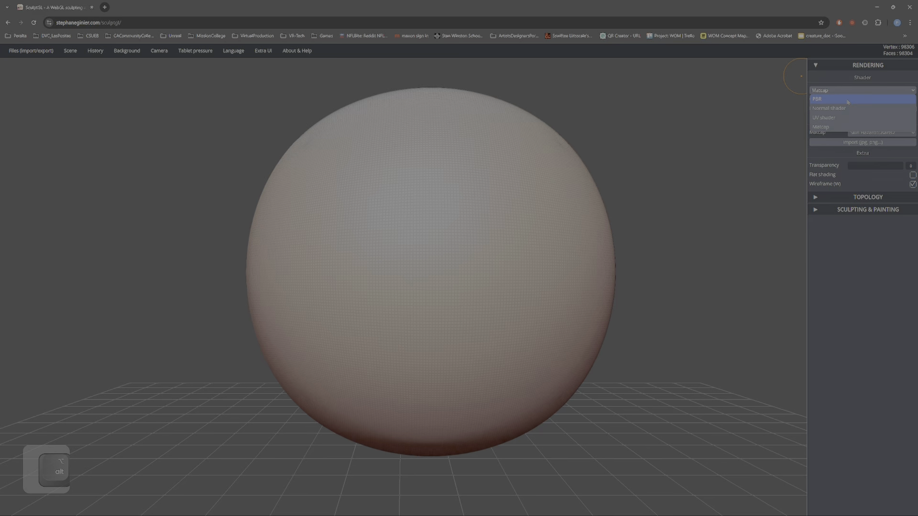
pyautogui.click(841, 97)
pyautogui.moveTo(706, 164)
pyautogui.mouseDown()
pyautogui.moveTo(733, 159)
pyautogui.moveTo(779, 114)
pyautogui.mouseUp()
pyautogui.press('w')
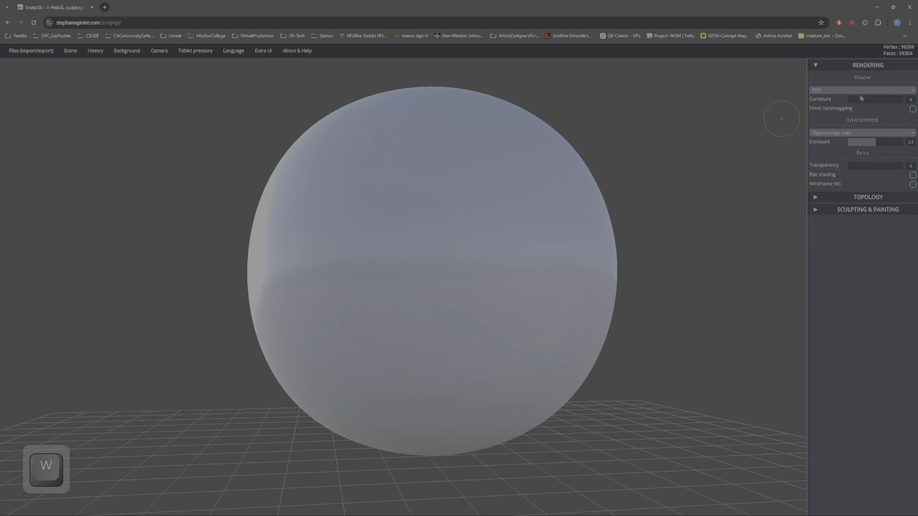
# Preview the UV shader on the sphere and return to the Matcap shader.
pyautogui.click(814, 90)
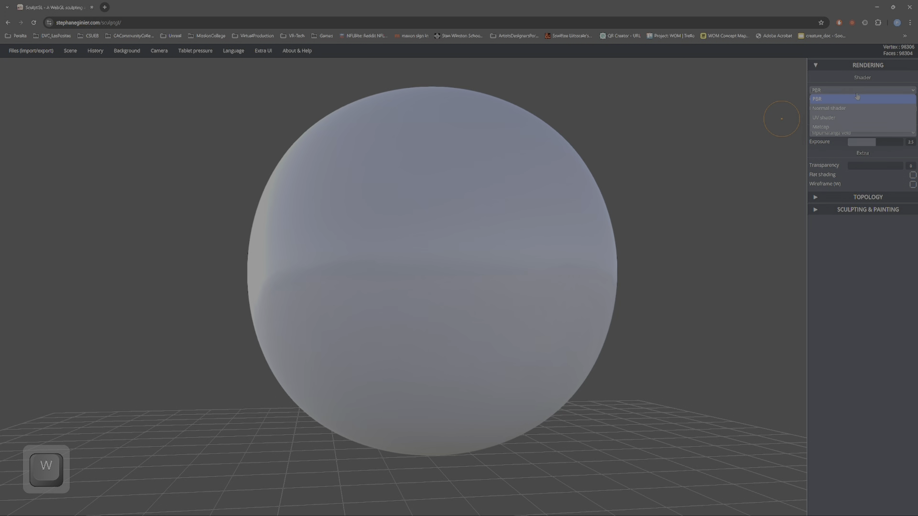
pyautogui.click(826, 118)
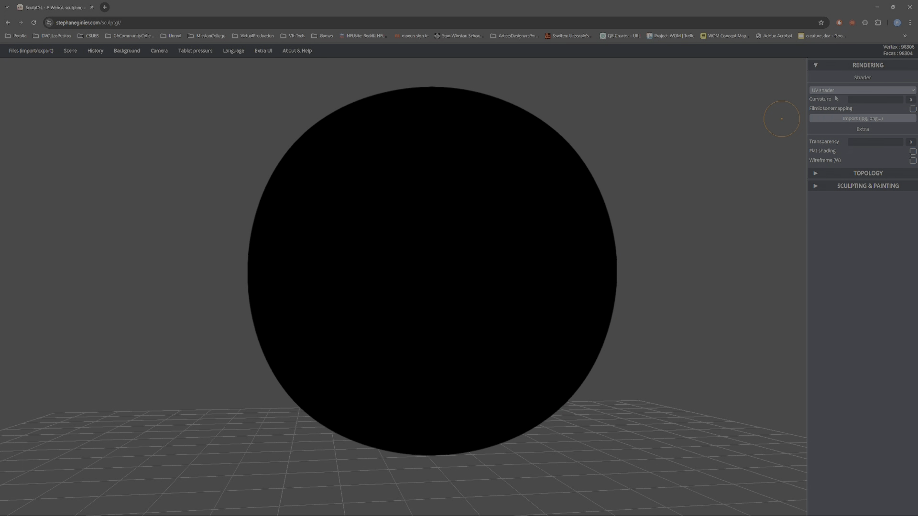
pyautogui.click(834, 91)
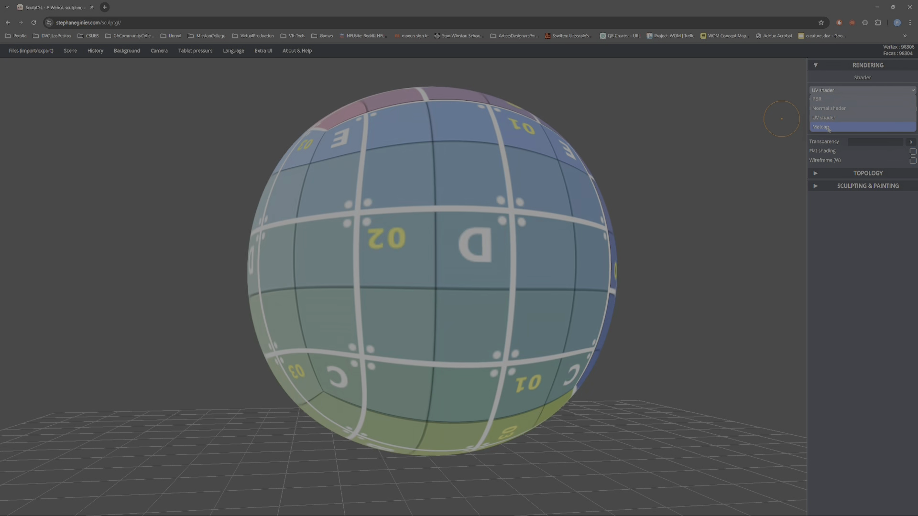
pyautogui.click(829, 127)
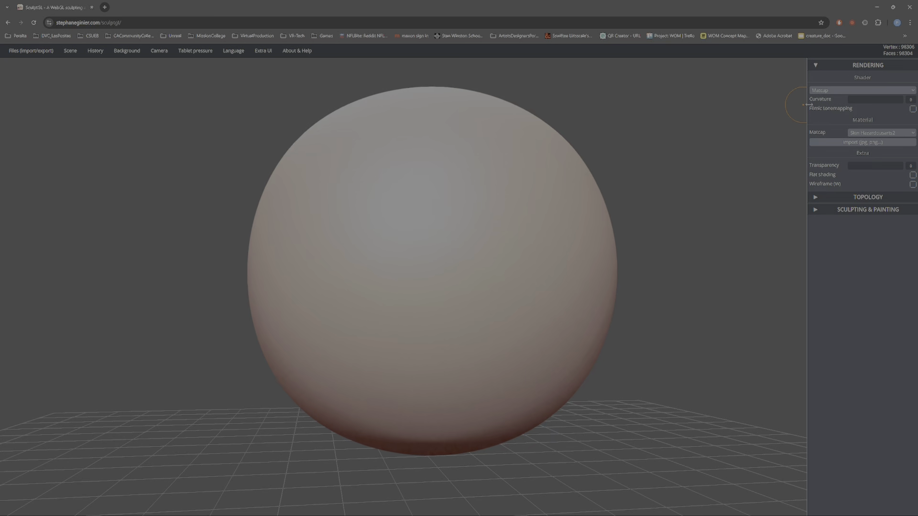
# Apply the Red clay matcap and sculpt a raised, mirrored brow ridge slanting toward the middle of the sphere.
pyautogui.click(878, 134)
pyautogui.click(868, 151)
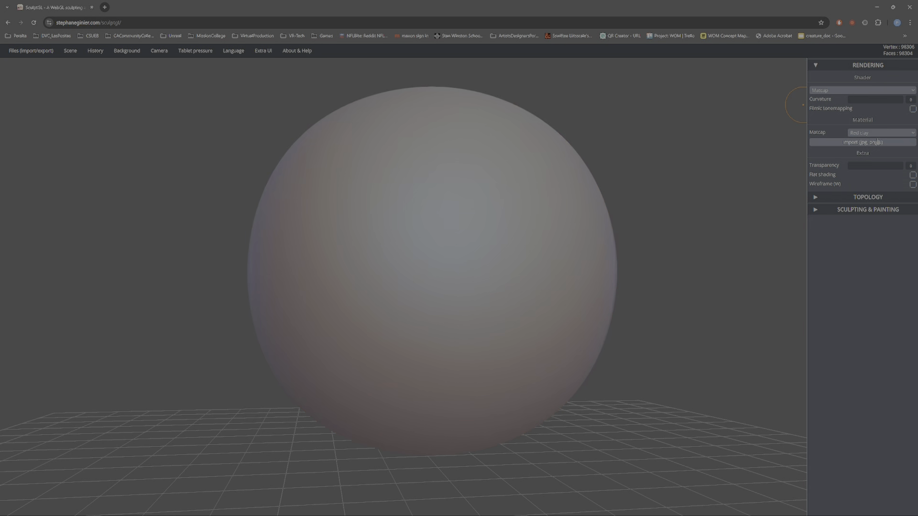
pyautogui.moveTo(667, 206); pyautogui.dragTo(665, 225)
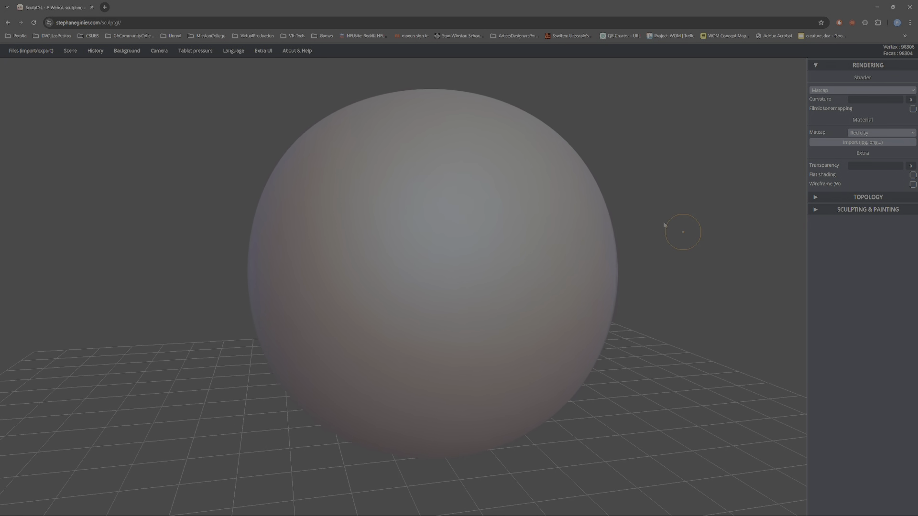
pyautogui.moveTo(339, 167)
pyautogui.mouseDown()
pyautogui.moveTo(470, 310)
pyautogui.moveTo(376, 258)
pyautogui.moveTo(464, 306)
pyautogui.mouseUp()
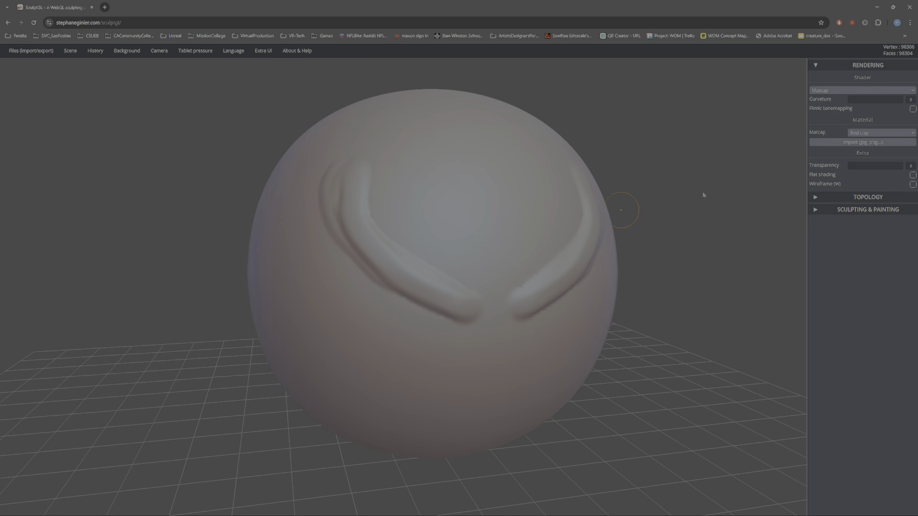
# Check the SculptGL shortcut notes slide and carve a mirrored groove beneath the brow ridges with the inverted brush.
pyautogui.click(845, 209)
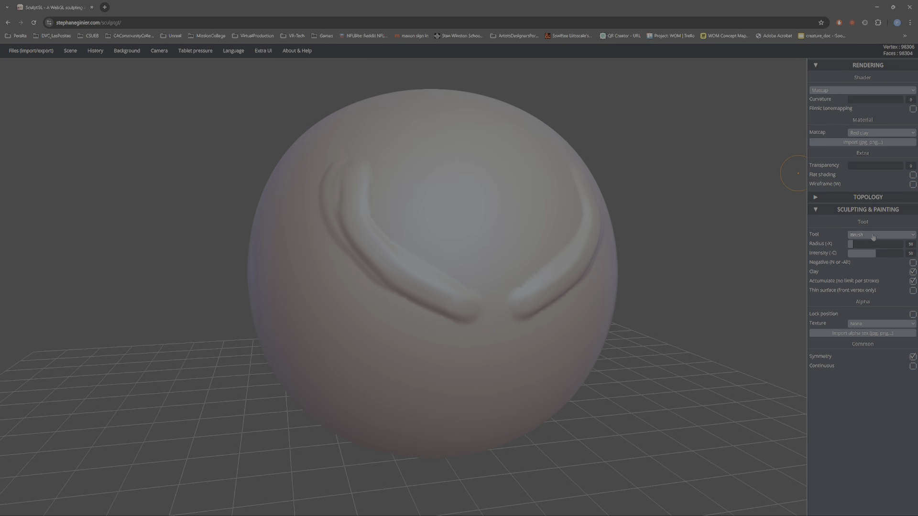
pyautogui.hotkey('alt', 'Tab')
pyautogui.hotkey('alt', 'Tab')
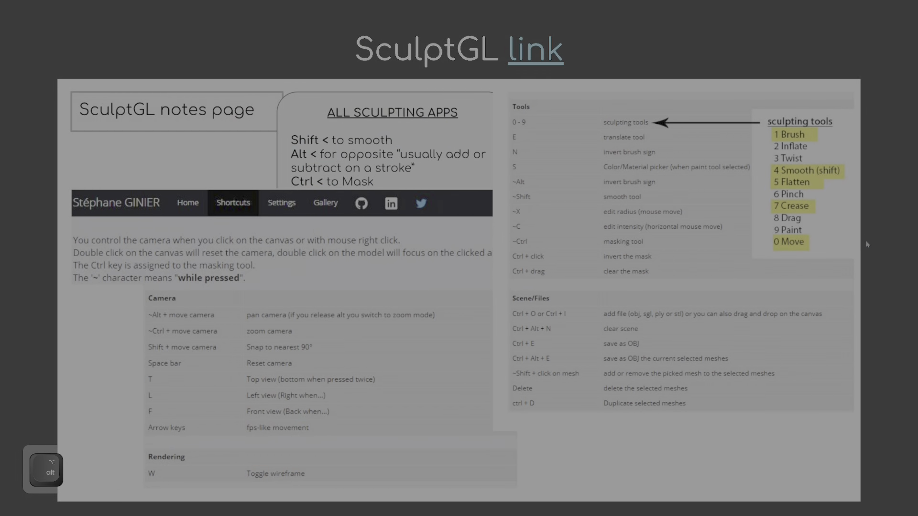
pyautogui.hotkey('alt', 'Tab')
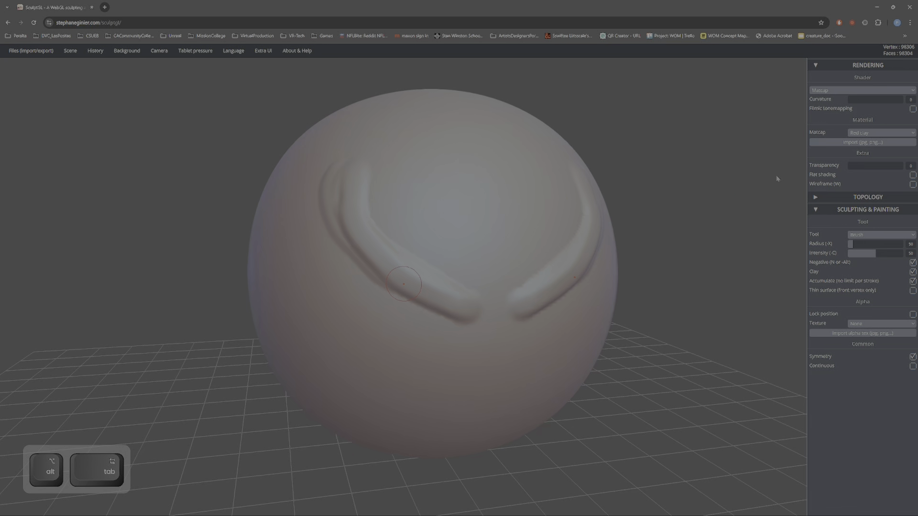
pyautogui.moveTo(343, 262)
pyautogui.keyDown('alt'); pyautogui.mouseDown()
pyautogui.moveTo(356, 292)
pyautogui.moveTo(441, 340)
pyautogui.moveTo(415, 313)
pyautogui.mouseUp(); pyautogui.keyUp('alt')
pyautogui.moveTo(767, 214); pyautogui.dragTo(801, 186)
# Preview the Skin HazardousArts2 and Skin HazardousArts matcaps on the sculpted sphere.
pyautogui.click(878, 134)
pyautogui.click(873, 169)
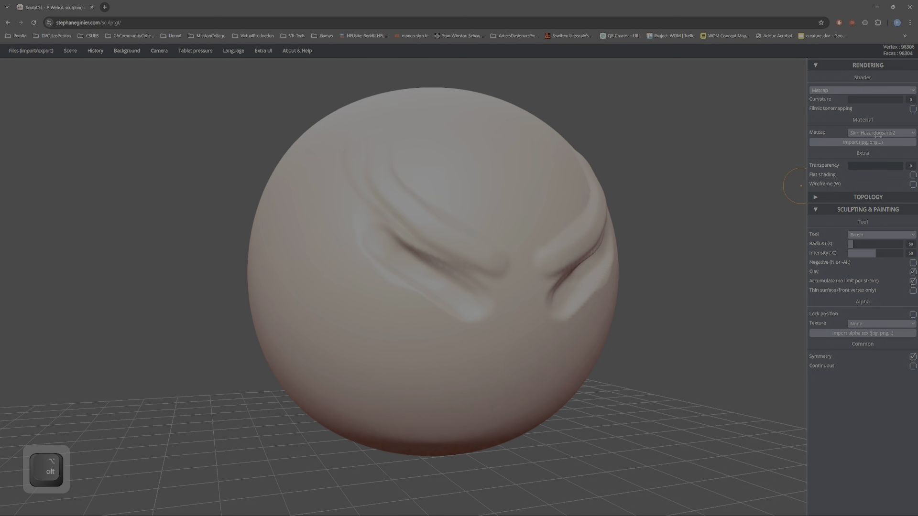
pyautogui.click(879, 134)
pyautogui.click(880, 139)
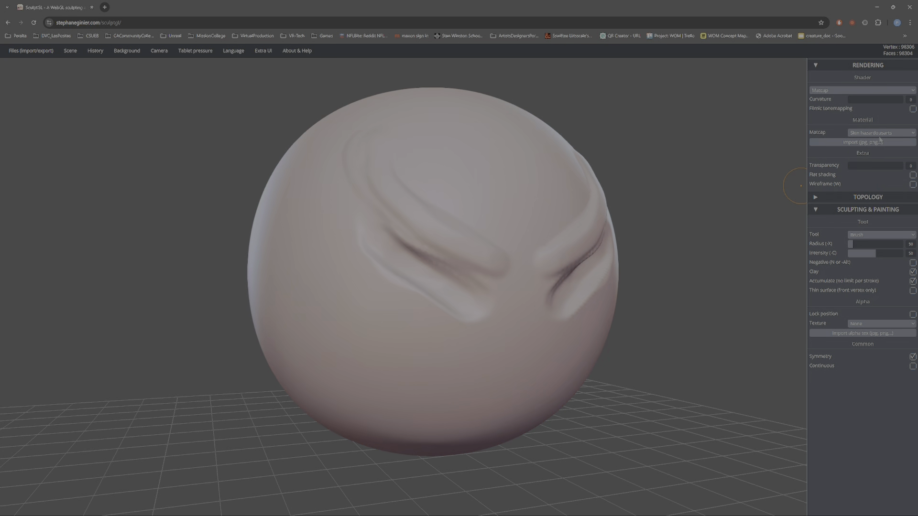
pyautogui.moveTo(774, 197)
pyautogui.mouseDown()
pyautogui.moveTo(773, 142)
pyautogui.moveTo(781, 207)
pyautogui.mouseUp()
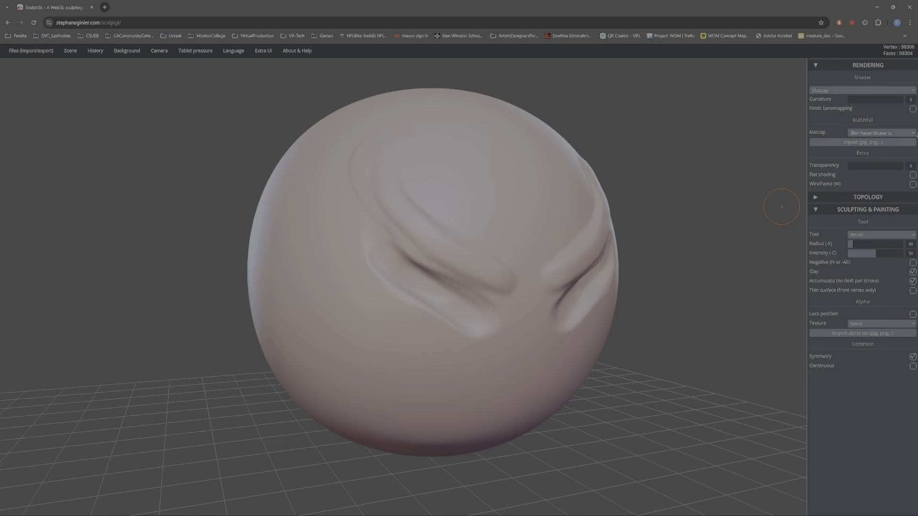
# Preview the Pearl, Clay and Skin matcaps on the sculpted sphere.
pyautogui.click(913, 134)
pyautogui.click(860, 179)
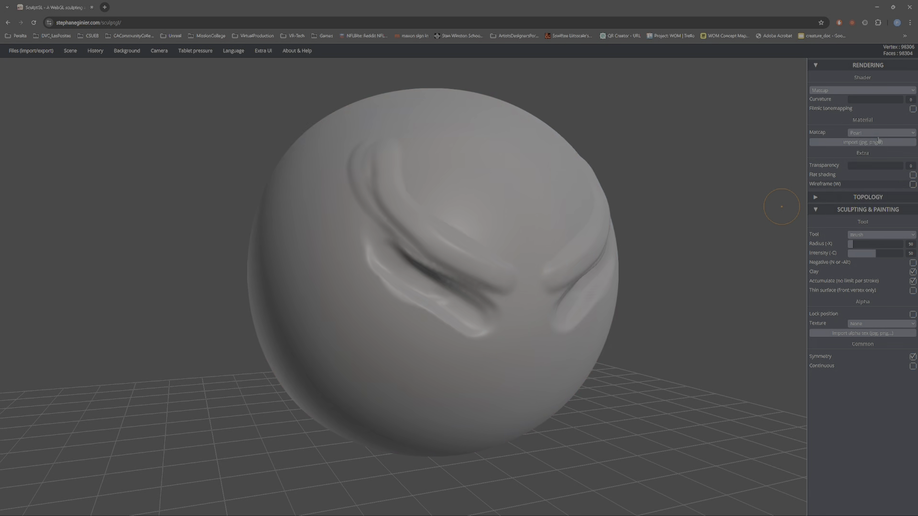
pyautogui.click(877, 133)
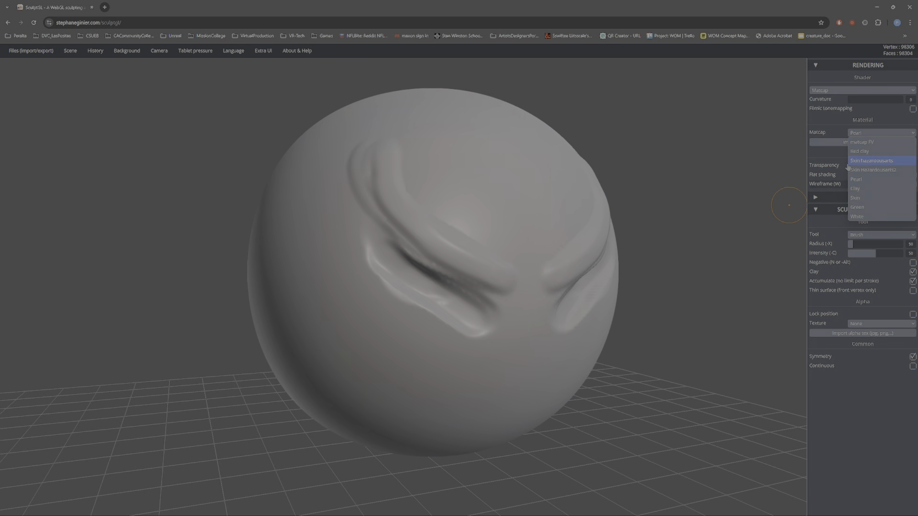
pyautogui.click(848, 191)
pyautogui.click(871, 133)
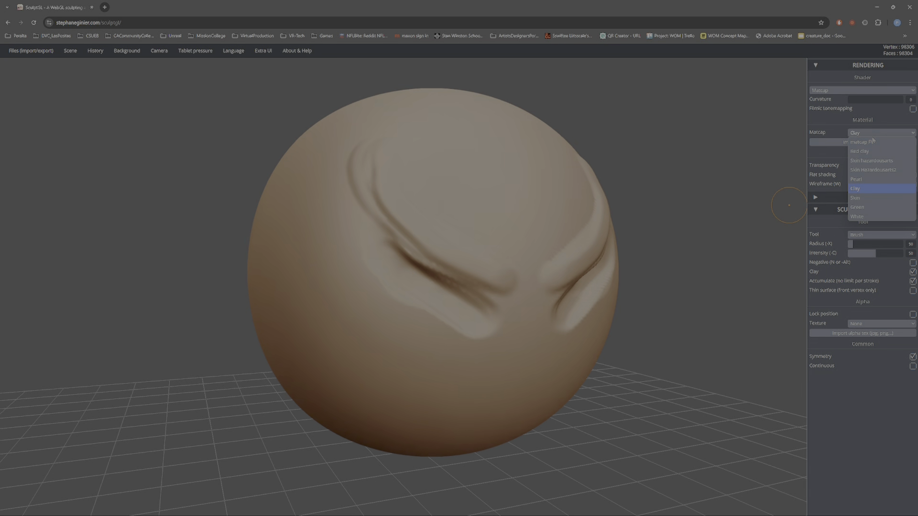
pyautogui.press('Return')
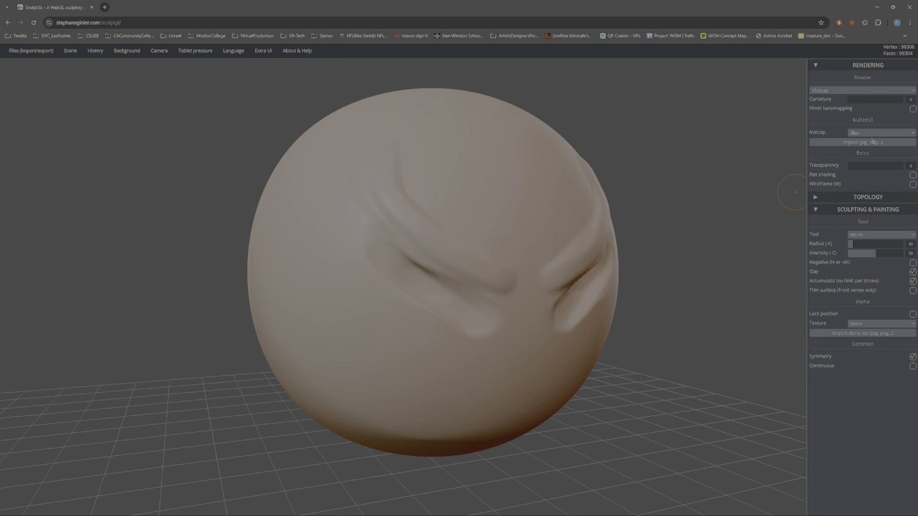
# Preview the Green and White matcaps on the sculpted sphere.
pyautogui.click(870, 136)
pyautogui.press('Return')
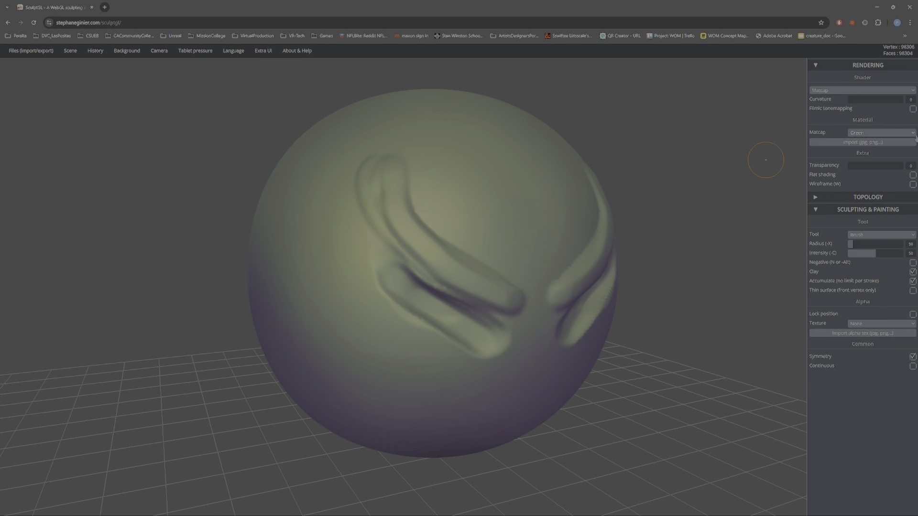
pyautogui.click(882, 135)
pyautogui.click(883, 136)
pyautogui.click(882, 133)
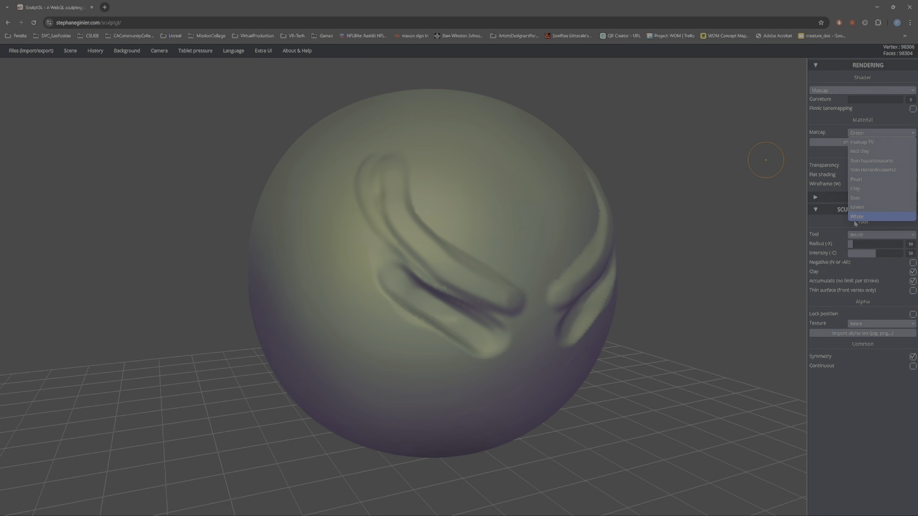
pyautogui.click(854, 224)
# Show the wireframe on the sculpted sphere and set its matcap to Clay.
pyautogui.moveTo(698, 245); pyautogui.dragTo(717, 225)
pyautogui.press('w')
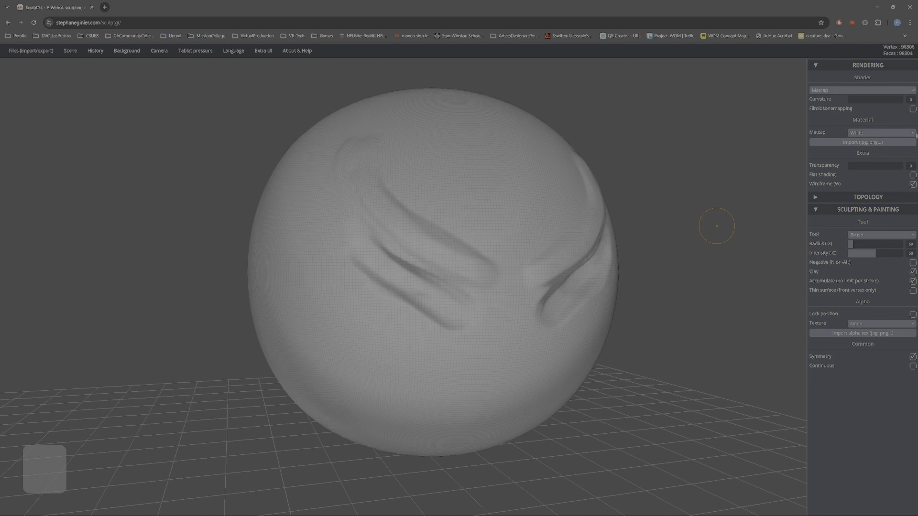
pyautogui.click(913, 133)
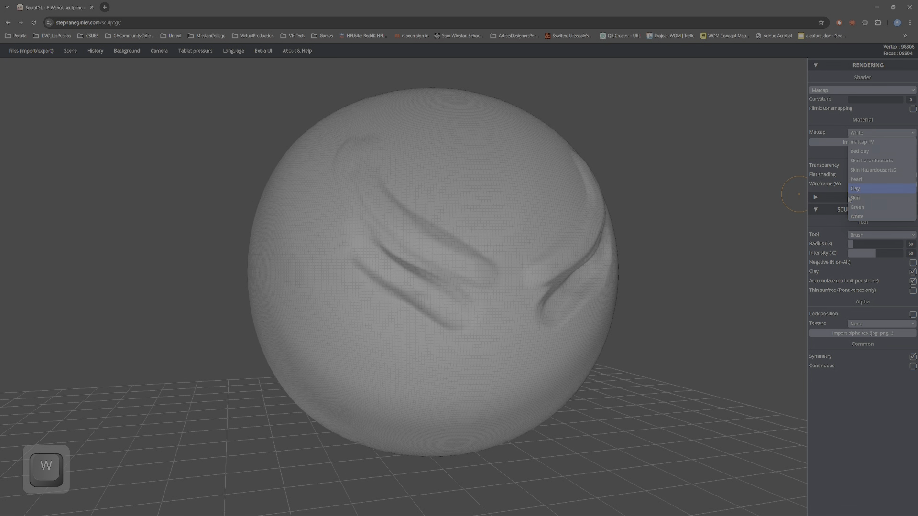
pyautogui.click(849, 194)
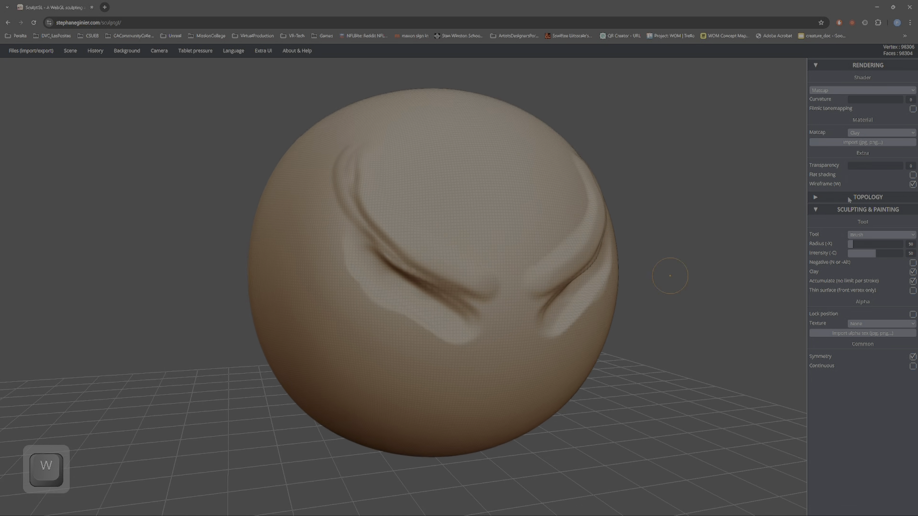
pyautogui.keyDown('alt'); pyautogui.moveTo(688, 266); pyautogui.dragTo(693, 201); pyautogui.keyUp('alt')
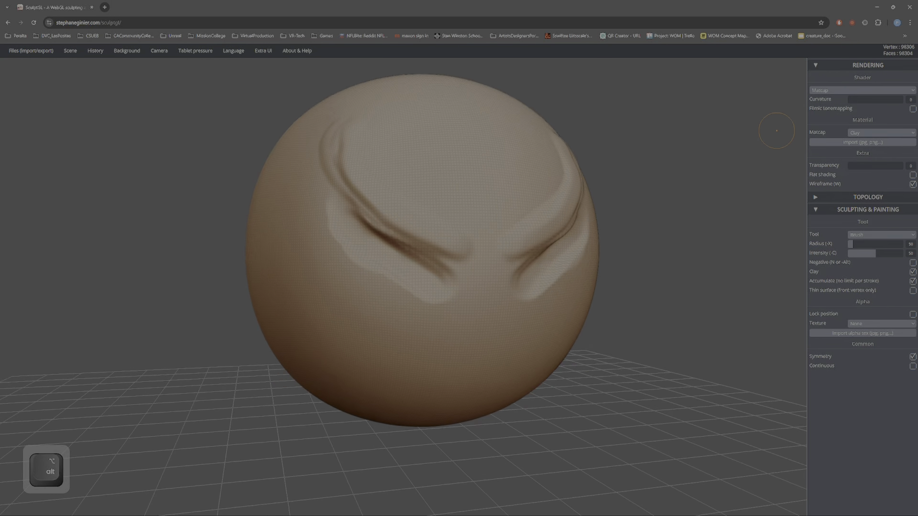
# Collapse the rendering settings and expand the topology settings.
pyautogui.click(848, 67)
pyautogui.click(844, 78)
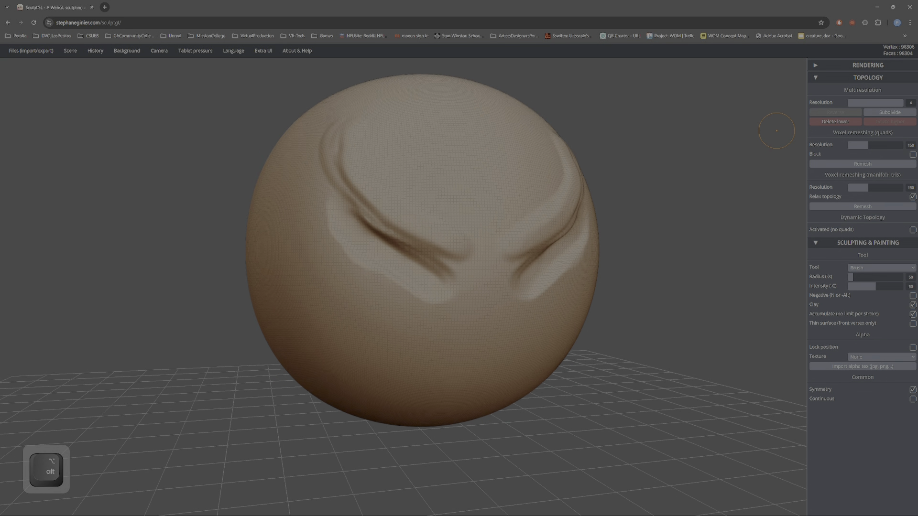
pyautogui.moveTo(671, 175)
pyautogui.keyDown('alt'); pyautogui.mouseDown()
pyautogui.moveTo(653, 305)
pyautogui.moveTo(660, 366)
pyautogui.mouseUp(); pyautogui.keyUp('alt')
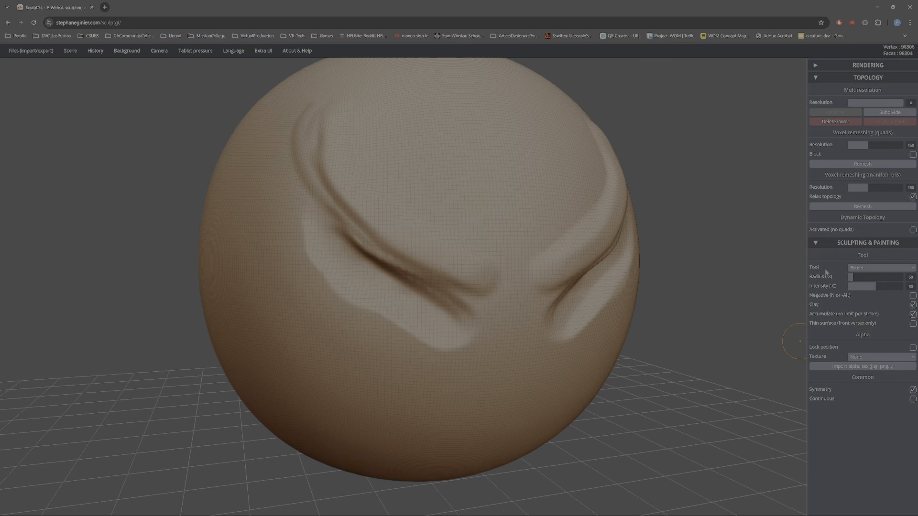
# Examine the list of available sculpting tools and keep Brush as the active tool.
pyautogui.click(870, 269)
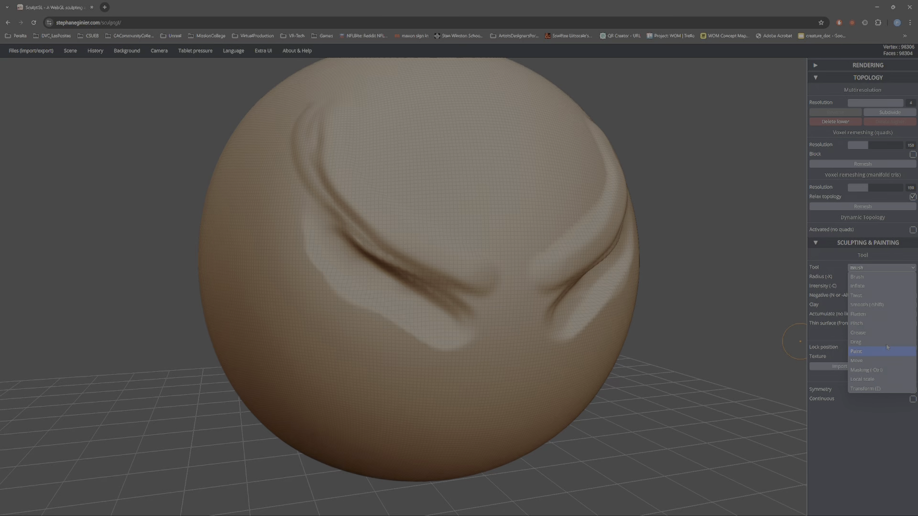
pyautogui.click(869, 463)
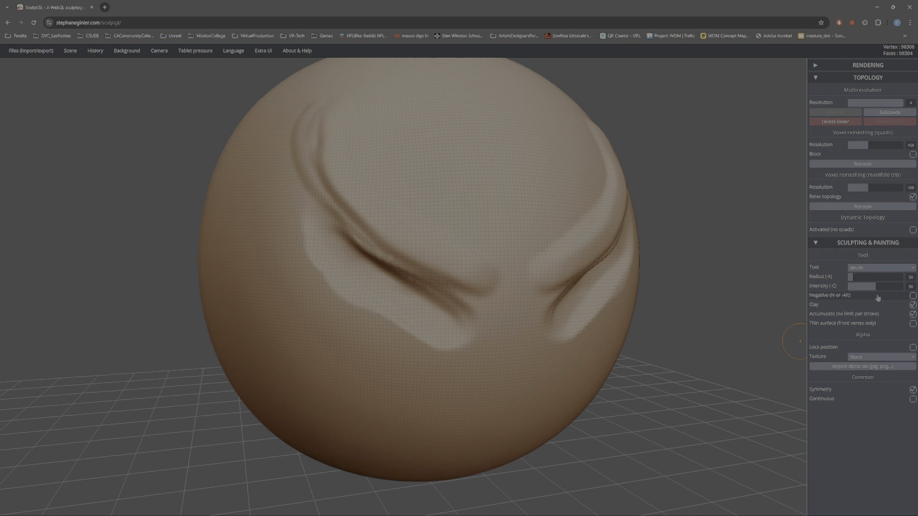
pyautogui.click(890, 268)
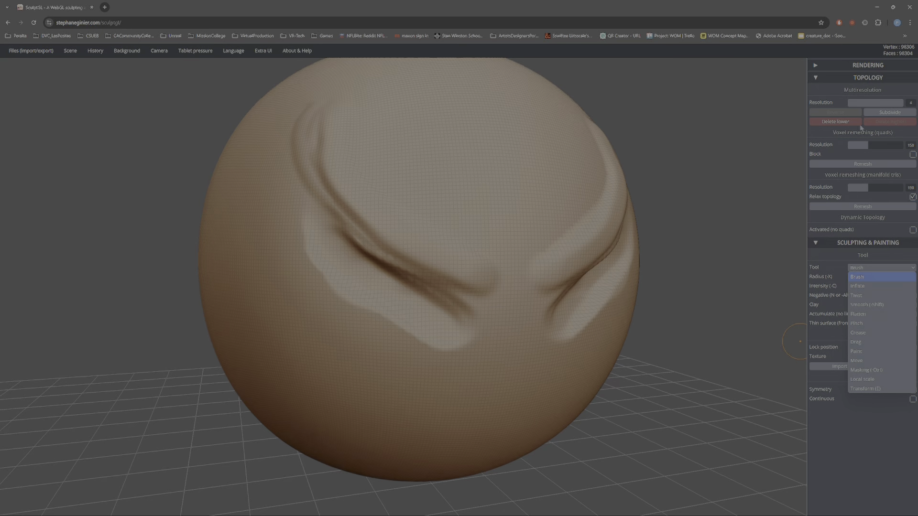
pyautogui.click(388, 205)
# Sculpt a short symmetrical Brush stroke on the brow, just above the inner end of the existing crease.
pyautogui.moveTo(420, 211); pyautogui.dragTo(456, 233)
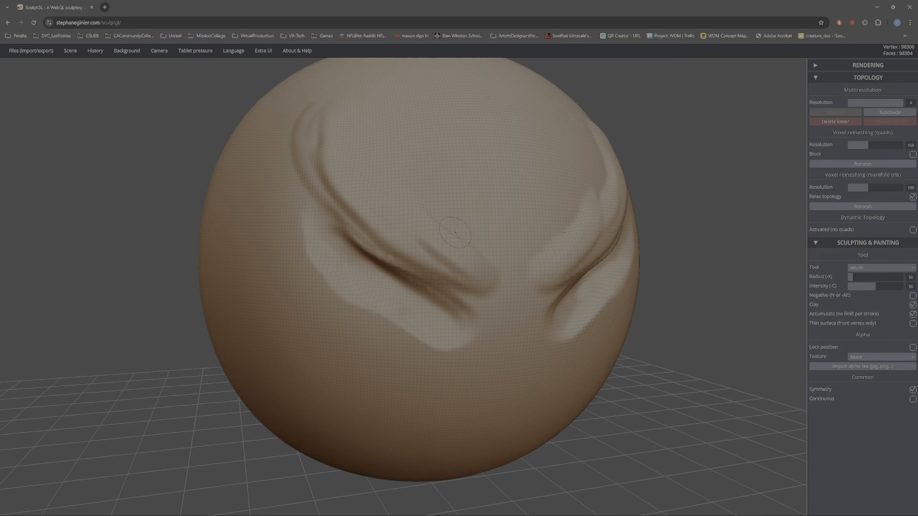
pyautogui.press('w')
pyautogui.moveTo(705, 295); pyautogui.dragTo(564, 170)
pyautogui.moveTo(612, 187); pyautogui.dragTo(685, 184)
pyautogui.keyDown('alt'); pyautogui.moveTo(686, 184); pyautogui.dragTo(716, 323); pyautogui.keyUp('alt')
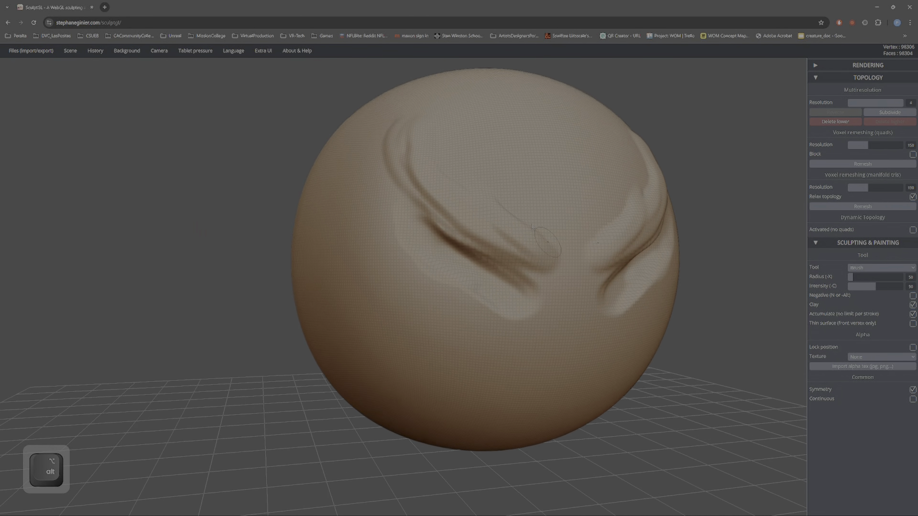
pyautogui.keyDown('alt'); pyautogui.moveTo(698, 199); pyautogui.dragTo(796, 202); pyautogui.keyUp('alt')
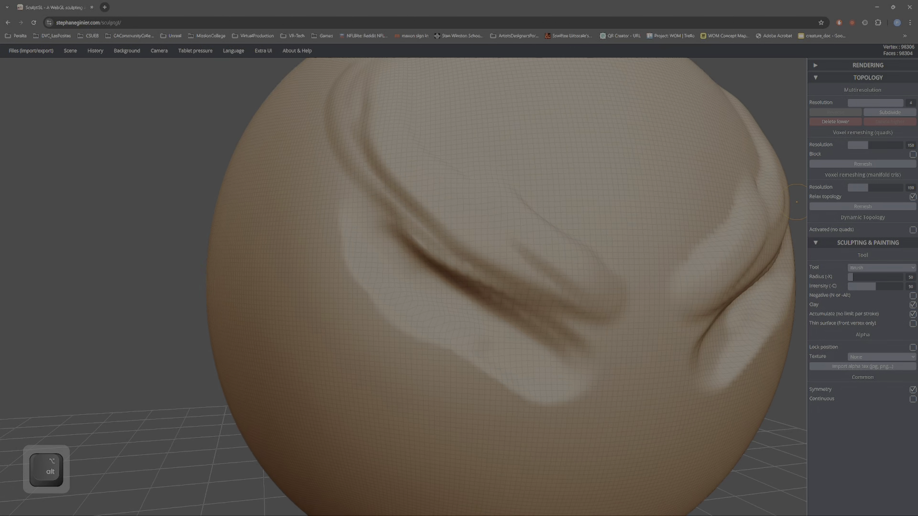
# Lower the sculpt's multiresolution level, and raise it through 2 and 3 to 4 to compare the mesh density.
pyautogui.moveTo(895, 104); pyautogui.dragTo(842, 113)
pyautogui.keyDown('alt'); pyautogui.moveTo(593, 268); pyautogui.dragTo(531, 234, button='right'); pyautogui.keyUp('alt')
pyautogui.click(860, 103)
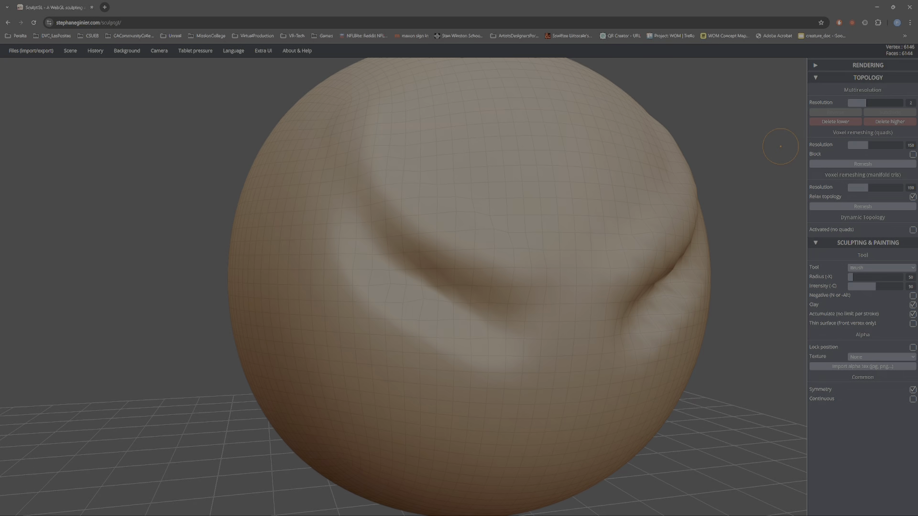
pyautogui.click(874, 102)
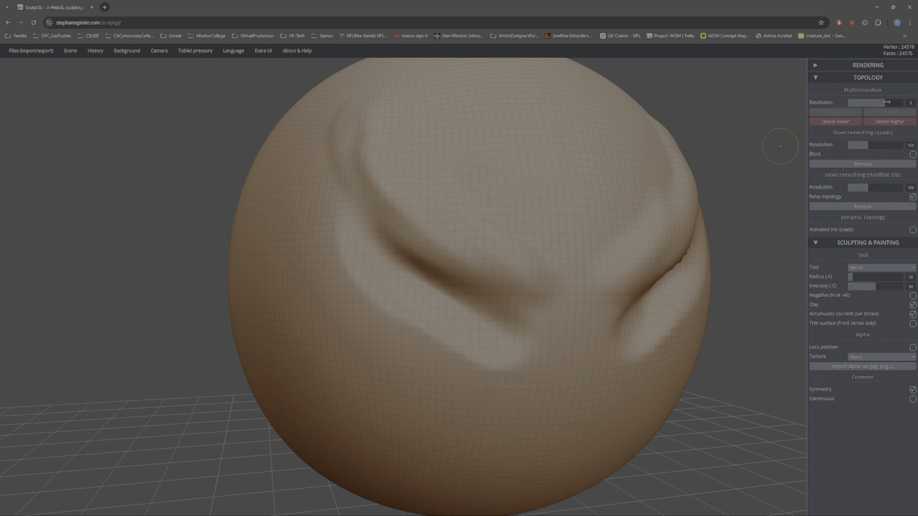
pyautogui.click(893, 103)
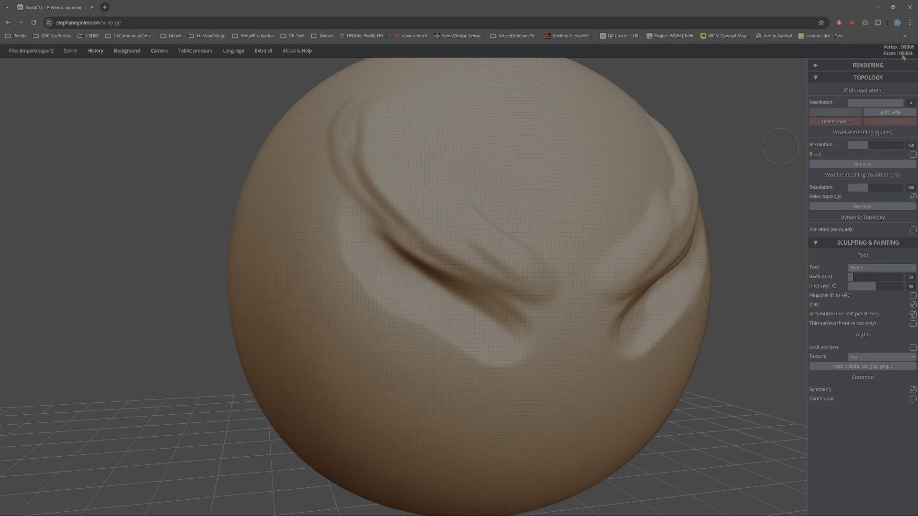
# Drop the multiresolution level to 1 and step it back up through 2 and 3 to 4.
pyautogui.click(848, 105)
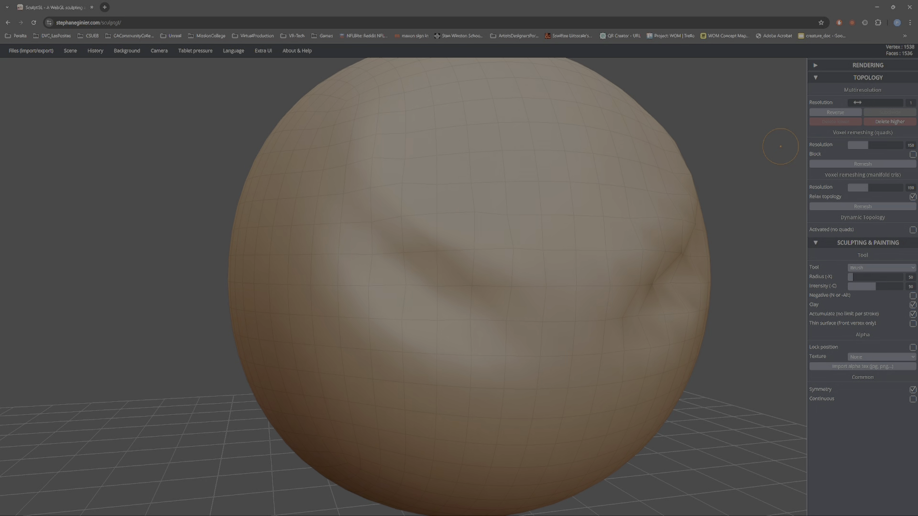
pyautogui.click(860, 101)
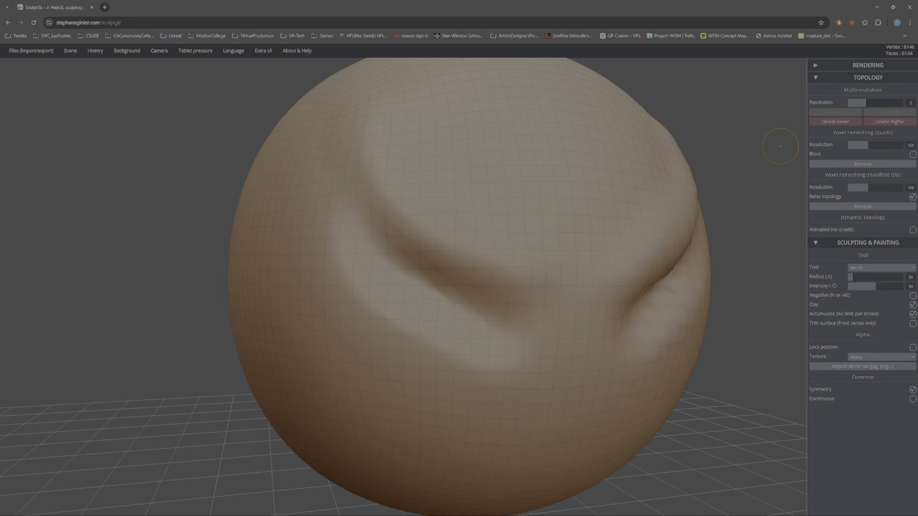
pyautogui.click(882, 102)
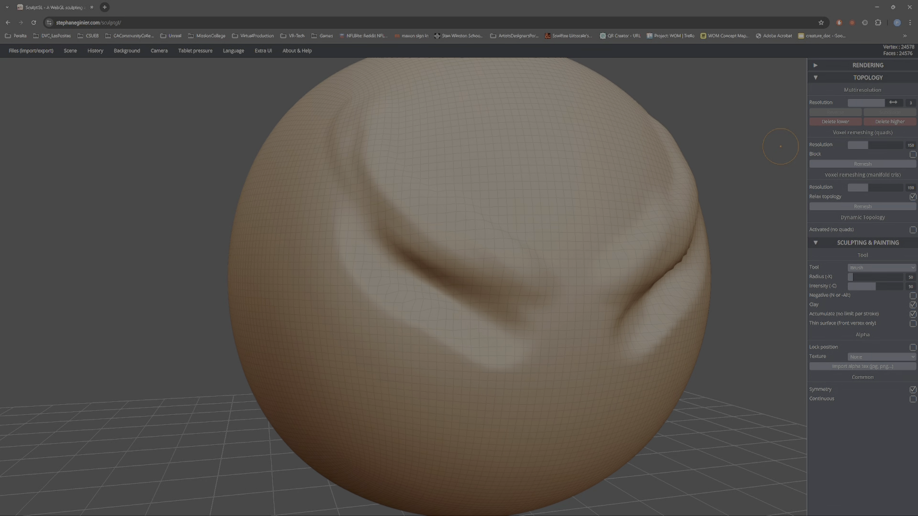
pyautogui.click(893, 104)
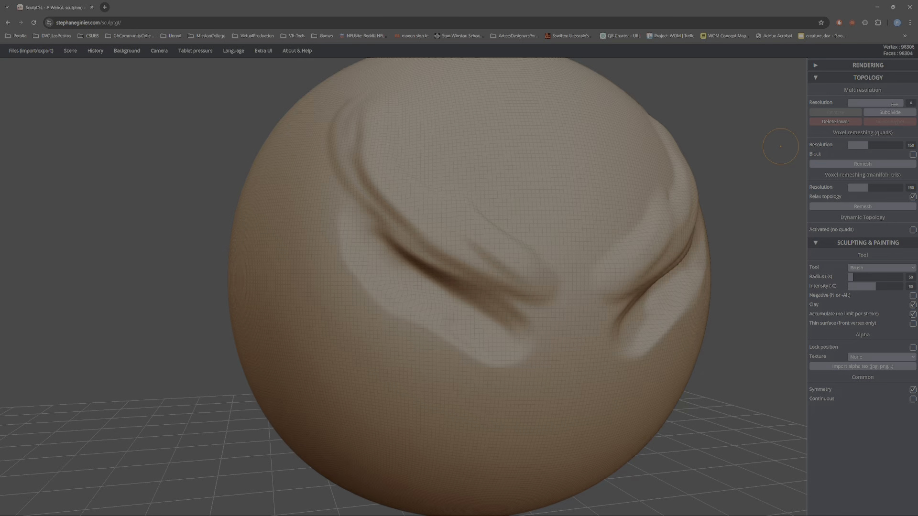
# Set the sculpt's multiresolution level to 1 and inspect the coarse mesh.
pyautogui.click(849, 102)
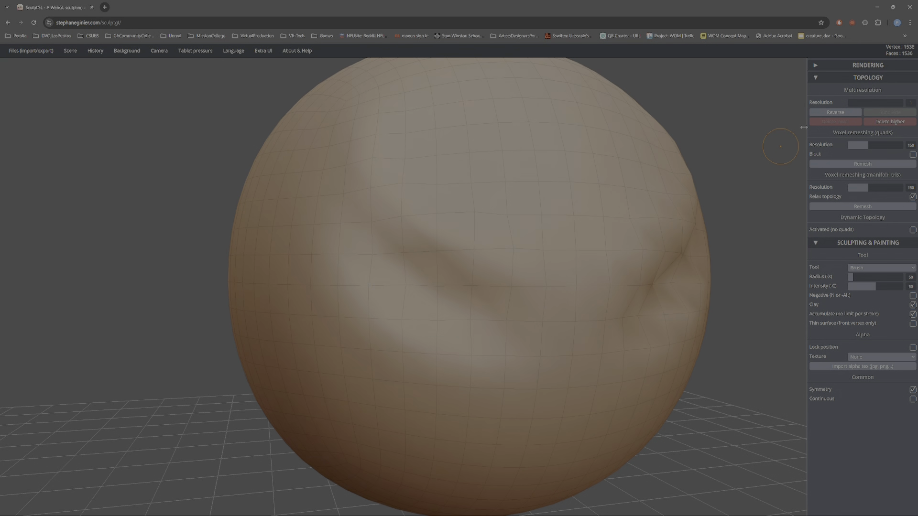
pyautogui.keyDown('alt'); pyautogui.moveTo(716, 314); pyautogui.dragTo(470, 254, button='right'); pyautogui.keyUp('alt')
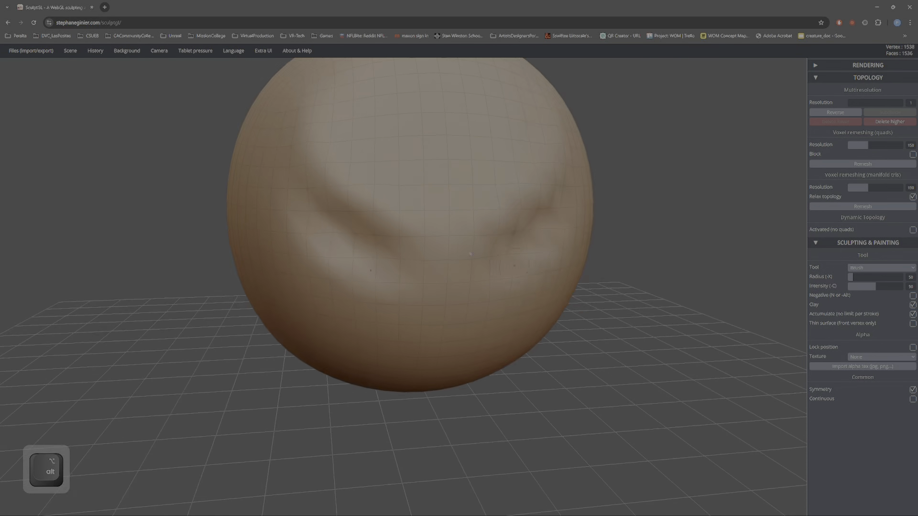
pyautogui.keyDown('alt'); pyautogui.moveTo(424, 307); pyautogui.dragTo(450, 328, button='right'); pyautogui.keyUp('alt')
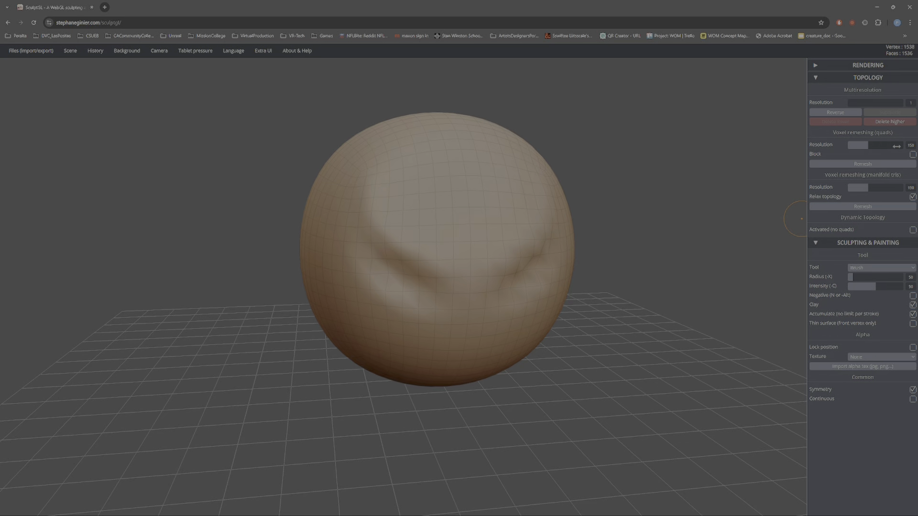
# Try a quad voxel remesh of the sculpt at resolution 150, inspect the surface and undo the remesh.
pyautogui.click(830, 164)
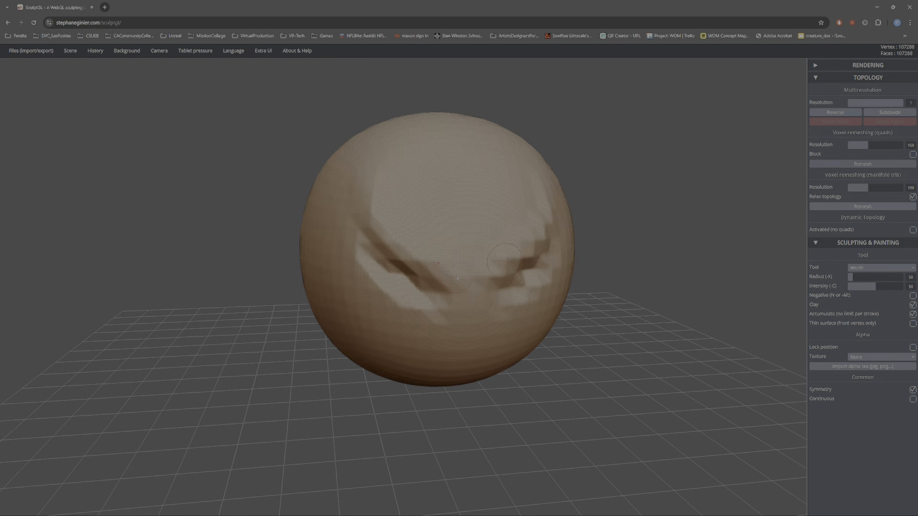
pyautogui.moveTo(602, 258)
pyautogui.keyDown('alt'); pyautogui.mouseDown()
pyautogui.moveTo(590, 493)
pyautogui.moveTo(529, 342)
pyautogui.moveTo(487, 352)
pyautogui.moveTo(549, 508)
pyautogui.moveTo(475, 321)
pyautogui.moveTo(439, 313)
pyautogui.mouseUp(); pyautogui.keyUp('alt')
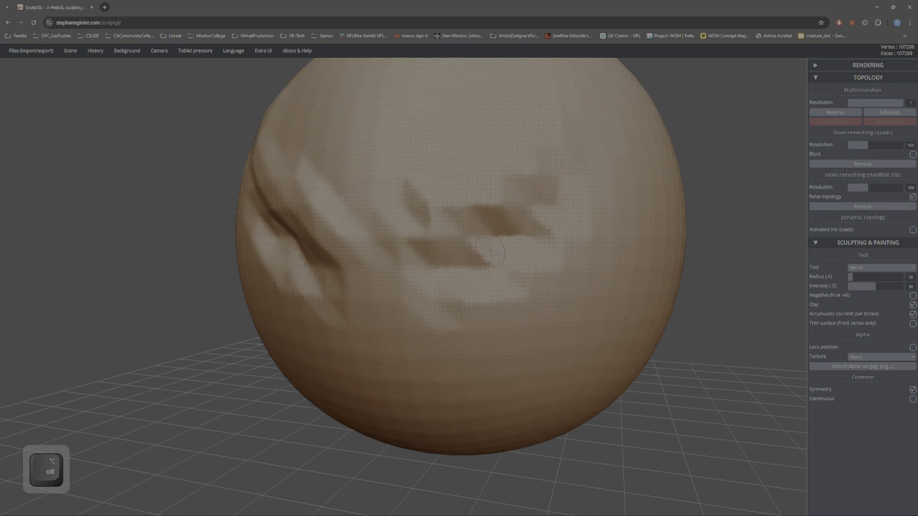
pyautogui.keyDown('alt'); pyautogui.moveTo(468, 286); pyautogui.dragTo(604, 285); pyautogui.keyUp('alt')
pyautogui.hotkey('ctrl', 'z')
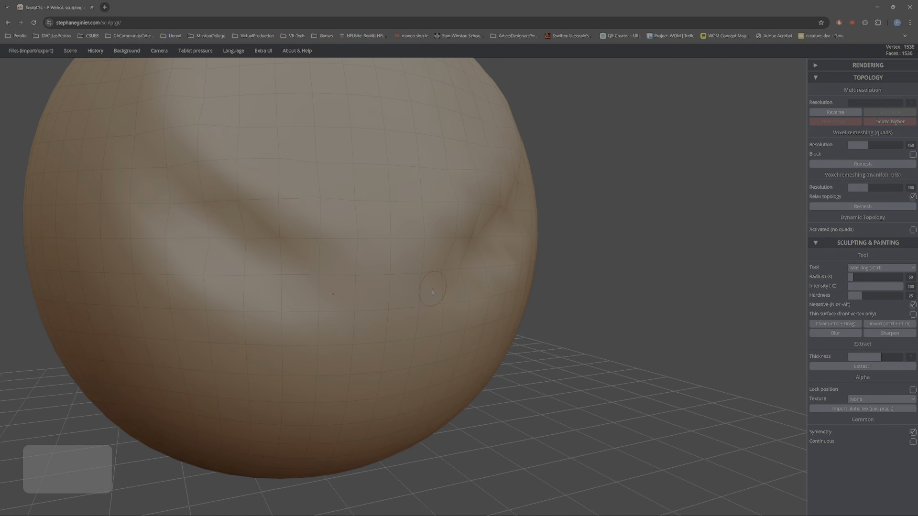
pyautogui.keyDown('alt'); pyautogui.moveTo(623, 318); pyautogui.dragTo(744, 322); pyautogui.keyUp('alt')
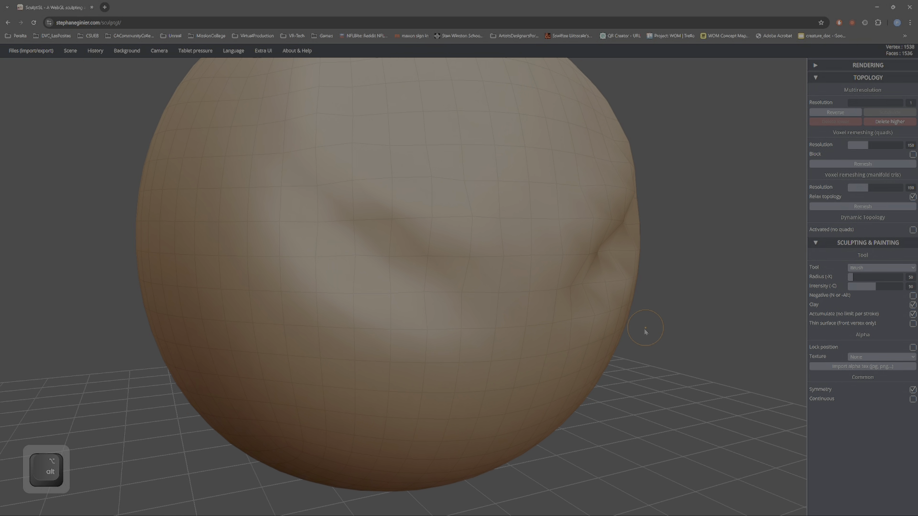
pyautogui.keyDown('alt'); pyautogui.moveTo(640, 376); pyautogui.dragTo(816, 232); pyautogui.keyUp('alt')
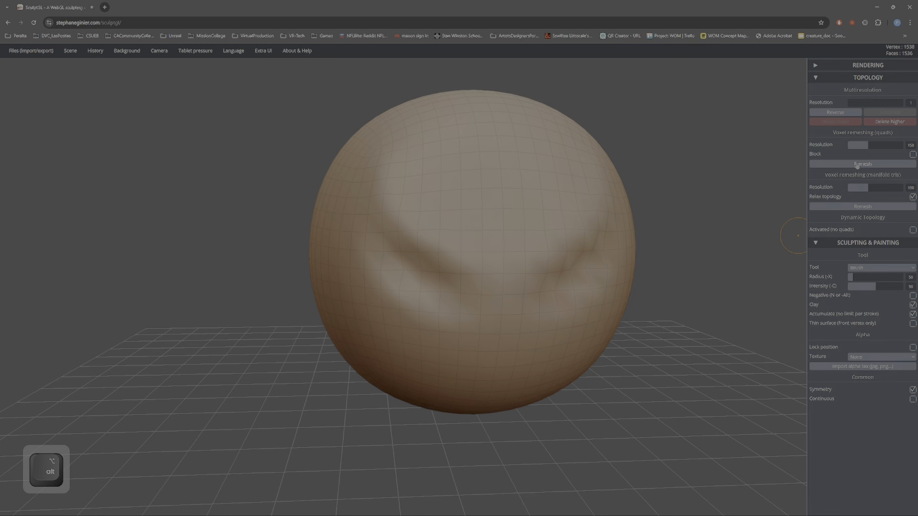
# Try a manifold triangle voxel remesh at resolution 150 with relaxed topology, and undo it.
pyautogui.click(872, 207)
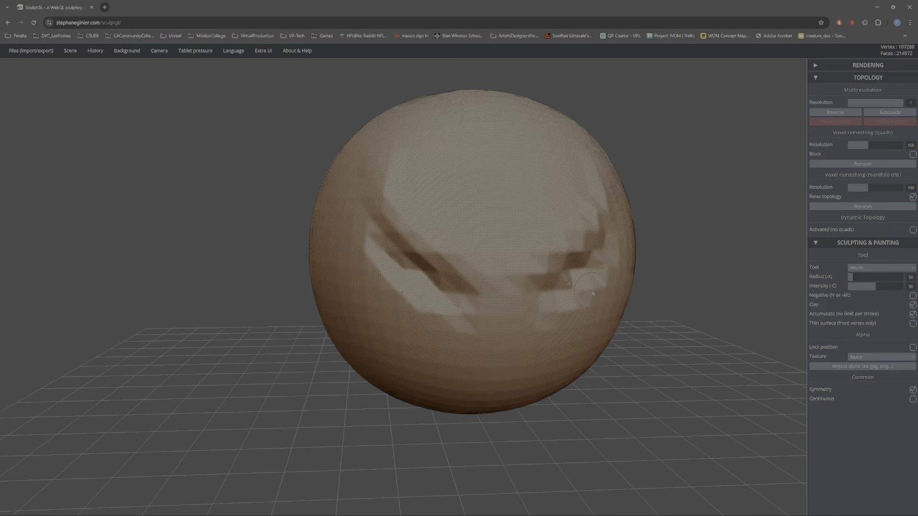
pyautogui.keyDown('alt'); pyautogui.moveTo(648, 283); pyautogui.dragTo(686, 300); pyautogui.keyUp('alt')
pyautogui.hotkey('ctrl', 'z')
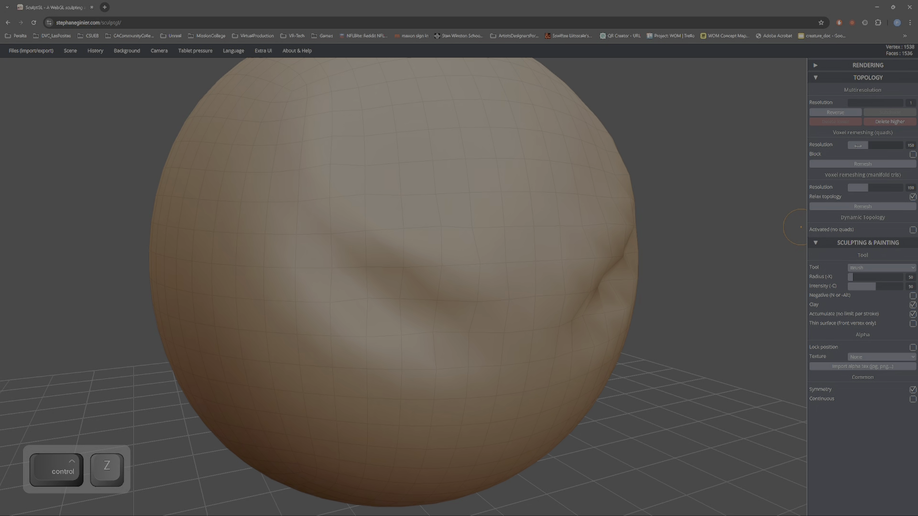
# Try a quad voxel remesh at resolution 63, inspect the new mesh around the sphere and undo the remesh.
pyautogui.moveTo(861, 145); pyautogui.dragTo(851, 145)
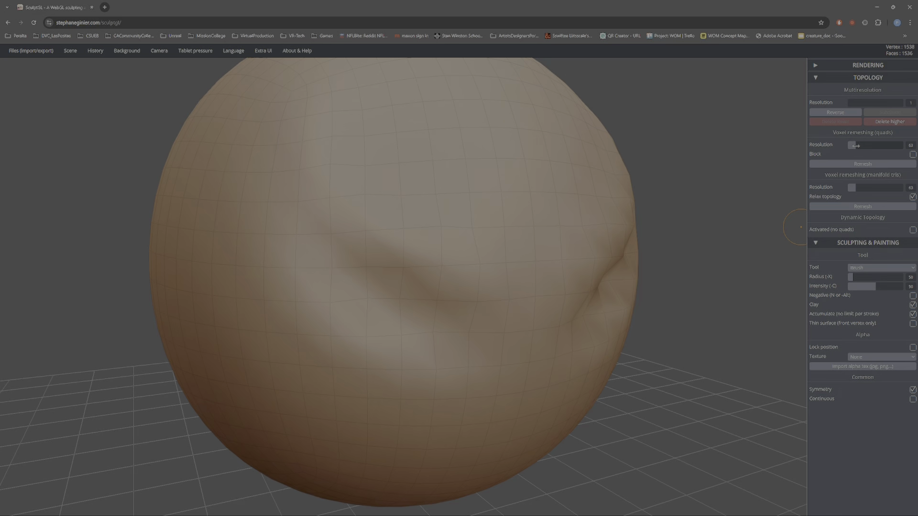
pyautogui.click(856, 164)
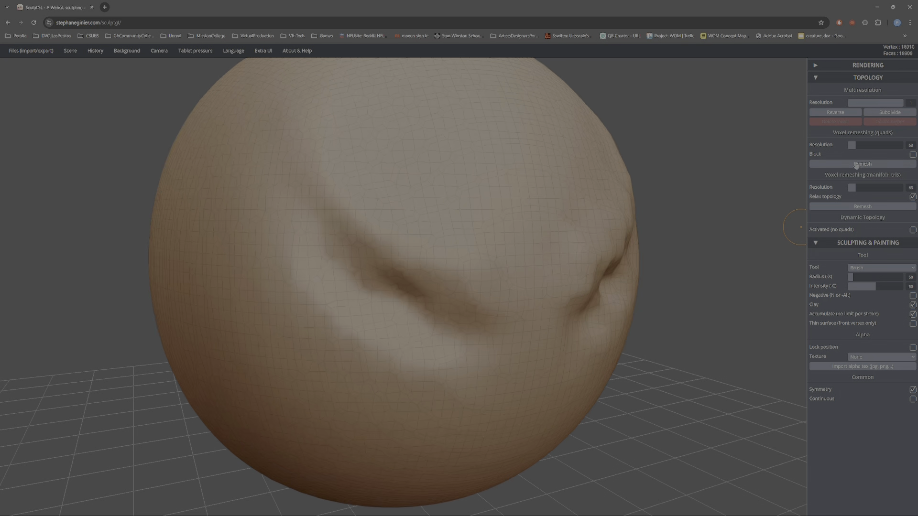
pyautogui.scroll(5, 749, 198)
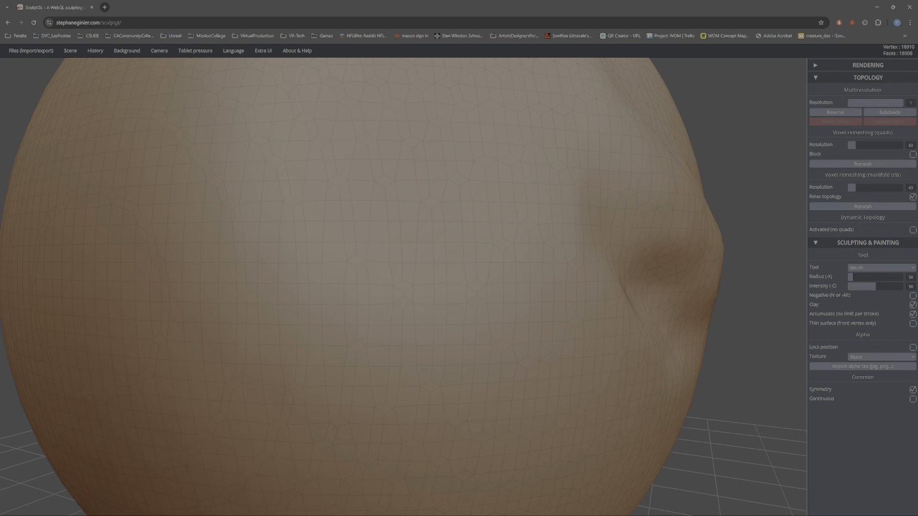
pyautogui.moveTo(749, 199); pyautogui.dragTo(716, 169)
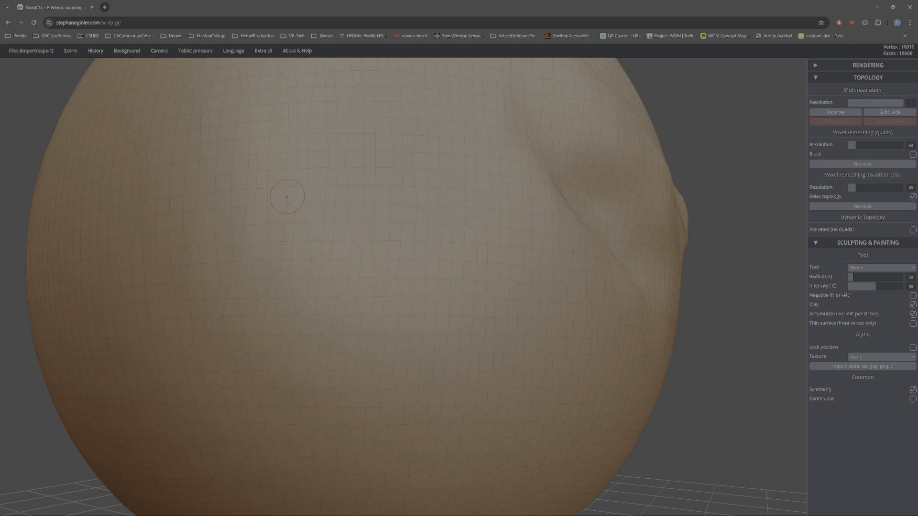
pyautogui.keyDown('alt'); pyautogui.moveTo(712, 351); pyautogui.dragTo(253, 382); pyautogui.keyUp('alt')
pyautogui.moveTo(530, 369); pyautogui.dragTo(653, 373)
pyautogui.press('ctrl')
pyautogui.hotkey('ctrl', 'z')
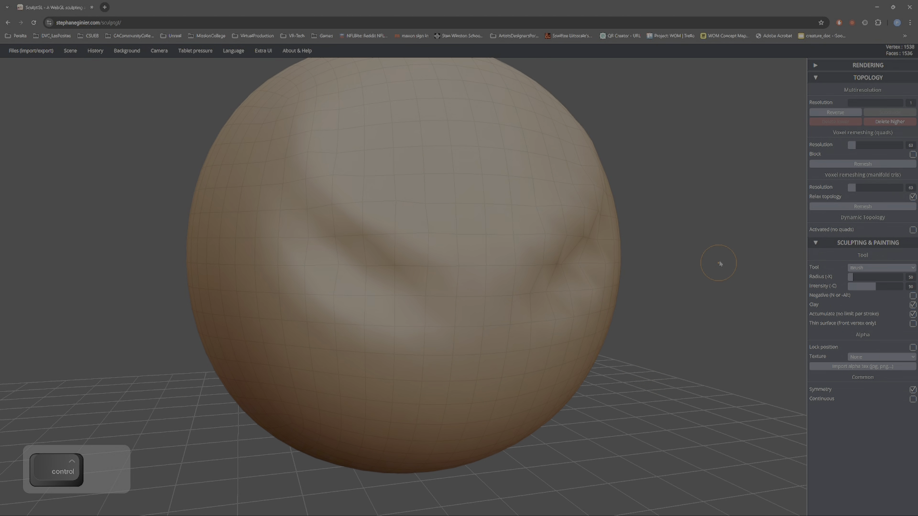
# Set the quad voxel remeshing resolution to 16.
pyautogui.moveTo(710, 359)
pyautogui.keyDown('alt'); pyautogui.mouseDown()
pyautogui.moveTo(724, 374)
pyautogui.moveTo(532, 263)
pyautogui.moveTo(598, 287)
pyautogui.moveTo(629, 354)
pyautogui.moveTo(591, 317)
pyautogui.moveTo(795, 180)
pyautogui.mouseUp(); pyautogui.keyUp('alt')
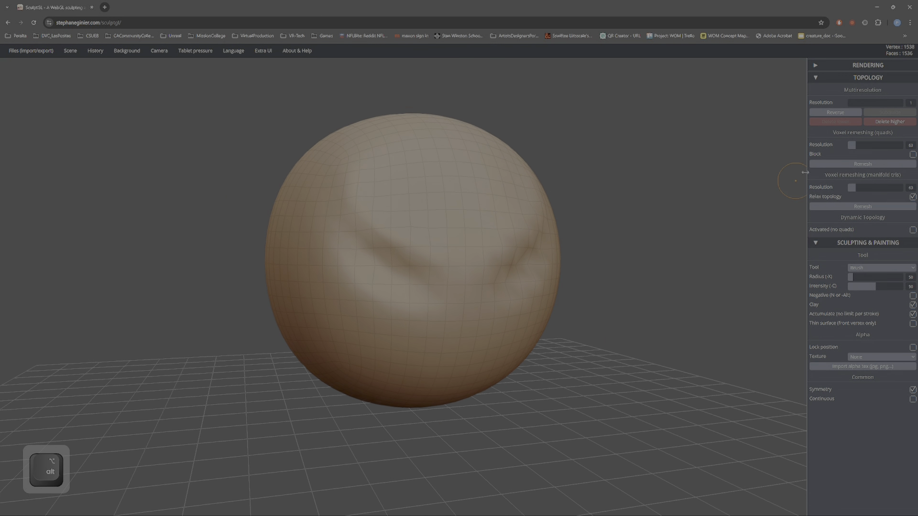
pyautogui.click(850, 145)
pyautogui.moveTo(850, 145); pyautogui.dragTo(848, 148)
pyautogui.click(911, 145)
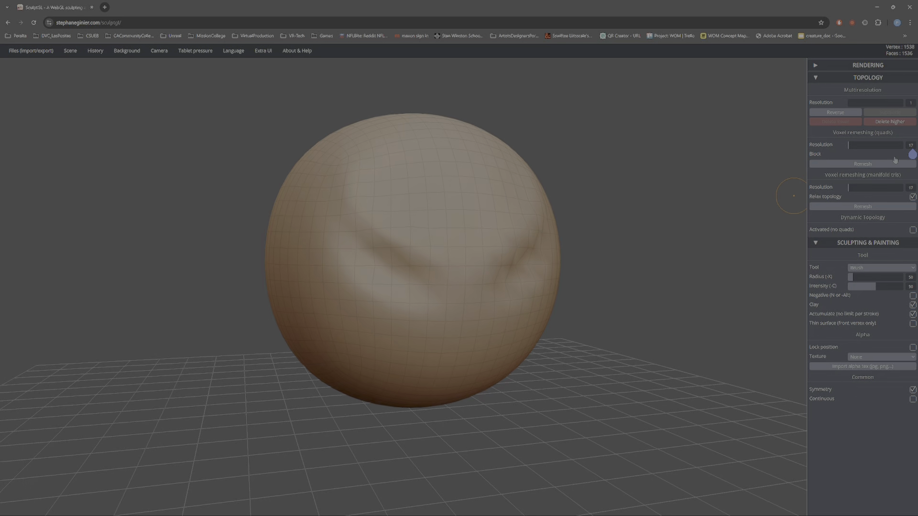
pyautogui.press('BackSpace')
pyautogui.write('6')
pyautogui.press('Return')
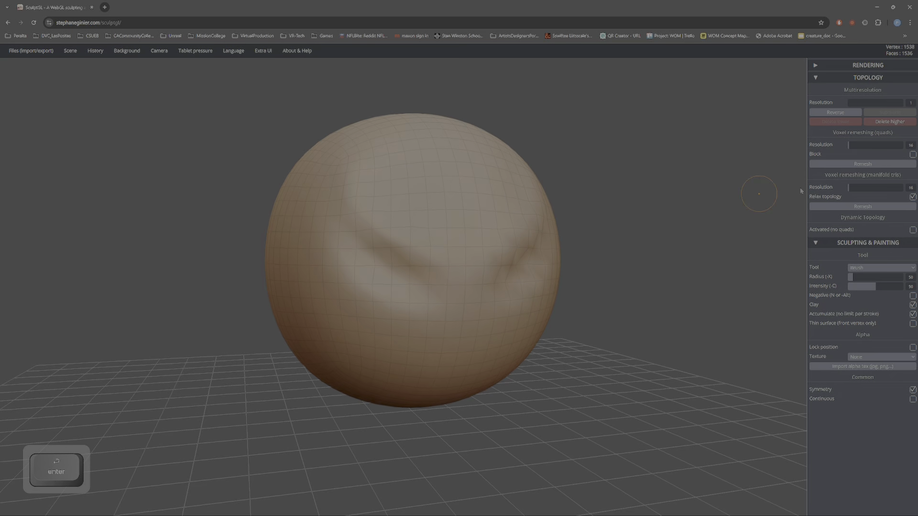
# Try the quad voxel remesh at resolution 16, view the resulting mesh and undo it.
pyautogui.click(885, 166)
pyautogui.moveTo(599, 274); pyautogui.dragTo(574, 289)
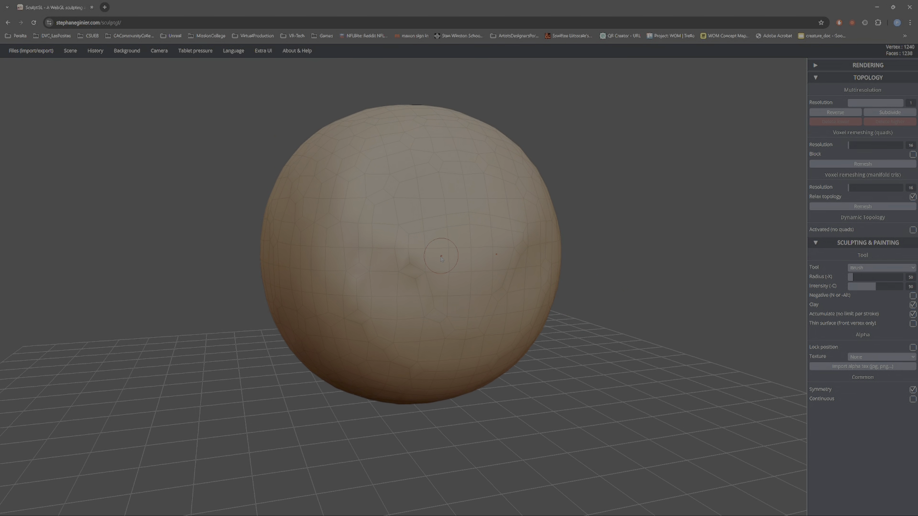
pyautogui.hotkey('ctrl', 'z')
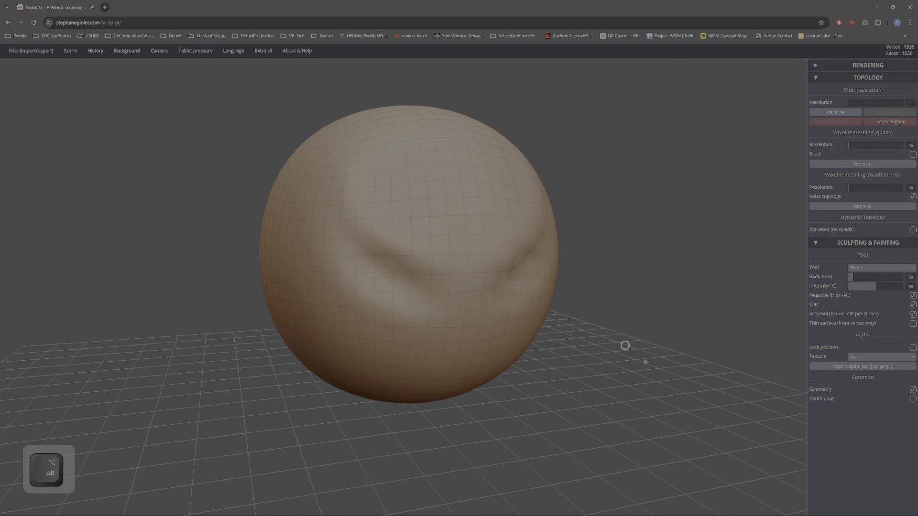
# Collapse the topology settings, zoom in on the model, and increase the Brush tool's radius and intensity.
pyautogui.moveTo(624, 344)
pyautogui.keyDown('alt'); pyautogui.mouseDown()
pyautogui.moveTo(585, 272)
pyautogui.moveTo(576, 285)
pyautogui.moveTo(592, 289)
pyautogui.mouseUp(); pyautogui.keyUp('alt')
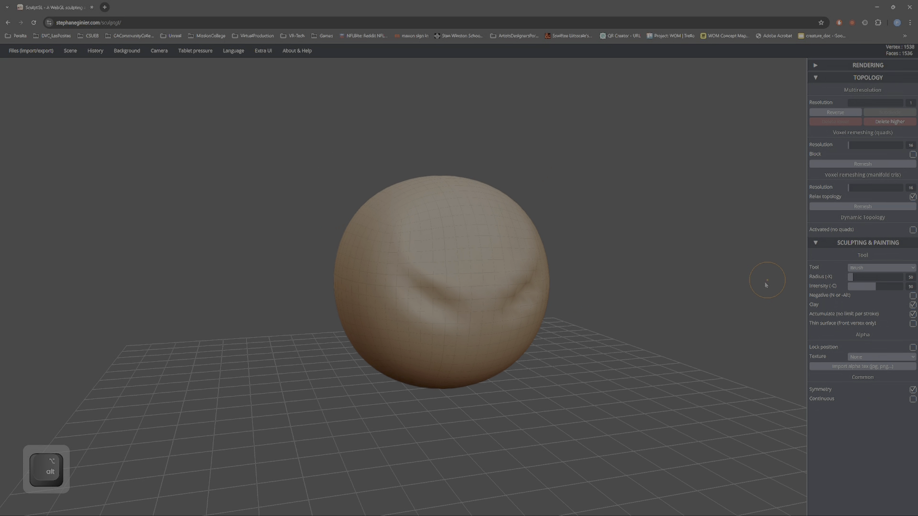
pyautogui.click(874, 79)
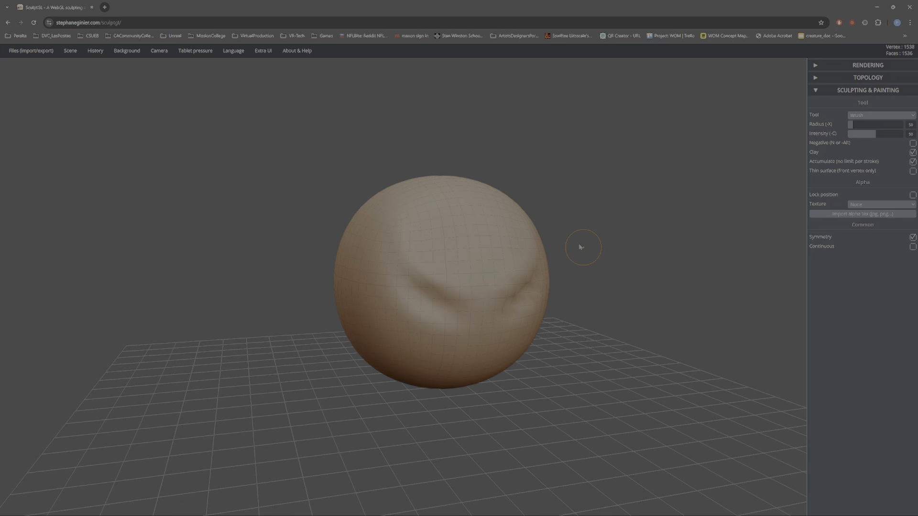
pyautogui.moveTo(557, 316)
pyautogui.keyDown('ctrl'); pyautogui.mouseDown(button='right')
pyautogui.moveTo(549, 444)
pyautogui.moveTo(538, 358)
pyautogui.moveTo(630, 346)
pyautogui.moveTo(620, 375)
pyautogui.mouseUp(button='right'); pyautogui.keyUp('ctrl')
pyautogui.press('x')
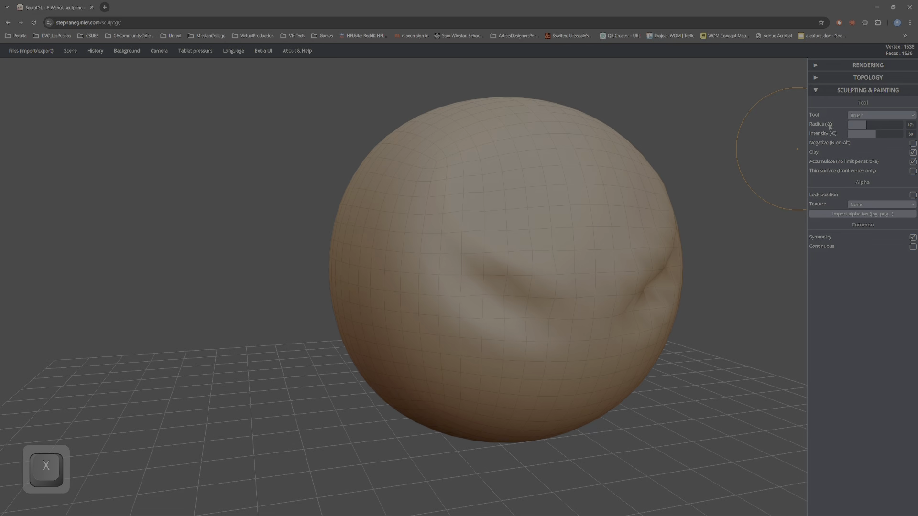
pyautogui.press('x')
pyautogui.press('c')
pyautogui.press('c')
# Build up the brow, jaw and chin of the head with broad symmetrical brush strokes on the low-resolution mesh.
pyautogui.moveTo(515, 226); pyautogui.dragTo(538, 236, button='right')
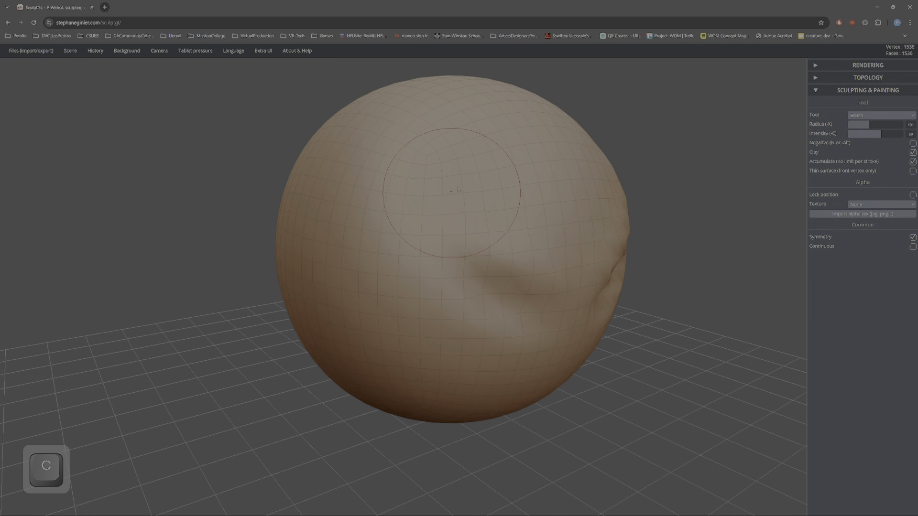
pyautogui.moveTo(478, 175); pyautogui.dragTo(530, 218)
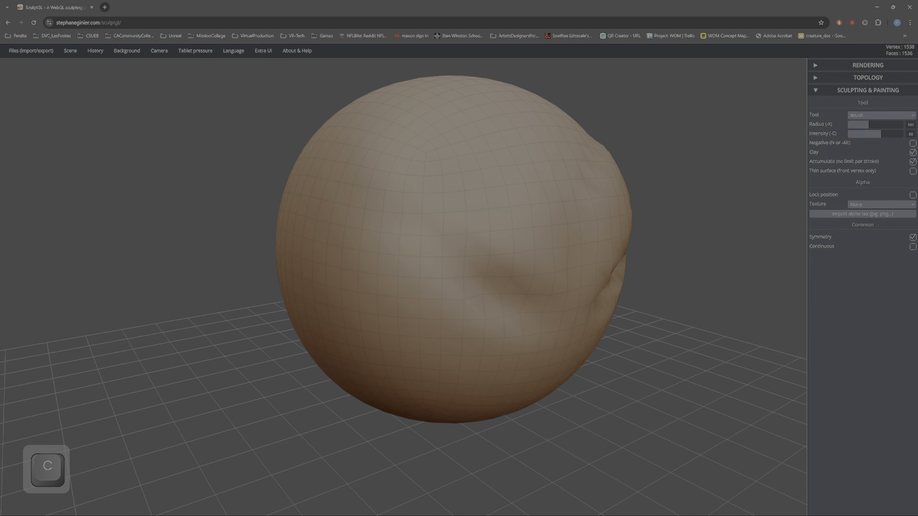
pyautogui.moveTo(521, 282)
pyautogui.mouseDown(button='right')
pyautogui.moveTo(543, 240)
pyautogui.moveTo(539, 251)
pyautogui.mouseUp(button='right')
pyautogui.moveTo(509, 393)
pyautogui.keyDown('ctrl'); pyautogui.mouseDown(button='right')
pyautogui.moveTo(488, 330)
pyautogui.moveTo(455, 322)
pyautogui.moveTo(452, 297)
pyautogui.mouseUp(button='right'); pyautogui.keyUp('ctrl')
pyautogui.moveTo(459, 382); pyautogui.dragTo(516, 411)
pyautogui.moveTo(516, 420); pyautogui.dragTo(489, 402, button='right')
pyautogui.moveTo(489, 401)
pyautogui.mouseDown()
pyautogui.moveTo(523, 406)
pyautogui.moveTo(495, 408)
pyautogui.moveTo(456, 382)
pyautogui.mouseUp()
pyautogui.moveTo(451, 406); pyautogui.dragTo(427, 321, button='right')
pyautogui.moveTo(466, 401); pyautogui.dragTo(492, 412)
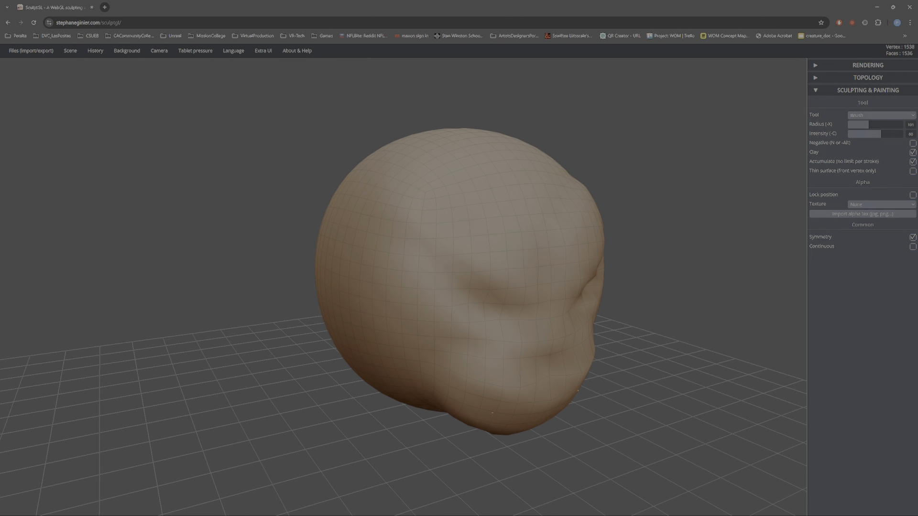
pyautogui.moveTo(492, 413); pyautogui.dragTo(504, 386, button='right')
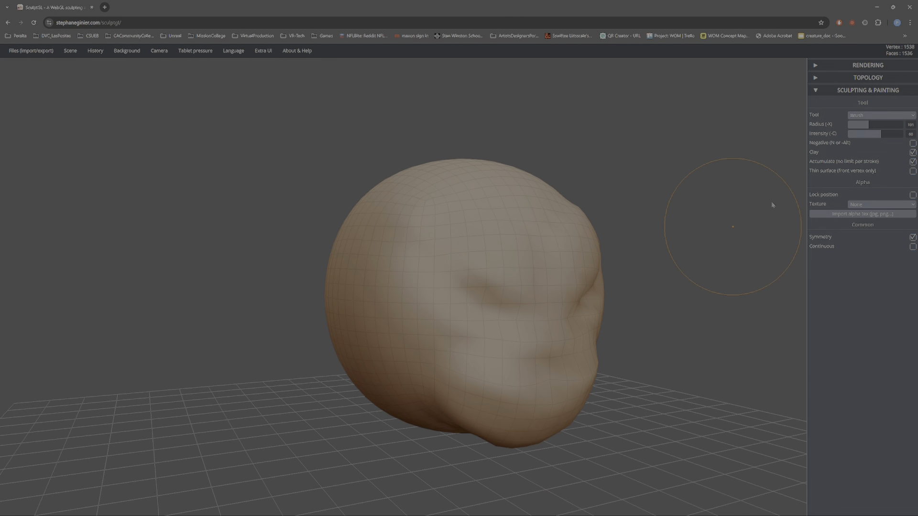
# Expand the topology settings and set the multiresolution level to 3.
pyautogui.click(864, 81)
pyautogui.click(885, 104)
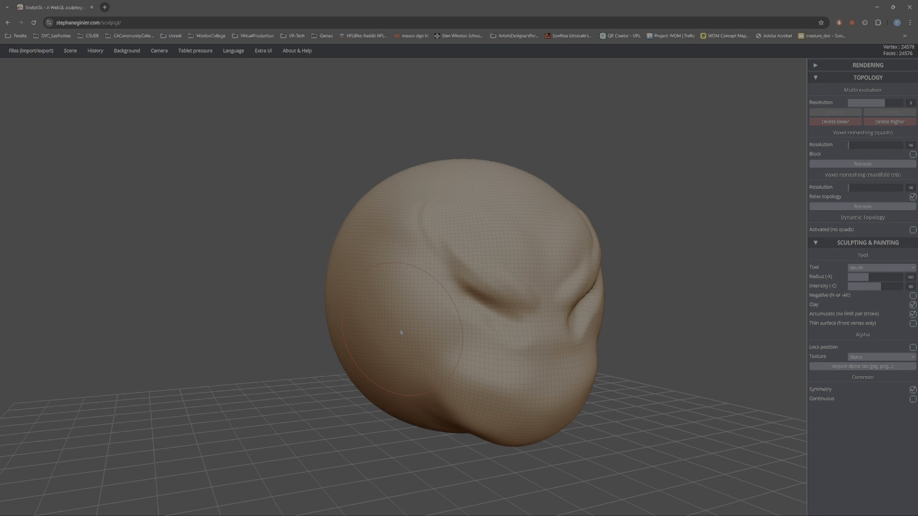
pyautogui.keyDown('ctrl'); pyautogui.moveTo(418, 330); pyautogui.dragTo(415, 339, button='right'); pyautogui.keyUp('ctrl')
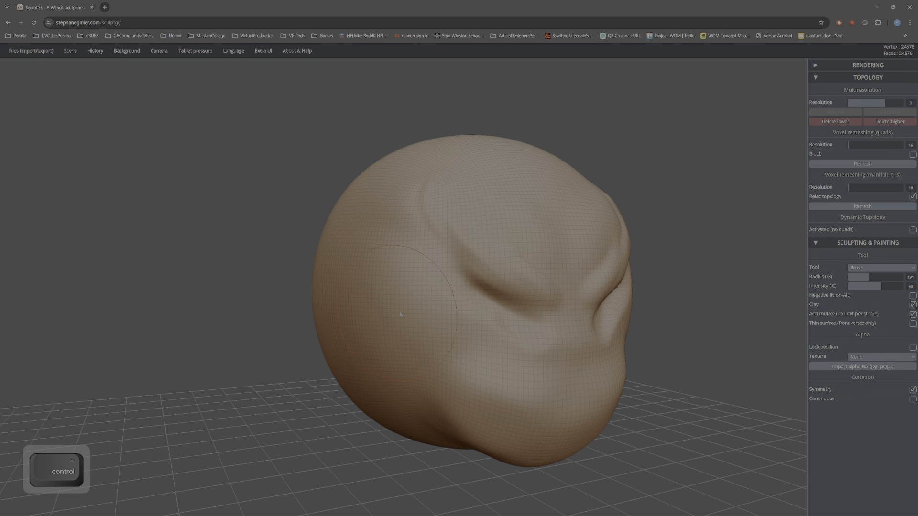
# Reduce the brush radius, hide the wireframe and sculpt several diagonal strokes across the cheek.
pyautogui.press('x')
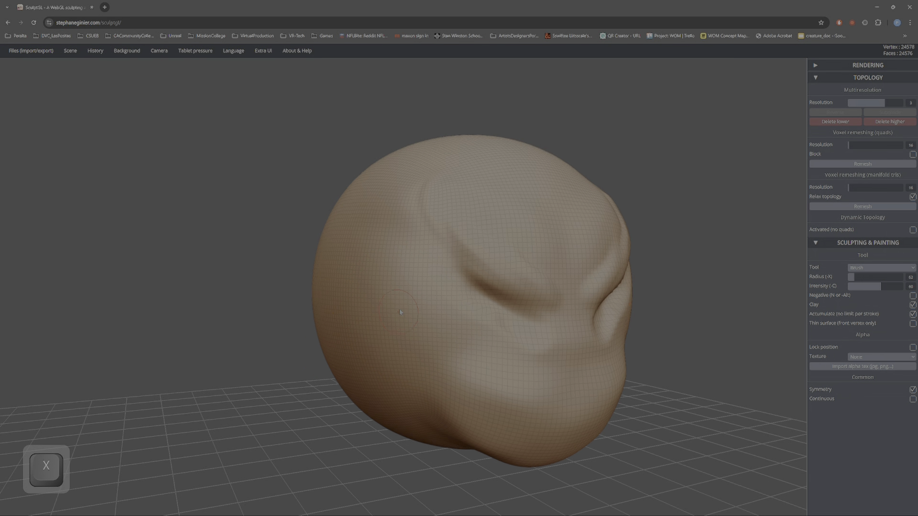
pyautogui.press('w')
pyautogui.moveTo(391, 278); pyautogui.dragTo(415, 327)
pyautogui.moveTo(377, 304)
pyautogui.mouseDown()
pyautogui.moveTo(445, 346)
pyautogui.moveTo(479, 354)
pyautogui.moveTo(423, 326)
pyautogui.moveTo(458, 348)
pyautogui.mouseUp()
pyautogui.moveTo(388, 328); pyautogui.dragTo(472, 373)
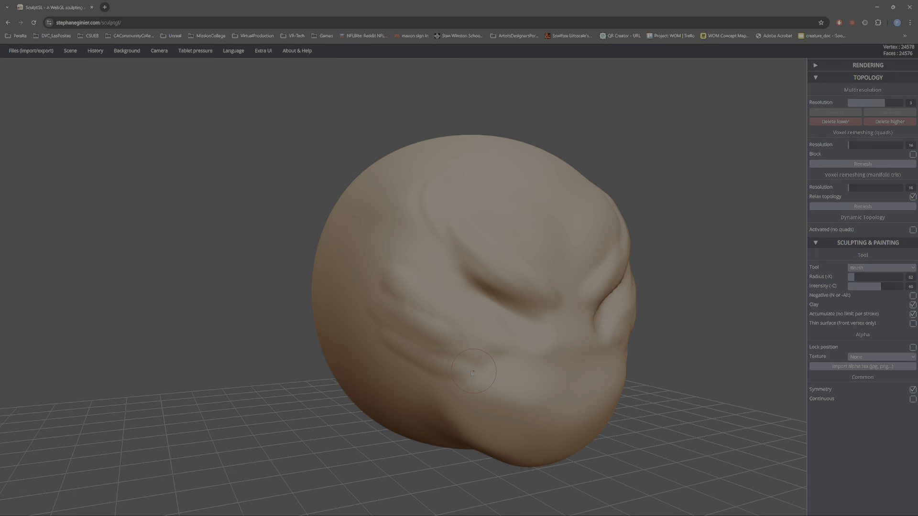
pyautogui.moveTo(417, 284); pyautogui.dragTo(425, 305)
# Extend the cheekbone toward the side of the head with additional brush strokes.
pyautogui.moveTo(436, 293); pyautogui.dragTo(566, 317, button='right')
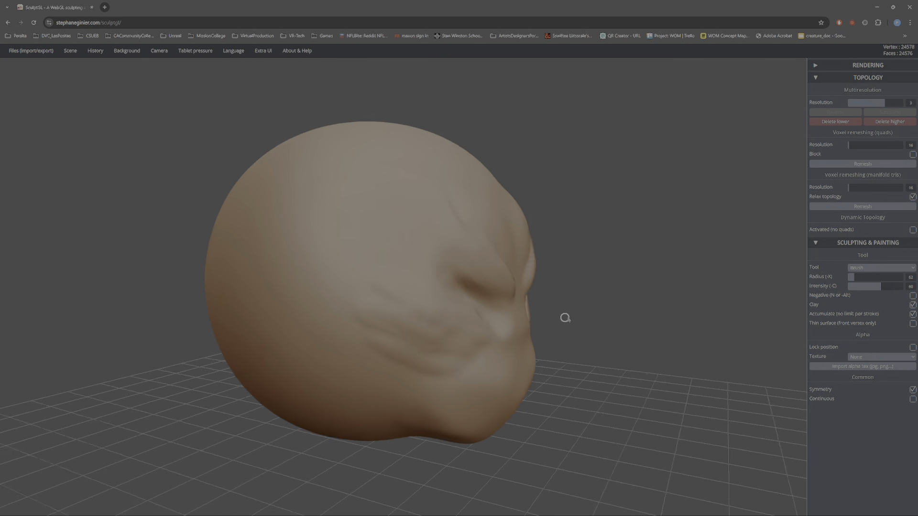
pyautogui.moveTo(374, 326); pyautogui.dragTo(344, 311, button='right')
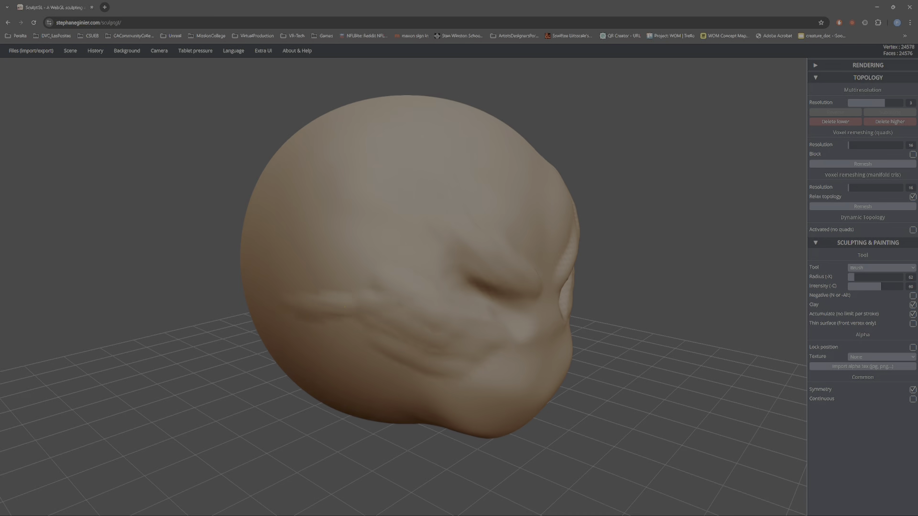
pyautogui.moveTo(337, 293); pyautogui.dragTo(389, 299)
pyautogui.moveTo(326, 323); pyautogui.dragTo(389, 338)
pyautogui.moveTo(381, 336); pyautogui.dragTo(351, 330, button='right')
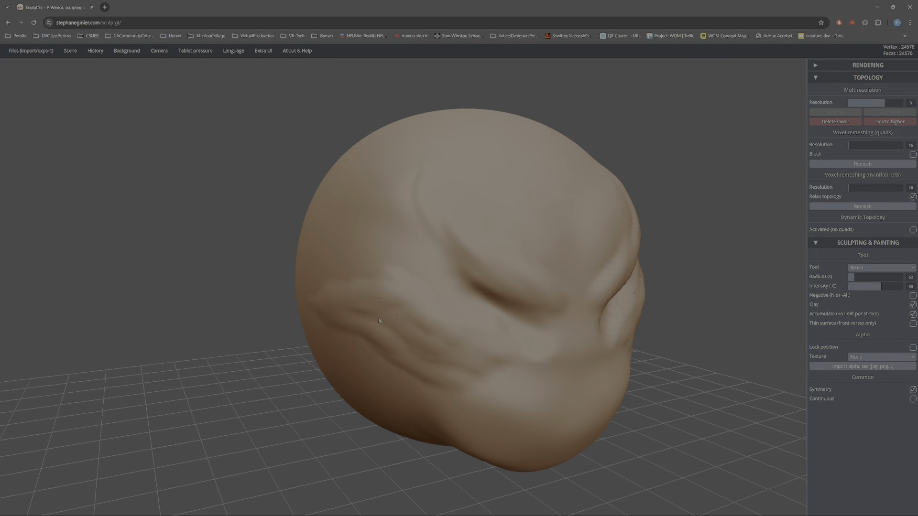
pyautogui.moveTo(405, 323); pyautogui.dragTo(432, 342)
pyautogui.moveTo(458, 345); pyautogui.dragTo(415, 341, button='right')
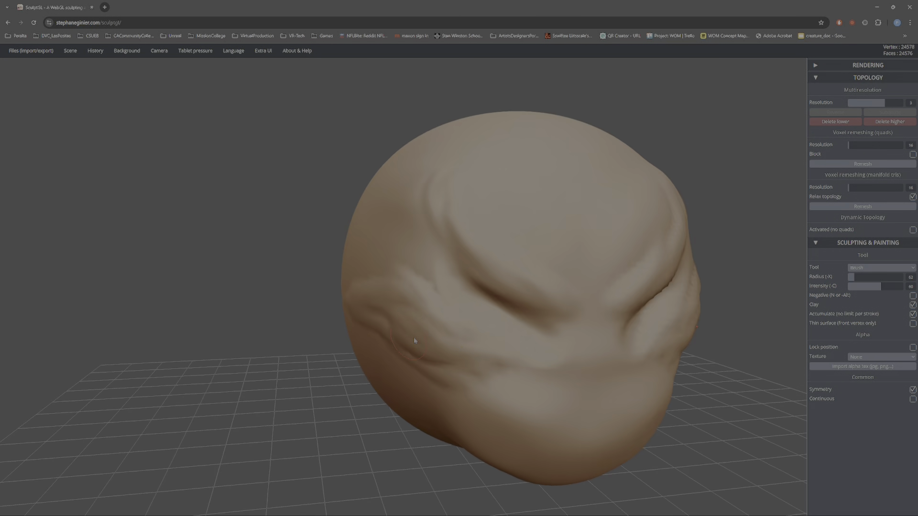
# Smooth the cheekbone strokes on the side of the head, showing the wireframe for a check and hiding it again.
pyautogui.moveTo(550, 376); pyautogui.dragTo(541, 332, button='right')
pyautogui.moveTo(427, 331)
pyautogui.mouseDown(button='right')
pyautogui.moveTo(396, 344)
pyautogui.moveTo(394, 401)
pyautogui.mouseUp(button='right')
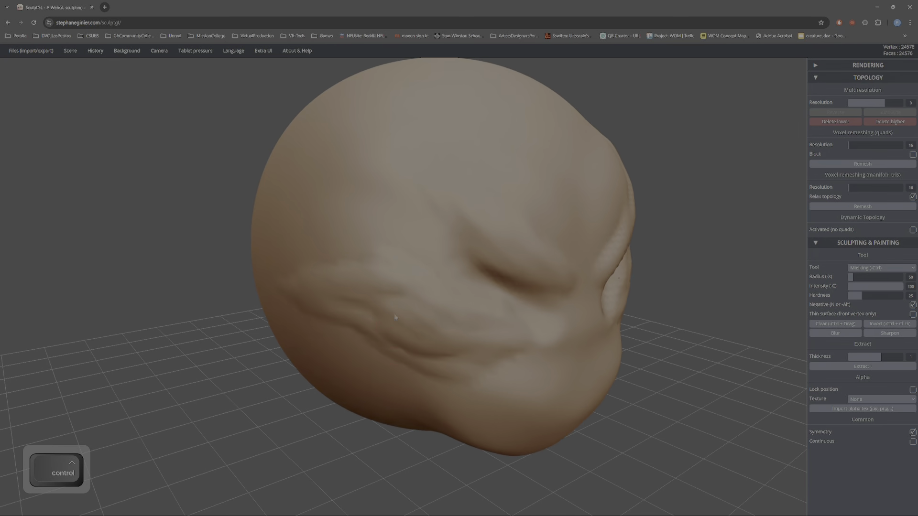
pyautogui.moveTo(461, 346); pyautogui.dragTo(480, 315, button='right')
pyautogui.moveTo(404, 370); pyautogui.dragTo(381, 392, button='right')
pyautogui.press('shift')
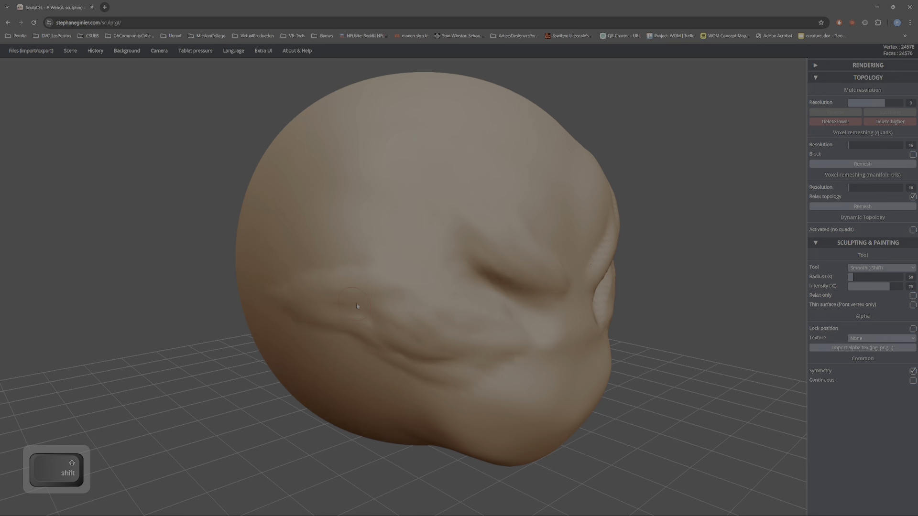
pyautogui.moveTo(438, 311)
pyautogui.keyDown('shift'); pyautogui.mouseDown()
pyautogui.moveTo(412, 335)
pyautogui.moveTo(428, 351)
pyautogui.moveTo(435, 344)
pyautogui.moveTo(417, 318)
pyautogui.mouseUp(); pyautogui.keyUp('shift')
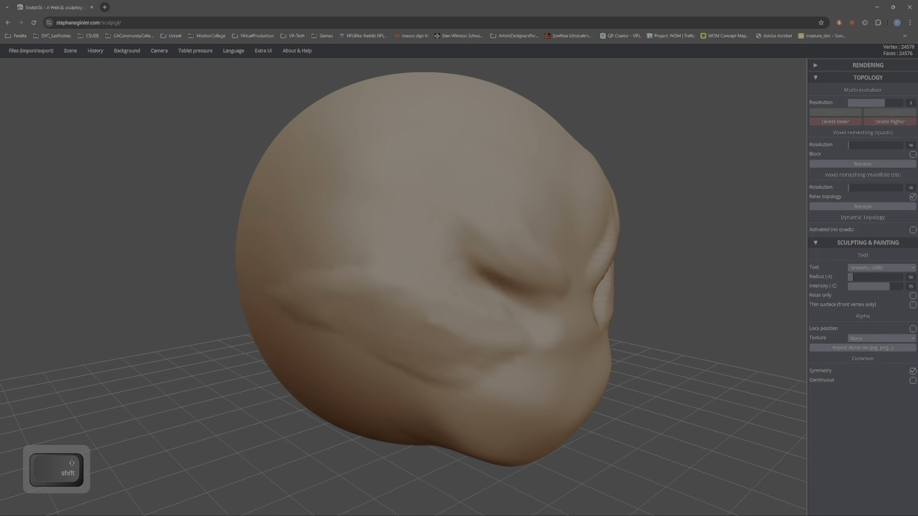
pyautogui.press('w')
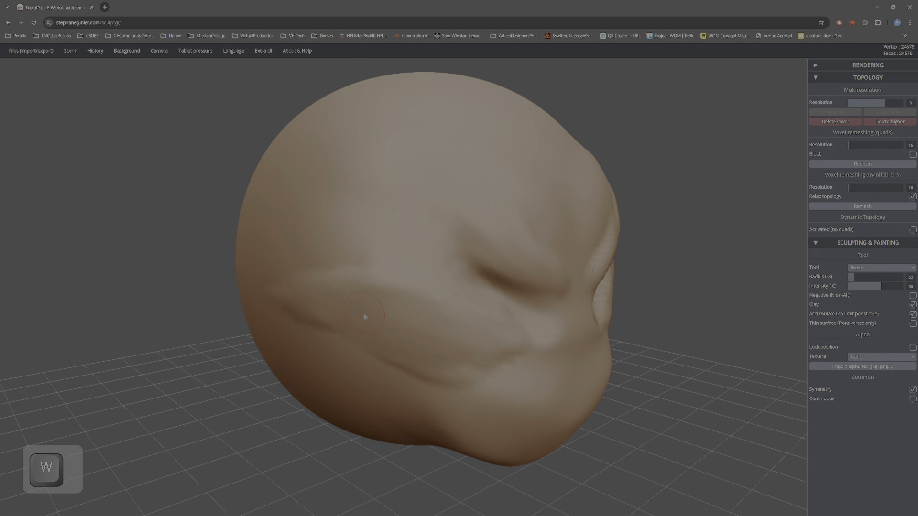
pyautogui.keyDown('shift'); pyautogui.moveTo(351, 304); pyautogui.dragTo(302, 292); pyautogui.keyUp('shift')
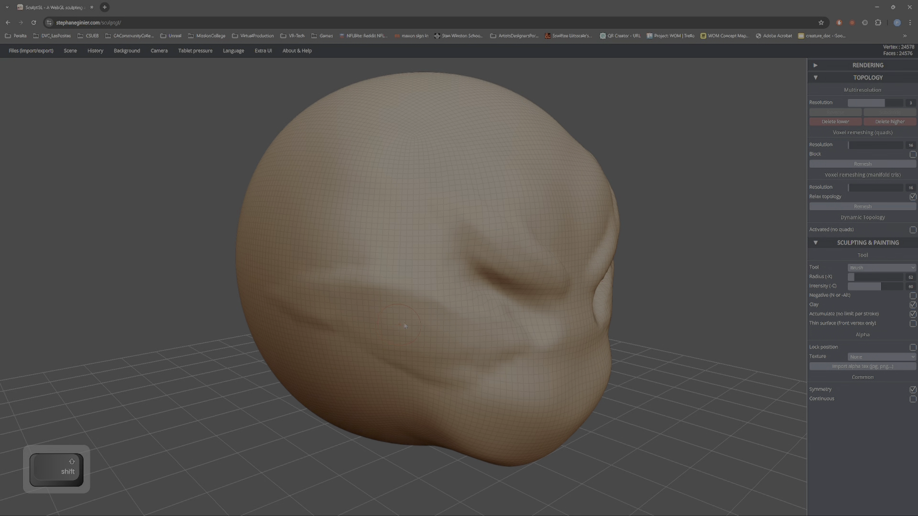
pyautogui.press('w')
# Sculpt a nose and mouth on the front of the face with brush strokes.
pyautogui.moveTo(392, 330)
pyautogui.mouseDown(button='right')
pyautogui.moveTo(494, 328)
pyautogui.moveTo(504, 293)
pyautogui.moveTo(388, 262)
pyautogui.mouseUp(button='right')
pyautogui.moveTo(619, 361); pyautogui.dragTo(559, 270, button='right')
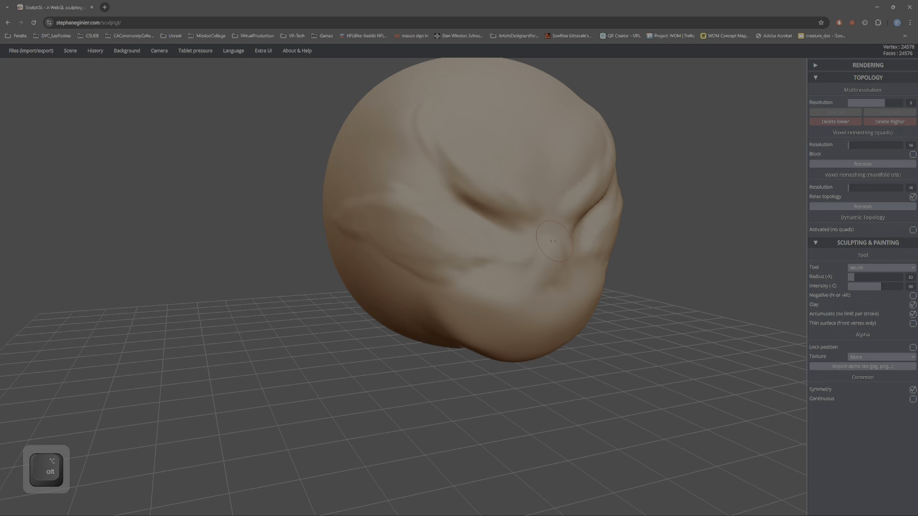
pyautogui.moveTo(569, 286); pyautogui.dragTo(564, 273)
pyautogui.moveTo(558, 233)
pyautogui.mouseDown()
pyautogui.moveTo(568, 288)
pyautogui.moveTo(544, 312)
pyautogui.moveTo(512, 316)
pyautogui.mouseUp()
pyautogui.moveTo(554, 325); pyautogui.dragTo(609, 297, button='right')
pyautogui.moveTo(520, 319); pyautogui.dragTo(356, 301, button='right')
pyautogui.keyDown('alt'); pyautogui.moveTo(453, 293); pyautogui.dragTo(795, 209, button='right'); pyautogui.keyUp('alt')
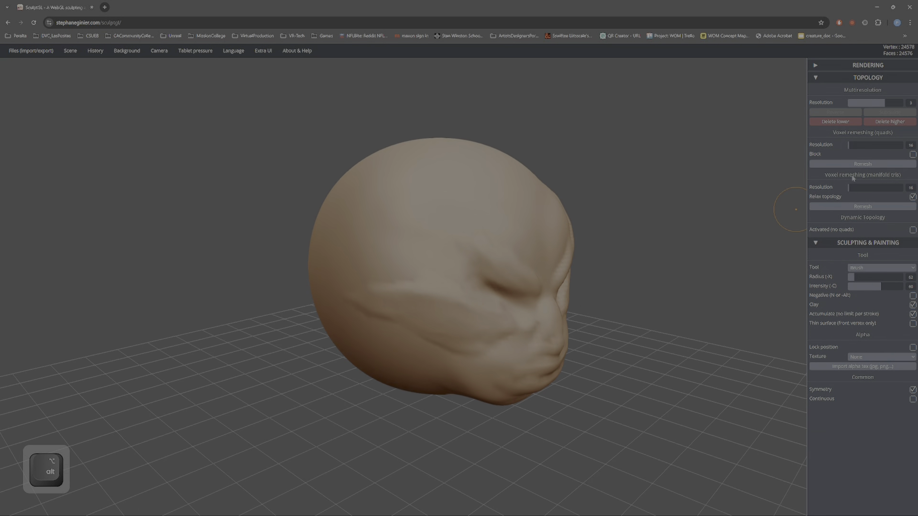
# Switch to the Move tool, enlarge its radius, and push the side of the head inward as seen from above.
pyautogui.click(882, 268)
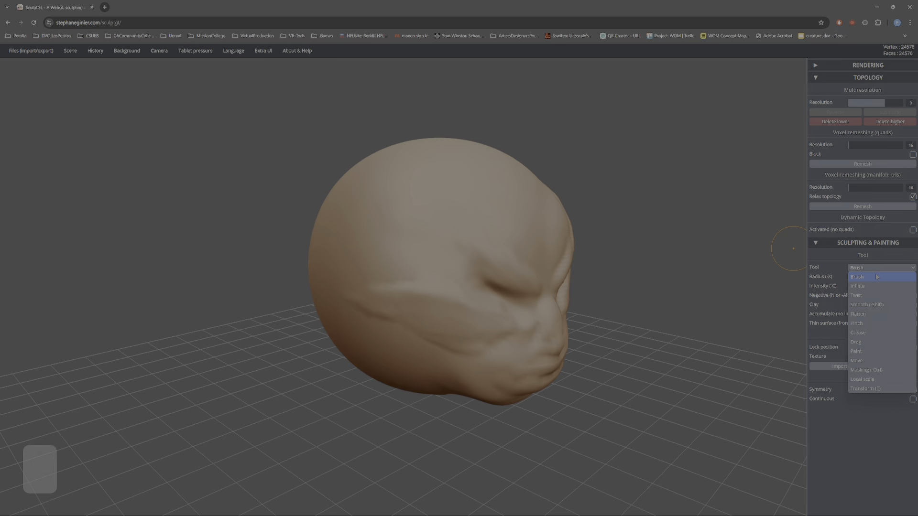
pyautogui.click(873, 362)
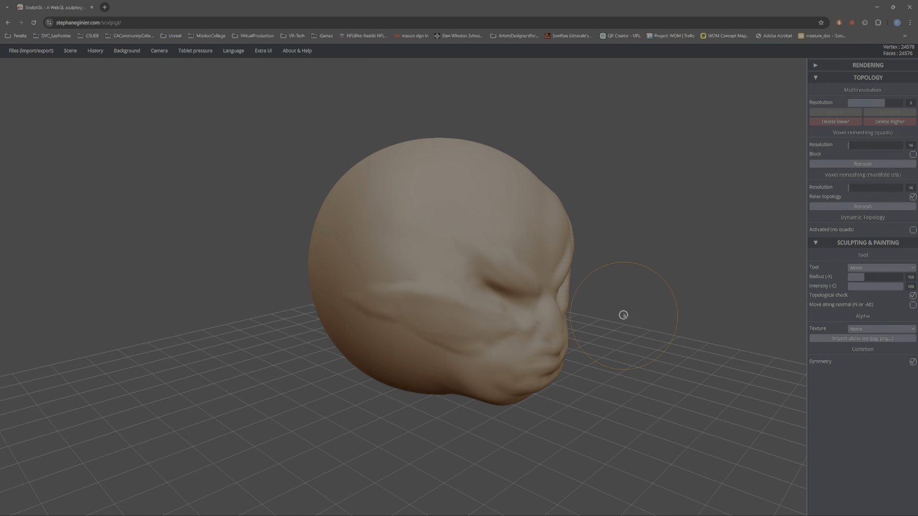
pyautogui.moveTo(555, 233)
pyautogui.mouseDown()
pyautogui.moveTo(331, 208)
pyautogui.moveTo(607, 325)
pyautogui.moveTo(405, 368)
pyautogui.moveTo(440, 361)
pyautogui.moveTo(441, 385)
pyautogui.mouseUp()
pyautogui.scroll(3, 608, 325)
pyautogui.press('ctrl')
pyautogui.scroll(-2, 403, 270)
pyautogui.keyDown('alt'); pyautogui.moveTo(403, 271); pyautogui.dragTo(569, 350); pyautogui.keyUp('alt')
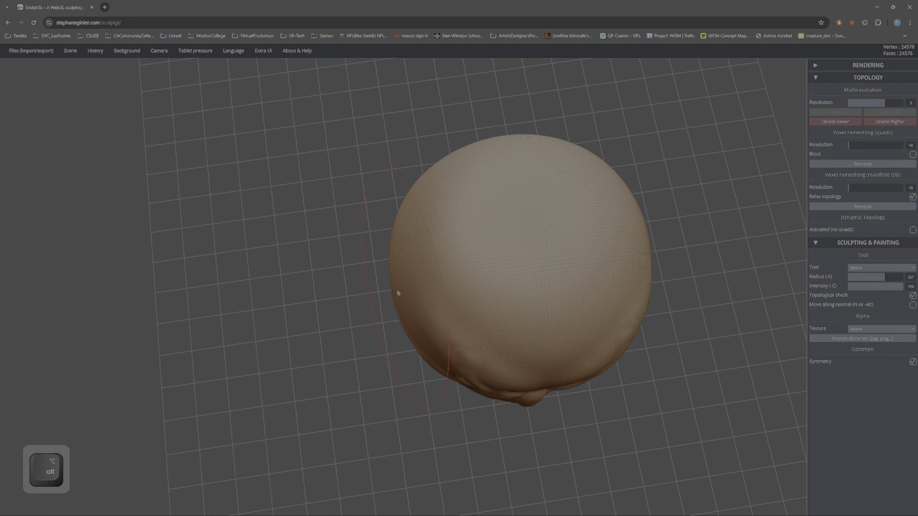
pyautogui.moveTo(400, 289)
pyautogui.mouseDown()
pyautogui.moveTo(425, 286)
pyautogui.moveTo(515, 231)
pyautogui.moveTo(606, 264)
pyautogui.moveTo(383, 227)
pyautogui.moveTo(436, 237)
pyautogui.moveTo(471, 289)
pyautogui.moveTo(439, 277)
pyautogui.mouseUp()
# Undo the latest edits on the side of the head and redo them.
pyautogui.press('ctrl')
pyautogui.press('ctrl')
pyautogui.press('ctrl')
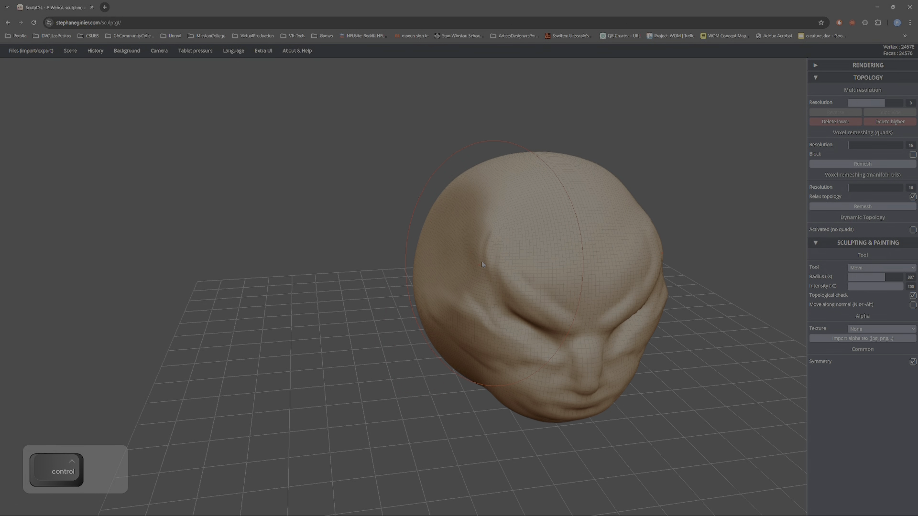
pyautogui.hotkey('ctrl', 'z')
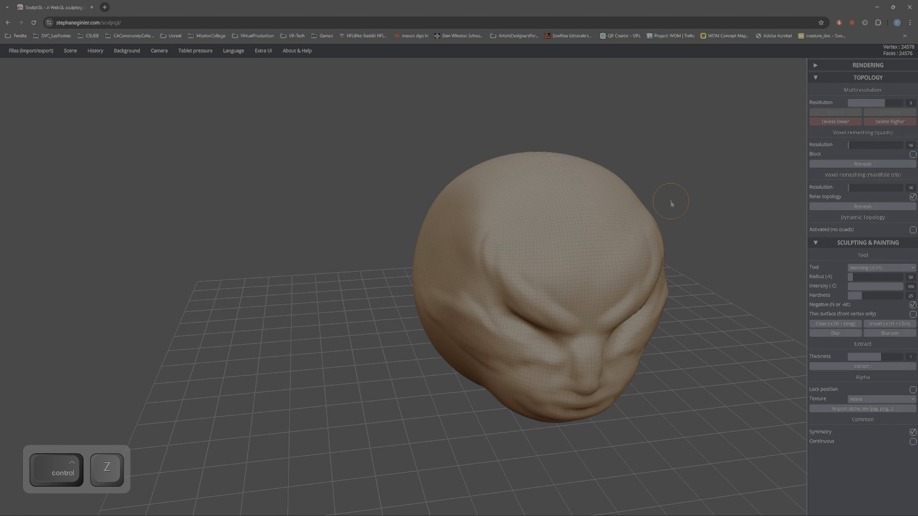
pyautogui.hotkey('ctrl', 'z')
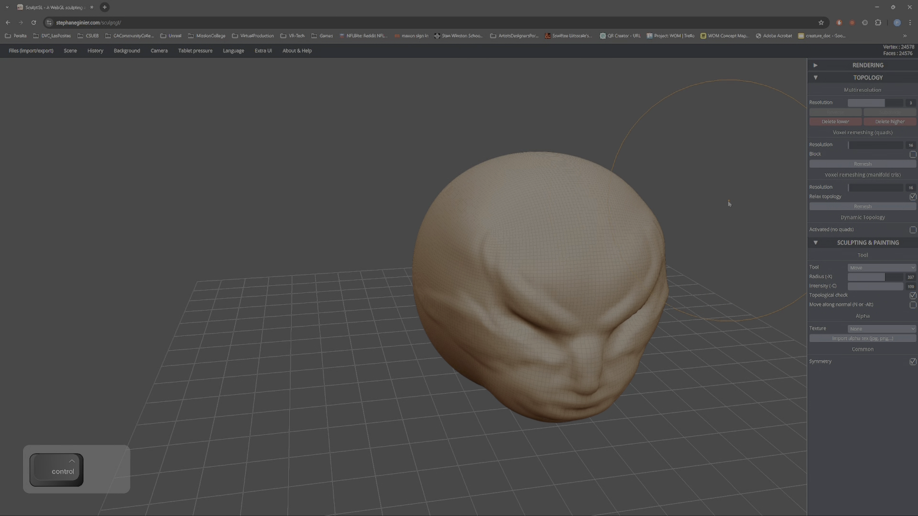
pyautogui.hotkey('ctrl', 'y')
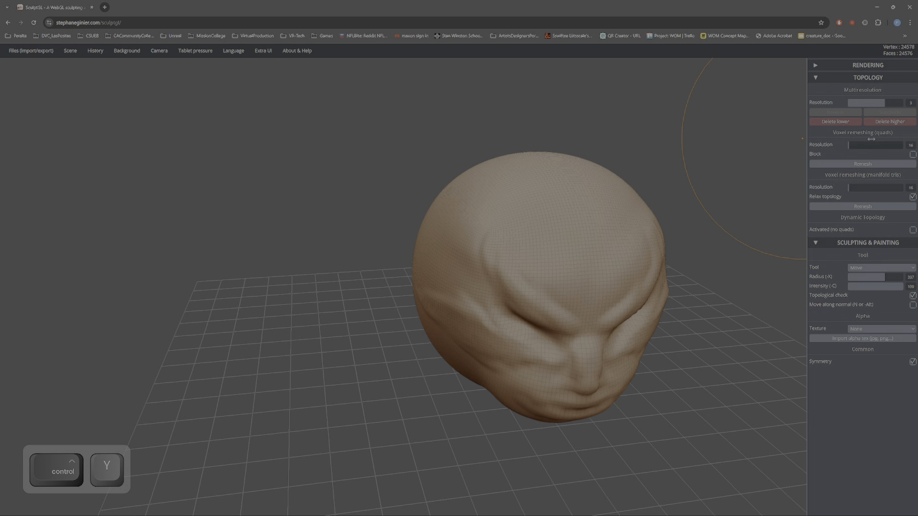
# Lower the multiresolution level to 1 and reshape the sides of the head with the Move tool.
pyautogui.hotkey('ctrl', 'y')
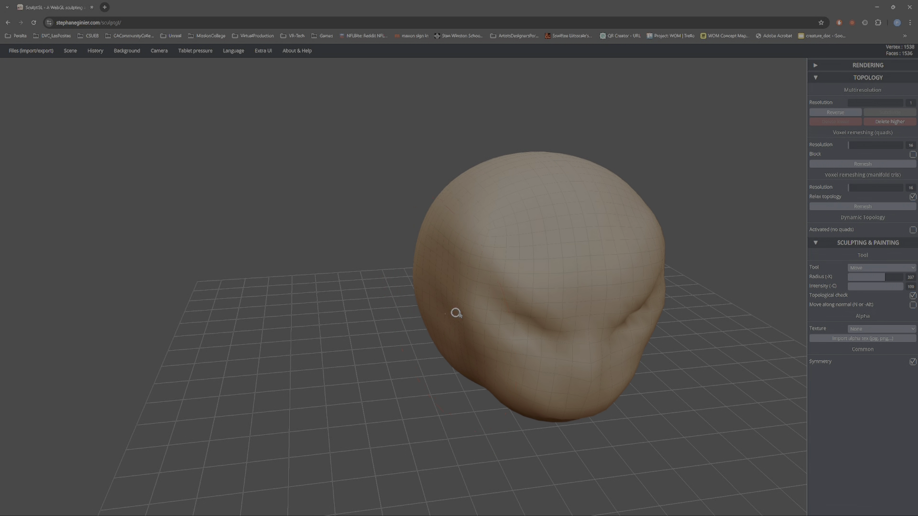
pyautogui.moveTo(456, 312); pyautogui.dragTo(907, 276, button='right')
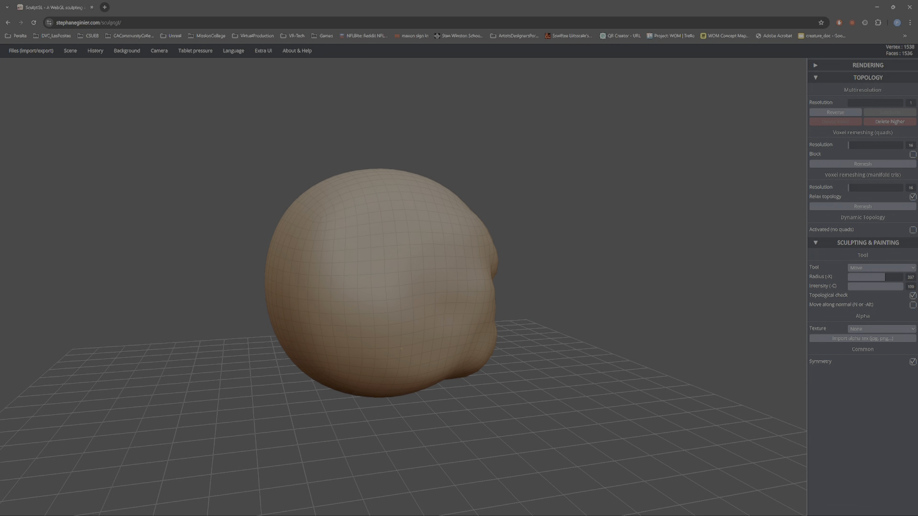
pyautogui.moveTo(423, 351)
pyautogui.mouseDown(button='right')
pyautogui.moveTo(557, 323)
pyautogui.moveTo(421, 356)
pyautogui.mouseUp(button='right')
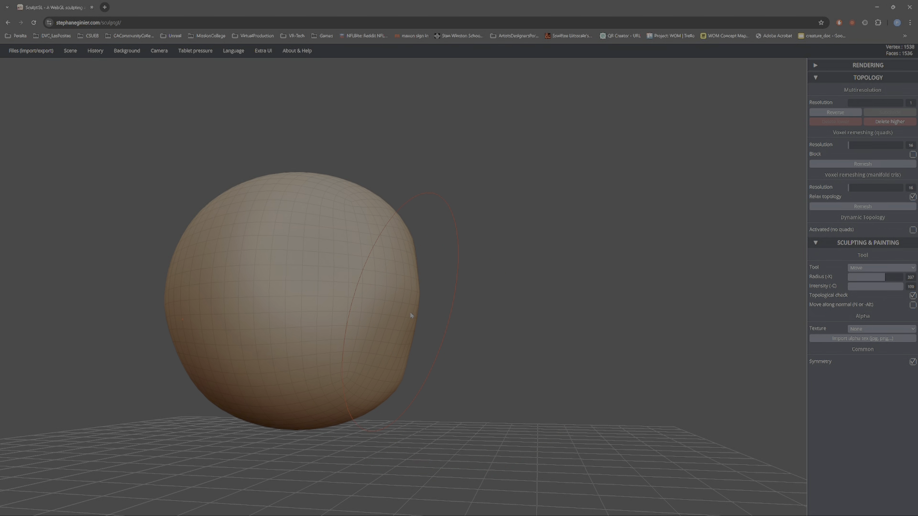
pyautogui.moveTo(414, 314); pyautogui.dragTo(785, 223, button='right')
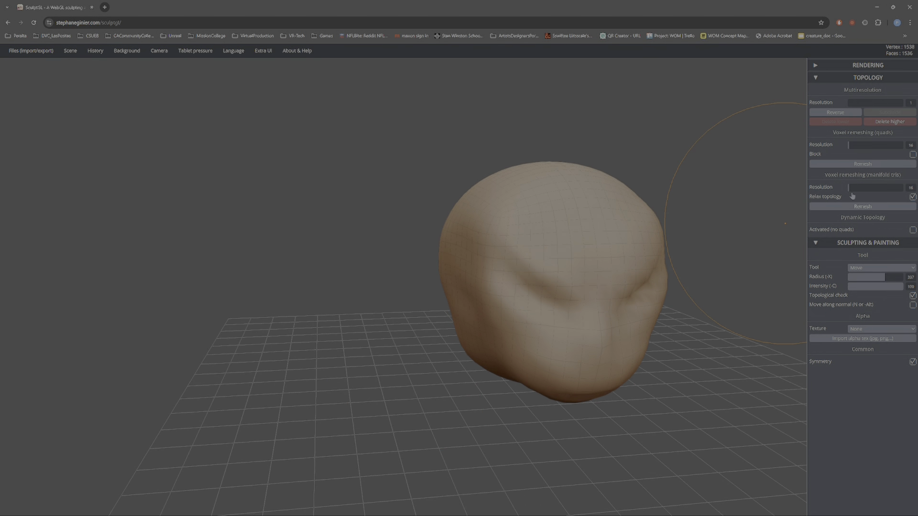
# View the head at multiresolution level 4 with the wireframe hidden, and return to level 1 with the wireframe shown.
pyautogui.moveTo(849, 103); pyautogui.dragTo(902, 103)
pyautogui.keyDown('alt'); pyautogui.moveTo(557, 374); pyautogui.dragTo(209, 398, button='right'); pyautogui.keyUp('alt')
pyautogui.press('w')
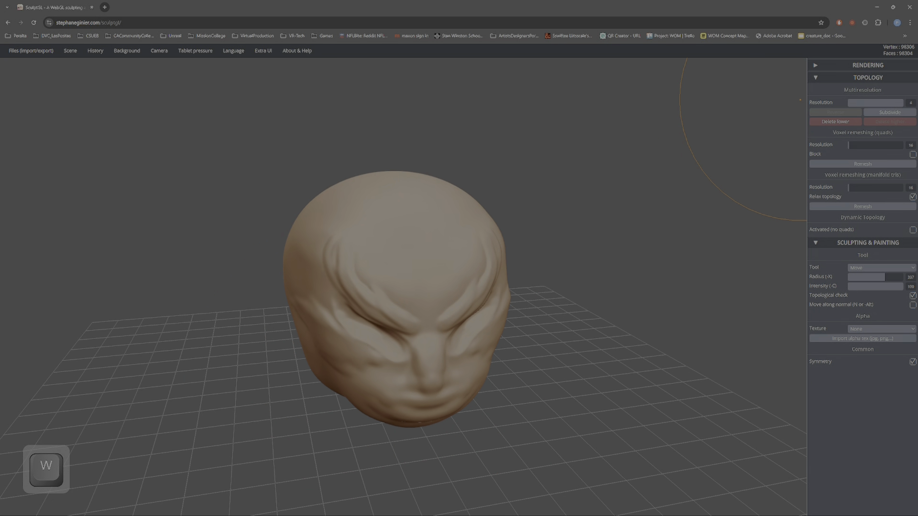
pyautogui.moveTo(902, 103); pyautogui.dragTo(849, 103)
pyautogui.moveTo(559, 338); pyautogui.dragTo(651, 315, button='right')
pyautogui.press('w')
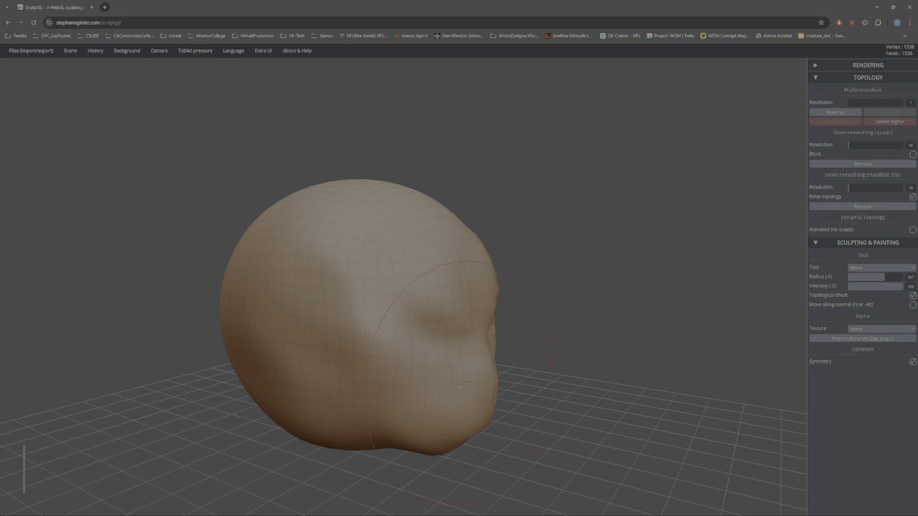
# Pull the back of the head far outward with the Move tool into a long, tapering extension.
pyautogui.keyDown('ctrl'); pyautogui.moveTo(458, 388); pyautogui.dragTo(584, 313, button='right'); pyautogui.keyUp('ctrl')
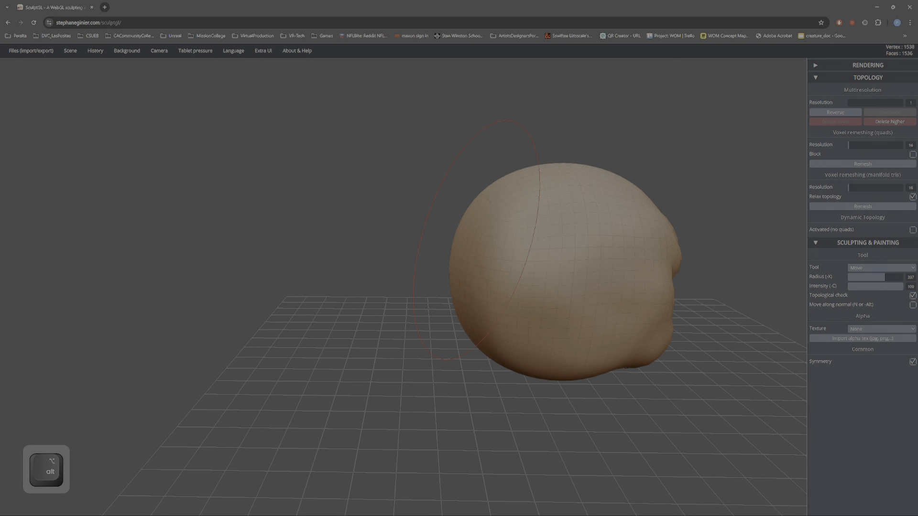
pyautogui.moveTo(471, 241)
pyautogui.mouseDown()
pyautogui.moveTo(274, 184)
pyautogui.moveTo(335, 205)
pyautogui.mouseUp()
pyautogui.moveTo(487, 184)
pyautogui.mouseDown()
pyautogui.moveTo(487, 176)
pyautogui.moveTo(478, 187)
pyautogui.moveTo(461, 170)
pyautogui.mouseUp()
pyautogui.moveTo(514, 179); pyautogui.dragTo(526, 166)
pyautogui.moveTo(368, 203); pyautogui.dragTo(153, 189)
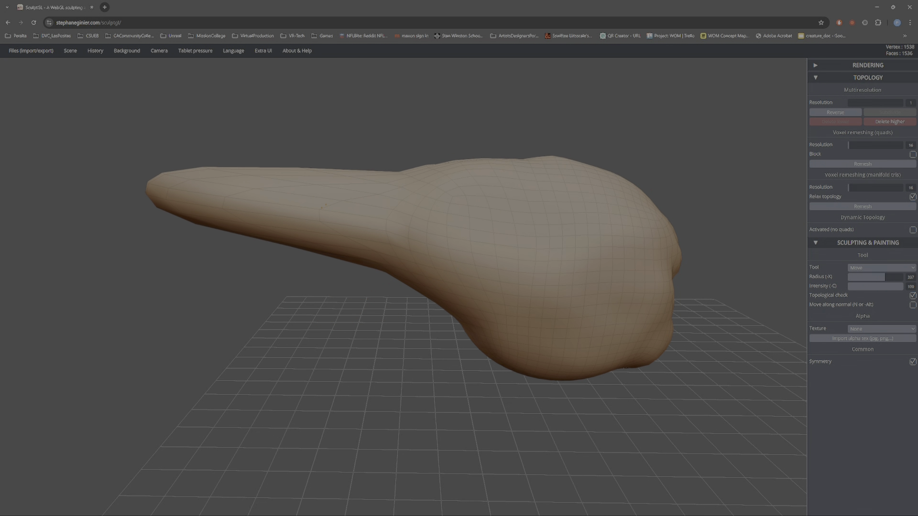
# Reshape the underside of the rear extension with the Move tool, pulling it downward to thicken the form.
pyautogui.moveTo(367, 192); pyautogui.dragTo(365, 185)
pyautogui.moveTo(421, 335); pyautogui.dragTo(429, 310)
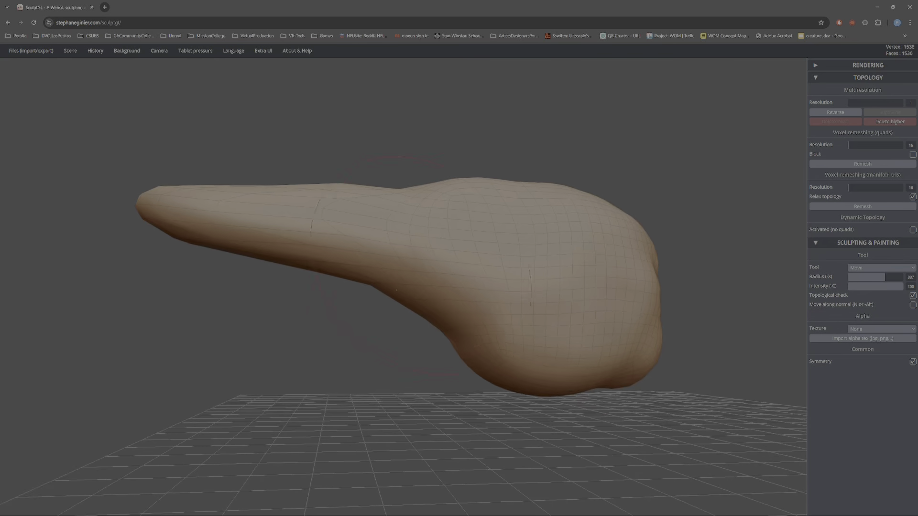
pyautogui.moveTo(343, 280); pyautogui.dragTo(335, 295)
pyautogui.moveTo(285, 261); pyautogui.dragTo(289, 267)
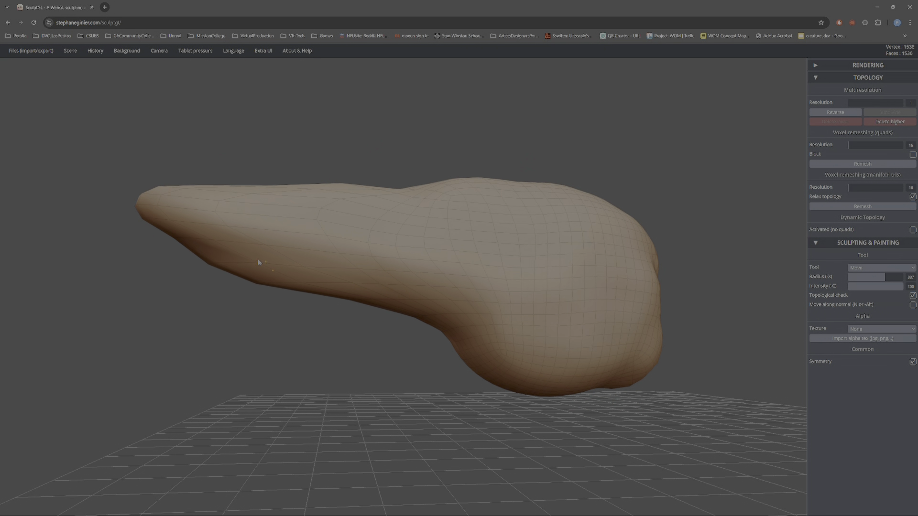
# Enlarge the Smooth radius and smooth the elongated back of the head along its length.
pyautogui.press('shift')
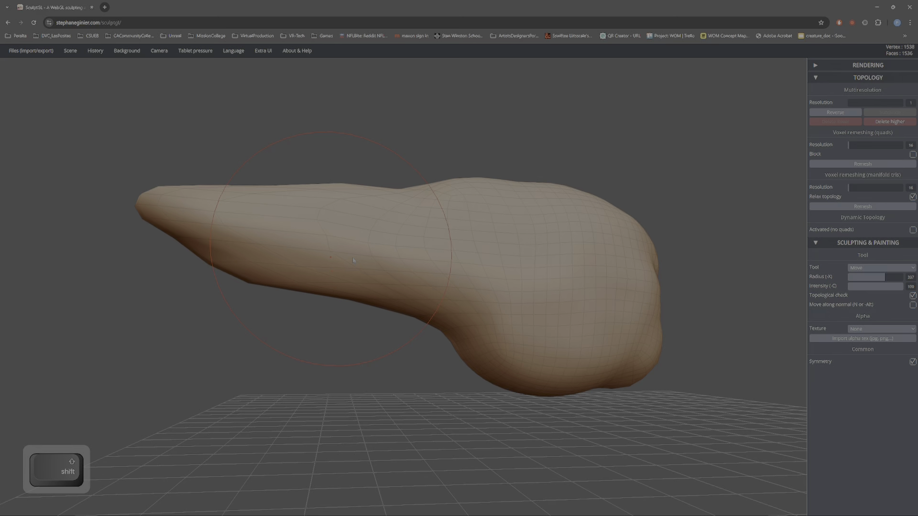
pyautogui.hotkey('shift', 'x')
pyautogui.moveTo(329, 261)
pyautogui.keyDown('shift'); pyautogui.mouseDown()
pyautogui.moveTo(306, 266)
pyautogui.moveTo(335, 267)
pyautogui.moveTo(356, 249)
pyautogui.moveTo(353, 275)
pyautogui.moveTo(246, 269)
pyautogui.mouseUp(); pyautogui.keyUp('shift')
pyautogui.moveTo(356, 308); pyautogui.dragTo(418, 356)
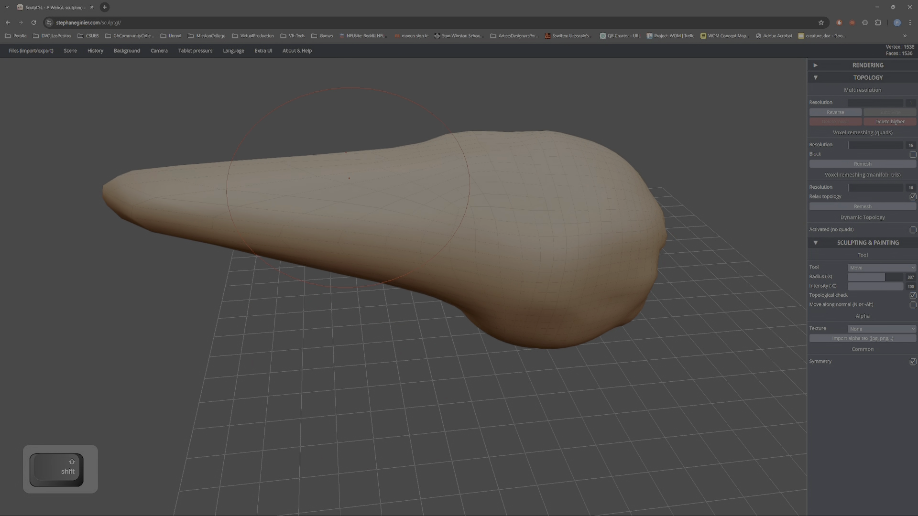
pyautogui.moveTo(351, 169)
pyautogui.mouseDown()
pyautogui.moveTo(460, 145)
pyautogui.moveTo(306, 164)
pyautogui.moveTo(478, 158)
pyautogui.moveTo(420, 168)
pyautogui.mouseUp()
# Widen the side of the rear extension with short Move strokes, working from a view behind the head.
pyautogui.moveTo(404, 213); pyautogui.dragTo(662, 192, button='right')
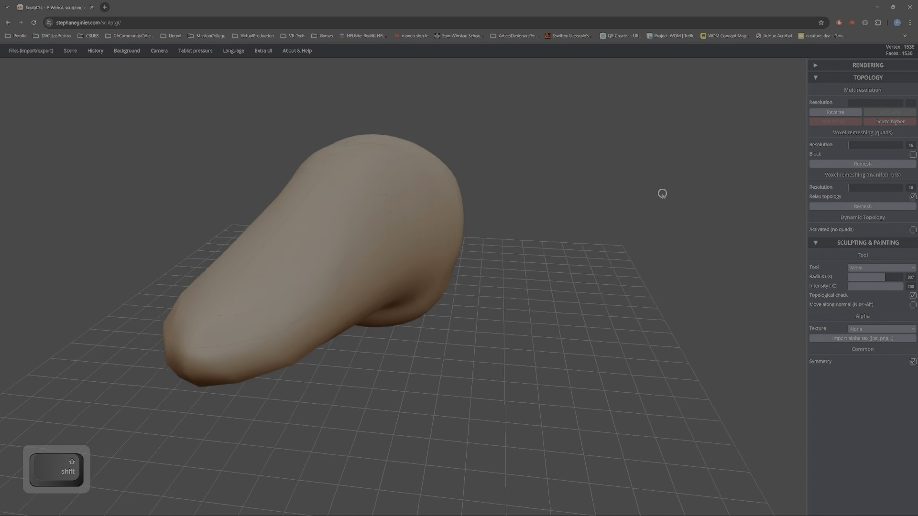
pyautogui.moveTo(268, 248); pyautogui.dragTo(249, 229)
pyautogui.moveTo(301, 211); pyautogui.dragTo(286, 192)
pyautogui.moveTo(254, 229); pyautogui.dragTo(257, 233)
pyautogui.moveTo(304, 192); pyautogui.dragTo(296, 181)
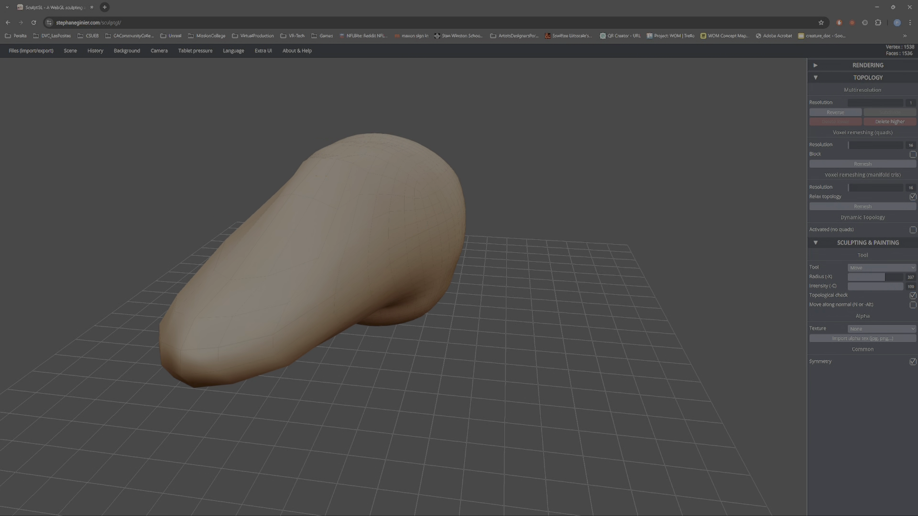
# Smooth the top and side of the rear extension and its transition into the skull.
pyautogui.moveTo(344, 271); pyautogui.dragTo(154, 287, button='right')
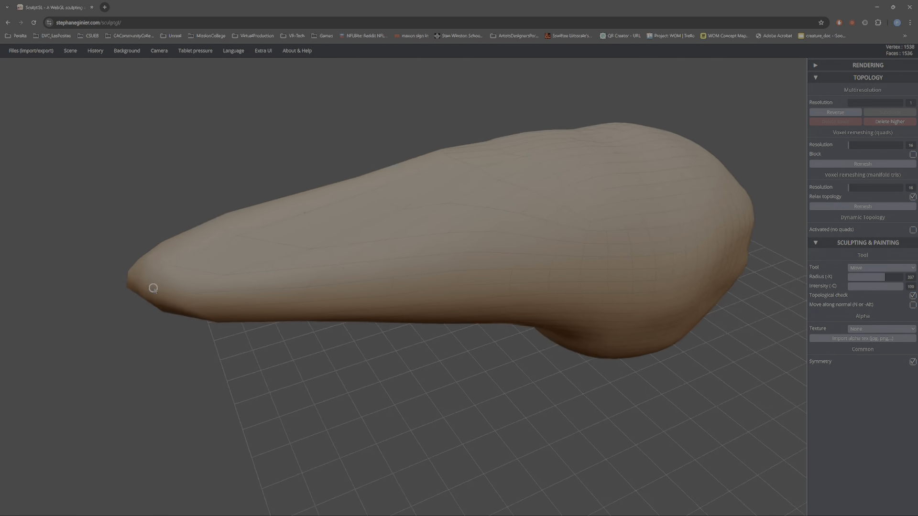
pyautogui.scroll(5, 358, 204)
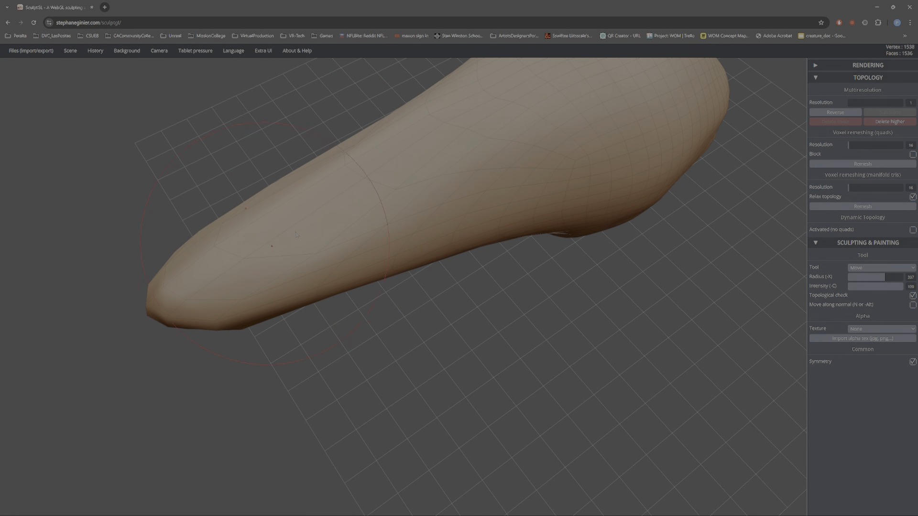
pyautogui.moveTo(300, 250); pyautogui.dragTo(326, 203, button='right')
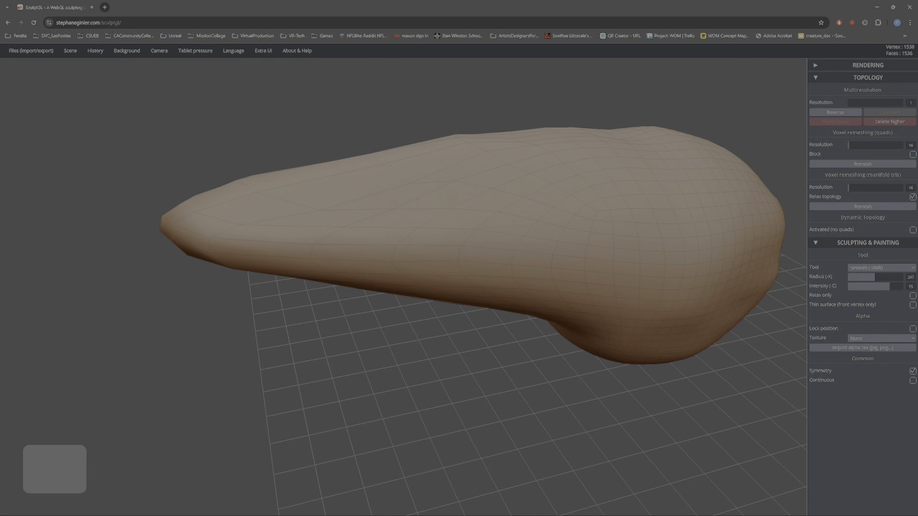
pyautogui.moveTo(368, 165)
pyautogui.keyDown('shift'); pyautogui.mouseDown()
pyautogui.moveTo(421, 155)
pyautogui.moveTo(363, 165)
pyautogui.mouseUp(); pyautogui.keyUp('shift')
pyautogui.moveTo(363, 192); pyautogui.dragTo(342, 157, button='right')
pyautogui.moveTo(525, 192); pyautogui.dragTo(554, 190, button='right')
pyautogui.keyDown('shift'); pyautogui.moveTo(582, 175); pyautogui.dragTo(583, 185); pyautogui.keyUp('shift')
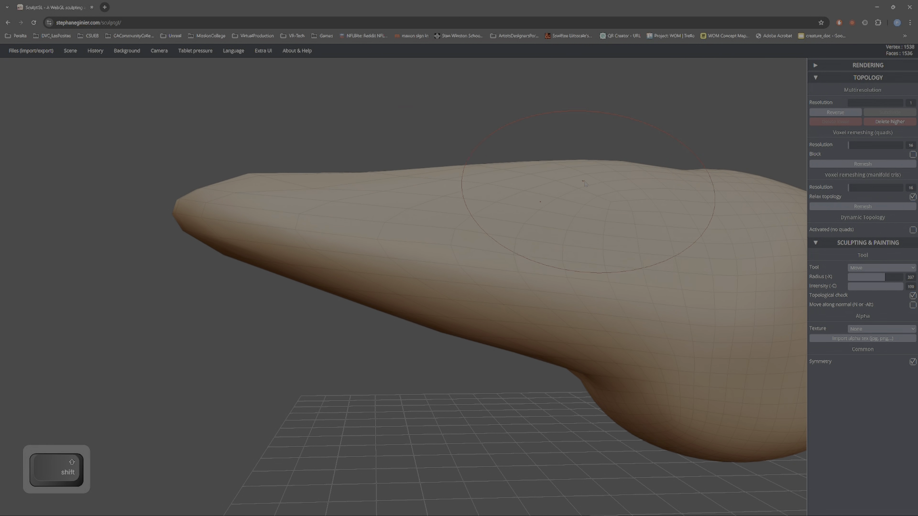
pyautogui.moveTo(583, 185); pyautogui.dragTo(599, 213, button='right')
pyautogui.moveTo(613, 174)
pyautogui.keyDown('shift'); pyautogui.mouseDown()
pyautogui.moveTo(579, 169)
pyautogui.moveTo(588, 185)
pyautogui.mouseUp(); pyautogui.keyUp('shift')
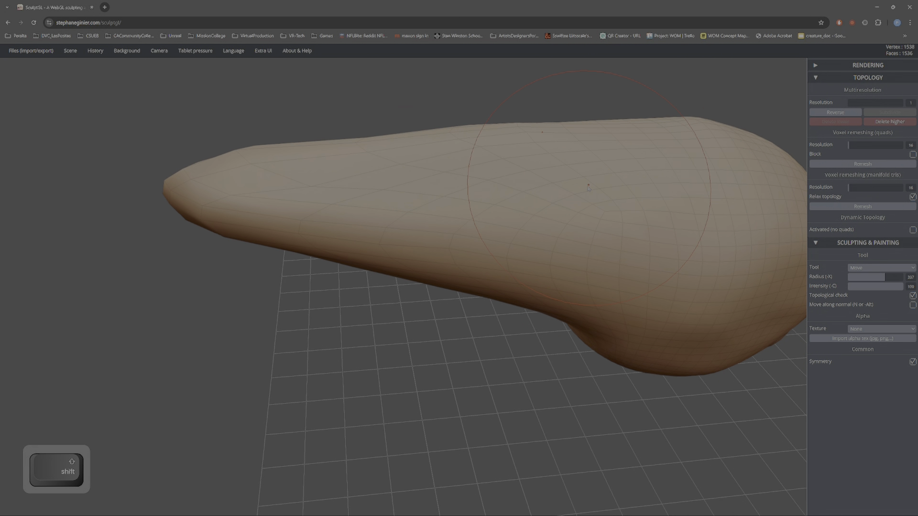
pyautogui.moveTo(598, 257); pyautogui.dragTo(603, 327, button='right')
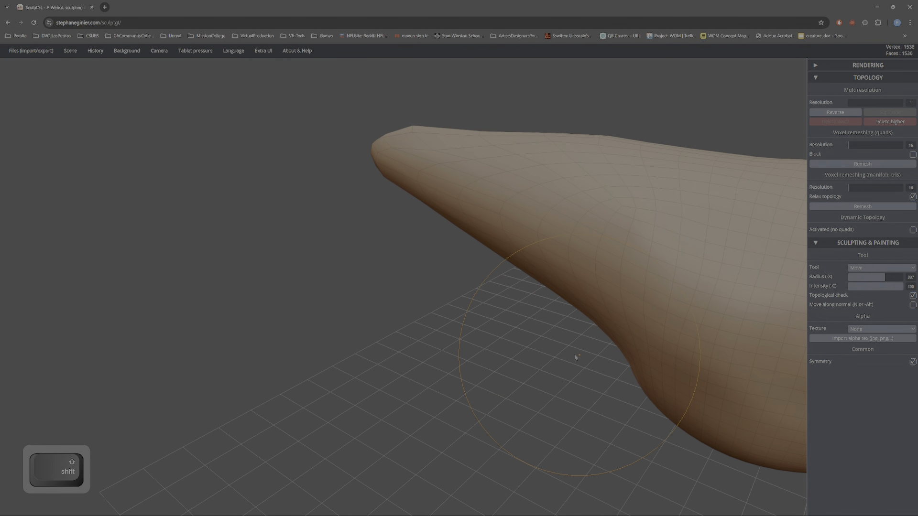
# Switch to the Inflate tool, enlarge its radius, and inflate the tip of the rear extension.
pyautogui.keyDown('ctrl'); pyautogui.moveTo(574, 356); pyautogui.dragTo(397, 260, button='right'); pyautogui.keyUp('ctrl')
pyautogui.moveTo(306, 258); pyautogui.dragTo(328, 265, button='right')
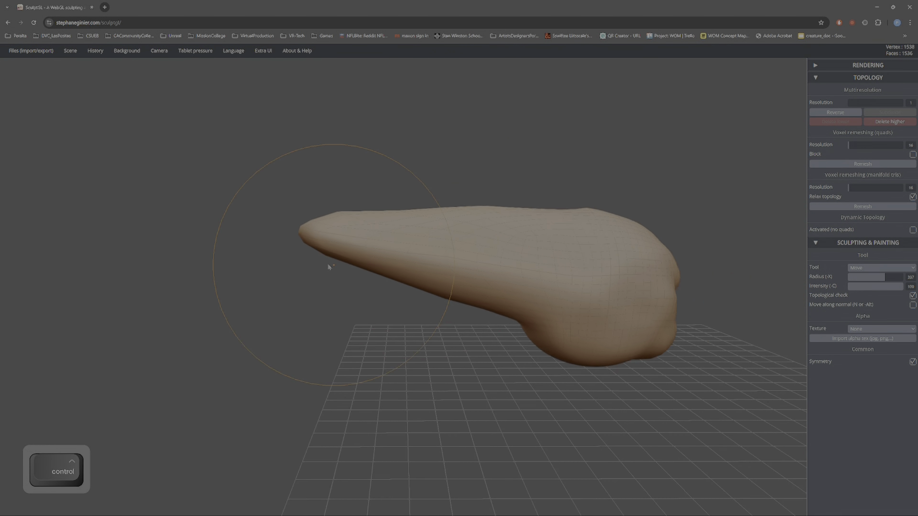
pyautogui.press('2')
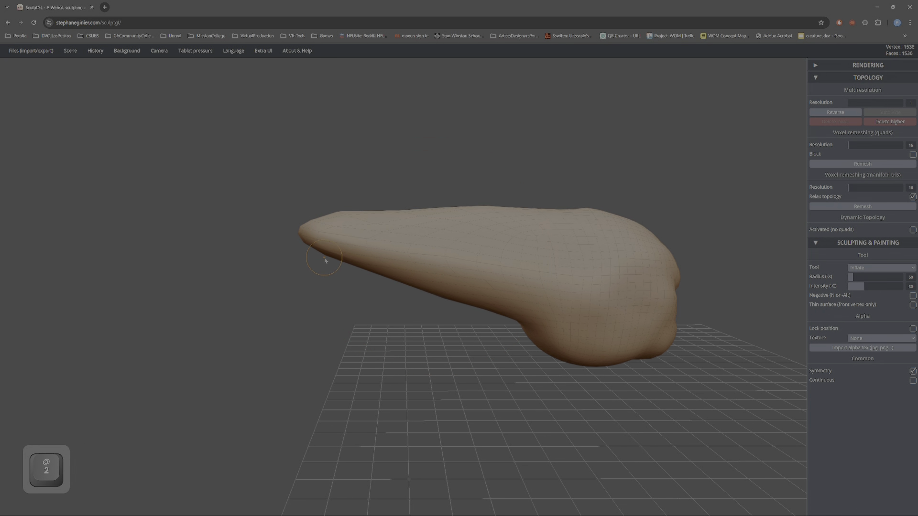
pyautogui.press('x')
pyautogui.moveTo(313, 245); pyautogui.dragTo(345, 249)
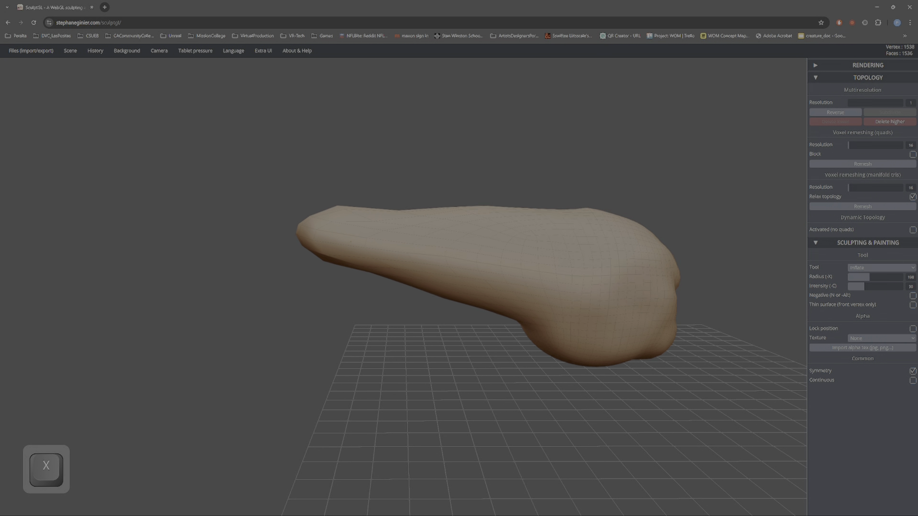
pyautogui.keyDown('ctrl'); pyautogui.moveTo(526, 315); pyautogui.dragTo(458, 253, button='right'); pyautogui.keyUp('ctrl')
pyautogui.moveTo(459, 254); pyautogui.dragTo(521, 274, button='right')
pyautogui.moveTo(306, 246)
pyautogui.mouseDown()
pyautogui.moveTo(313, 234)
pyautogui.moveTo(318, 241)
pyautogui.mouseUp()
pyautogui.moveTo(330, 267)
pyautogui.mouseDown(button='right')
pyautogui.moveTo(424, 301)
pyautogui.moveTo(411, 286)
pyautogui.mouseUp(button='right')
pyautogui.scroll(3, 316, 244)
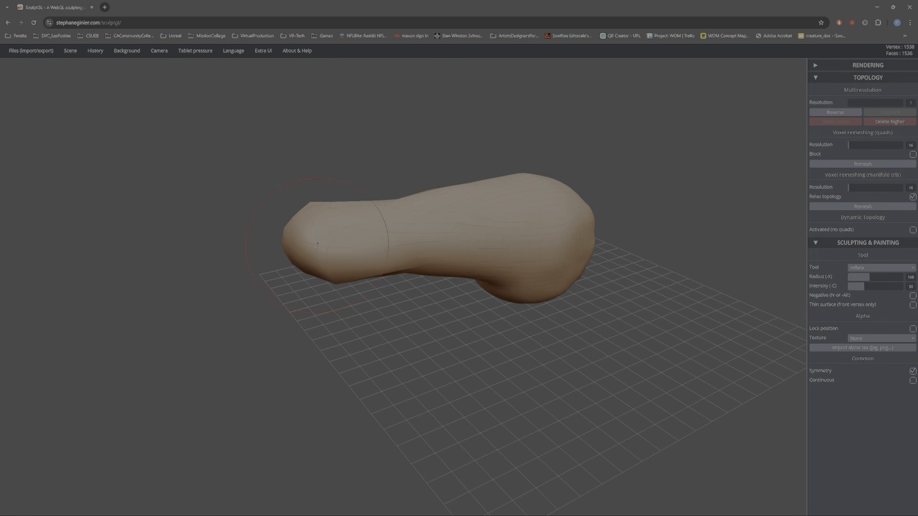
# Use the Move tool to stretch the tip farther back and adjust the top contour, then smooth the extension.
pyautogui.press('0')
pyautogui.moveTo(311, 262); pyautogui.dragTo(298, 235, button='right')
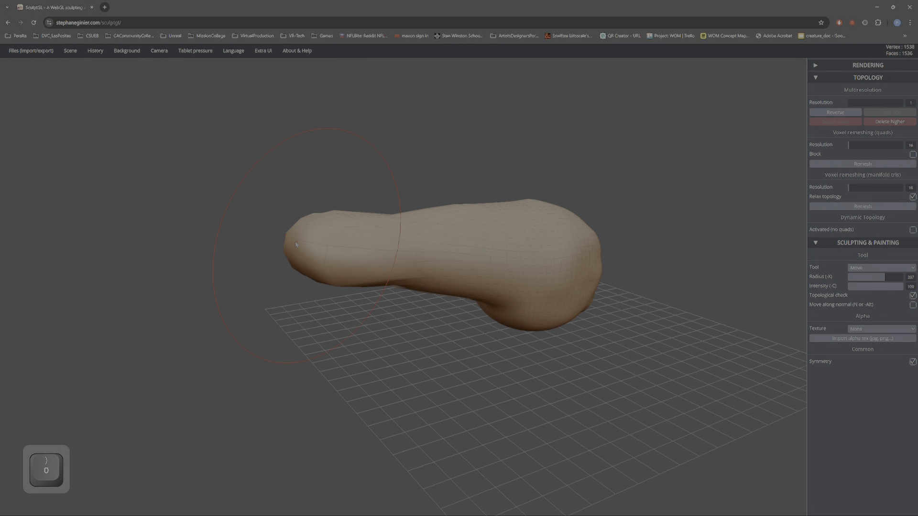
pyautogui.moveTo(299, 246); pyautogui.dragTo(224, 254)
pyautogui.moveTo(363, 210)
pyautogui.mouseDown(button='right')
pyautogui.moveTo(330, 184)
pyautogui.moveTo(320, 205)
pyautogui.moveTo(330, 207)
pyautogui.mouseUp(button='right')
pyautogui.moveTo(404, 230); pyautogui.dragTo(399, 217)
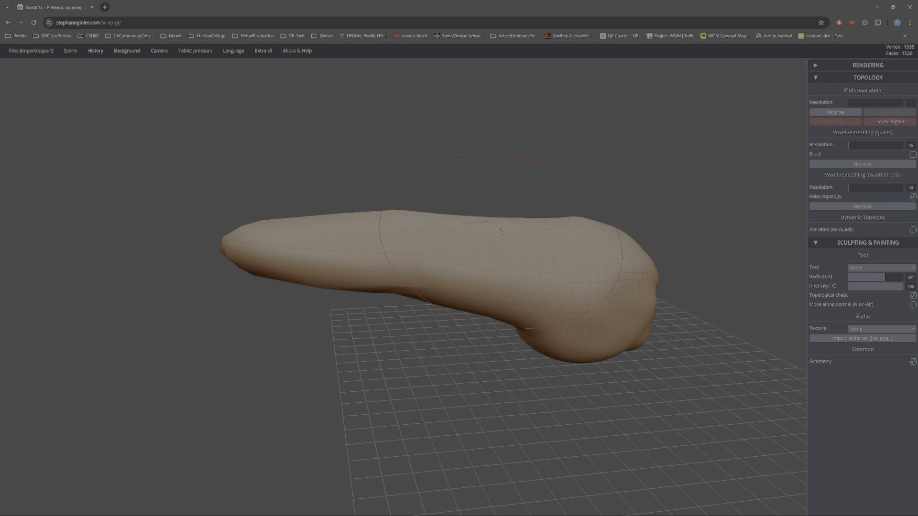
pyautogui.moveTo(488, 223); pyautogui.dragTo(536, 218)
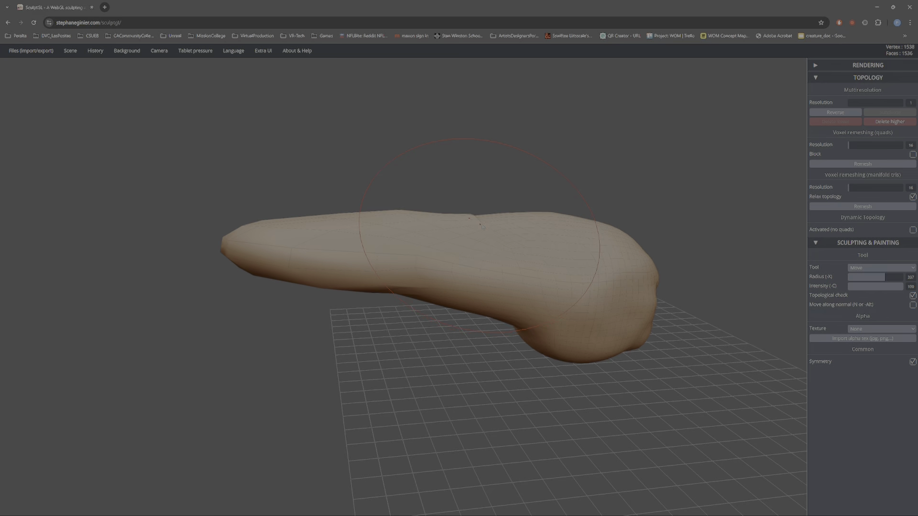
pyautogui.press('shift')
pyautogui.moveTo(537, 218); pyautogui.dragTo(480, 214, button='right')
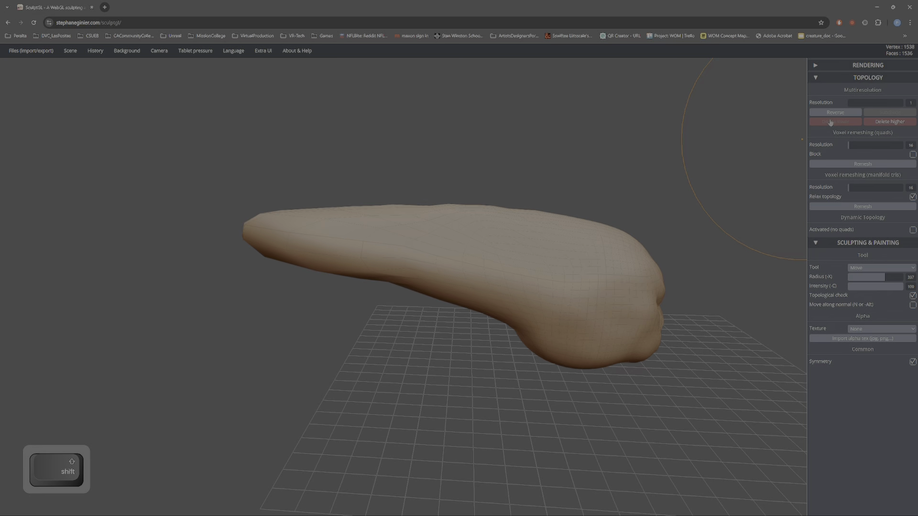
# Switch to the Brush tool, set its radius to 142, and build up clay along the side of the rear extension.
pyautogui.moveTo(777, 148); pyautogui.dragTo(436, 259, button='right')
pyautogui.press('1')
pyautogui.press('x')
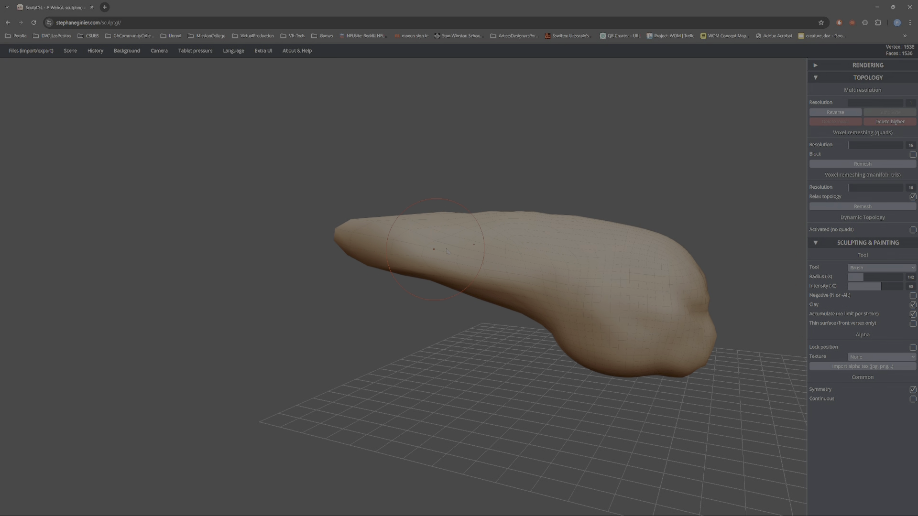
pyautogui.moveTo(401, 245); pyautogui.dragTo(438, 260, button='right')
pyautogui.moveTo(412, 226); pyautogui.dragTo(514, 267)
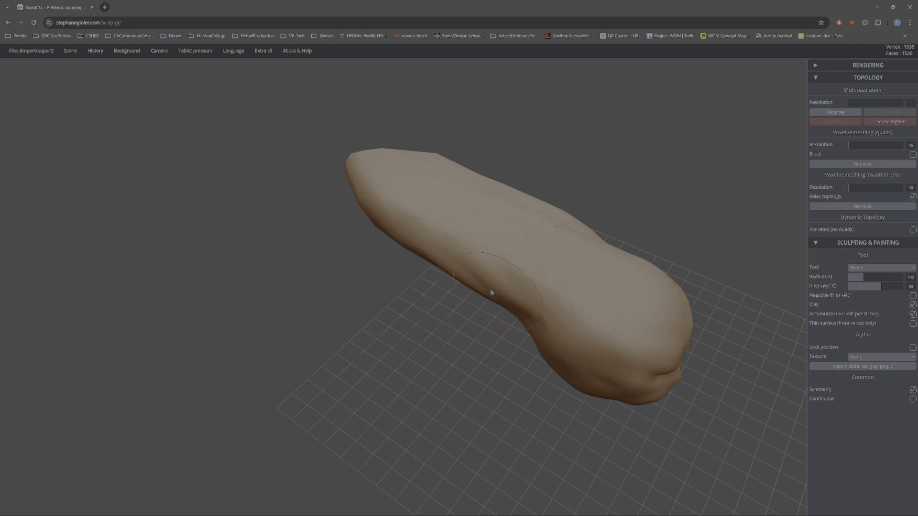
pyautogui.moveTo(511, 303); pyautogui.dragTo(519, 295, button='right')
pyautogui.moveTo(643, 310); pyautogui.dragTo(545, 306, button='right')
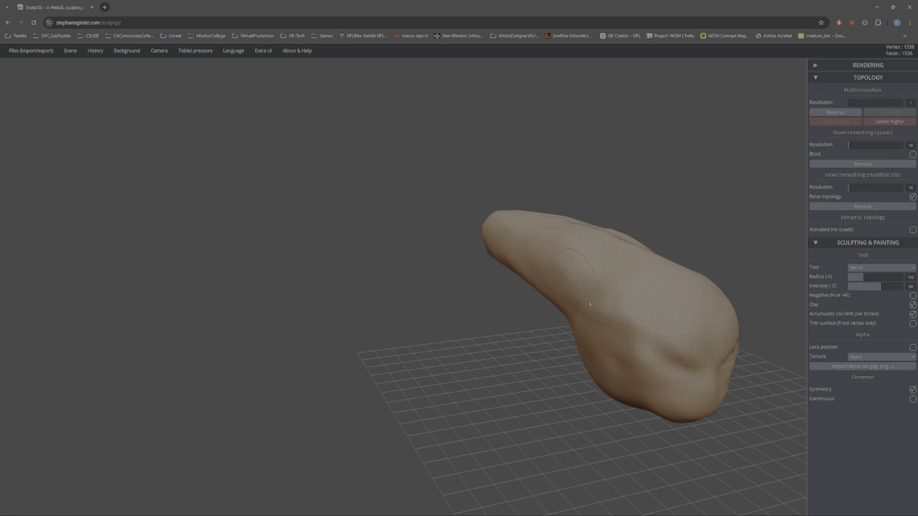
pyautogui.moveTo(699, 319)
pyautogui.mouseDown(button='right')
pyautogui.moveTo(619, 314)
pyautogui.moveTo(794, 328)
pyautogui.moveTo(845, 310)
pyautogui.mouseUp(button='right')
pyautogui.moveTo(702, 307); pyautogui.dragTo(678, 354, button='right')
# Review the available sculpting tools and compare them with the shortcut numbers on the SculptGL notes slide.
pyautogui.keyDown('alt'); pyautogui.moveTo(440, 380); pyautogui.dragTo(431, 342, button='right'); pyautogui.keyUp('alt')
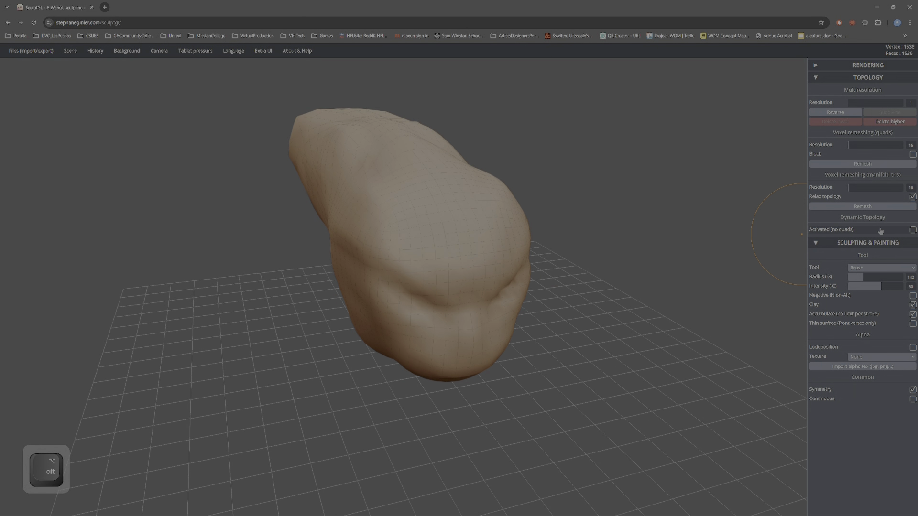
pyautogui.click(877, 269)
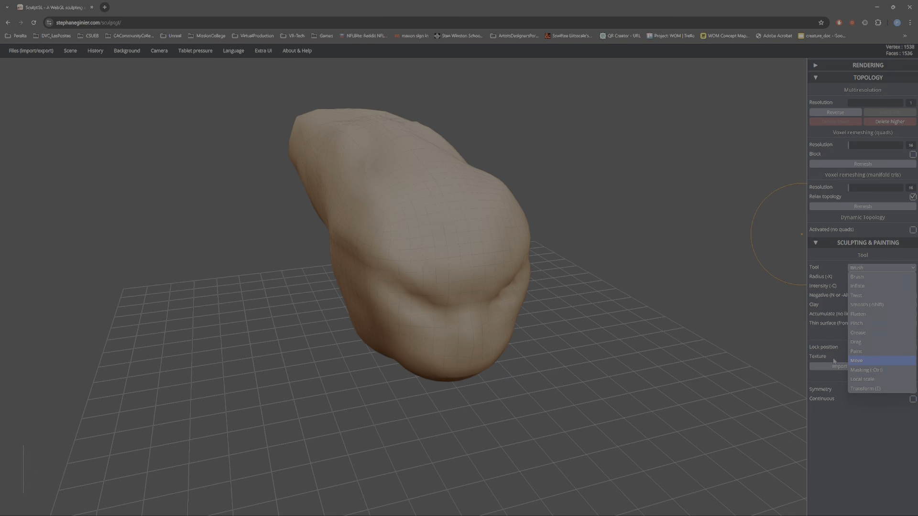
pyautogui.moveTo(693, 320); pyautogui.dragTo(534, 318, button='right')
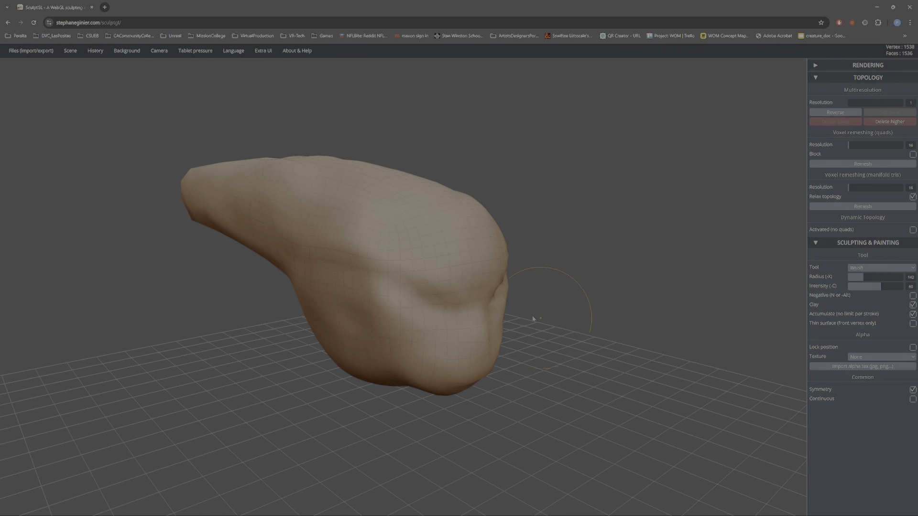
pyautogui.click(875, 268)
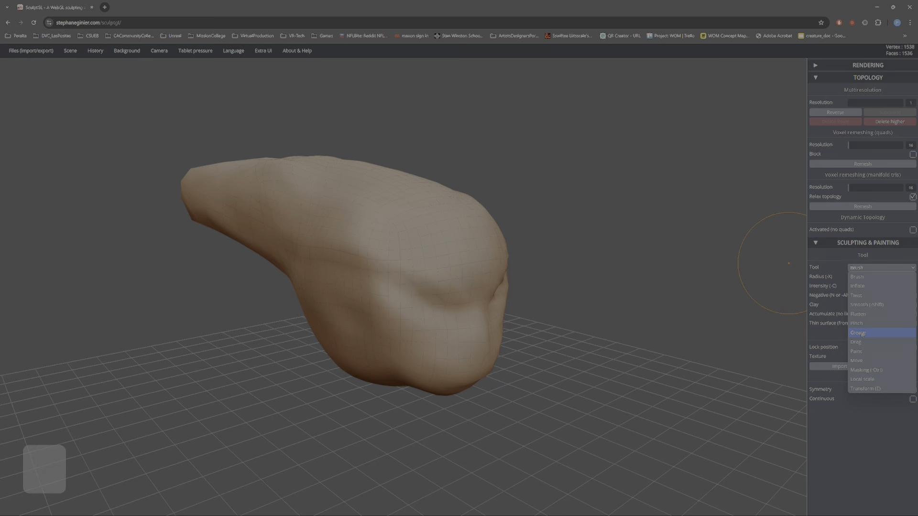
pyautogui.hotkey('alt', 'Tab')
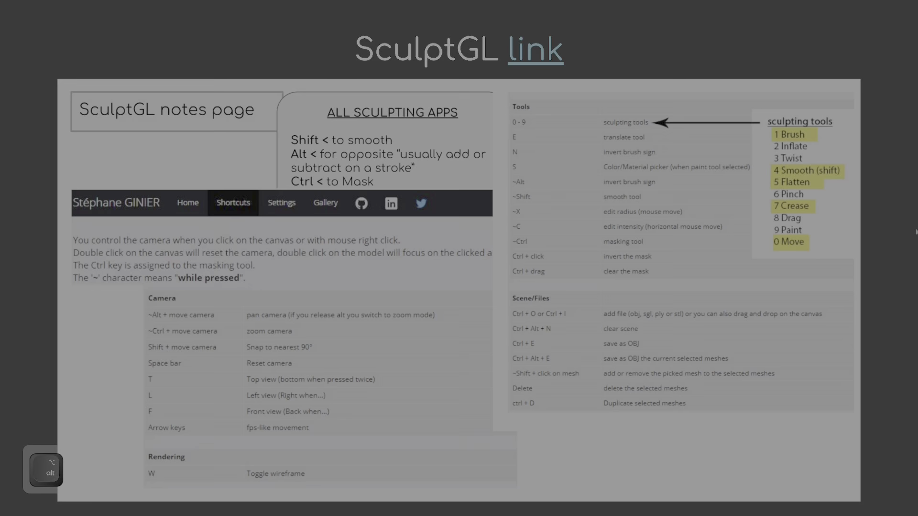
pyautogui.hotkey('alt', 'Tab')
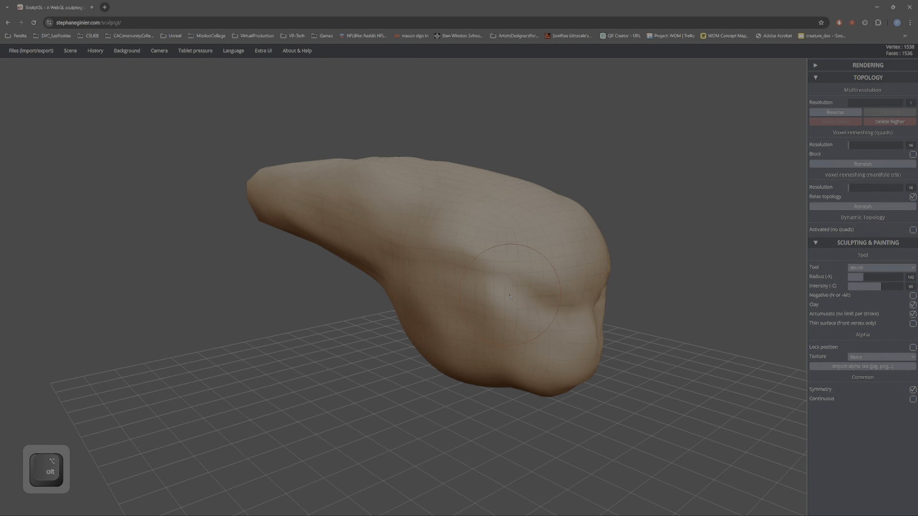
# Switch to the Flatten tool, enlarge its radius, and flatten the side of the head behind the brow.
pyautogui.press('5')
pyautogui.moveTo(510, 295)
pyautogui.mouseDown(button='right')
pyautogui.moveTo(361, 303)
pyautogui.moveTo(457, 285)
pyautogui.mouseUp(button='right')
pyautogui.moveTo(584, 249); pyautogui.dragTo(539, 281, button='right')
pyautogui.keyDown('alt'); pyautogui.moveTo(539, 282); pyautogui.dragTo(525, 292); pyautogui.keyUp('alt')
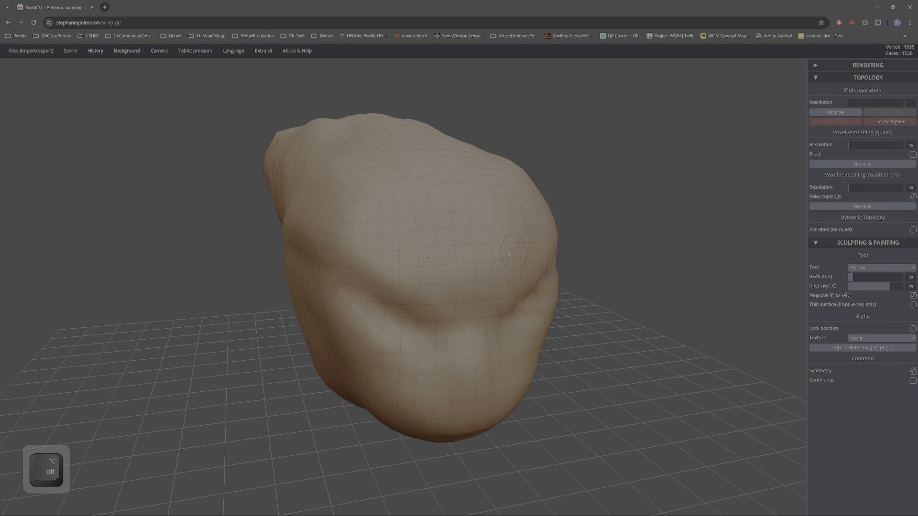
pyautogui.moveTo(369, 284); pyautogui.dragTo(305, 238, button='right')
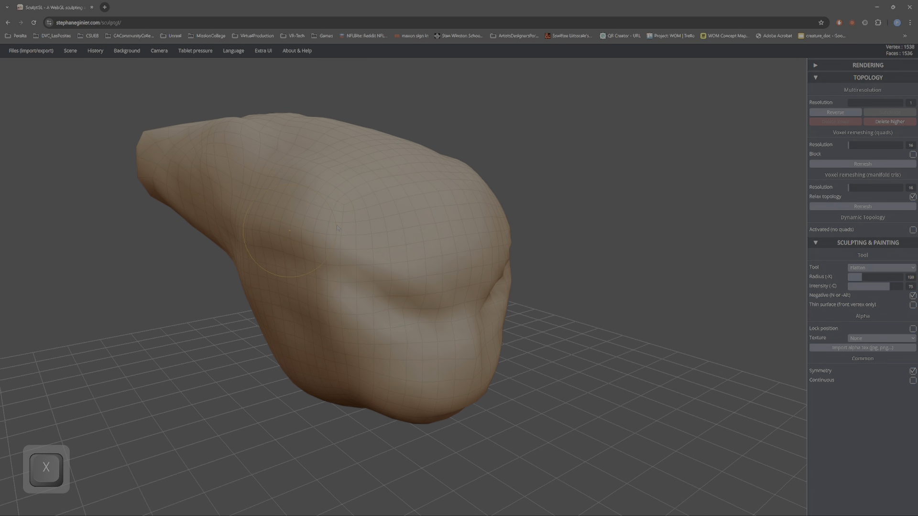
pyautogui.press('x')
pyautogui.press('[')
pyautogui.press('x')
pyautogui.moveTo(344, 246)
pyautogui.mouseDown(button='right')
pyautogui.moveTo(280, 243)
pyautogui.moveTo(330, 243)
pyautogui.moveTo(263, 206)
pyautogui.mouseUp(button='right')
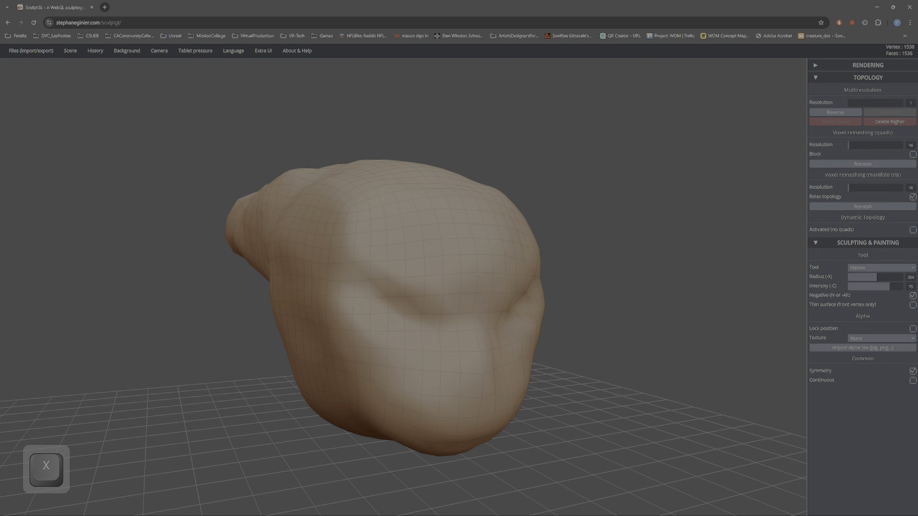
pyautogui.moveTo(311, 210); pyautogui.dragTo(304, 233)
pyautogui.moveTo(326, 233)
pyautogui.mouseDown(button='right')
pyautogui.moveTo(310, 248)
pyautogui.moveTo(378, 241)
pyautogui.mouseUp(button='right')
# Switch to the Move tool, reshape the underside of the rear extension, and smooth where it joins the skull.
pyautogui.click(881, 268)
pyautogui.moveTo(242, 348); pyautogui.dragTo(325, 343)
pyautogui.keyDown('shift'); pyautogui.moveTo(518, 288); pyautogui.dragTo(459, 291); pyautogui.keyUp('shift')
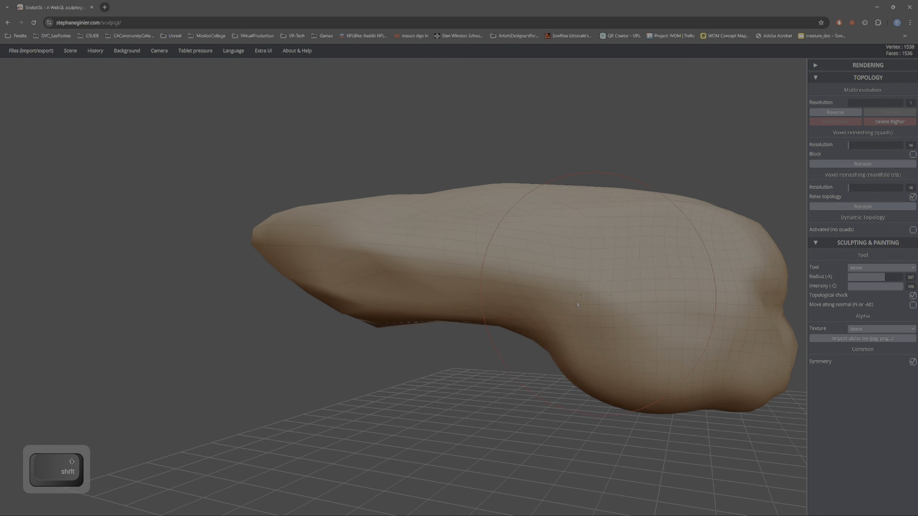
# Smooth the lower side of the rear extension, checking the head's profile from both the front and the side.
pyautogui.moveTo(499, 356); pyautogui.dragTo(524, 356)
pyautogui.keyDown('shift'); pyautogui.moveTo(435, 274); pyautogui.dragTo(399, 297); pyautogui.keyUp('shift')
pyautogui.moveTo(506, 334)
pyautogui.mouseDown()
pyautogui.moveTo(532, 358)
pyautogui.moveTo(468, 356)
pyautogui.mouseUp()
pyautogui.keyDown('alt'); pyautogui.moveTo(468, 356); pyautogui.dragTo(390, 331); pyautogui.keyUp('alt')
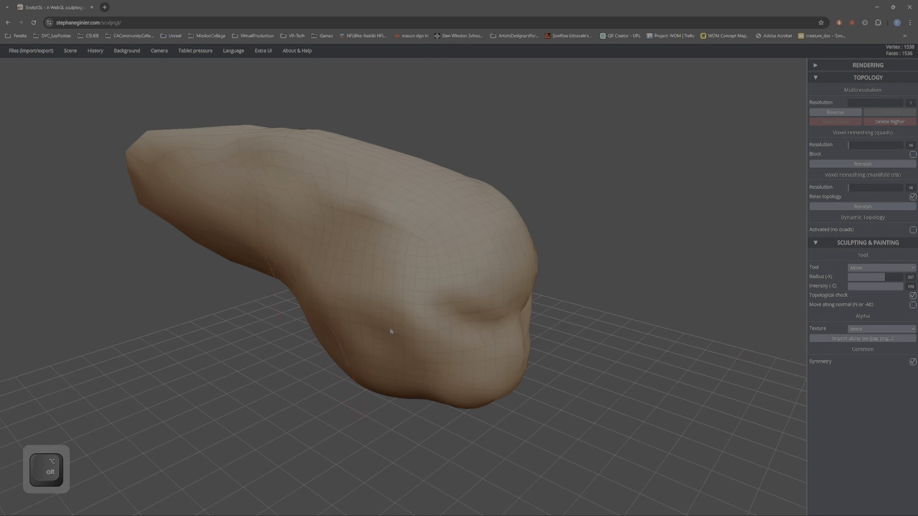
pyautogui.moveTo(392, 331); pyautogui.dragTo(440, 330, button='right')
pyautogui.keyDown('alt'); pyautogui.moveTo(267, 316); pyautogui.dragTo(466, 303, button='right'); pyautogui.keyUp('alt')
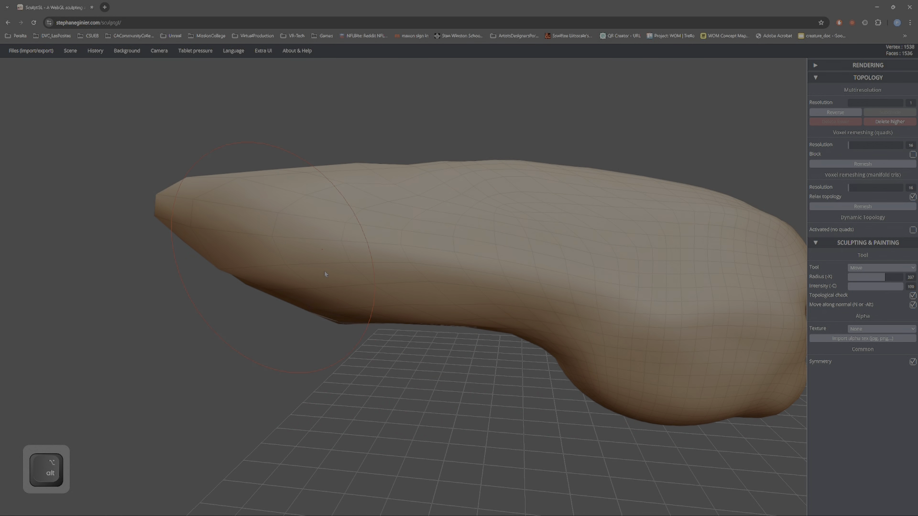
pyautogui.moveTo(325, 273); pyautogui.dragTo(735, 164, button='right')
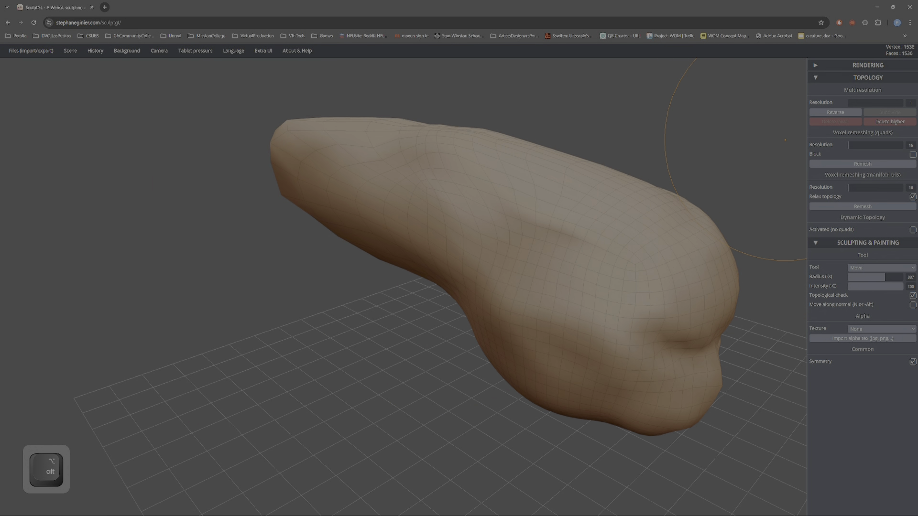
# Voxel-remesh the head into quads at resolution 16 and reshape the front of the face with the Move tool.
pyautogui.click(841, 65)
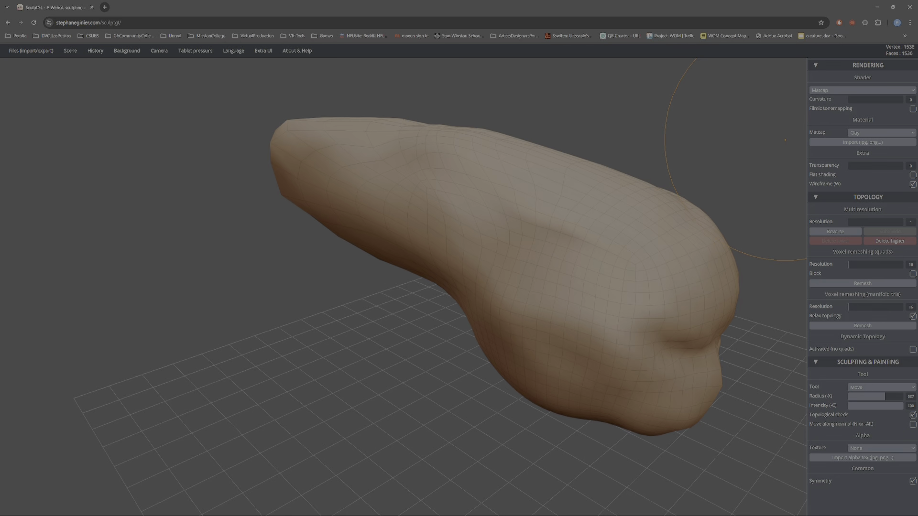
pyautogui.click(862, 283)
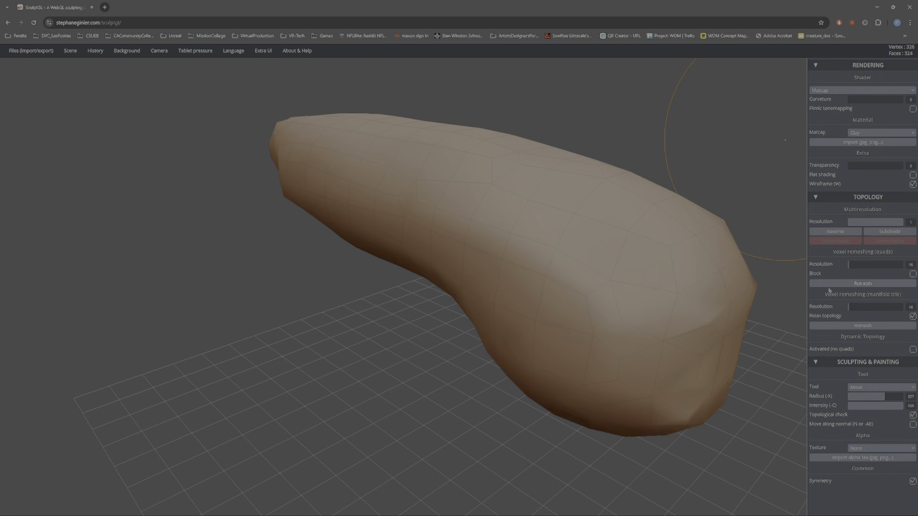
pyautogui.moveTo(477, 365); pyautogui.dragTo(401, 333)
pyautogui.moveTo(402, 333); pyautogui.dragTo(405, 334, button='right')
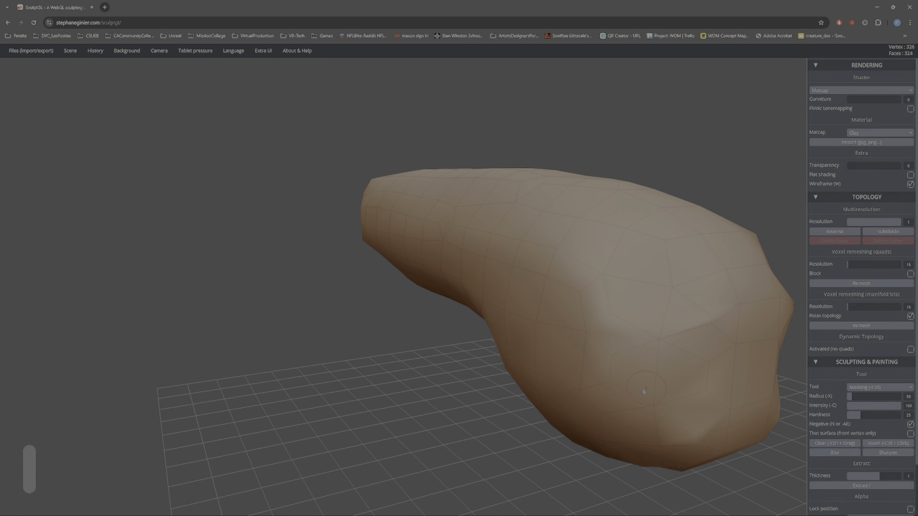
pyautogui.keyDown('ctrl'); pyautogui.moveTo(645, 389); pyautogui.dragTo(451, 239, button='right'); pyautogui.keyUp('ctrl')
pyautogui.moveTo(452, 239); pyautogui.dragTo(659, 286, button='right')
pyautogui.keyDown('alt'); pyautogui.moveTo(497, 293); pyautogui.dragTo(519, 306, button='right'); pyautogui.keyUp('alt')
pyautogui.moveTo(518, 306)
pyautogui.mouseDown(button='right')
pyautogui.moveTo(488, 266)
pyautogui.moveTo(536, 271)
pyautogui.moveTo(521, 267)
pyautogui.moveTo(481, 302)
pyautogui.moveTo(424, 255)
pyautogui.mouseUp(button='right')
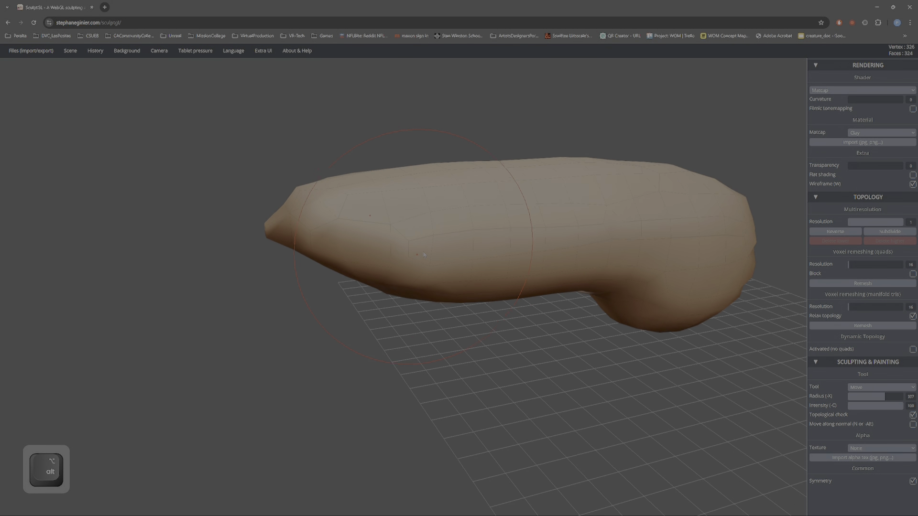
pyautogui.moveTo(520, 276); pyautogui.dragTo(310, 275, button='right')
pyautogui.moveTo(430, 275); pyautogui.dragTo(337, 260, button='right')
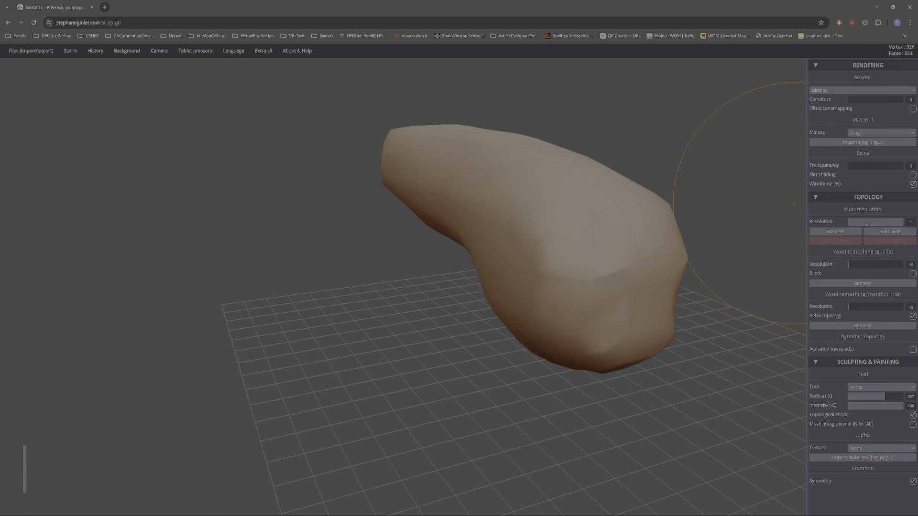
# Subdivide the remeshed head four times.
pyautogui.click(890, 232)
pyautogui.click(889, 232)
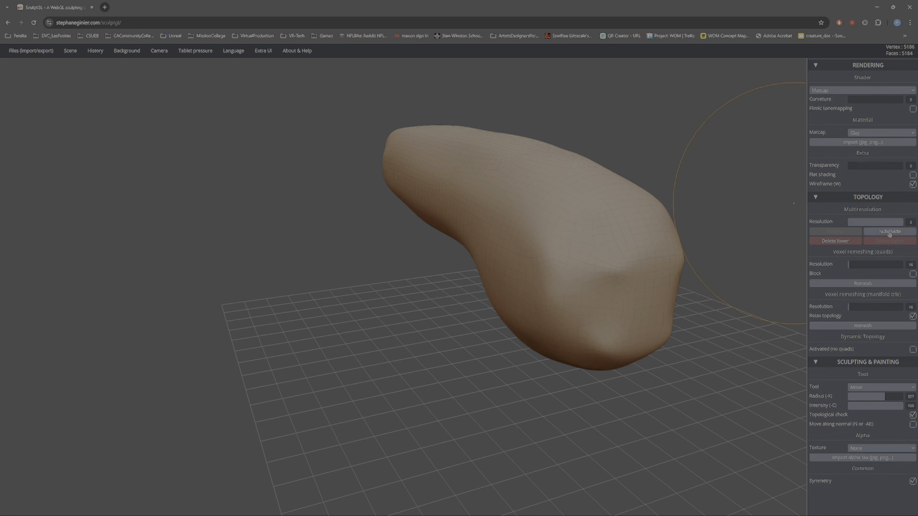
pyautogui.click(889, 232)
pyautogui.click(889, 232)
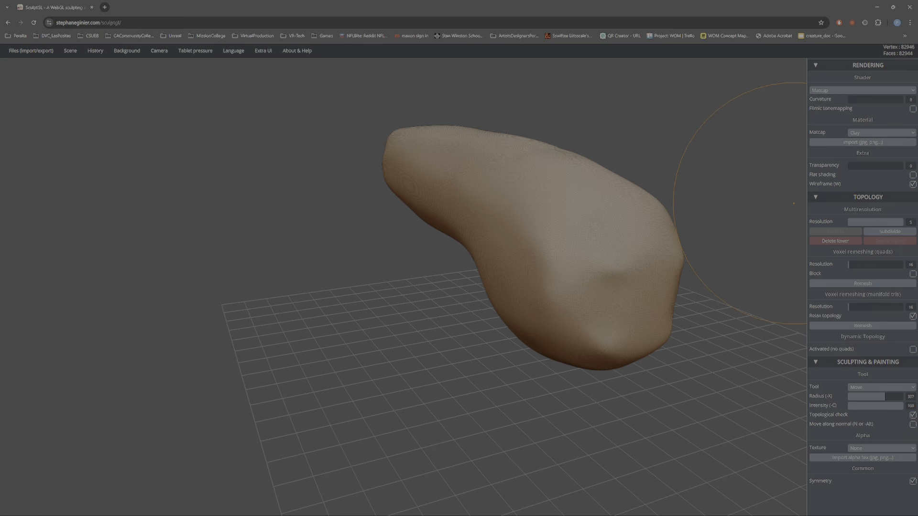
# Undo the last subdivision and set the multiresolution level to 4.
pyautogui.hotkey('ctrl', 'z')
pyautogui.hotkey('ctrl', 'z')
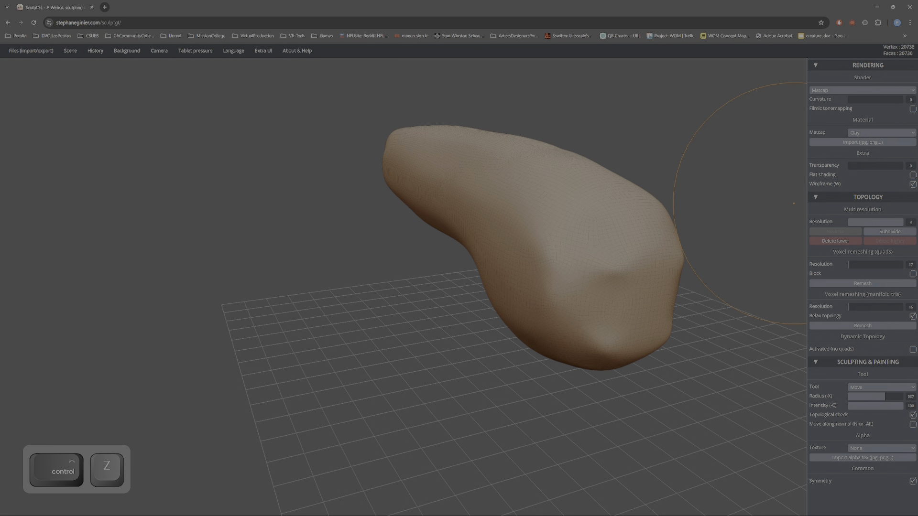
pyautogui.hotkey('ctrl', 'z')
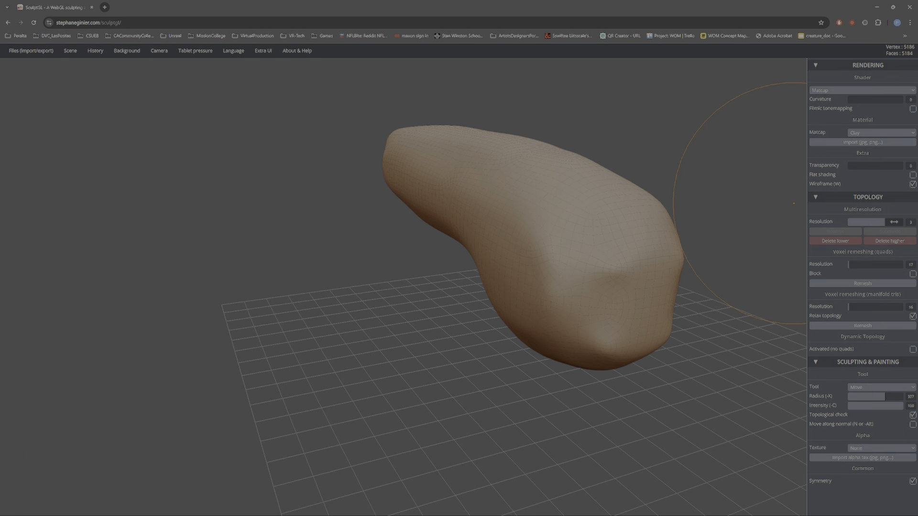
pyautogui.click(895, 222)
# Try to switch to the Crease tool and adjust its radius.
pyautogui.moveTo(689, 300); pyautogui.dragTo(827, 280)
pyautogui.moveTo(447, 332)
pyautogui.mouseDown()
pyautogui.moveTo(351, 352)
pyautogui.moveTo(416, 366)
pyautogui.moveTo(439, 338)
pyautogui.moveTo(521, 331)
pyautogui.moveTo(490, 287)
pyautogui.moveTo(509, 303)
pyautogui.mouseUp()
pyautogui.write('7')
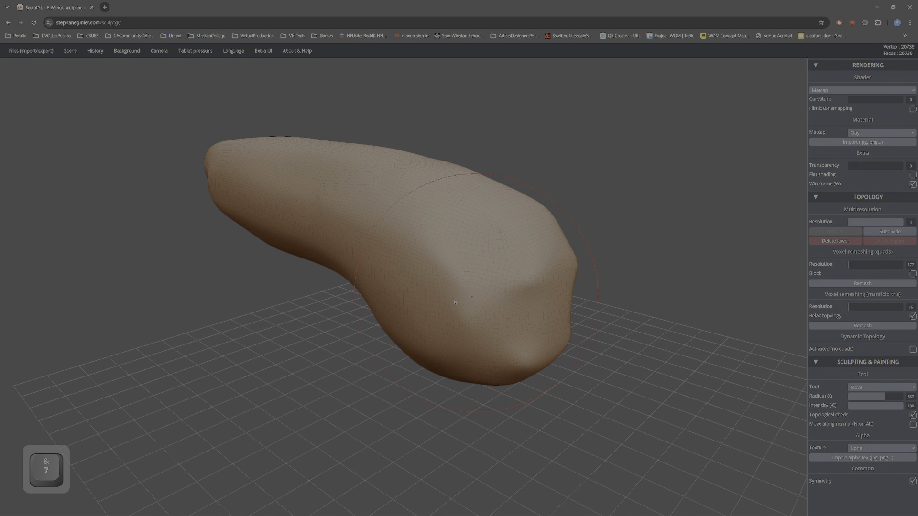
pyautogui.moveTo(454, 301)
pyautogui.mouseDown(button='right')
pyautogui.moveTo(497, 286)
pyautogui.moveTo(447, 293)
pyautogui.mouseUp(button='right')
pyautogui.press('x')
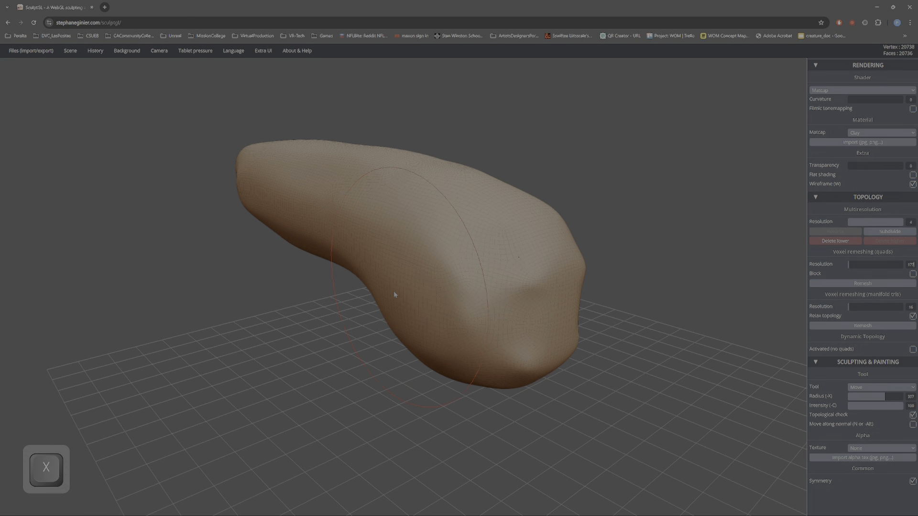
pyautogui.press('x')
pyautogui.press('x')
# Try a Move stroke on the side of the face and undo it.
pyautogui.moveTo(506, 266)
pyautogui.mouseDown()
pyautogui.moveTo(474, 262)
pyautogui.moveTo(455, 279)
pyautogui.mouseUp()
pyautogui.hotkey('ctrl', 'z')
pyautogui.press('x')
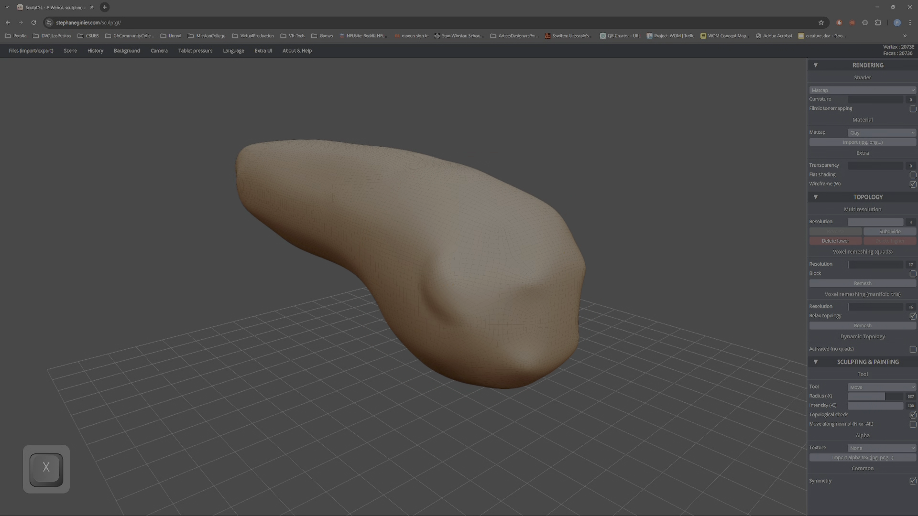
pyautogui.hotkey('ctrl', 'z')
pyautogui.press('x')
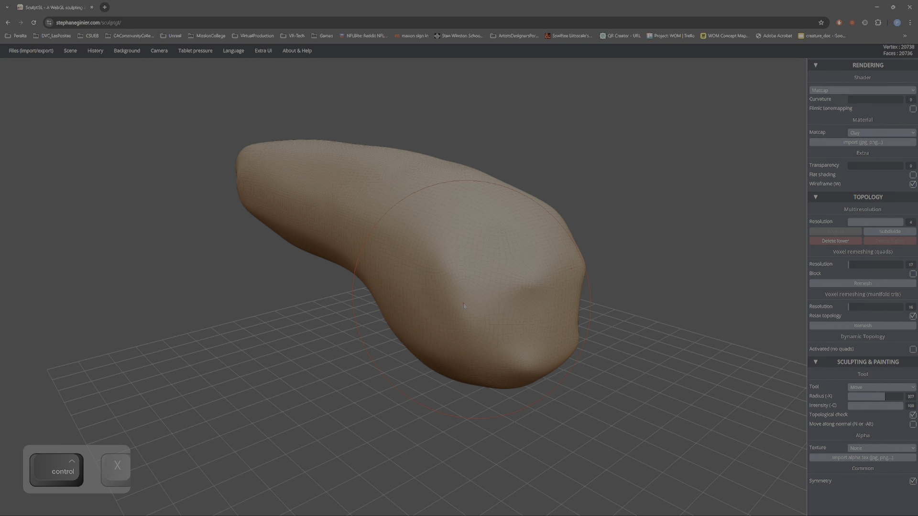
pyautogui.hotkey('ctrl', 'z')
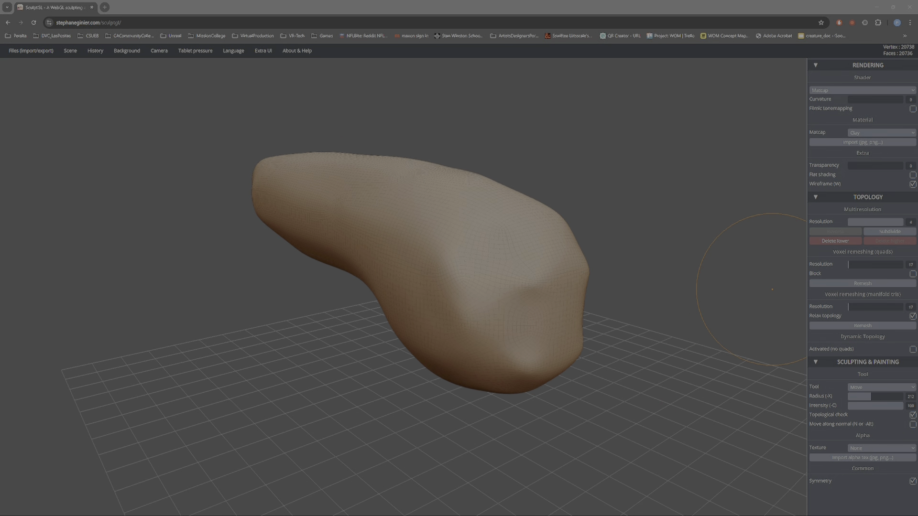
# Save the sculpture in SculptGL's .sgl format as xenomorphish_01 in the tmp folder on the C: drive.
pyautogui.moveTo(631, 325); pyautogui.dragTo(677, 319)
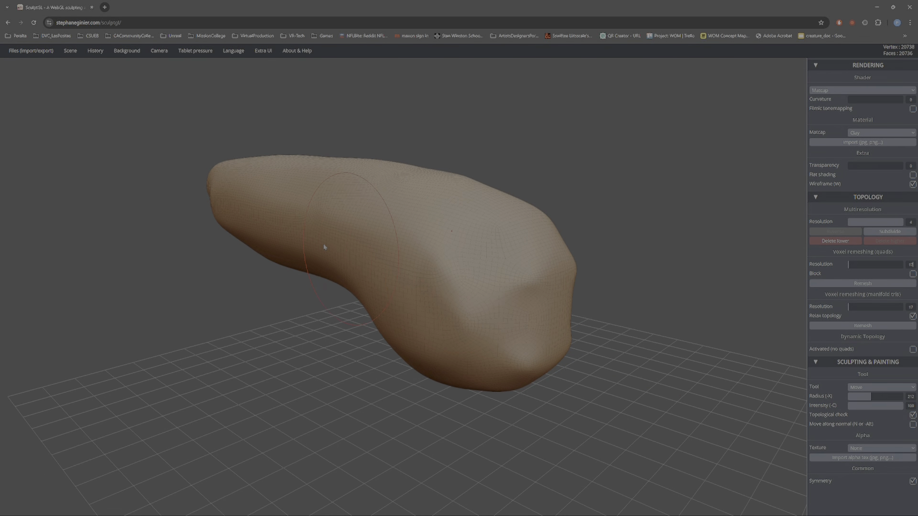
pyautogui.keyDown('alt'); pyautogui.moveTo(293, 310); pyautogui.dragTo(267, 339); pyautogui.keyUp('alt')
pyautogui.moveTo(27, 57)
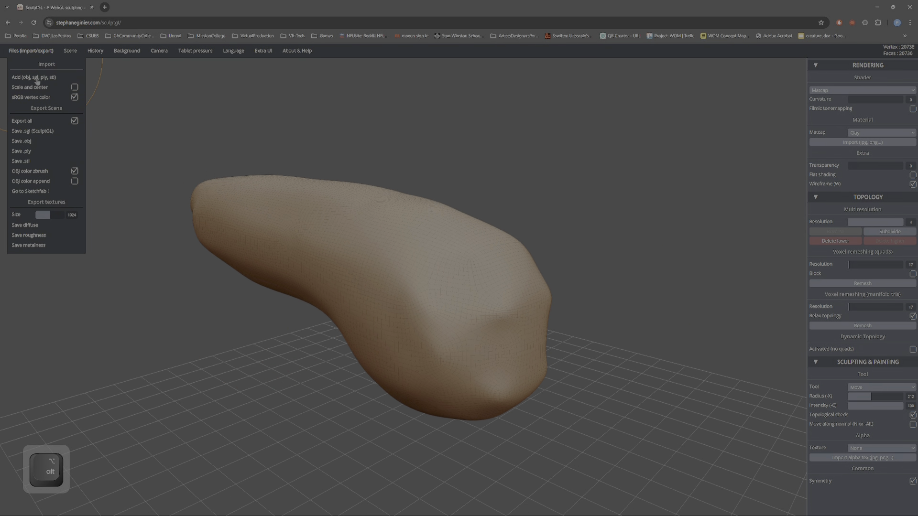
pyautogui.click(32, 132)
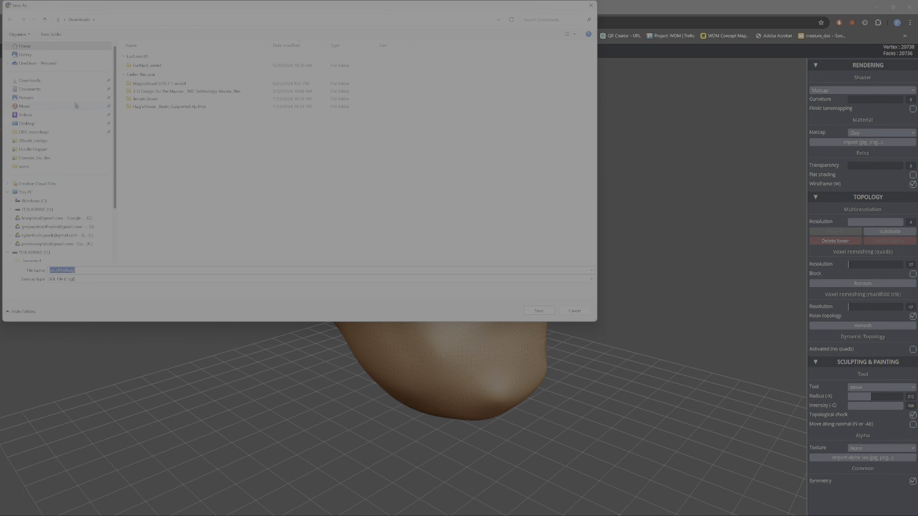
pyautogui.click(7, 201)
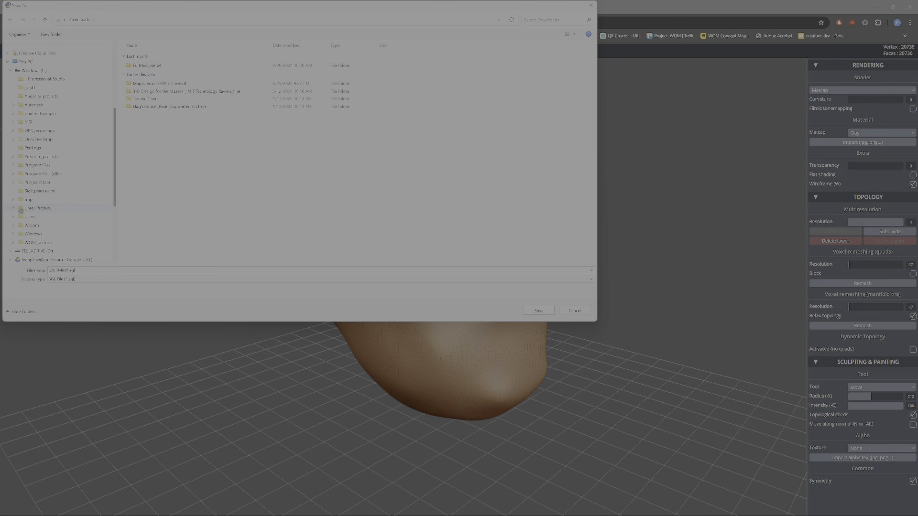
pyautogui.click(29, 200)
pyautogui.click(319, 270)
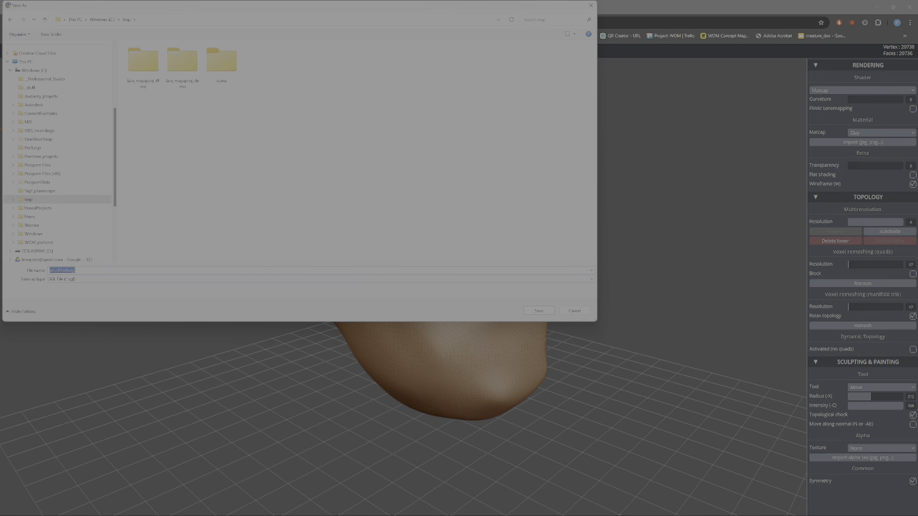
pyautogui.write('xeno')
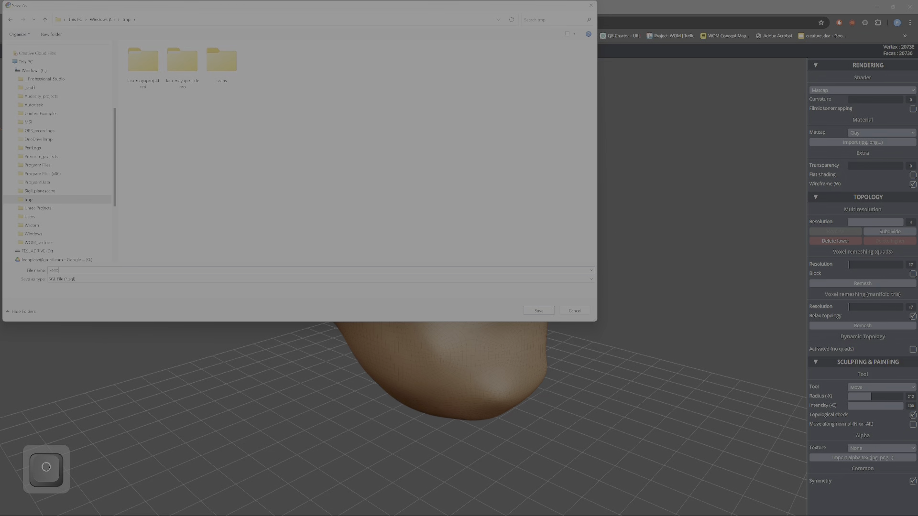
pyautogui.write('morphish_01')
pyautogui.click(542, 311)
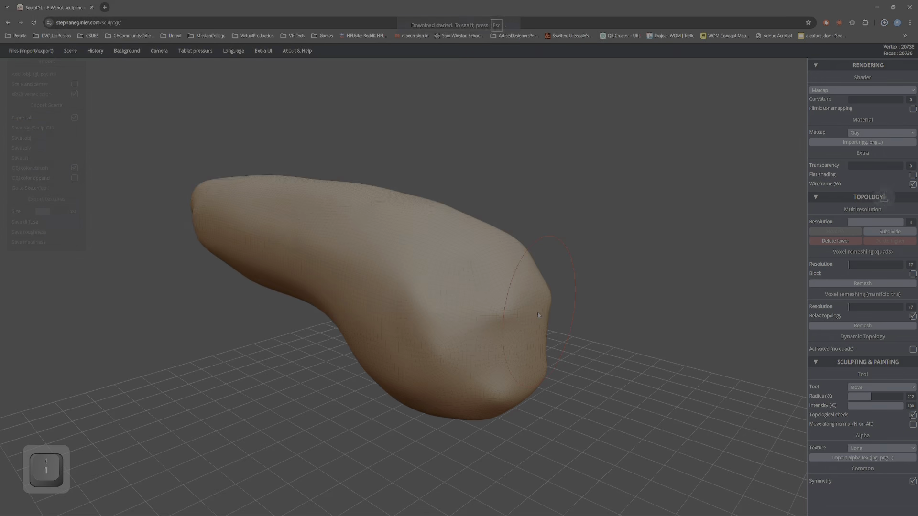
# Reload the SculptGL page and clear the default sphere from the scene.
pyautogui.click(34, 22)
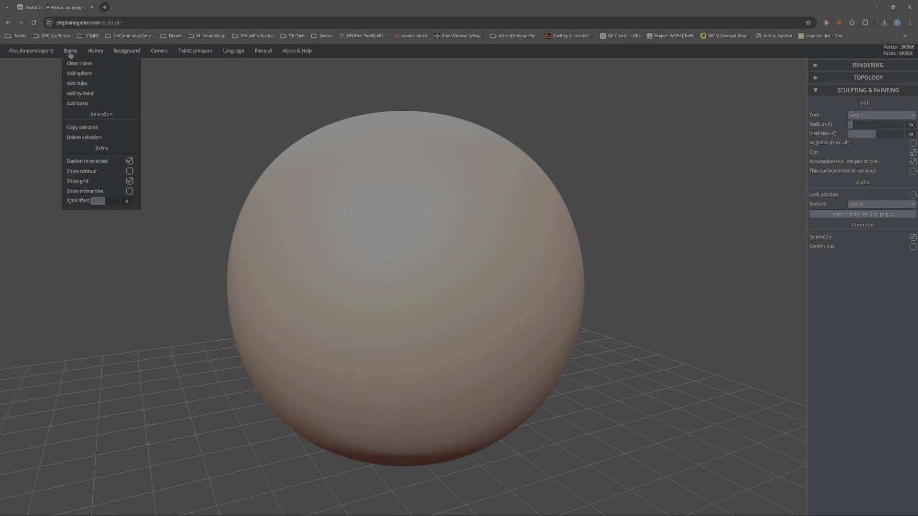
pyautogui.click(79, 63)
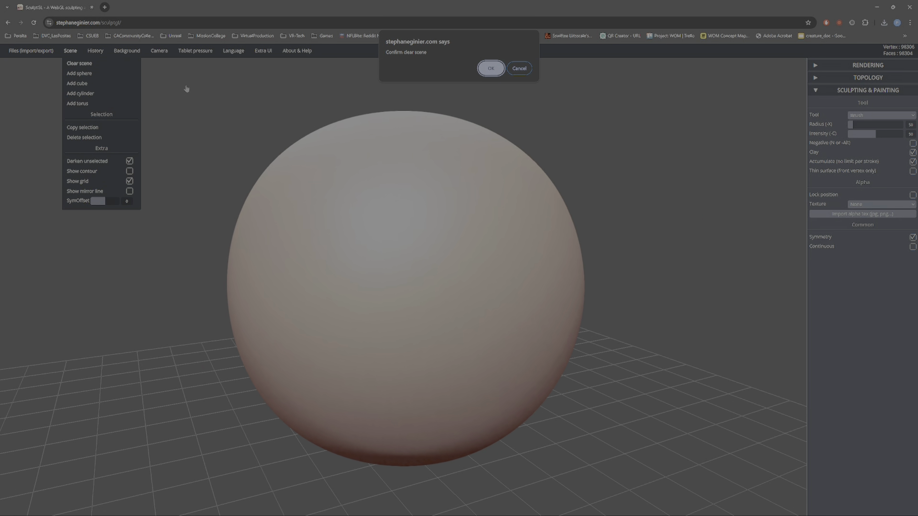
pyautogui.press('Return')
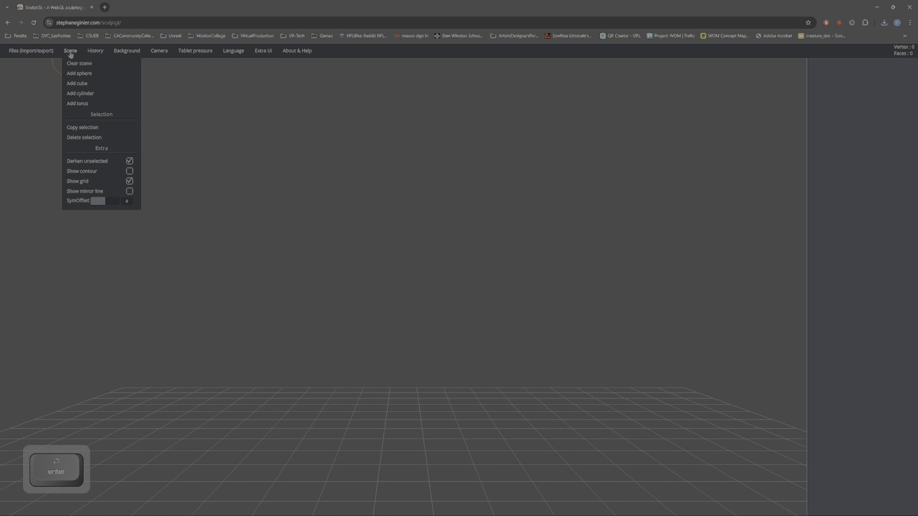
# Import the saved xenomorphish_01 sculpture from the tmp folder on the C: drive into the empty scene.
pyautogui.moveTo(29, 50)
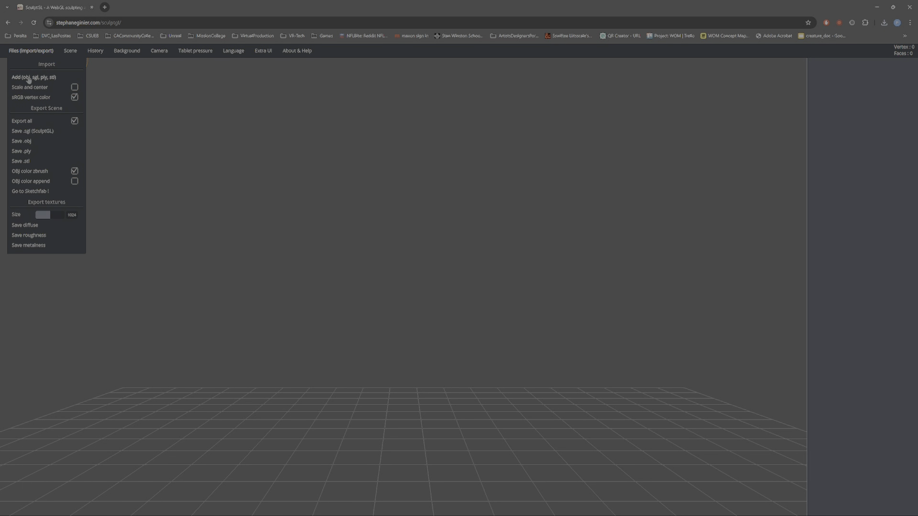
pyautogui.click(27, 78)
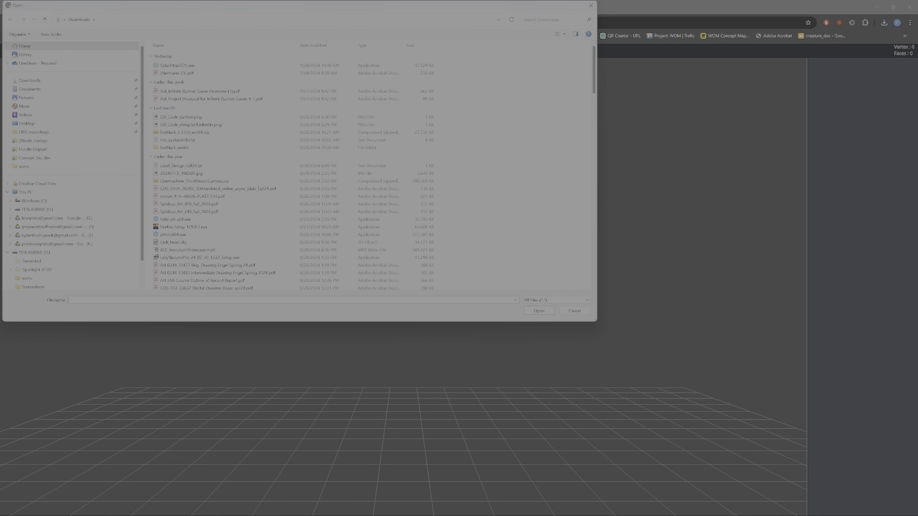
pyautogui.click(58, 200)
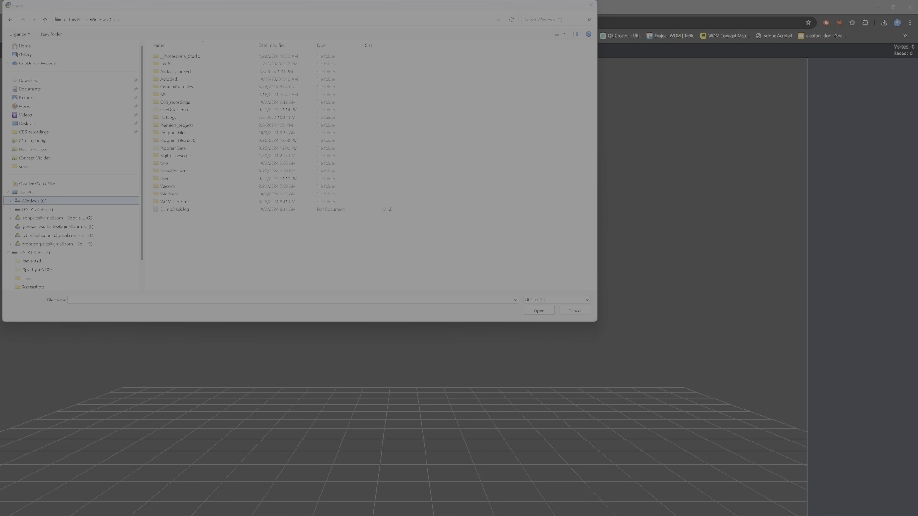
pyautogui.click(165, 164)
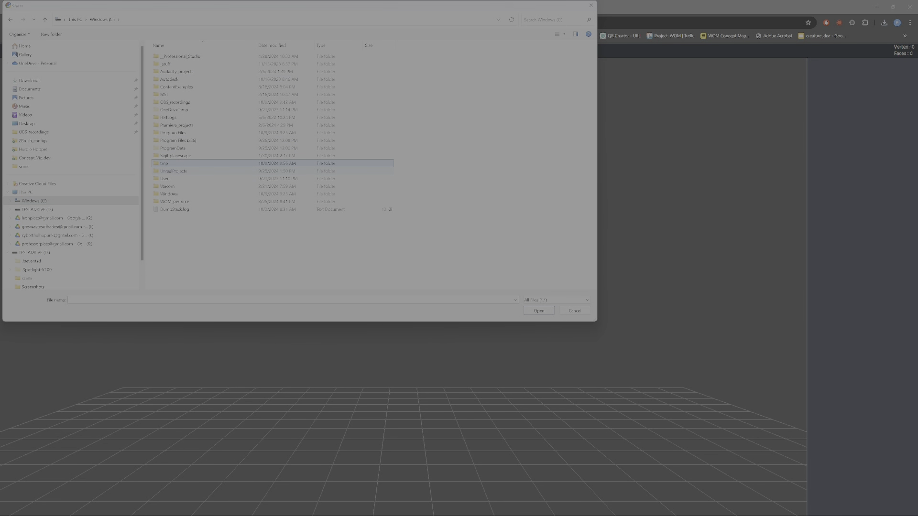
pyautogui.doubleClick(198, 163)
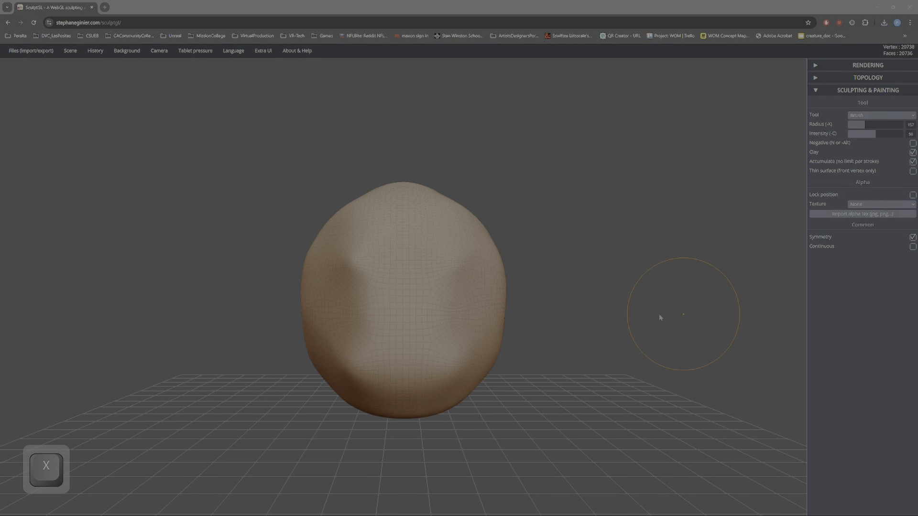
# Enlarge the Brush tool's radius to about 300.
pyautogui.moveTo(660, 317)
pyautogui.mouseDown()
pyautogui.moveTo(756, 343)
pyautogui.moveTo(609, 243)
pyautogui.mouseUp()
pyautogui.press('x')
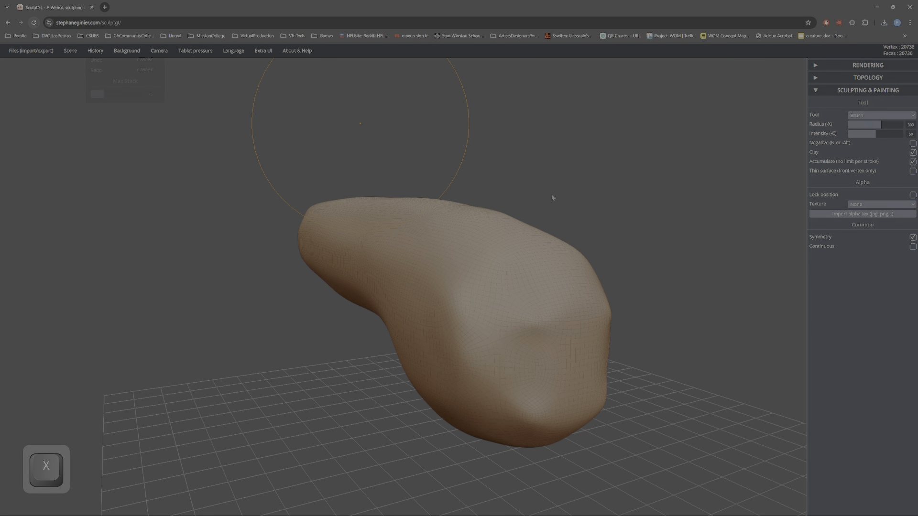
pyautogui.press('alt')
pyautogui.keyDown('alt'); pyautogui.moveTo(676, 325); pyautogui.dragTo(624, 288); pyautogui.keyUp('alt')
pyautogui.moveTo(623, 287)
pyautogui.mouseDown()
pyautogui.moveTo(573, 263)
pyautogui.moveTo(631, 277)
pyautogui.mouseUp()
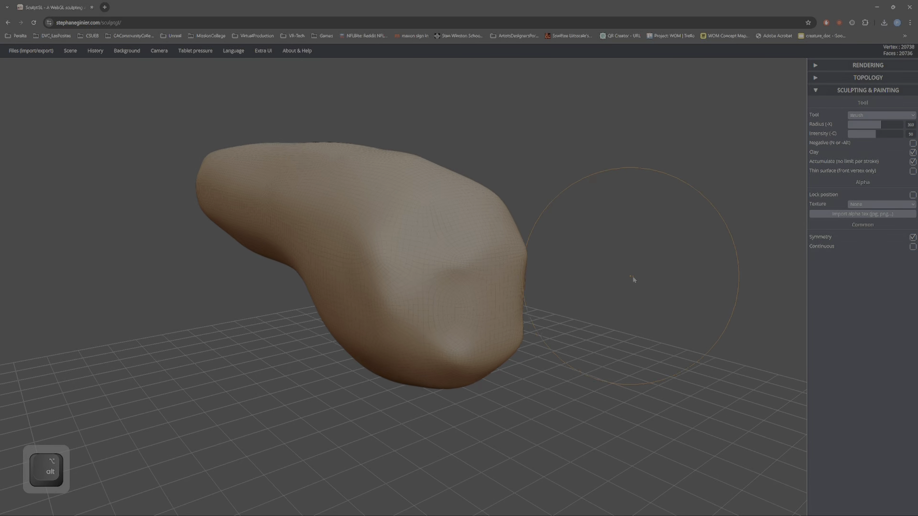
# Try a negative Crease stroke with an enlarged radius along the side of the elongated skull, and undo it.
pyautogui.press('7')
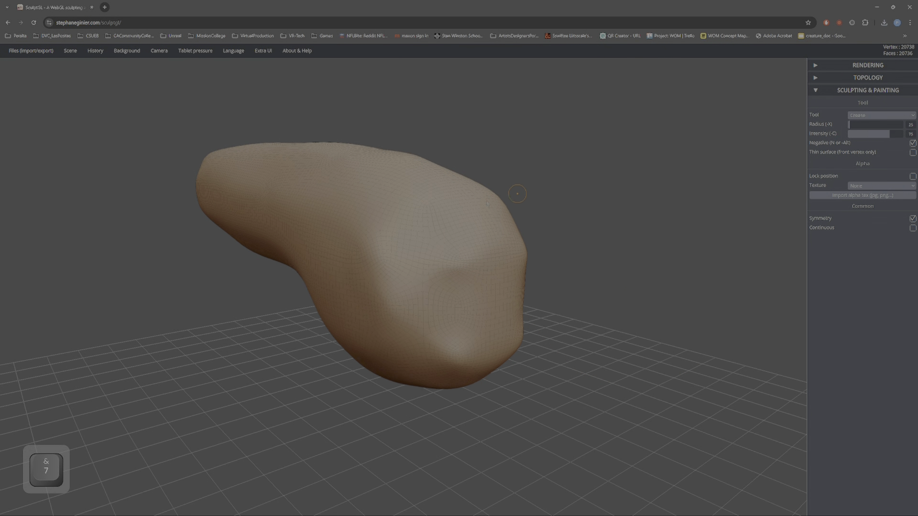
pyautogui.press('x')
pyautogui.moveTo(578, 190); pyautogui.dragTo(567, 190)
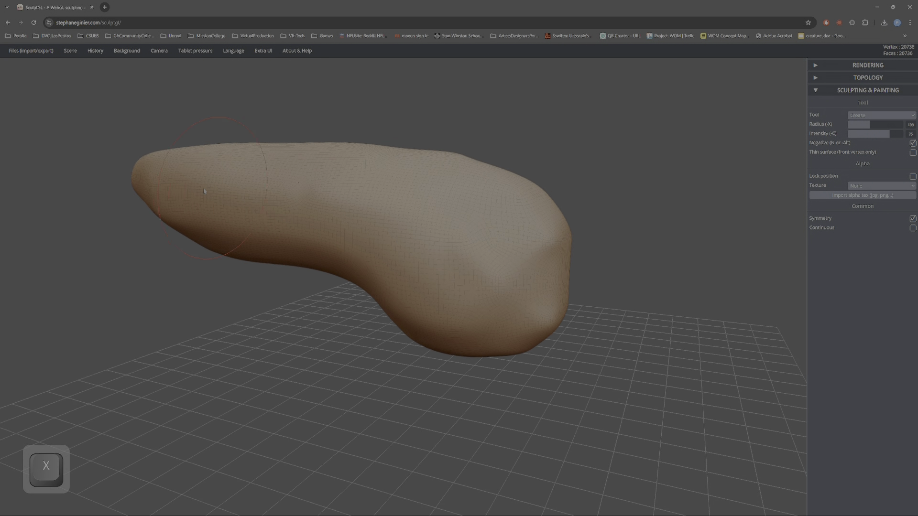
pyautogui.moveTo(204, 191)
pyautogui.mouseDown()
pyautogui.moveTo(380, 207)
pyautogui.moveTo(330, 208)
pyautogui.mouseUp()
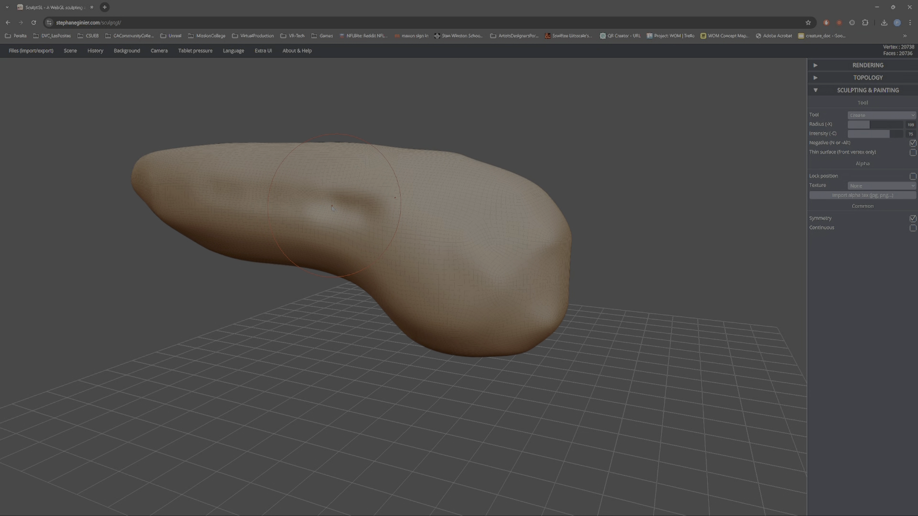
pyautogui.hotkey('ctrl', 'z')
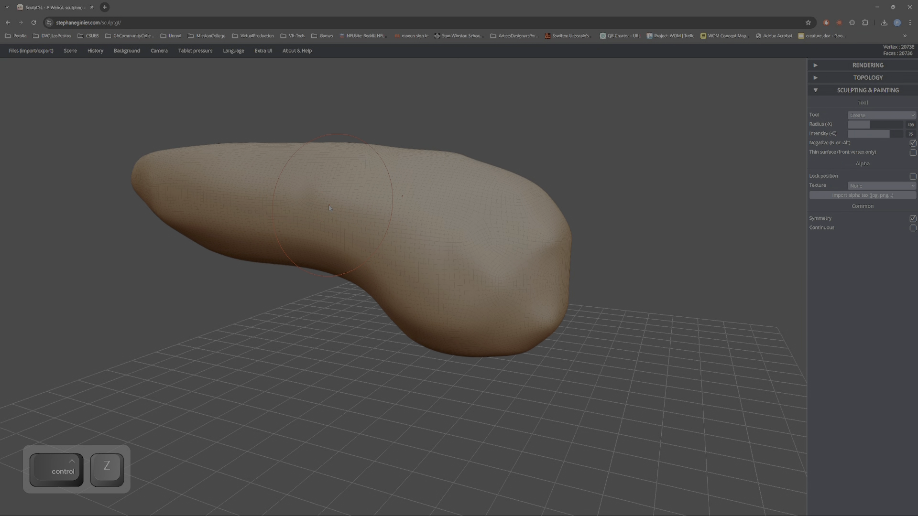
# Hide the wireframe and carve planes along the skull's side, the cheek and the lower face with the Flatten tool.
pyautogui.press('7')
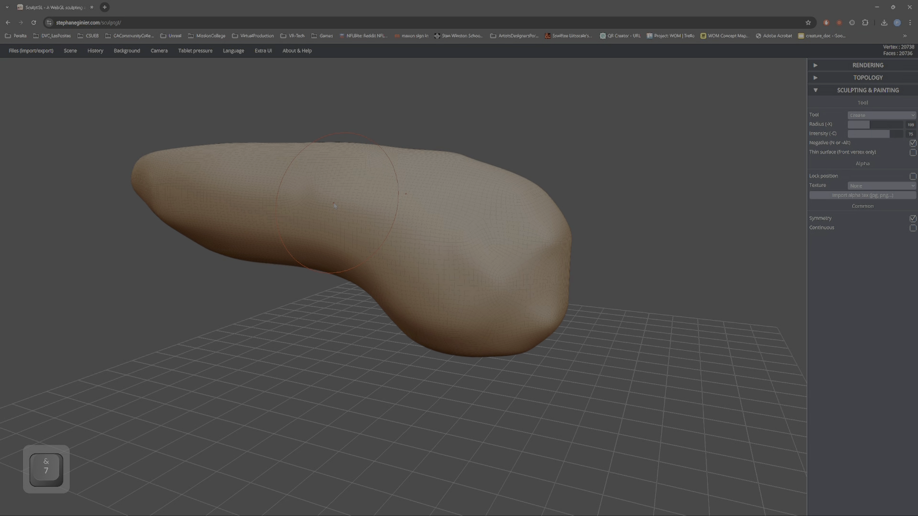
pyautogui.press('5')
pyautogui.press('x')
pyautogui.press('w')
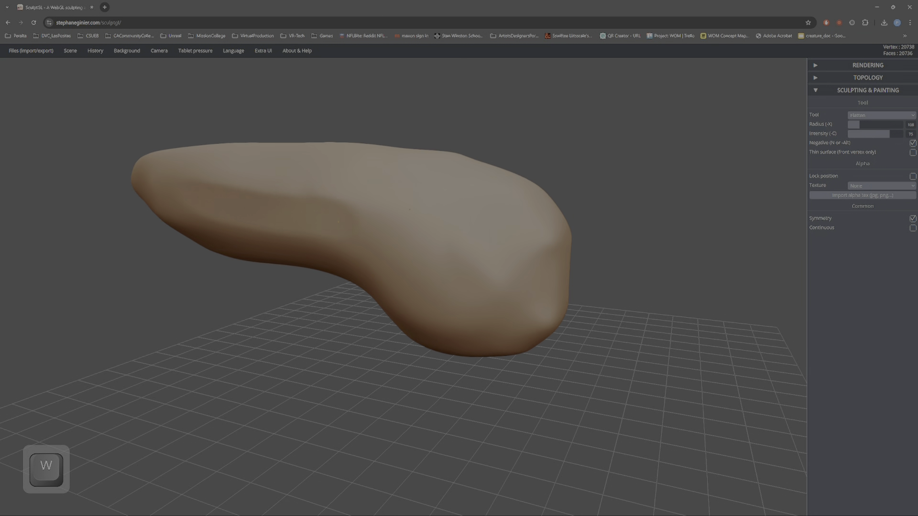
pyautogui.moveTo(391, 175); pyautogui.dragTo(239, 191, button='right')
pyautogui.moveTo(386, 232); pyautogui.dragTo(507, 232, button='right')
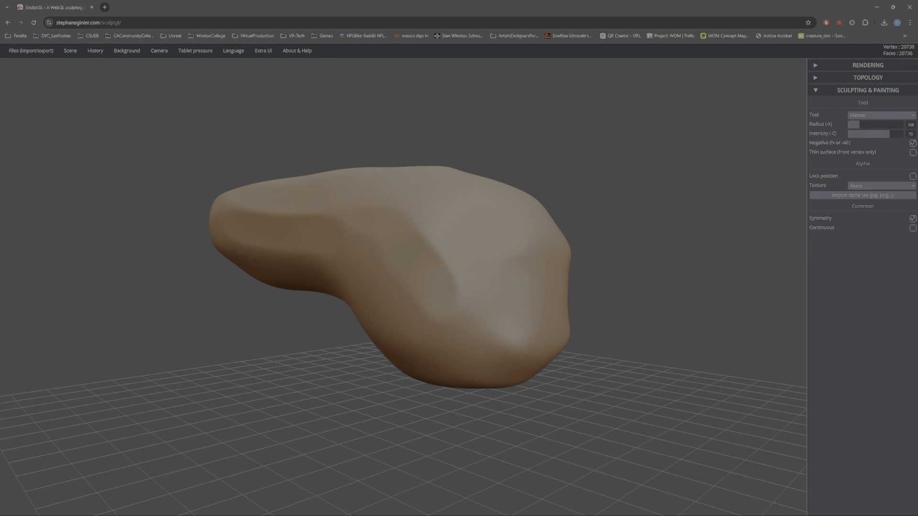
pyautogui.moveTo(466, 321)
pyautogui.mouseDown(button='right')
pyautogui.moveTo(478, 328)
pyautogui.moveTo(460, 320)
pyautogui.mouseUp(button='right')
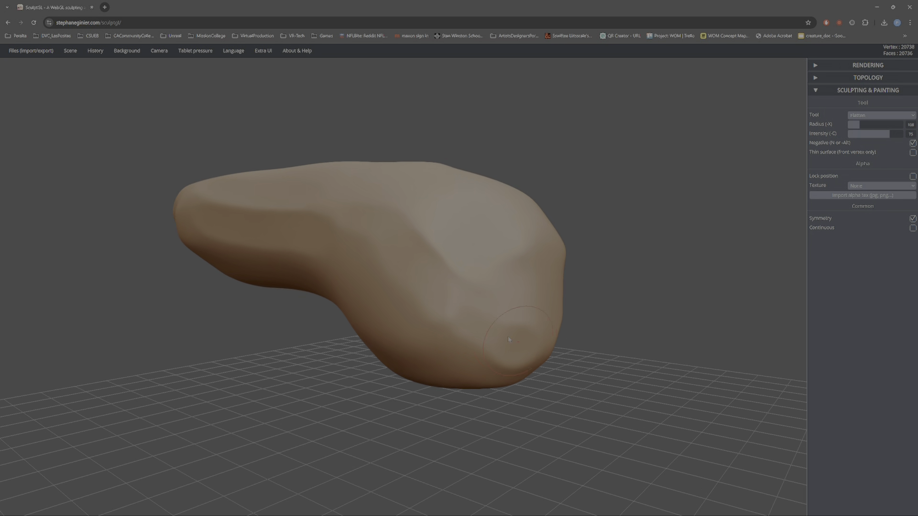
pyautogui.moveTo(508, 336)
pyautogui.mouseDown(button='right')
pyautogui.moveTo(607, 335)
pyautogui.moveTo(525, 330)
pyautogui.mouseUp(button='right')
# Pull the lower front of the face outward into a rounded point with the Move tool, undoing the last unwanted stroke.
pyautogui.press('0')
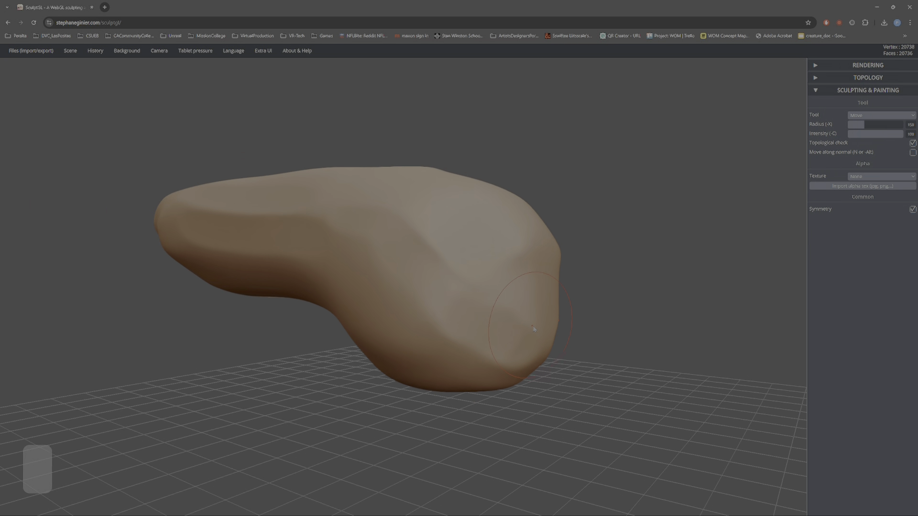
pyautogui.moveTo(525, 330)
pyautogui.mouseDown()
pyautogui.moveTo(554, 351)
pyautogui.moveTo(535, 346)
pyautogui.mouseUp()
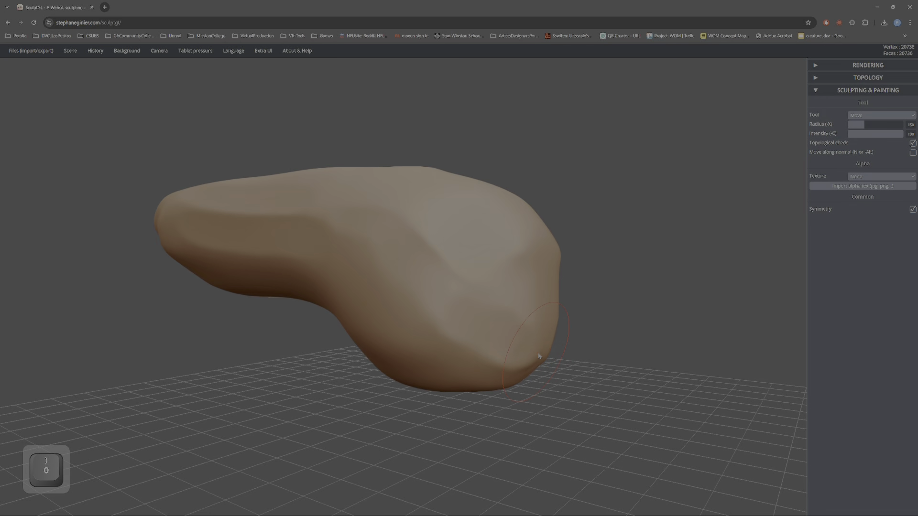
pyautogui.moveTo(543, 349)
pyautogui.mouseDown(button='right')
pyautogui.moveTo(558, 355)
pyautogui.moveTo(549, 353)
pyautogui.mouseUp(button='right')
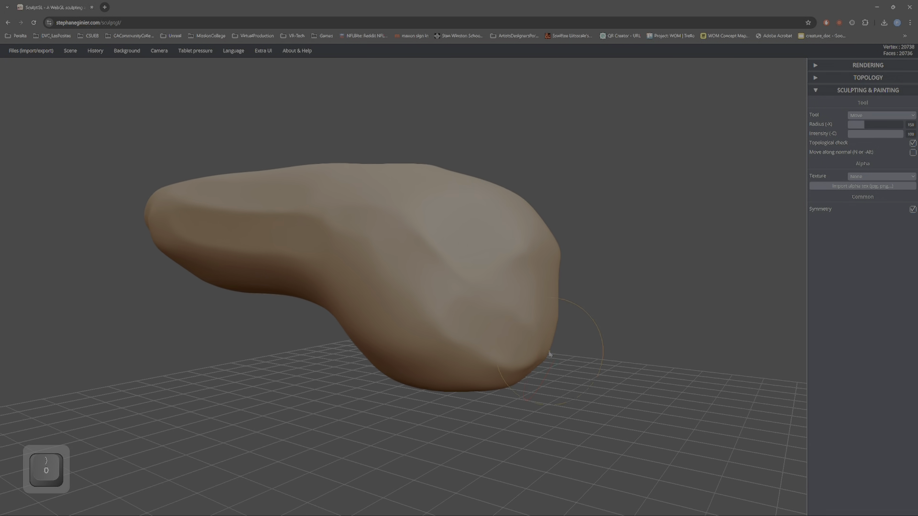
pyautogui.moveTo(541, 351)
pyautogui.mouseDown()
pyautogui.moveTo(537, 358)
pyautogui.moveTo(558, 364)
pyautogui.mouseUp()
pyautogui.hotkey('ctrl', 'z')
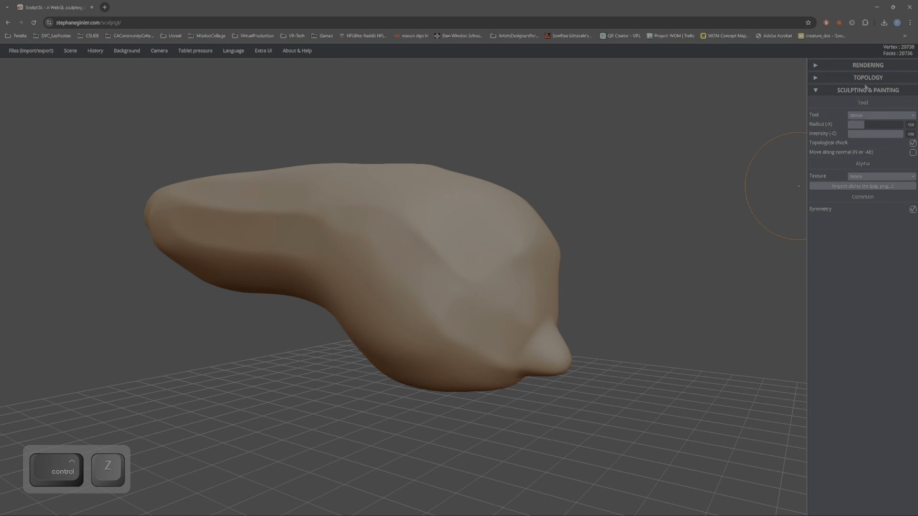
# Show the wireframe again and reverse the mesh's multiresolution subdivision twice.
pyautogui.click(872, 80)
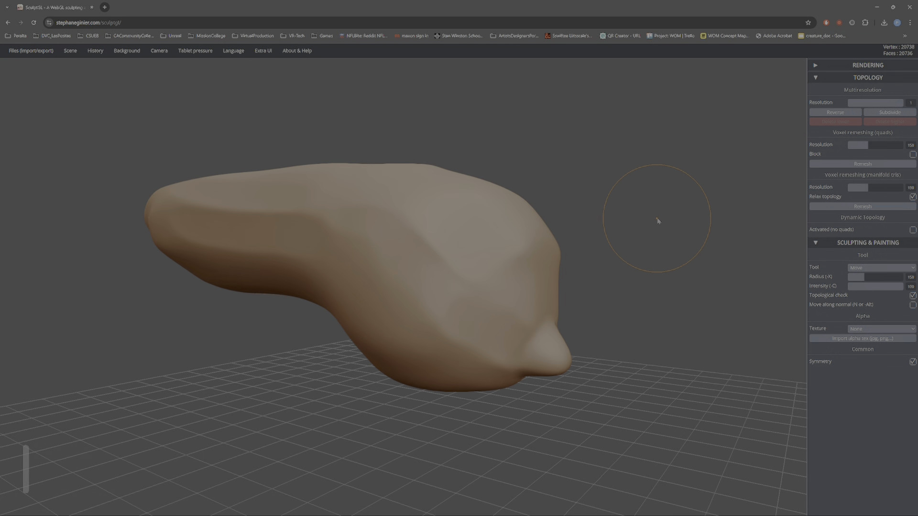
pyautogui.press('w')
pyautogui.moveTo(669, 222); pyautogui.dragTo(642, 223)
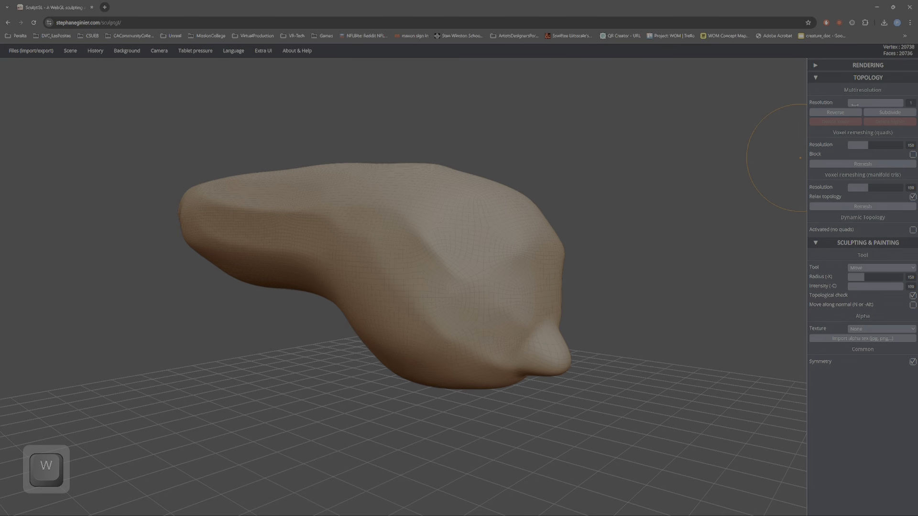
pyautogui.moveTo(741, 202); pyautogui.dragTo(584, 204)
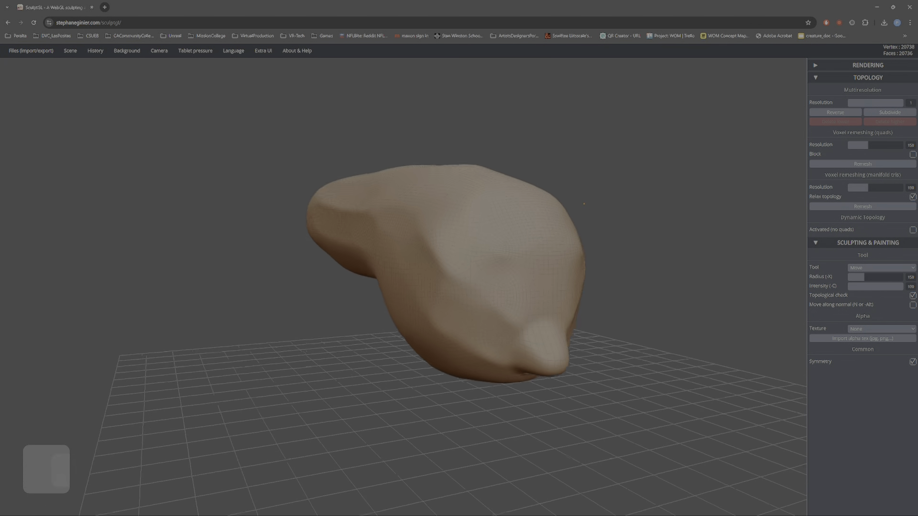
pyautogui.click(835, 113)
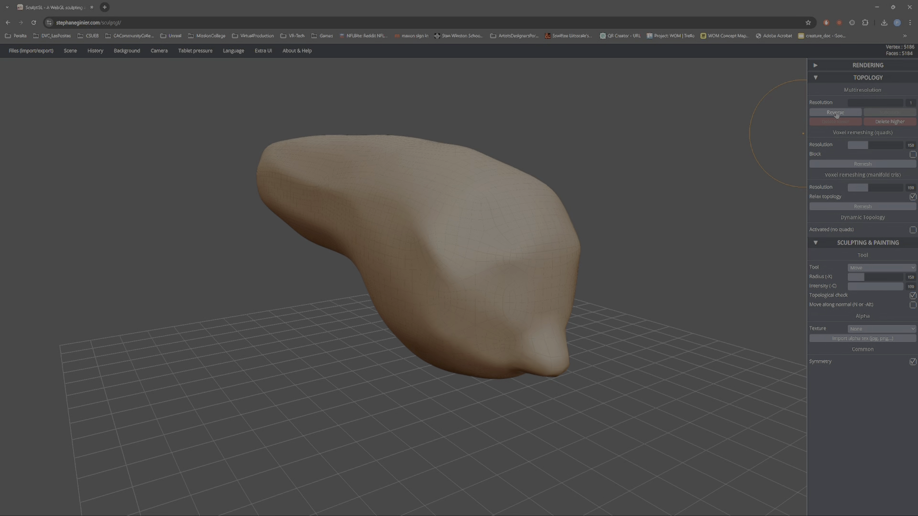
pyautogui.click(837, 113)
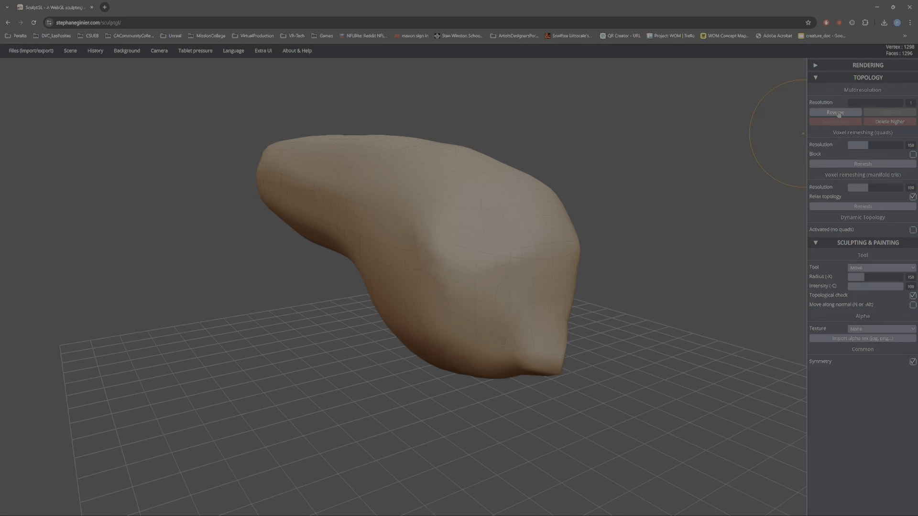
# Try a quad voxel remesh at resolution 150 and undo it.
pyautogui.click(869, 164)
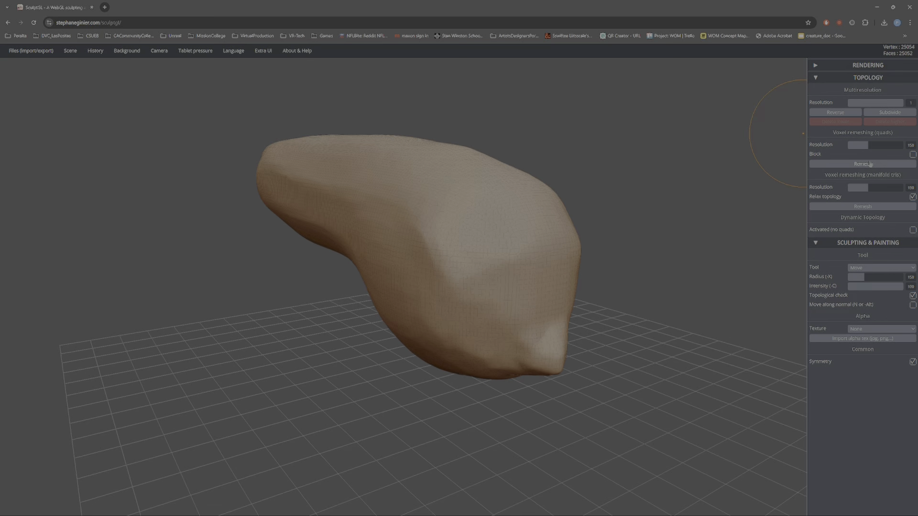
pyautogui.hotkey('ctrl', 'z')
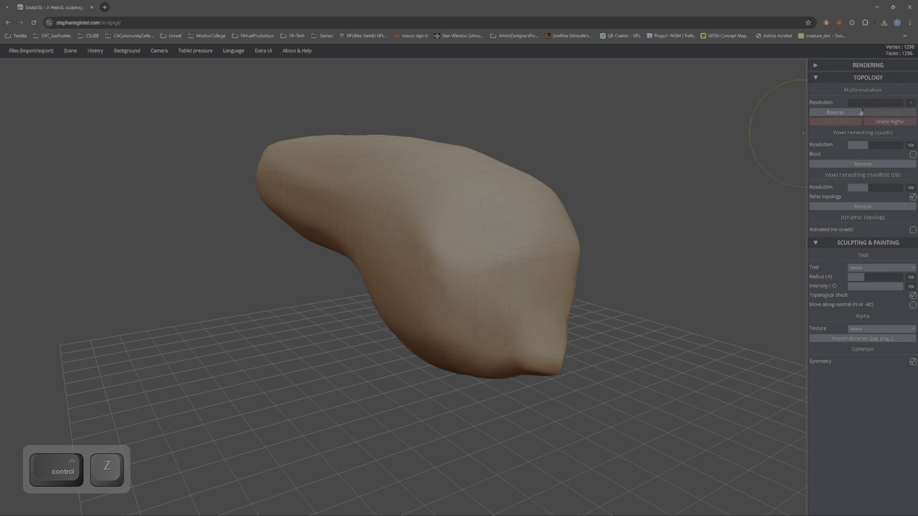
# Delete the higher multiresolution levels and subdivide the coarse mesh up to level 4.
pyautogui.click(881, 122)
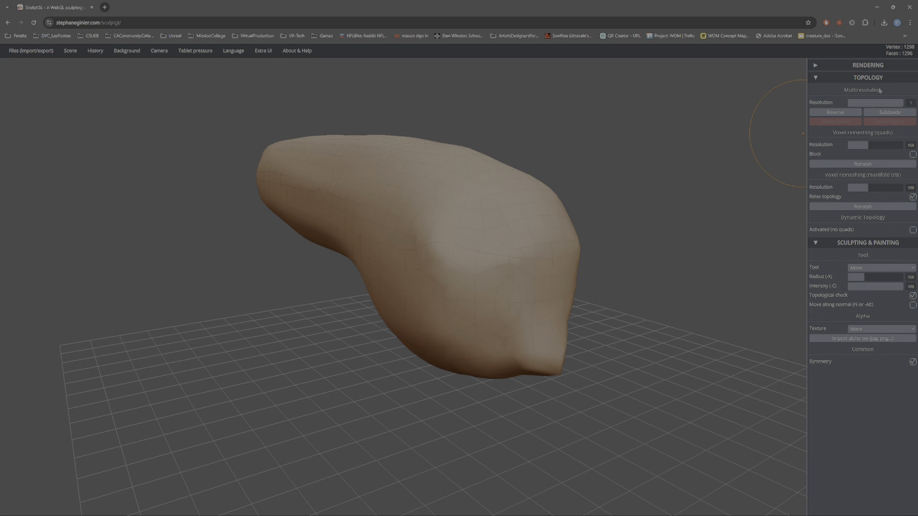
pyautogui.click(882, 113)
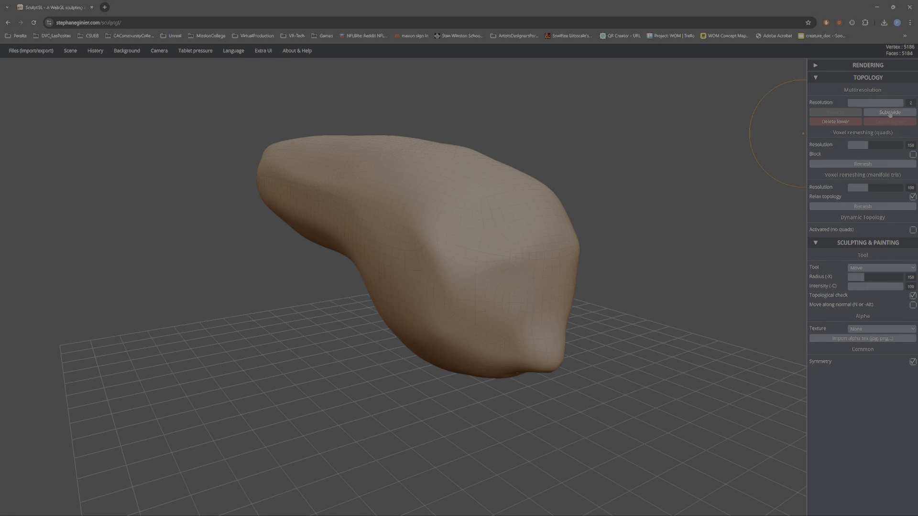
pyautogui.click(895, 114)
# Lower the multiresolution to level 2 and pull out symmetrical cheek bumps on the lower face with the Move tool.
pyautogui.moveTo(866, 103); pyautogui.dragTo(853, 105)
pyautogui.moveTo(630, 293); pyautogui.dragTo(465, 330)
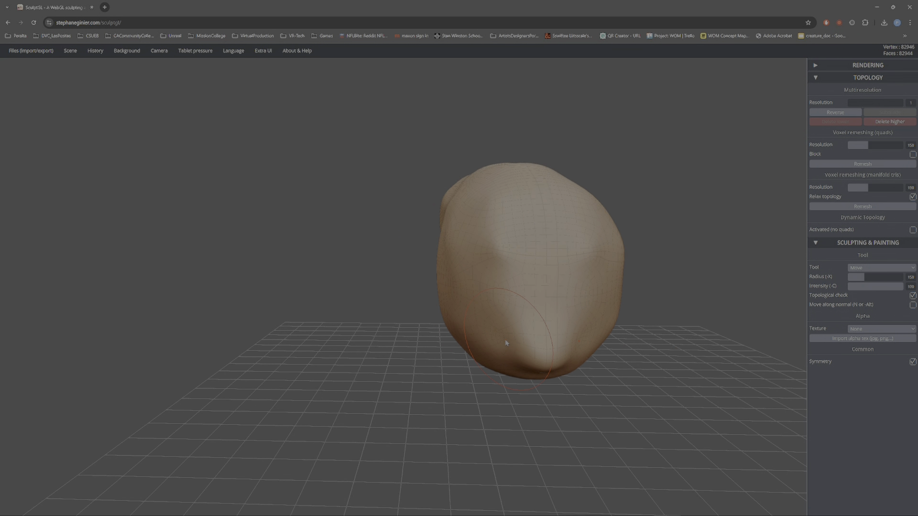
pyautogui.moveTo(516, 344)
pyautogui.mouseDown()
pyautogui.moveTo(487, 342)
pyautogui.moveTo(498, 344)
pyautogui.mouseUp()
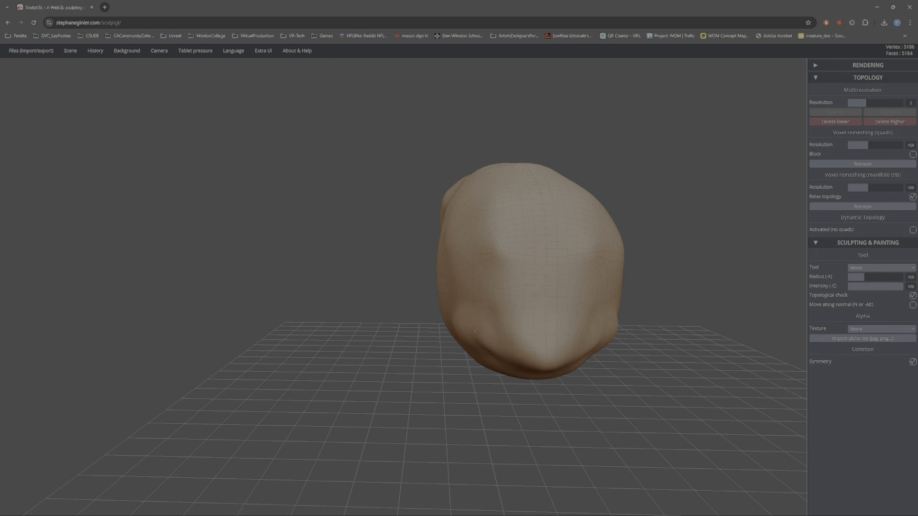
# Pull the underside of the jaw downward with the Move tool and undo the long prongs.
pyautogui.moveTo(621, 330)
pyautogui.mouseDown()
pyautogui.moveTo(599, 328)
pyautogui.moveTo(500, 389)
pyautogui.moveTo(529, 389)
pyautogui.moveTo(460, 303)
pyautogui.moveTo(437, 305)
pyautogui.mouseUp()
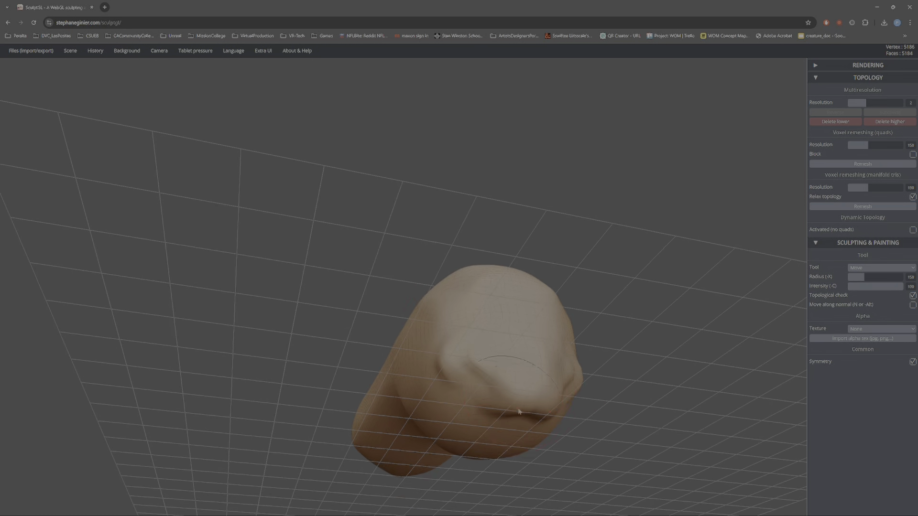
pyautogui.moveTo(518, 419)
pyautogui.mouseDown()
pyautogui.moveTo(522, 439)
pyautogui.moveTo(532, 428)
pyautogui.mouseUp()
pyautogui.moveTo(483, 396)
pyautogui.mouseDown()
pyautogui.moveTo(489, 417)
pyautogui.moveTo(457, 477)
pyautogui.mouseUp()
pyautogui.moveTo(499, 451); pyautogui.dragTo(509, 502)
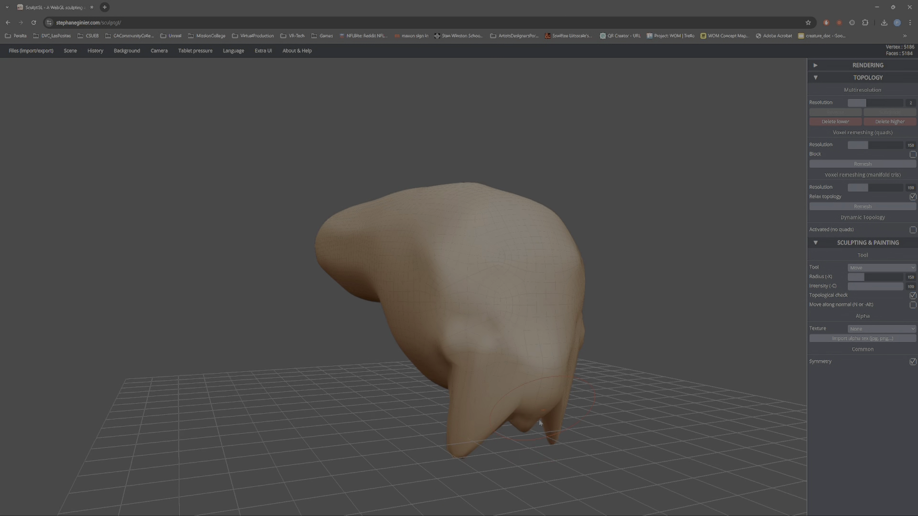
pyautogui.moveTo(540, 423); pyautogui.dragTo(612, 424)
pyautogui.hotkey('ctrl', 'z')
pyautogui.moveTo(506, 399); pyautogui.dragTo(553, 422)
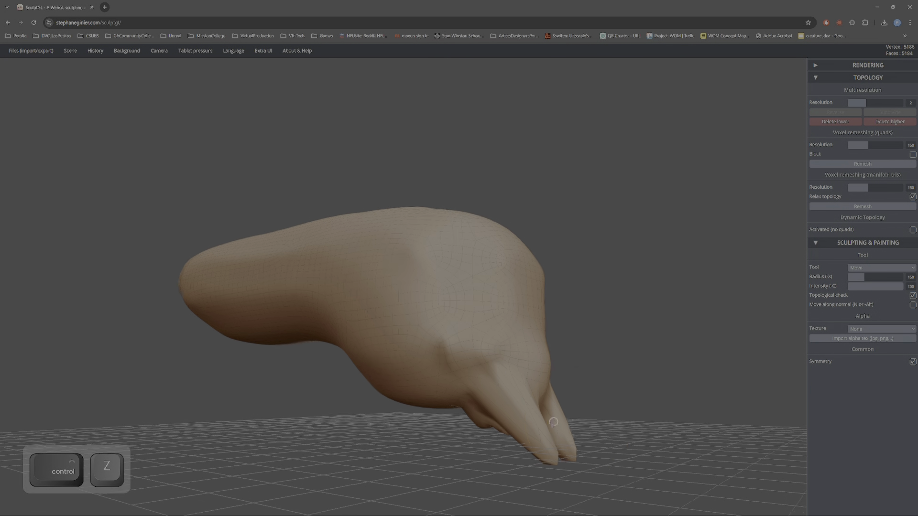
pyautogui.moveTo(553, 422); pyautogui.dragTo(406, 439, button='right')
pyautogui.hotkey('ctrl', 'z')
# Pull the tip of the jaw and the front of the face forward into a pointed snout with the Move tool.
pyautogui.moveTo(549, 410)
pyautogui.mouseDown(button='right')
pyautogui.moveTo(582, 389)
pyautogui.moveTo(576, 409)
pyautogui.mouseUp(button='right')
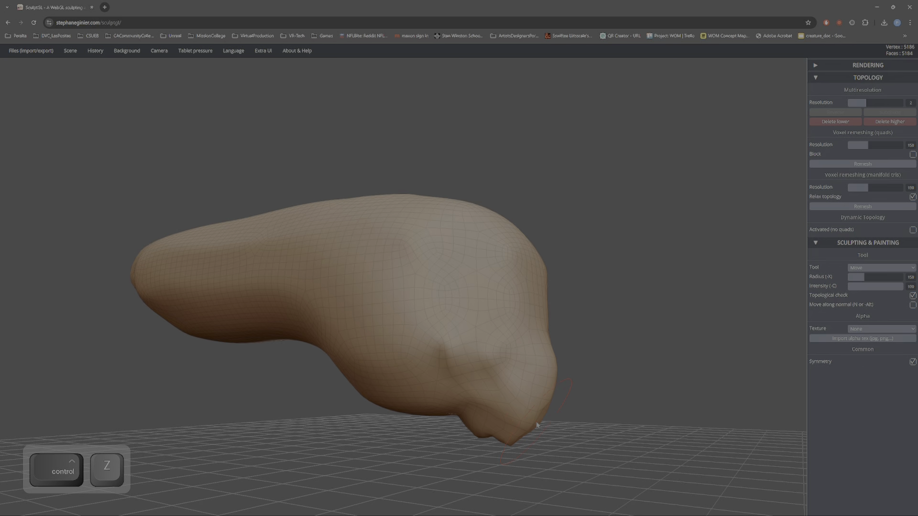
pyautogui.moveTo(537, 425); pyautogui.dragTo(559, 432)
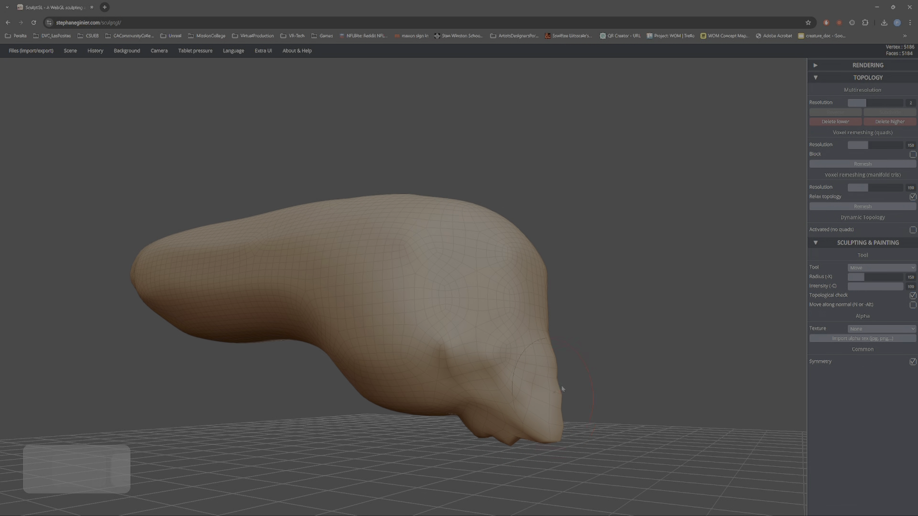
pyautogui.moveTo(538, 316); pyautogui.dragTo(555, 314)
# Reshape the sides of the brow above the snout with the Move tool.
pyautogui.moveTo(596, 243)
pyautogui.mouseDown()
pyautogui.moveTo(502, 290)
pyautogui.moveTo(431, 297)
pyautogui.mouseUp()
pyautogui.keyDown('ctrl'); pyautogui.moveTo(542, 330); pyautogui.dragTo(550, 243, button='right'); pyautogui.keyUp('ctrl')
pyautogui.moveTo(526, 245); pyautogui.dragTo(516, 246)
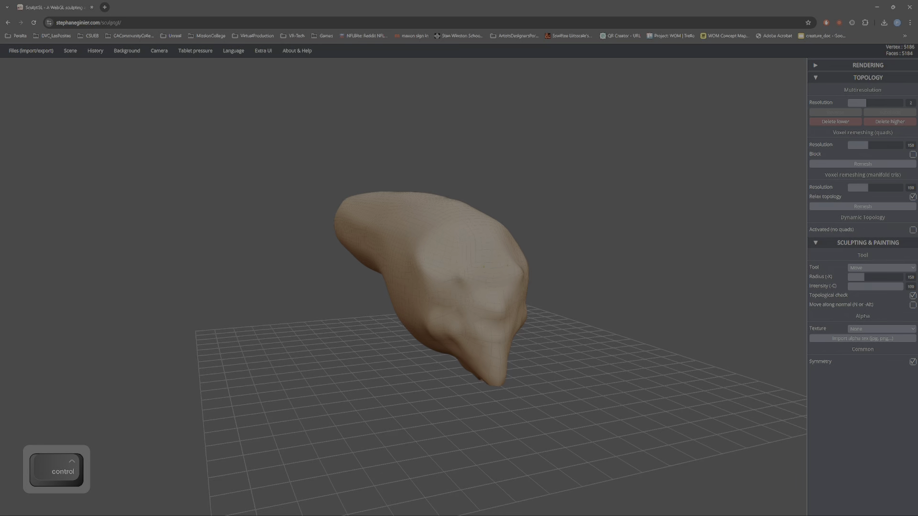
# Smooth the bumps on the brow and cheeks with the Smooth tool.
pyautogui.moveTo(509, 270); pyautogui.dragTo(576, 253, button='right')
pyautogui.press('shift')
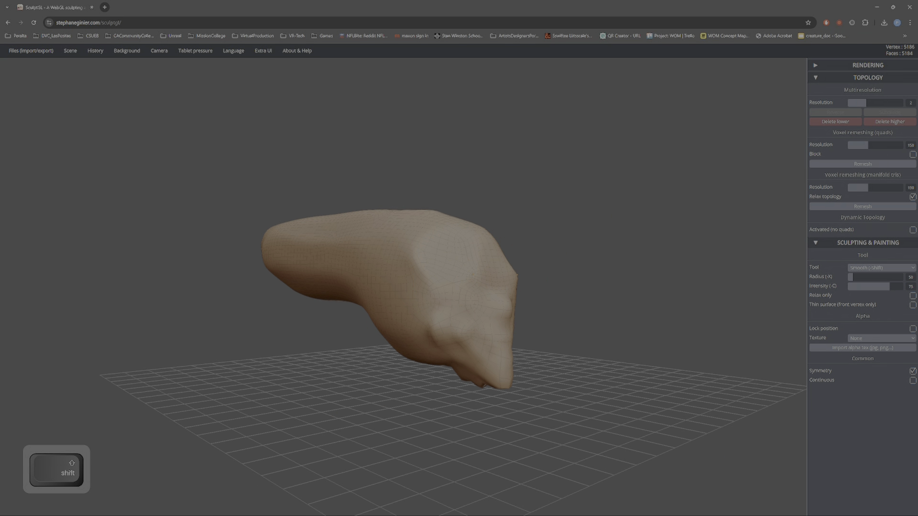
pyautogui.moveTo(420, 267)
pyautogui.keyDown('shift'); pyautogui.mouseDown()
pyautogui.moveTo(452, 304)
pyautogui.moveTo(437, 321)
pyautogui.mouseUp(); pyautogui.keyUp('shift')
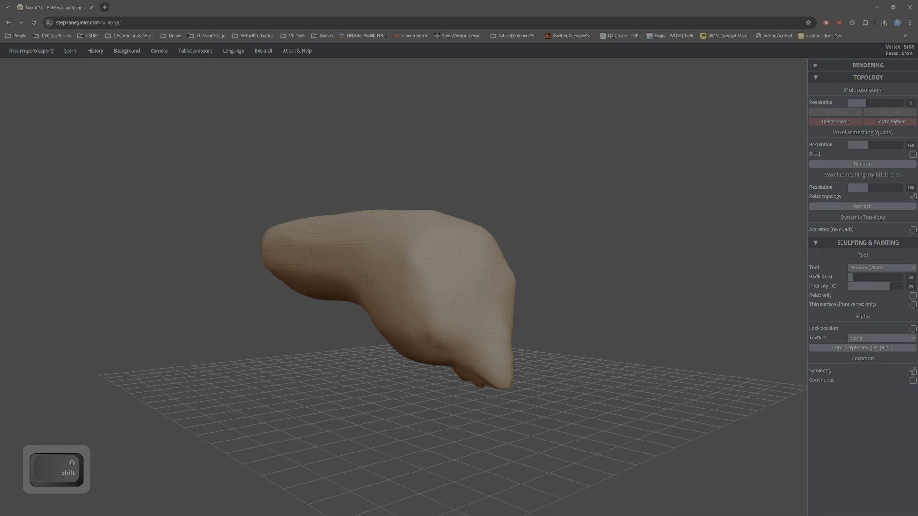
# Raise the head's multiresolution back to level 4.
pyautogui.moveTo(578, 294); pyautogui.dragTo(733, 295, button='right')
pyautogui.keyDown('alt'); pyautogui.moveTo(662, 305); pyautogui.dragTo(454, 349); pyautogui.keyUp('alt')
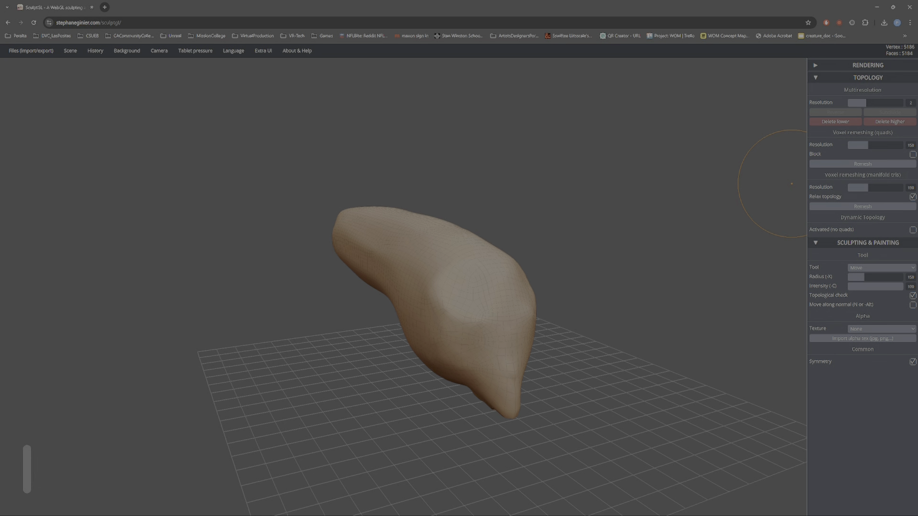
pyautogui.moveTo(877, 103); pyautogui.dragTo(902, 102)
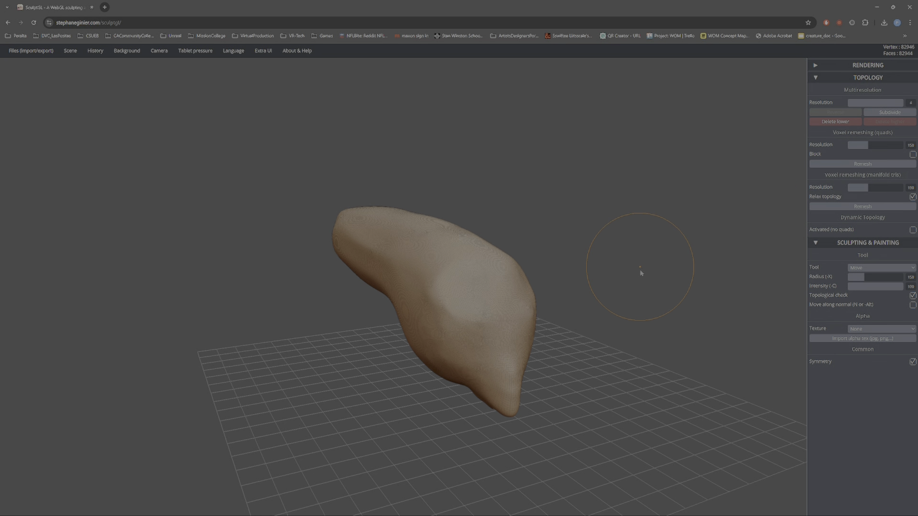
# Flatten the temple, cheek and side of the jaw into planes with the Flatten tool at level 4.
pyautogui.scroll(5, 640, 271)
pyautogui.press('ctrl')
pyautogui.keyDown('ctrl'); pyautogui.moveTo(625, 382); pyautogui.dragTo(645, 260, button='right'); pyautogui.keyUp('ctrl')
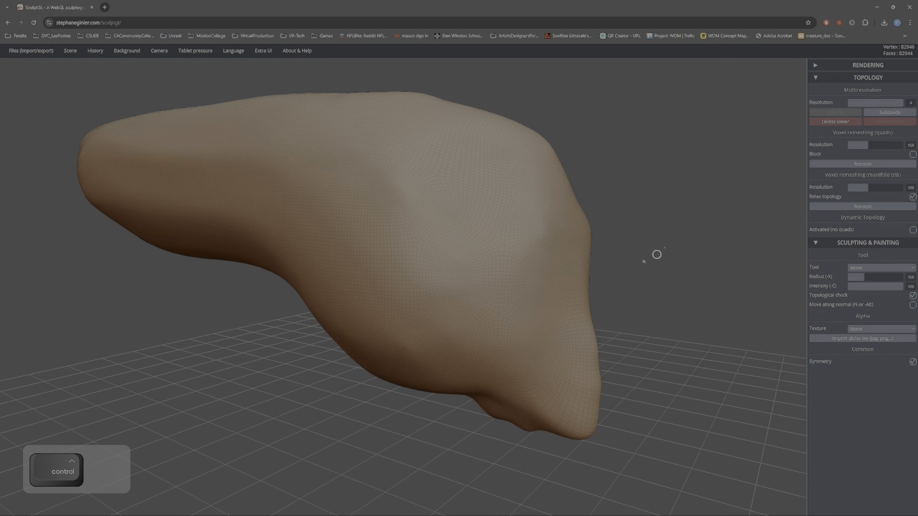
pyautogui.moveTo(656, 258); pyautogui.dragTo(554, 301)
pyautogui.moveTo(629, 262); pyautogui.dragTo(655, 262)
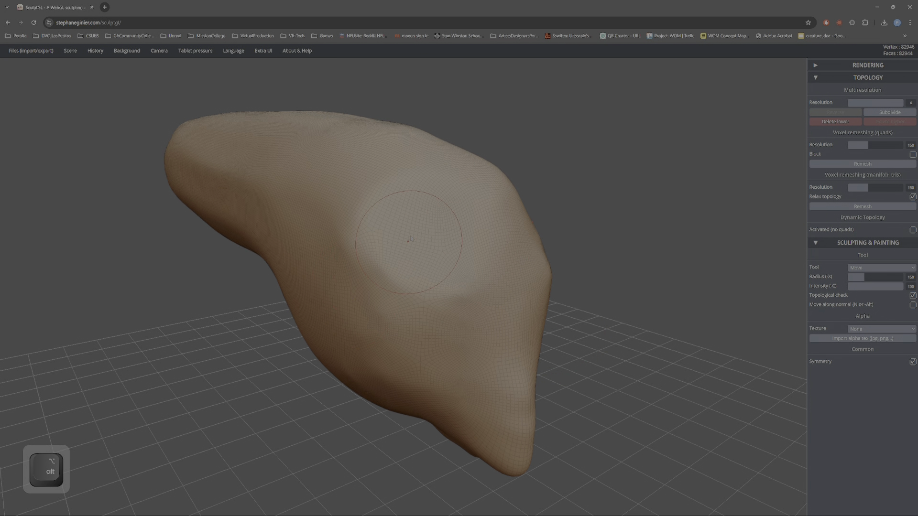
pyautogui.press('5')
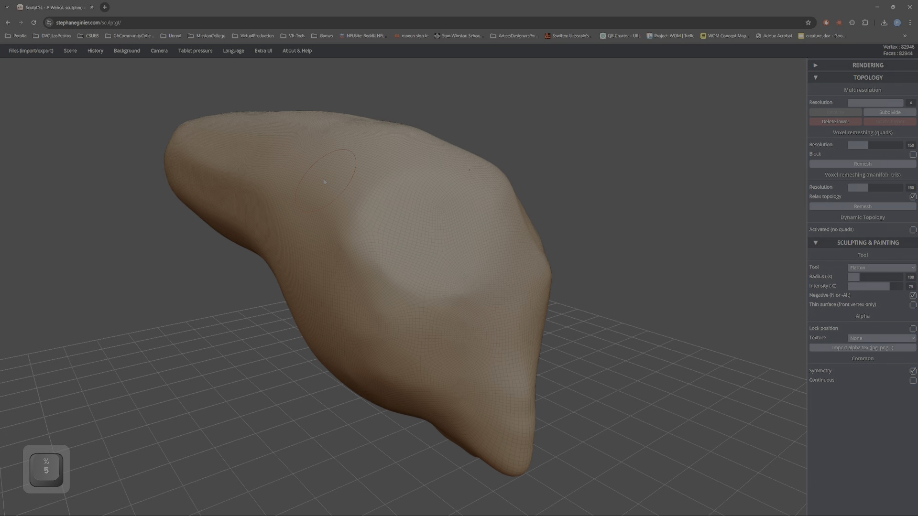
pyautogui.moveTo(351, 170); pyautogui.dragTo(337, 164)
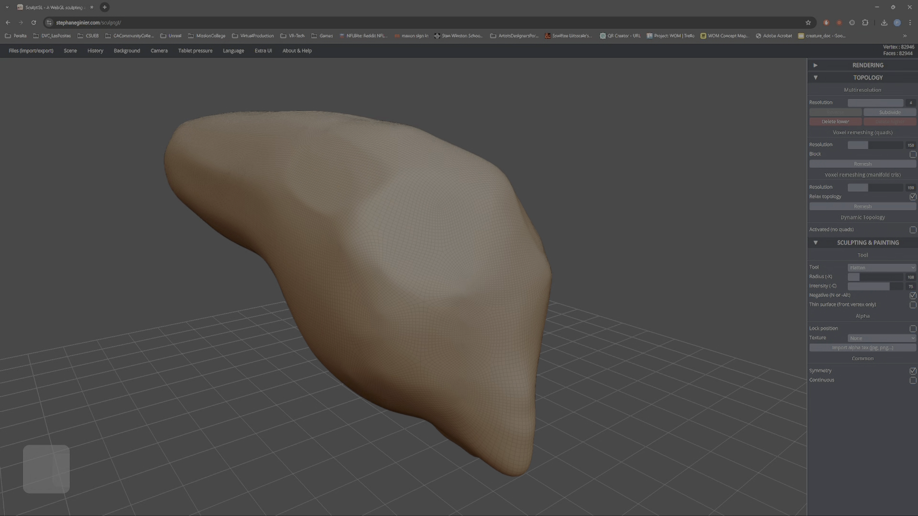
pyautogui.moveTo(367, 281)
pyautogui.mouseDown()
pyautogui.moveTo(360, 276)
pyautogui.moveTo(414, 287)
pyautogui.moveTo(376, 318)
pyautogui.mouseUp()
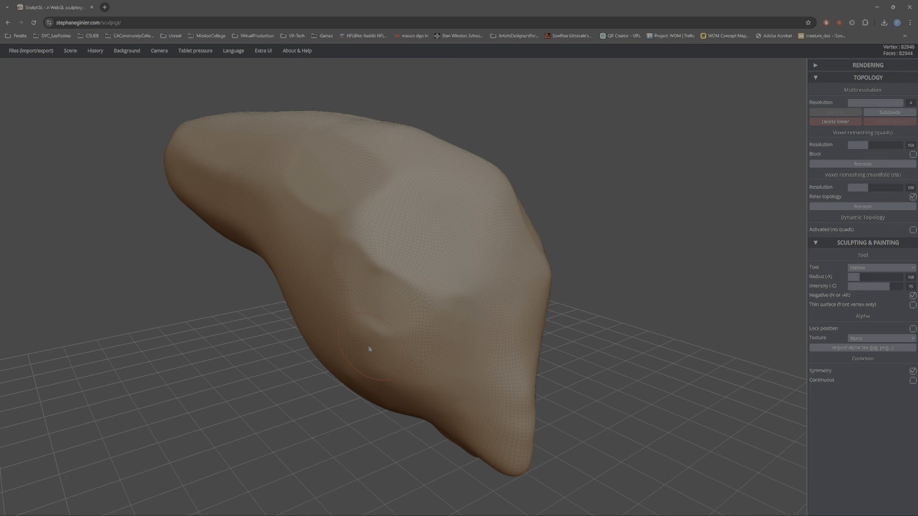
pyautogui.moveTo(375, 351); pyautogui.dragTo(394, 355)
pyautogui.moveTo(403, 361); pyautogui.dragTo(399, 336, button='right')
pyautogui.moveTo(541, 354)
pyautogui.mouseDown(button='right')
pyautogui.moveTo(497, 382)
pyautogui.moveTo(504, 298)
pyautogui.mouseUp(button='right')
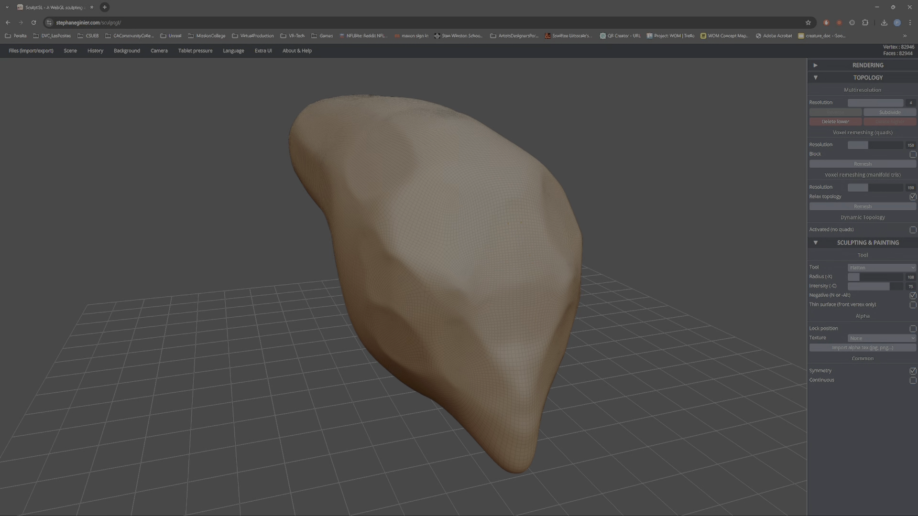
# Flatten the upper sides of the forehead and brow, and hide the wireframe.
pyautogui.moveTo(499, 252)
pyautogui.mouseDown(button='right')
pyautogui.moveTo(475, 207)
pyautogui.moveTo(488, 297)
pyautogui.mouseUp(button='right')
pyautogui.moveTo(528, 198)
pyautogui.mouseDown()
pyautogui.moveTo(495, 196)
pyautogui.moveTo(449, 155)
pyautogui.mouseUp()
pyautogui.moveTo(497, 253)
pyautogui.mouseDown(button='right')
pyautogui.moveTo(659, 205)
pyautogui.moveTo(604, 282)
pyautogui.moveTo(536, 289)
pyautogui.mouseUp(button='right')
pyautogui.moveTo(566, 239); pyautogui.dragTo(494, 203)
pyautogui.press('w')
# Flatten long bevels along the side of the elongated skull, from its rear end toward the jaw.
pyautogui.moveTo(460, 277)
pyautogui.mouseDown(button='right')
pyautogui.moveTo(511, 244)
pyautogui.moveTo(564, 287)
pyautogui.mouseUp(button='right')
pyautogui.moveTo(669, 225)
pyautogui.mouseDown(button='right')
pyautogui.moveTo(605, 286)
pyautogui.moveTo(639, 252)
pyautogui.moveTo(695, 274)
pyautogui.mouseUp(button='right')
pyautogui.moveTo(765, 275)
pyautogui.mouseDown(button='right')
pyautogui.moveTo(520, 293)
pyautogui.moveTo(444, 237)
pyautogui.moveTo(584, 285)
pyautogui.moveTo(492, 323)
pyautogui.moveTo(496, 303)
pyautogui.mouseUp(button='right')
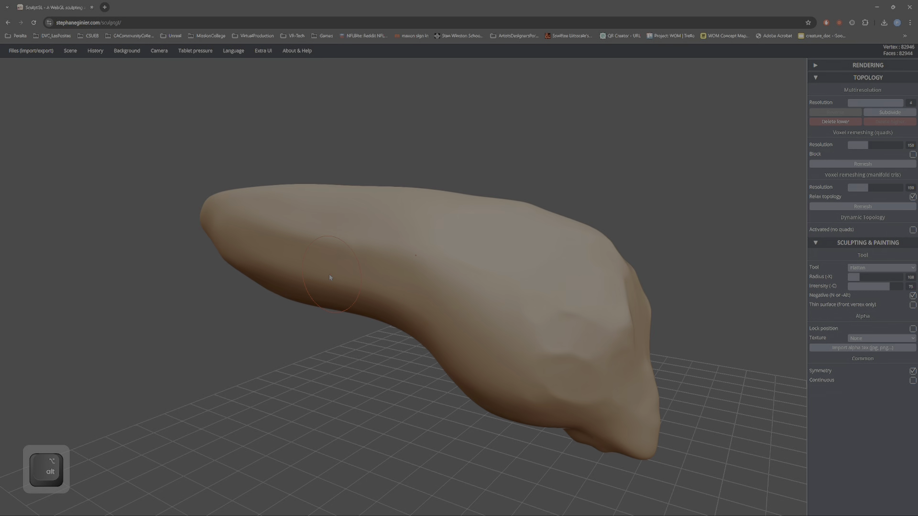
pyautogui.moveTo(247, 258)
pyautogui.keyDown('alt'); pyautogui.mouseDown()
pyautogui.moveTo(292, 275)
pyautogui.moveTo(354, 246)
pyautogui.moveTo(456, 287)
pyautogui.mouseUp(); pyautogui.keyUp('alt')
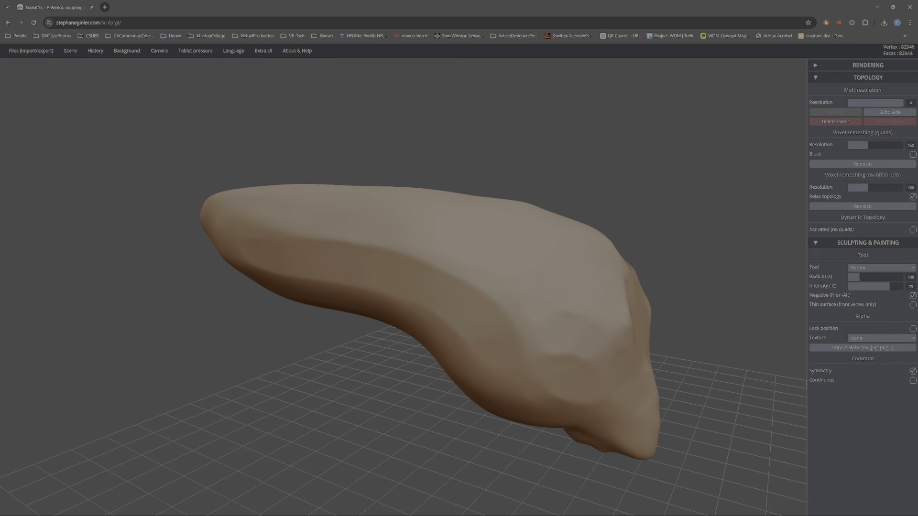
pyautogui.moveTo(500, 350)
pyautogui.mouseDown()
pyautogui.moveTo(362, 289)
pyautogui.moveTo(256, 263)
pyautogui.mouseUp()
pyautogui.moveTo(407, 330)
pyautogui.mouseDown(button='right')
pyautogui.moveTo(423, 328)
pyautogui.moveTo(410, 303)
pyautogui.moveTo(279, 340)
pyautogui.mouseUp(button='right')
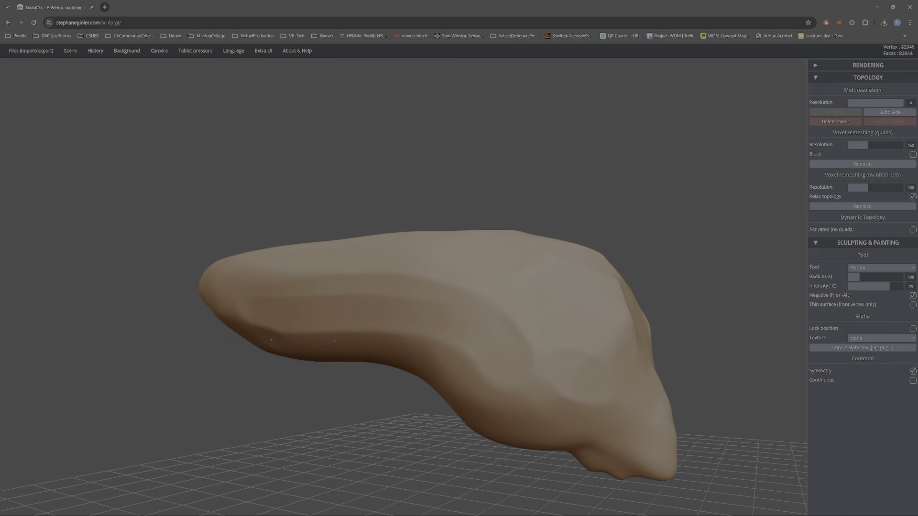
pyautogui.moveTo(271, 339); pyautogui.dragTo(433, 359)
pyautogui.moveTo(453, 386); pyautogui.dragTo(461, 378, button='right')
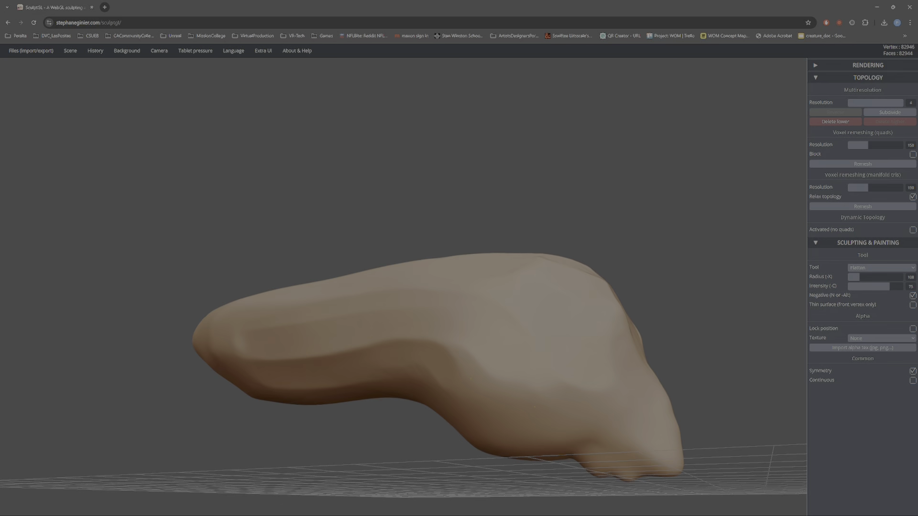
# Undo the last Flatten stroke and plane the underside where the long skull curves down into the jaw.
pyautogui.moveTo(572, 386)
pyautogui.mouseDown(button='right')
pyautogui.moveTo(581, 403)
pyautogui.moveTo(605, 412)
pyautogui.moveTo(705, 432)
pyautogui.moveTo(679, 423)
pyautogui.mouseUp(button='right')
pyautogui.press('ctrl')
pyautogui.hotkey('ctrl', 'z')
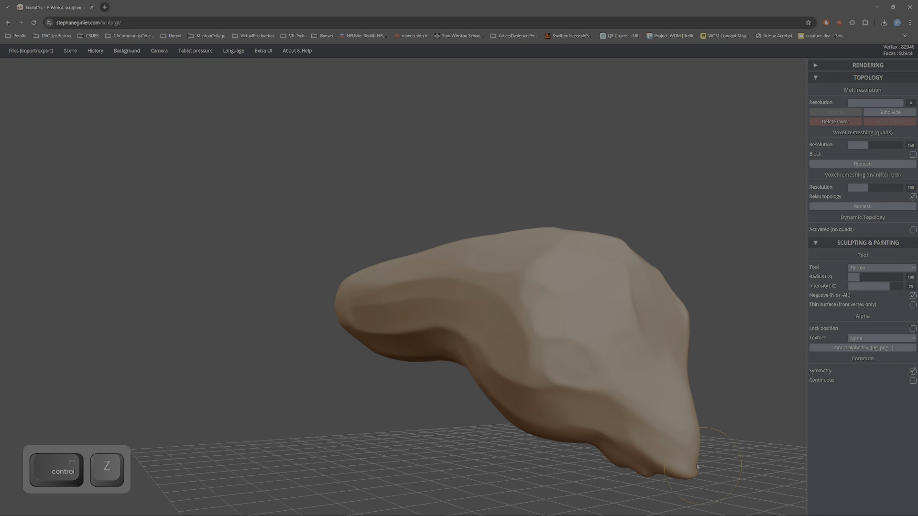
pyautogui.moveTo(665, 462)
pyautogui.mouseDown(button='right')
pyautogui.moveTo(657, 357)
pyautogui.moveTo(623, 306)
pyautogui.moveTo(595, 304)
pyautogui.mouseUp(button='right')
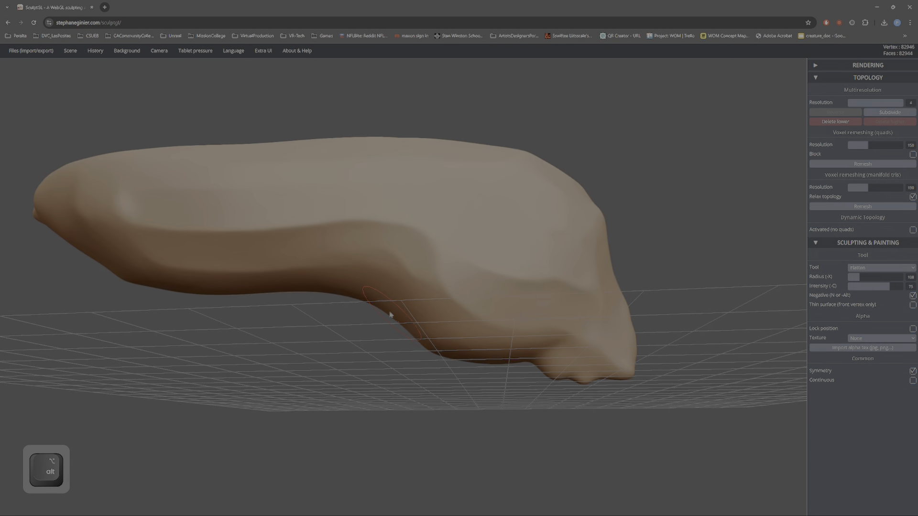
pyautogui.moveTo(418, 307); pyautogui.dragTo(456, 334)
pyautogui.moveTo(456, 334); pyautogui.dragTo(443, 268, button='right')
pyautogui.moveTo(446, 335); pyautogui.dragTo(521, 340)
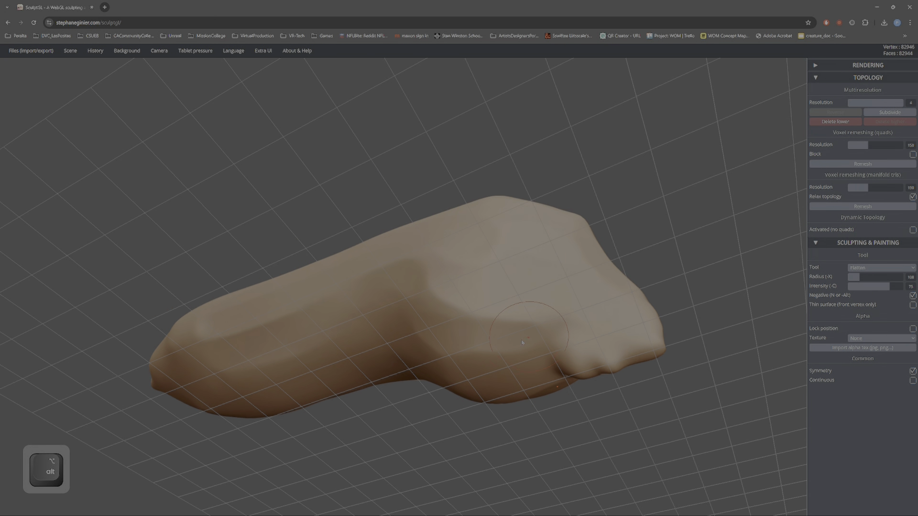
pyautogui.moveTo(413, 325)
pyautogui.mouseDown(button='right')
pyautogui.moveTo(417, 344)
pyautogui.moveTo(505, 326)
pyautogui.moveTo(504, 345)
pyautogui.mouseUp(button='right')
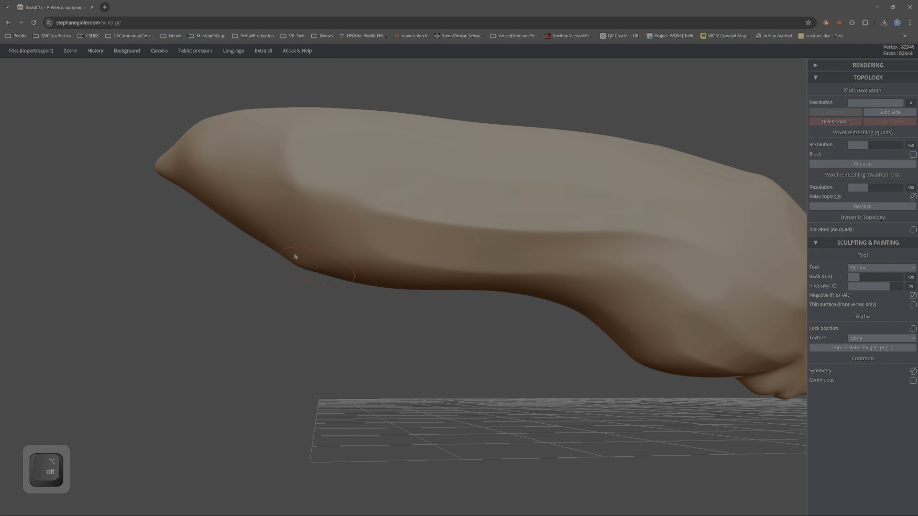
# Flatten the lower side and rear tip of the skull into angular facets.
pyautogui.moveTo(319, 238); pyautogui.dragTo(327, 238)
pyautogui.moveTo(241, 202); pyautogui.dragTo(317, 242)
pyautogui.moveTo(356, 256)
pyautogui.keyDown('alt'); pyautogui.mouseDown(button='right')
pyautogui.moveTo(446, 351)
pyautogui.moveTo(388, 302)
pyautogui.mouseUp(button='right'); pyautogui.keyUp('alt')
pyautogui.moveTo(318, 263)
pyautogui.mouseDown()
pyautogui.moveTo(406, 286)
pyautogui.moveTo(264, 256)
pyautogui.mouseUp()
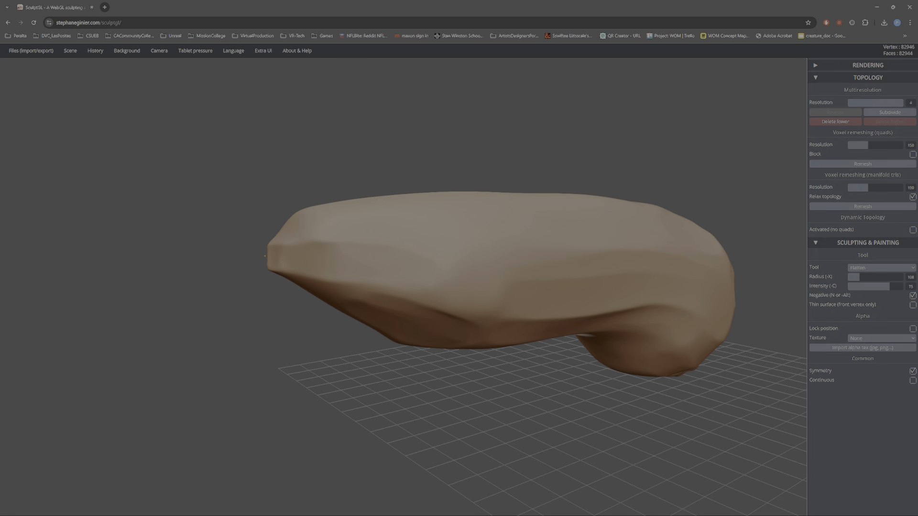
pyautogui.moveTo(265, 256); pyautogui.dragTo(369, 351, button='right')
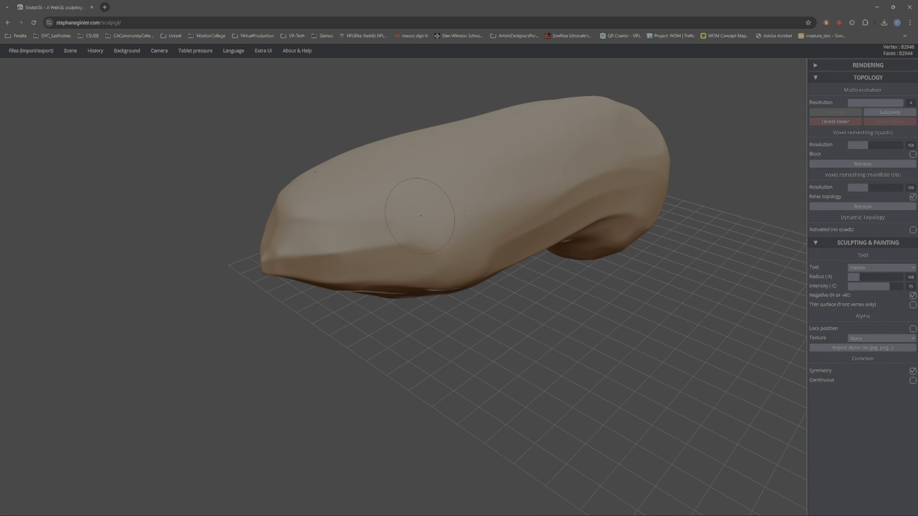
# Flatten the upper edges around the rear end of the skull.
pyautogui.moveTo(526, 349); pyautogui.dragTo(366, 269, button='right')
pyautogui.moveTo(283, 235); pyautogui.dragTo(432, 174)
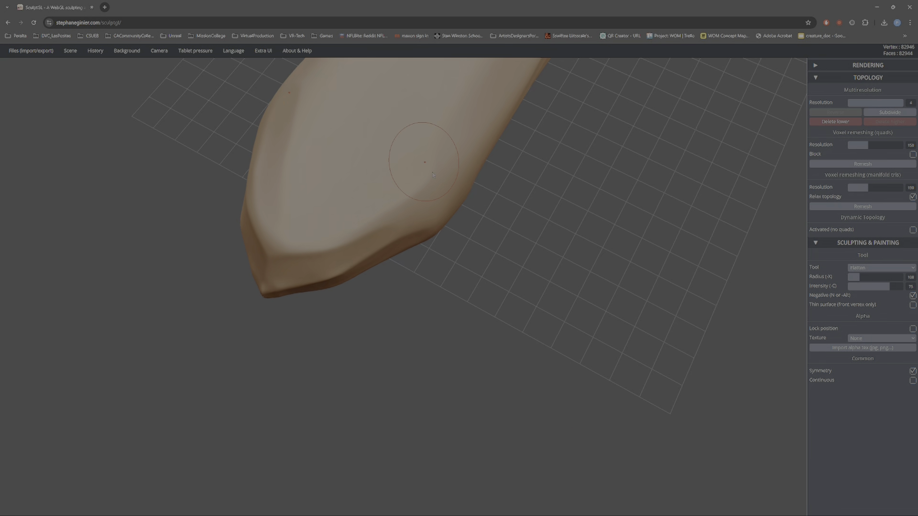
pyautogui.moveTo(311, 225); pyautogui.dragTo(466, 179)
pyautogui.moveTo(551, 217); pyautogui.dragTo(287, 186, button='right')
pyautogui.moveTo(583, 330)
pyautogui.mouseDown(button='right')
pyautogui.moveTo(306, 226)
pyautogui.moveTo(375, 301)
pyautogui.moveTo(469, 323)
pyautogui.moveTo(338, 272)
pyautogui.moveTo(468, 327)
pyautogui.mouseUp(button='right')
pyautogui.moveTo(469, 327)
pyautogui.mouseDown(button='right')
pyautogui.moveTo(365, 268)
pyautogui.moveTo(353, 298)
pyautogui.mouseUp(button='right')
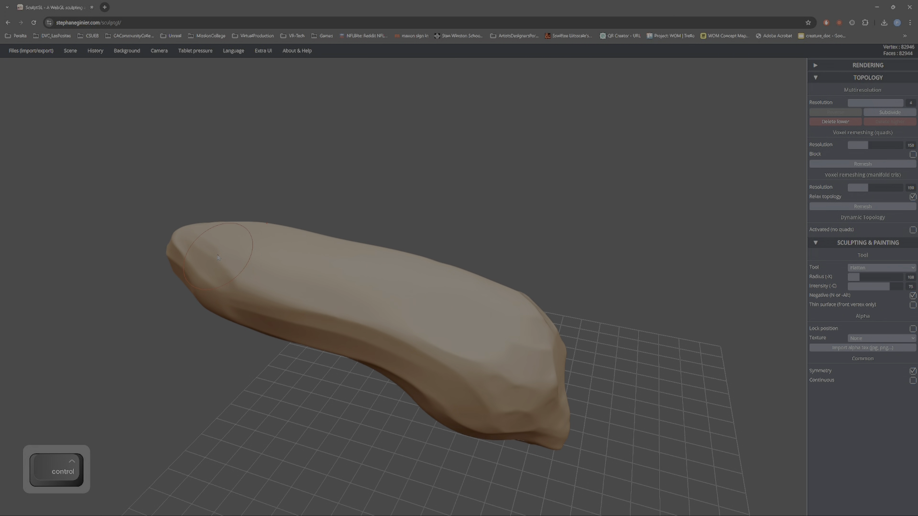
# Flatten the upper side of the skull lengthwise from the rear end toward the brow.
pyautogui.moveTo(218, 256); pyautogui.dragTo(268, 268)
pyautogui.moveTo(357, 289); pyautogui.dragTo(411, 305)
pyautogui.moveTo(454, 330); pyautogui.dragTo(348, 380, button='right')
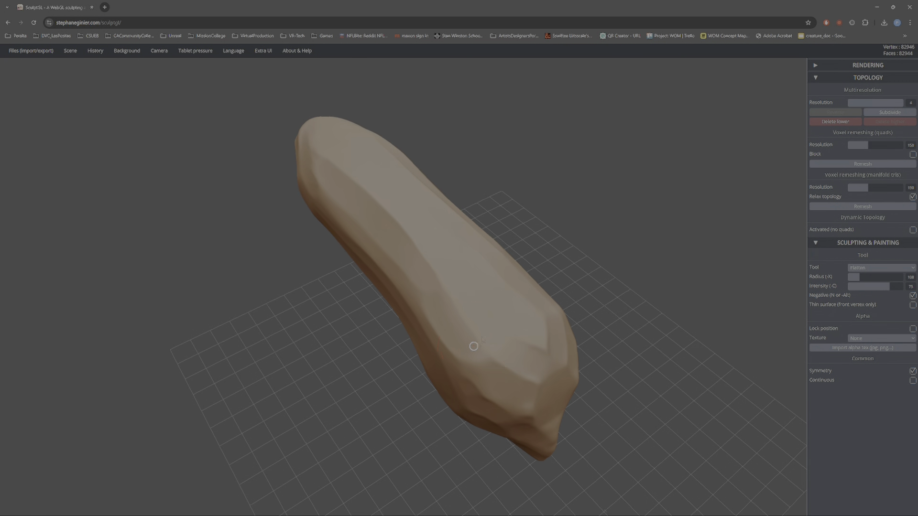
pyautogui.moveTo(474, 346); pyautogui.dragTo(564, 306, button='right')
pyautogui.keyDown('alt'); pyautogui.moveTo(493, 363); pyautogui.dragTo(282, 260, button='right'); pyautogui.keyUp('alt')
pyautogui.moveTo(507, 310)
pyautogui.mouseDown(button='right')
pyautogui.moveTo(584, 333)
pyautogui.moveTo(519, 280)
pyautogui.moveTo(583, 306)
pyautogui.moveTo(572, 356)
pyautogui.moveTo(579, 376)
pyautogui.mouseUp(button='right')
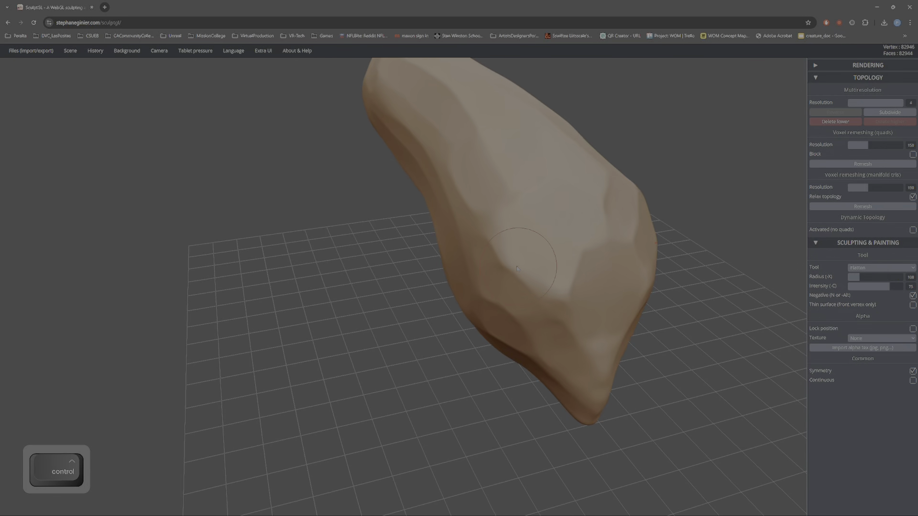
# Flatten the temple with a larger Flatten brush, and lower the tool's intensity to 31.
pyautogui.press('x')
pyautogui.moveTo(542, 258); pyautogui.dragTo(517, 248)
pyautogui.moveTo(528, 265); pyautogui.dragTo(506, 325, button='right')
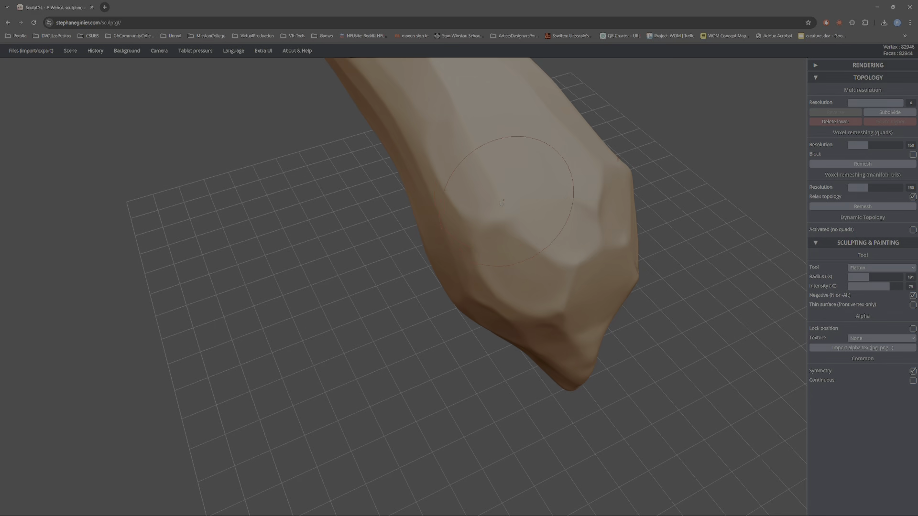
pyautogui.press('x')
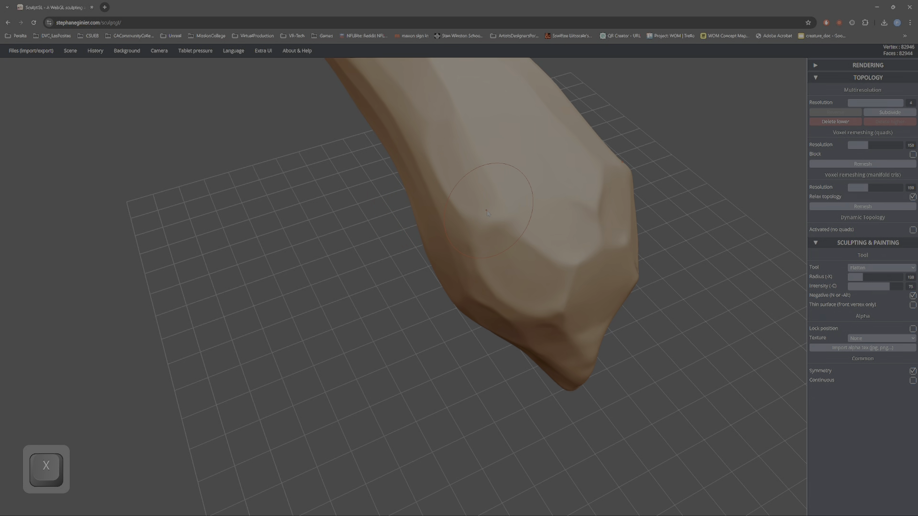
pyautogui.press('c')
pyautogui.moveTo(477, 215)
pyautogui.mouseDown(button='right')
pyautogui.moveTo(514, 214)
pyautogui.moveTo(479, 240)
pyautogui.mouseUp(button='right')
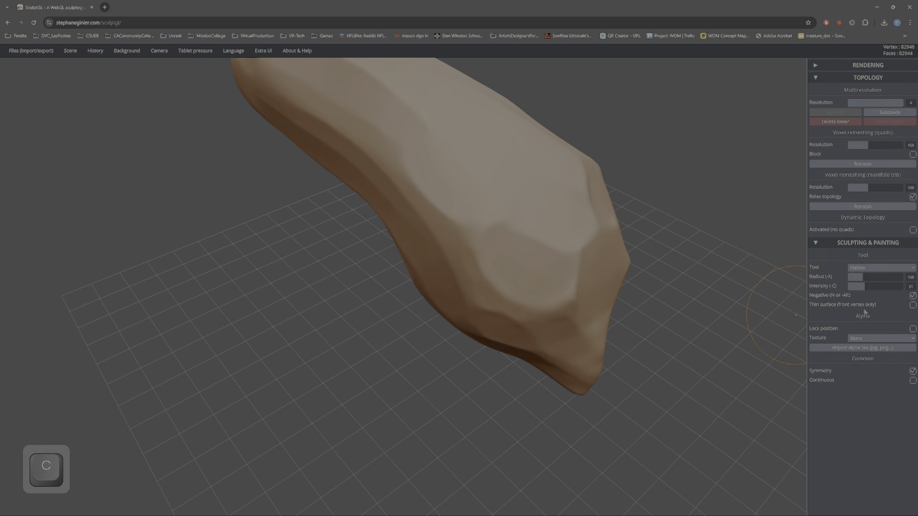
pyautogui.moveTo(745, 286)
pyautogui.mouseDown(button='right')
pyautogui.moveTo(588, 254)
pyautogui.moveTo(578, 188)
pyautogui.moveTo(550, 217)
pyautogui.moveTo(455, 258)
pyautogui.moveTo(578, 263)
pyautogui.mouseUp(button='right')
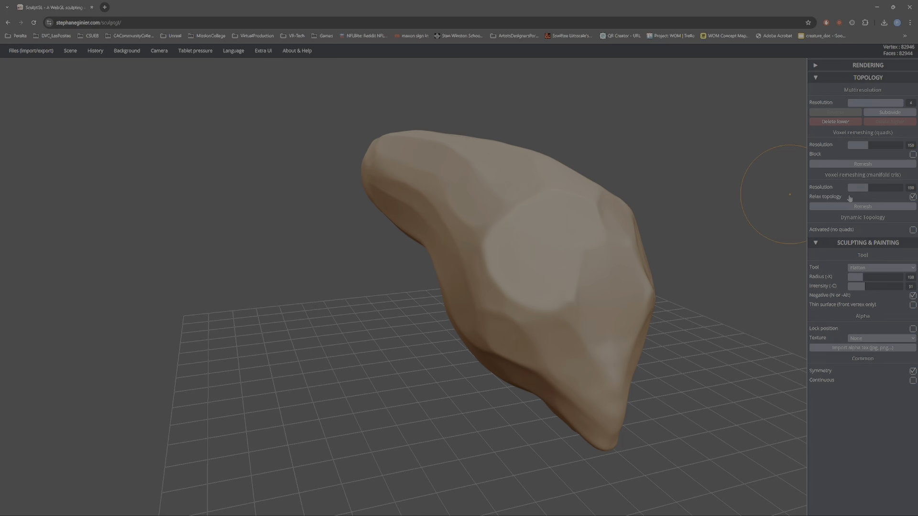
# Carve a symmetric diagonal crease from the outer brow down toward the snout with the Crease tool at radius 72.
pyautogui.click(860, 267)
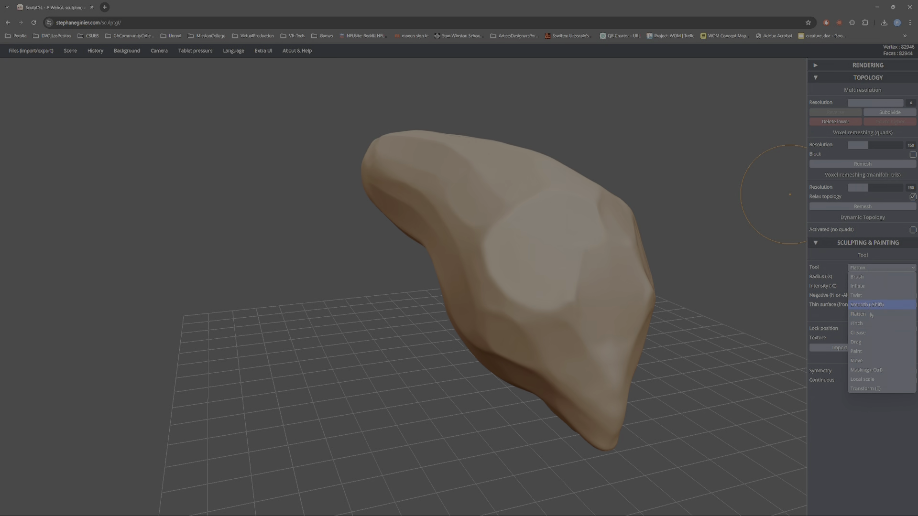
pyautogui.click(871, 333)
pyautogui.moveTo(716, 295)
pyautogui.mouseDown(button='right')
pyautogui.moveTo(789, 293)
pyautogui.moveTo(639, 370)
pyautogui.moveTo(519, 315)
pyautogui.moveTo(578, 405)
pyautogui.mouseUp(button='right')
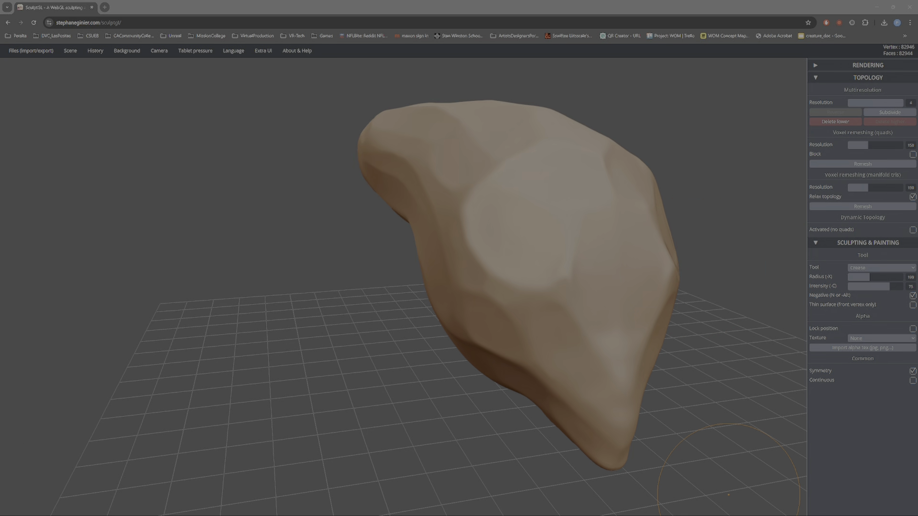
pyautogui.moveTo(727, 359)
pyautogui.mouseDown(button='right')
pyautogui.moveTo(669, 346)
pyautogui.moveTo(712, 359)
pyautogui.moveTo(752, 458)
pyautogui.moveTo(693, 421)
pyautogui.mouseUp(button='right')
pyautogui.moveTo(693, 411)
pyautogui.keyDown('alt'); pyautogui.mouseDown(button='right')
pyautogui.moveTo(571, 348)
pyautogui.moveTo(676, 344)
pyautogui.mouseUp(button='right'); pyautogui.keyUp('alt')
pyautogui.keyDown('ctrl'); pyautogui.moveTo(533, 307); pyautogui.dragTo(306, 230, button='right'); pyautogui.keyUp('ctrl')
pyautogui.moveTo(493, 318)
pyautogui.mouseDown(button='right')
pyautogui.moveTo(522, 325)
pyautogui.moveTo(342, 294)
pyautogui.moveTo(504, 322)
pyautogui.mouseUp(button='right')
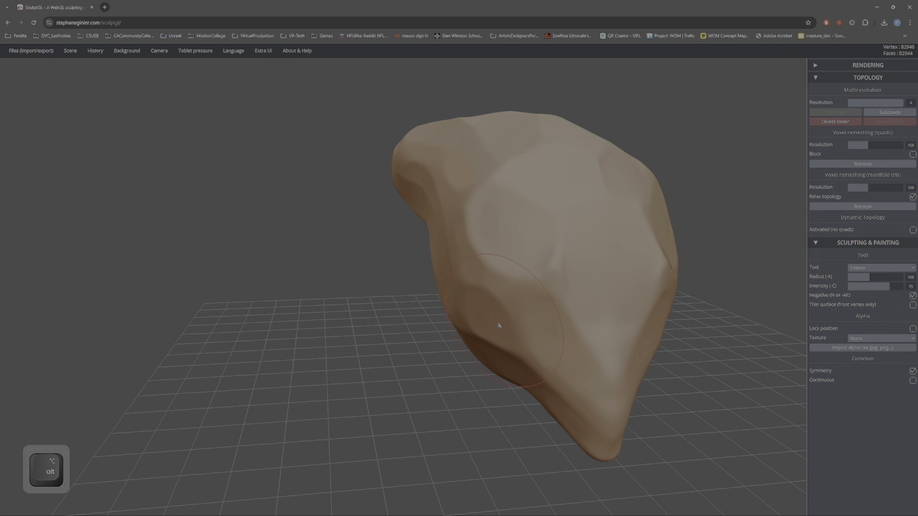
pyautogui.press('x')
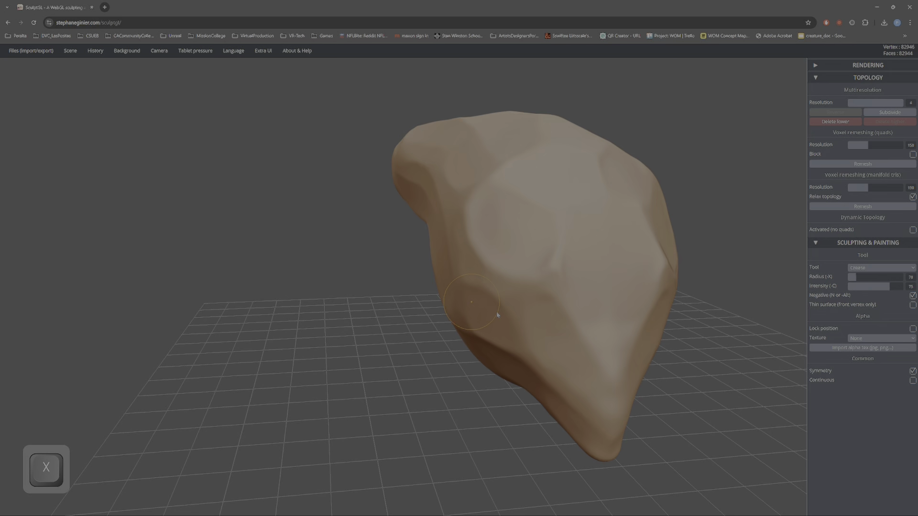
pyautogui.moveTo(497, 314)
pyautogui.mouseDown(button='right')
pyautogui.moveTo(631, 297)
pyautogui.moveTo(653, 311)
pyautogui.moveTo(494, 347)
pyautogui.mouseUp(button='right')
pyautogui.moveTo(469, 353)
pyautogui.mouseDown(button='right')
pyautogui.moveTo(516, 370)
pyautogui.moveTo(446, 303)
pyautogui.moveTo(571, 367)
pyautogui.moveTo(407, 328)
pyautogui.moveTo(417, 303)
pyautogui.moveTo(496, 352)
pyautogui.moveTo(468, 244)
pyautogui.moveTo(408, 303)
pyautogui.moveTo(434, 236)
pyautogui.mouseUp(button='right')
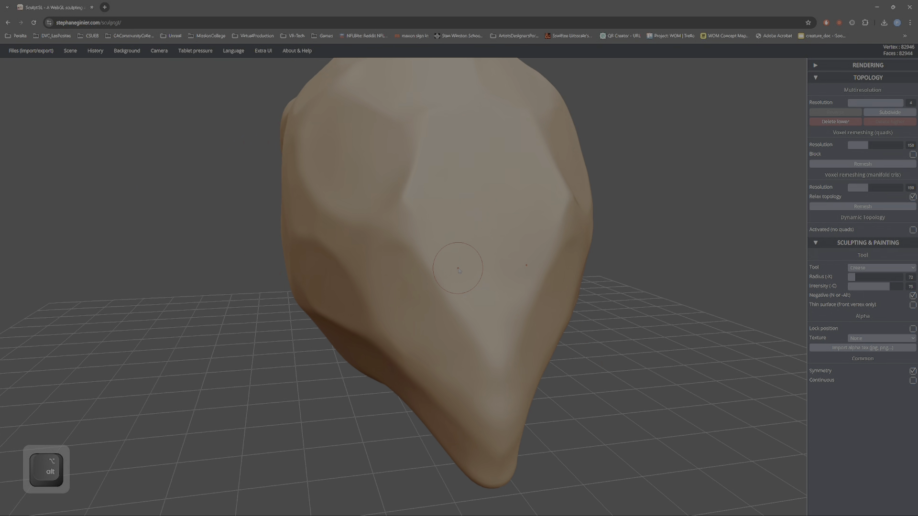
pyautogui.moveTo(439, 285)
pyautogui.mouseDown(button='right')
pyautogui.moveTo(430, 333)
pyautogui.moveTo(488, 271)
pyautogui.mouseUp(button='right')
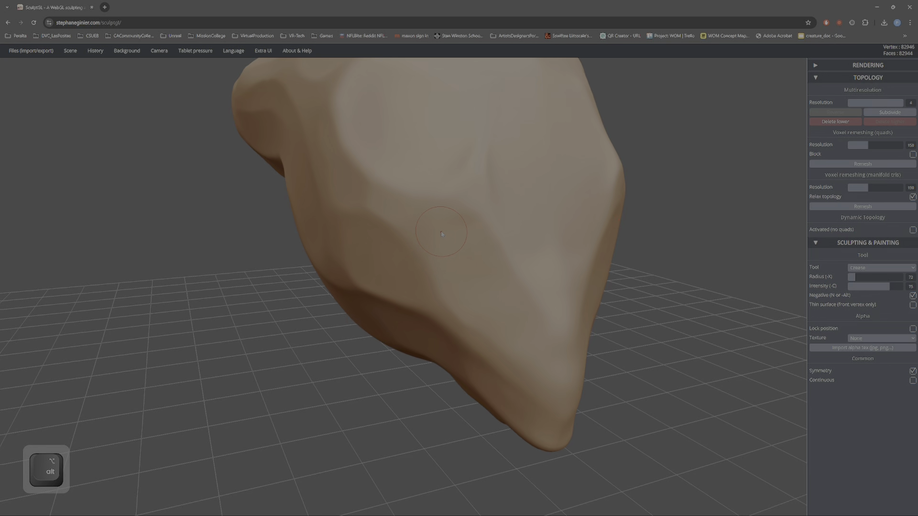
pyautogui.moveTo(454, 221)
pyautogui.mouseDown()
pyautogui.moveTo(485, 241)
pyautogui.moveTo(542, 336)
pyautogui.moveTo(579, 328)
pyautogui.moveTo(581, 297)
pyautogui.moveTo(477, 303)
pyautogui.mouseUp()
# Try additional crease strokes across the bridge above the snout, and undo them.
pyautogui.moveTo(512, 265); pyautogui.dragTo(588, 262)
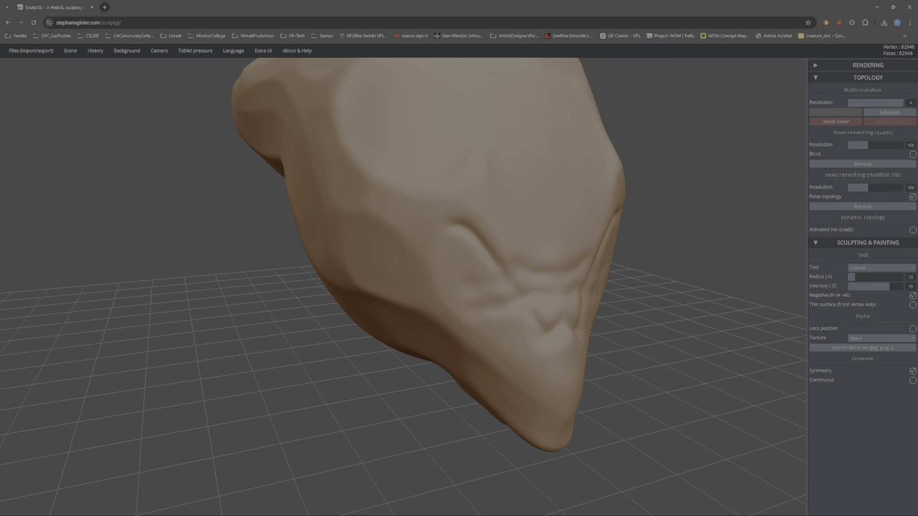
pyautogui.moveTo(516, 244)
pyautogui.mouseDown()
pyautogui.moveTo(587, 237)
pyautogui.moveTo(502, 239)
pyautogui.mouseUp()
pyautogui.hotkey('ctrl', 'z')
pyautogui.hotkey('ctrl', 'z')
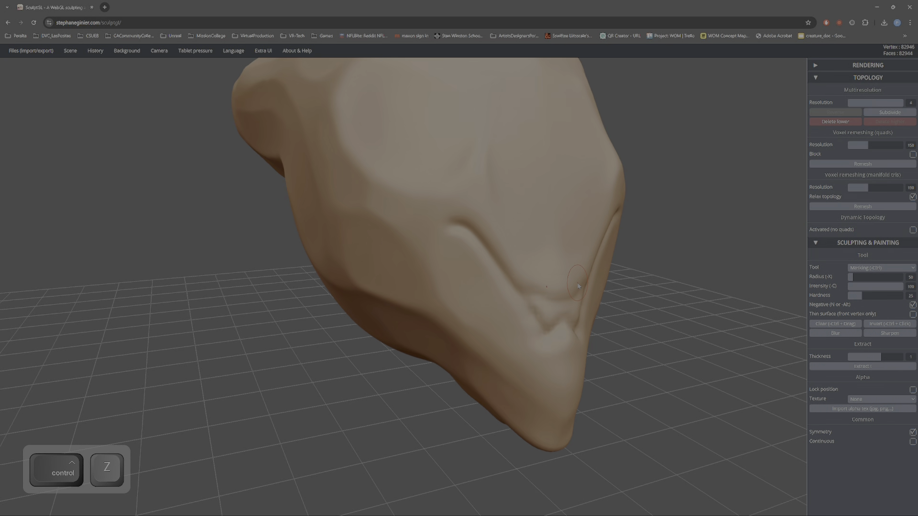
pyautogui.hotkey('ctrl', 'z')
pyautogui.hotkey('ctrl', 'z')
# Raise the outer end of the brow crease with a Crease stroke that has Negative switched off.
pyautogui.moveTo(619, 311)
pyautogui.mouseDown()
pyautogui.moveTo(633, 257)
pyautogui.moveTo(526, 298)
pyautogui.moveTo(660, 281)
pyautogui.moveTo(635, 268)
pyautogui.moveTo(729, 193)
pyautogui.mouseUp()
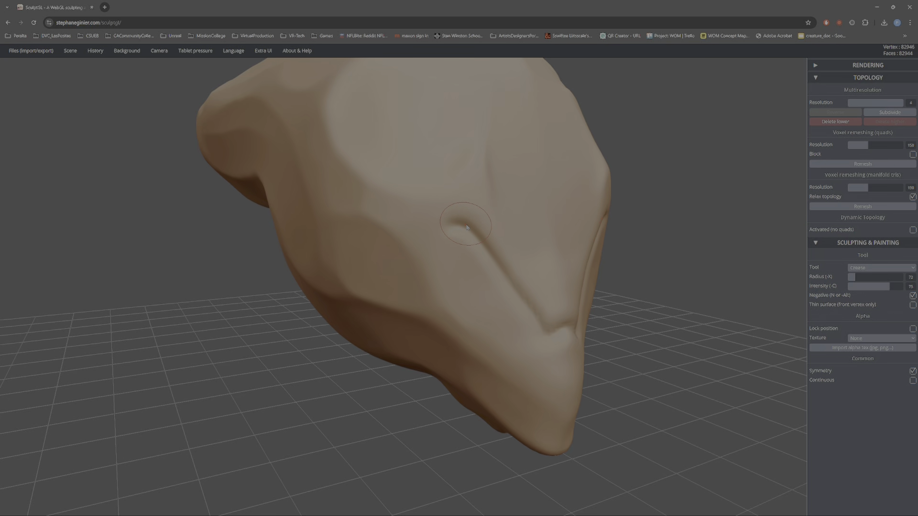
pyautogui.press('alt')
pyautogui.keyDown('alt'); pyautogui.moveTo(449, 218); pyautogui.dragTo(483, 233); pyautogui.keyUp('alt')
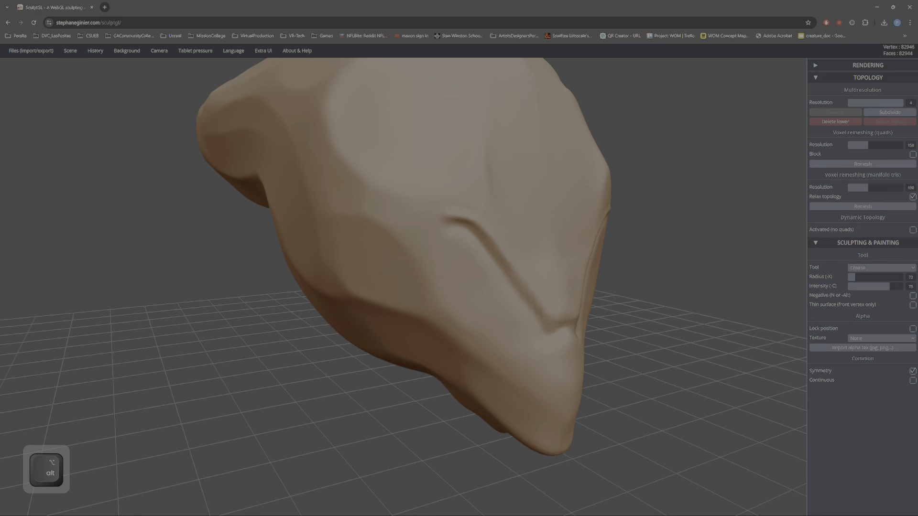
pyautogui.moveTo(565, 315)
pyautogui.mouseDown(button='right')
pyautogui.moveTo(469, 266)
pyautogui.moveTo(478, 253)
pyautogui.mouseUp(button='right')
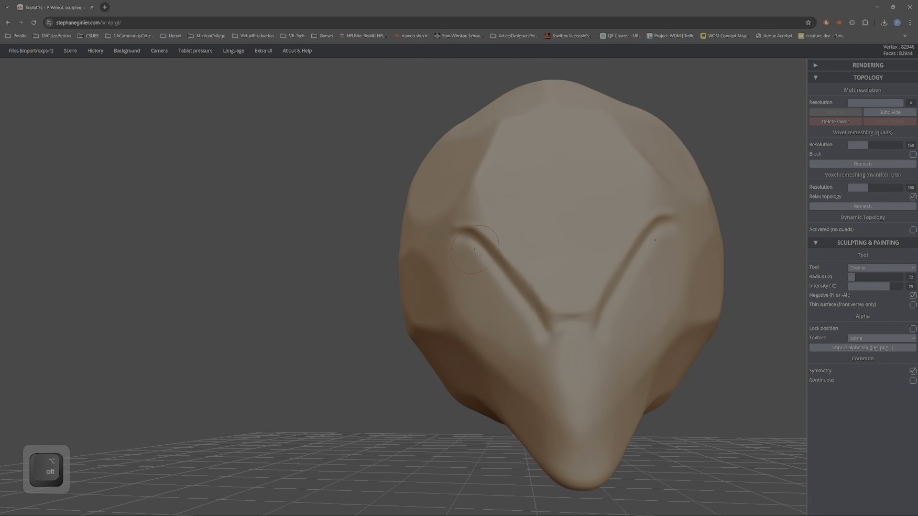
# Plane the surfaces around the brow crease with the Flatten tool at intensity 31.
pyautogui.moveTo(553, 301)
pyautogui.mouseDown(button='right')
pyautogui.moveTo(633, 301)
pyautogui.moveTo(608, 317)
pyautogui.mouseUp(button='right')
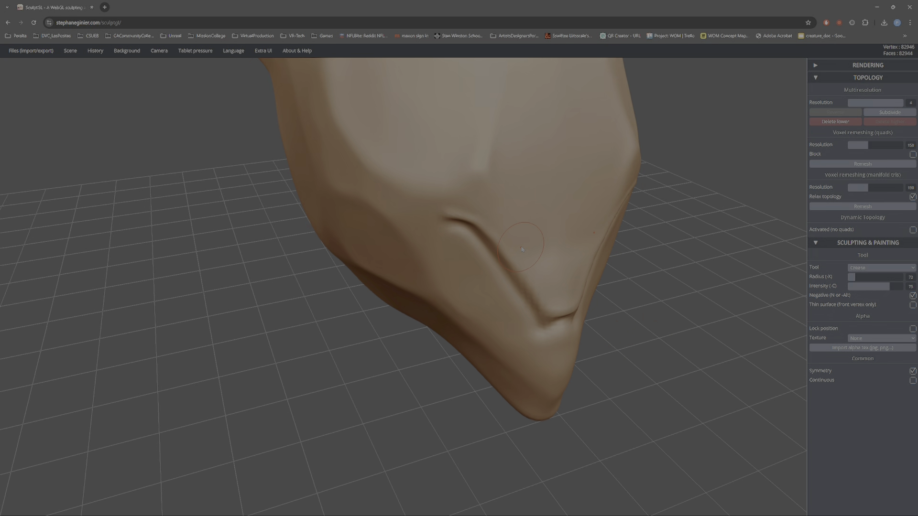
pyautogui.press('5')
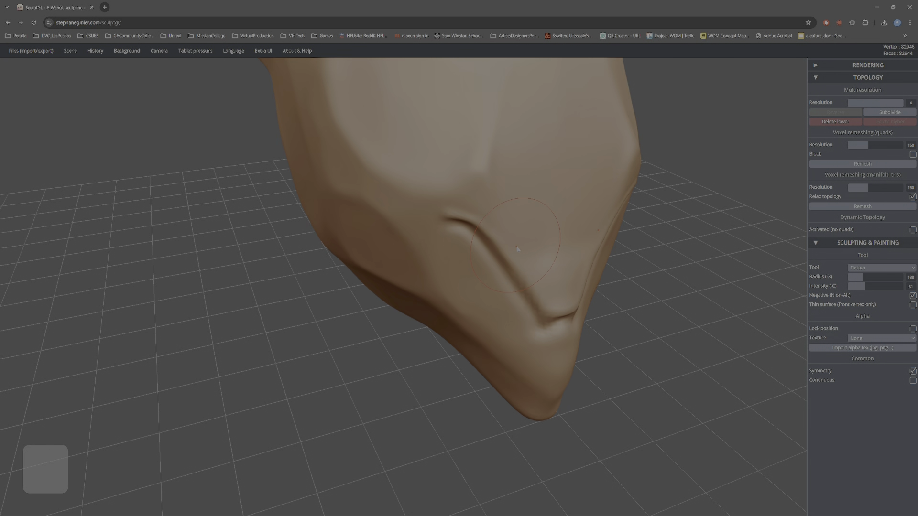
pyautogui.moveTo(519, 249)
pyautogui.mouseDown(button='right')
pyautogui.moveTo(515, 227)
pyautogui.moveTo(593, 330)
pyautogui.moveTo(478, 199)
pyautogui.moveTo(366, 177)
pyautogui.moveTo(511, 258)
pyautogui.mouseUp(button='right')
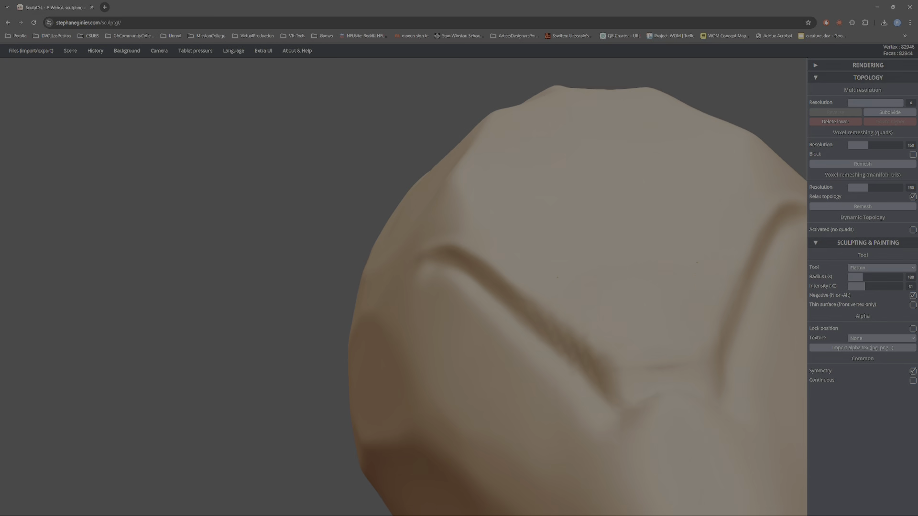
pyautogui.moveTo(560, 294); pyautogui.dragTo(428, 266, button='right')
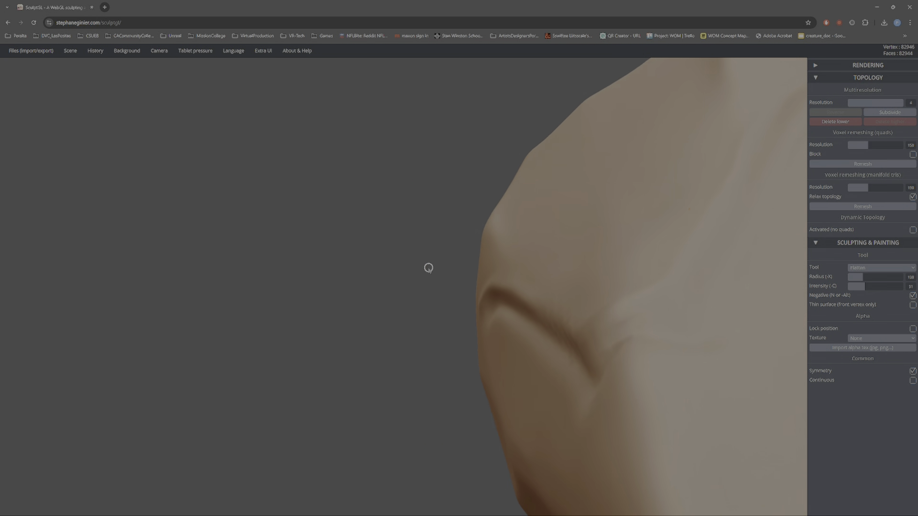
pyautogui.moveTo(526, 280); pyautogui.dragTo(567, 326, button='right')
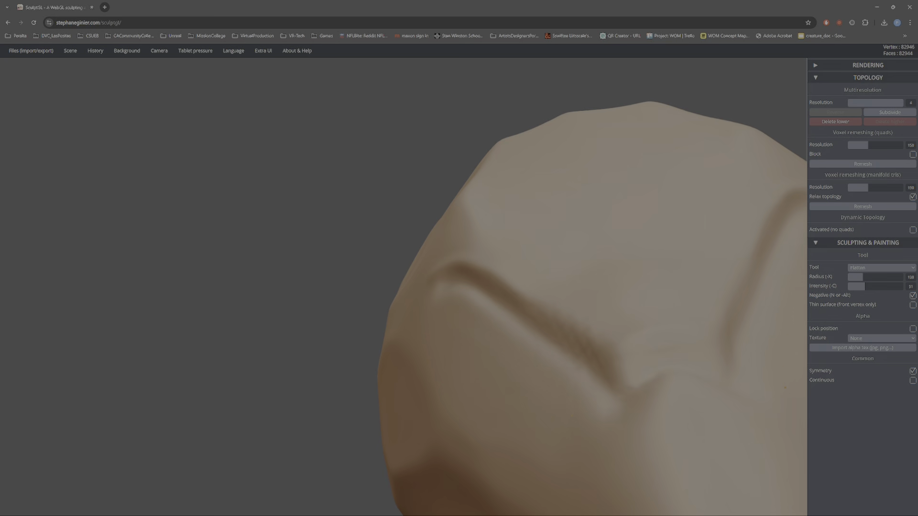
# Raise a symmetric rim along the lower edge of the brow crease using the Crease tool with Negative switched off.
pyautogui.press('7')
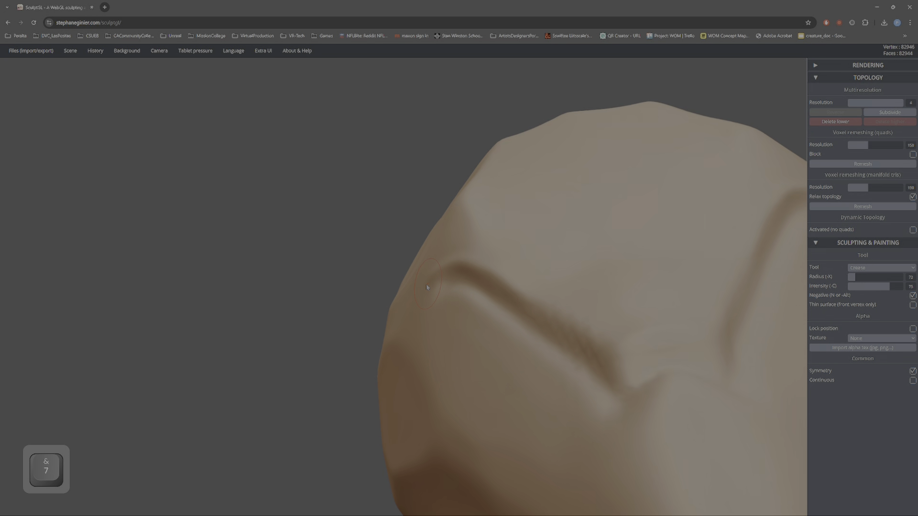
pyautogui.moveTo(533, 352); pyautogui.dragTo(458, 337, button='right')
pyautogui.press('alt')
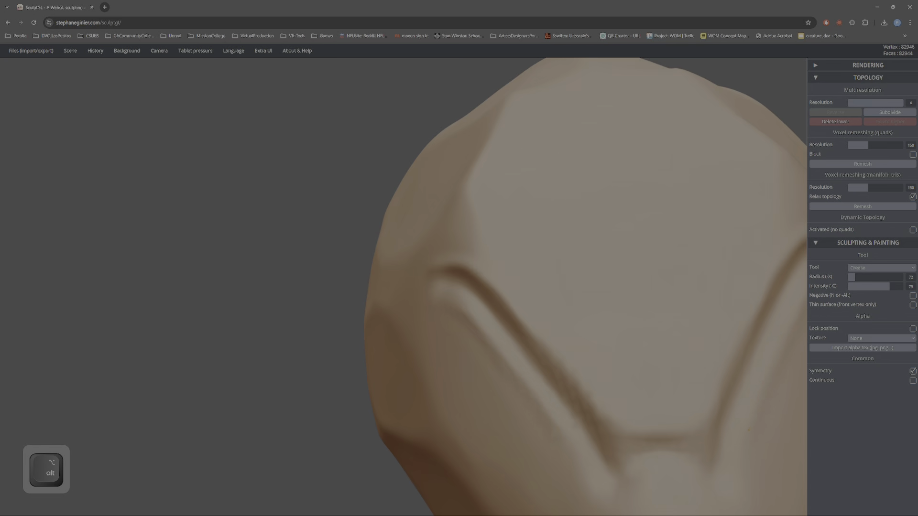
pyautogui.keyDown('alt'); pyautogui.moveTo(587, 467); pyautogui.dragTo(404, 267, button='right'); pyautogui.keyUp('alt')
pyautogui.press('alt')
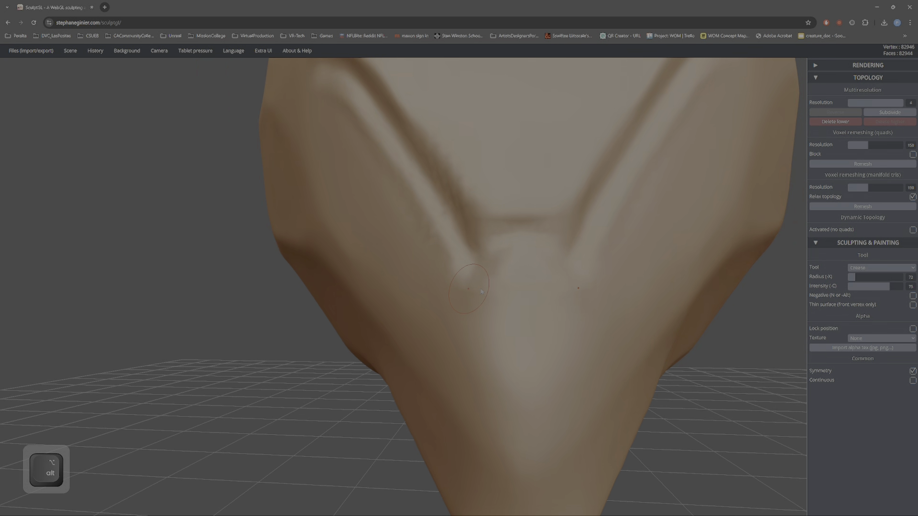
# Shape the bridge above the snout with Crease strokes, joining the two brow rims and carving a groove beneath them.
pyautogui.moveTo(481, 292); pyautogui.dragTo(573, 320, button='right')
pyautogui.moveTo(478, 282)
pyautogui.keyDown('alt'); pyautogui.mouseDown()
pyautogui.moveTo(507, 274)
pyautogui.moveTo(439, 294)
pyautogui.mouseUp(); pyautogui.keyUp('alt')
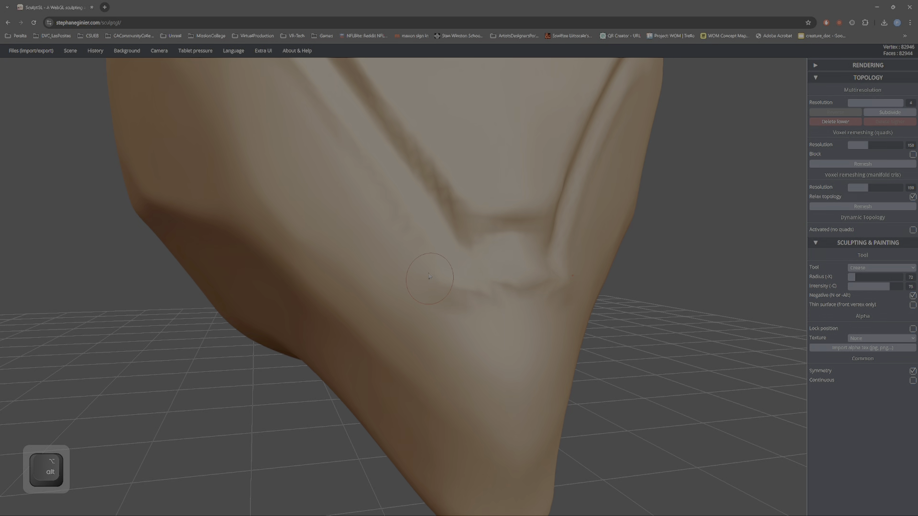
pyautogui.moveTo(430, 276); pyautogui.dragTo(349, 302, button='right')
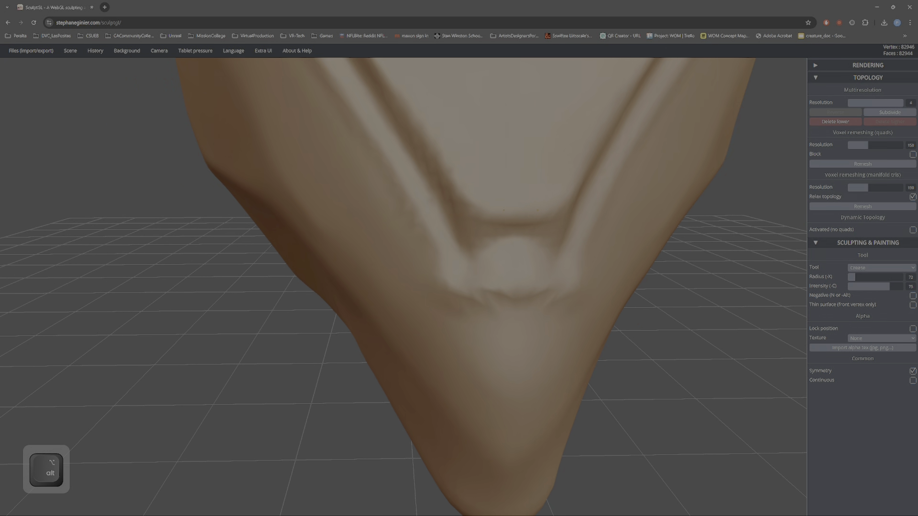
pyautogui.keyDown('alt'); pyautogui.moveTo(513, 201); pyautogui.dragTo(580, 367, button='right'); pyautogui.keyUp('alt')
pyautogui.keyDown('alt'); pyautogui.moveTo(568, 424); pyautogui.dragTo(519, 412); pyautogui.keyUp('alt')
pyautogui.moveTo(506, 354)
pyautogui.mouseDown(button='right')
pyautogui.moveTo(634, 365)
pyautogui.moveTo(610, 274)
pyautogui.moveTo(445, 323)
pyautogui.moveTo(334, 248)
pyautogui.mouseUp(button='right')
pyautogui.moveTo(506, 286)
pyautogui.mouseDown(button='right')
pyautogui.moveTo(369, 279)
pyautogui.moveTo(512, 362)
pyautogui.moveTo(342, 232)
pyautogui.moveTo(653, 371)
pyautogui.moveTo(598, 280)
pyautogui.moveTo(641, 316)
pyautogui.moveTo(556, 282)
pyautogui.mouseUp(button='right')
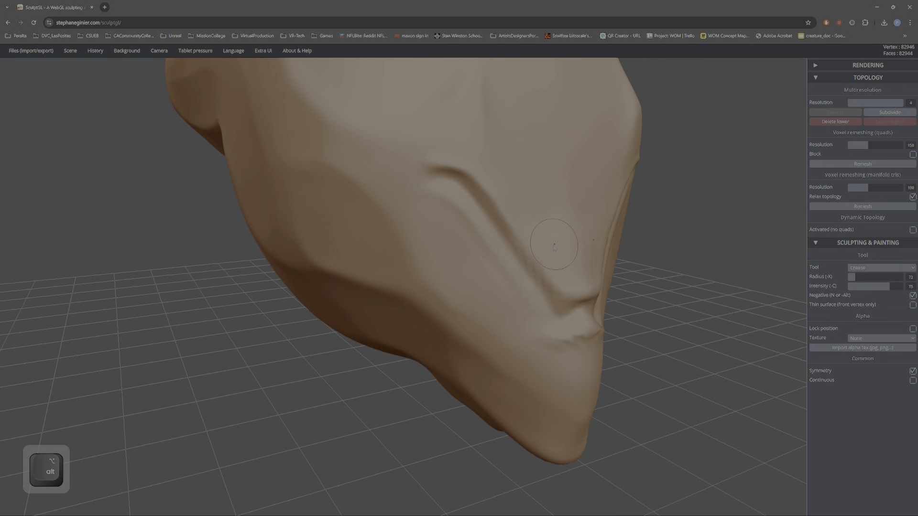
# Build up a clay ridge parallel to the brow rim with the Brush tool at a reduced radius.
pyautogui.press('1')
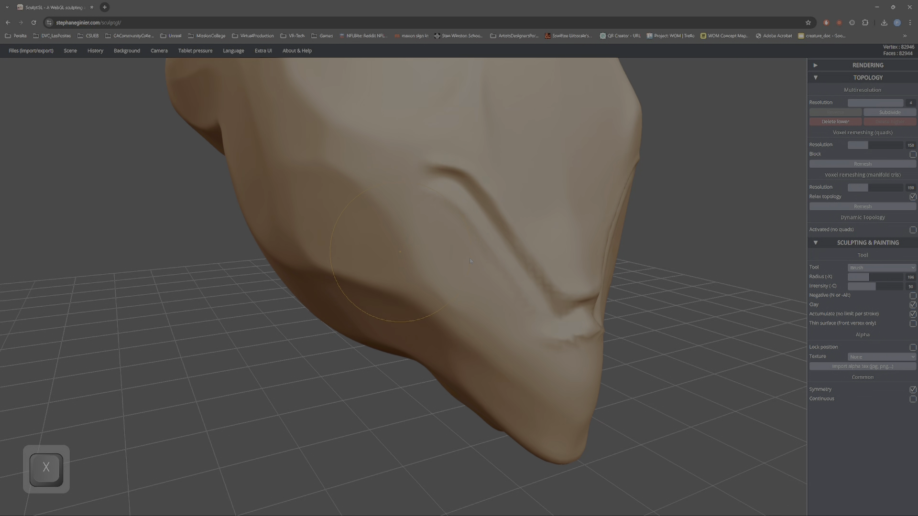
pyautogui.press('x')
pyautogui.moveTo(444, 236); pyautogui.dragTo(419, 257, button='right')
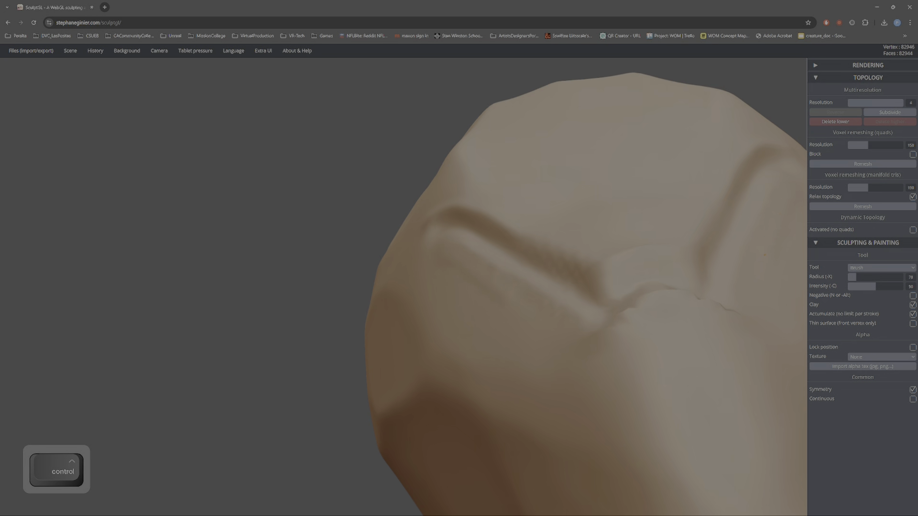
pyautogui.moveTo(609, 363); pyautogui.dragTo(603, 402, button='right')
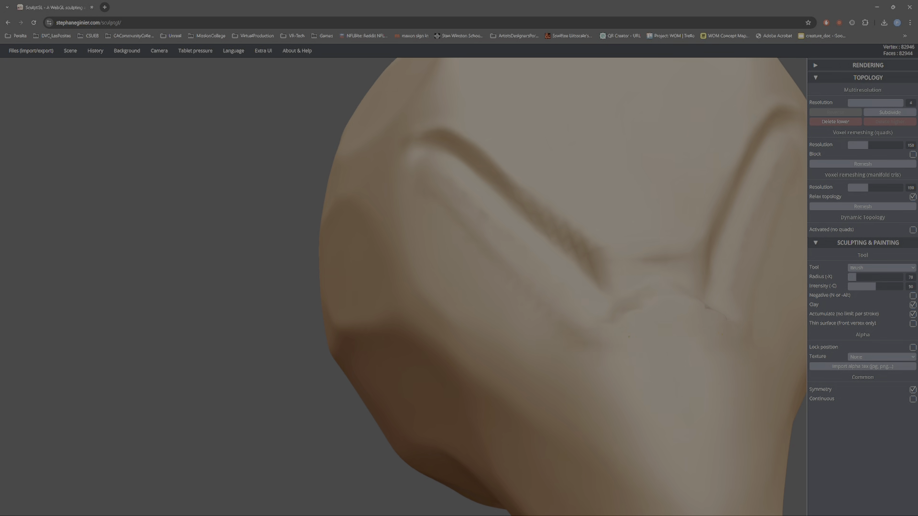
pyautogui.moveTo(588, 358)
pyautogui.mouseDown()
pyautogui.moveTo(509, 304)
pyautogui.moveTo(430, 223)
pyautogui.mouseUp()
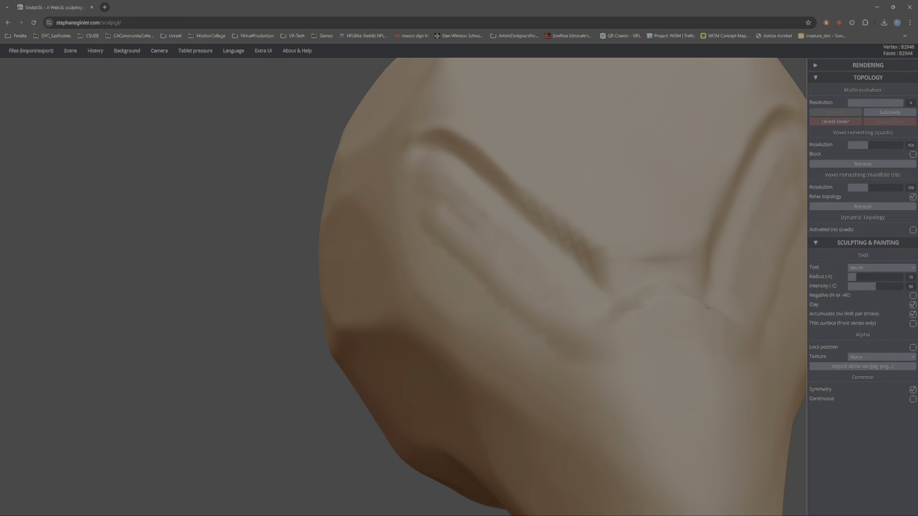
# Blend the clay ridge below the brow and the bridge into the cheek using Smooth with an enlarged radius.
pyautogui.moveTo(507, 260); pyautogui.dragTo(473, 285, button='right')
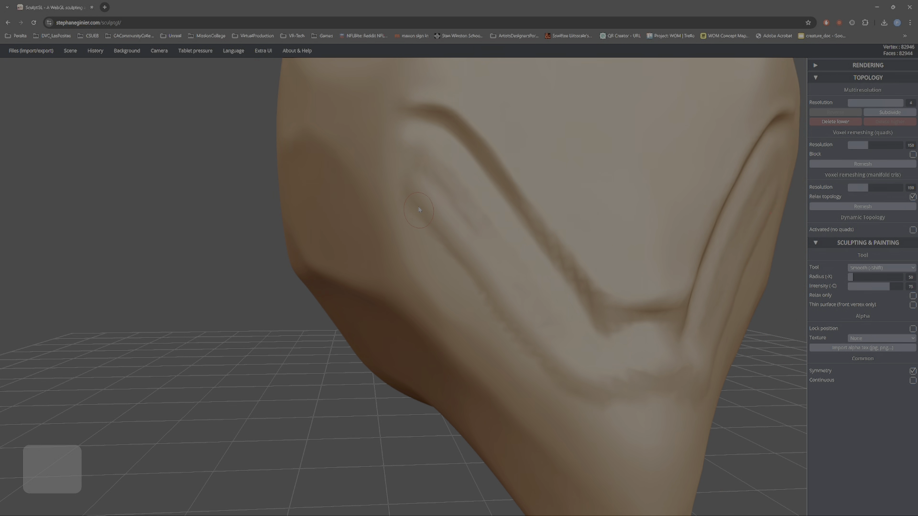
pyautogui.press('shift')
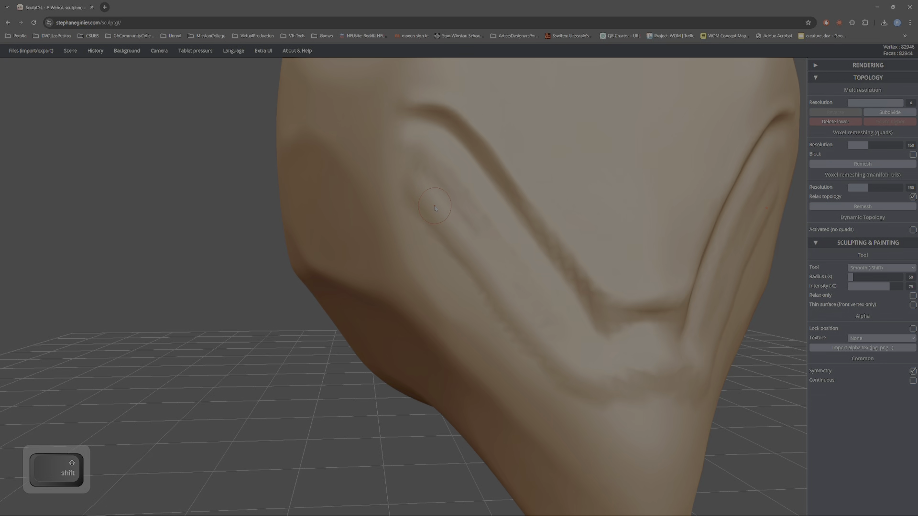
pyautogui.hotkey('shift', 'x')
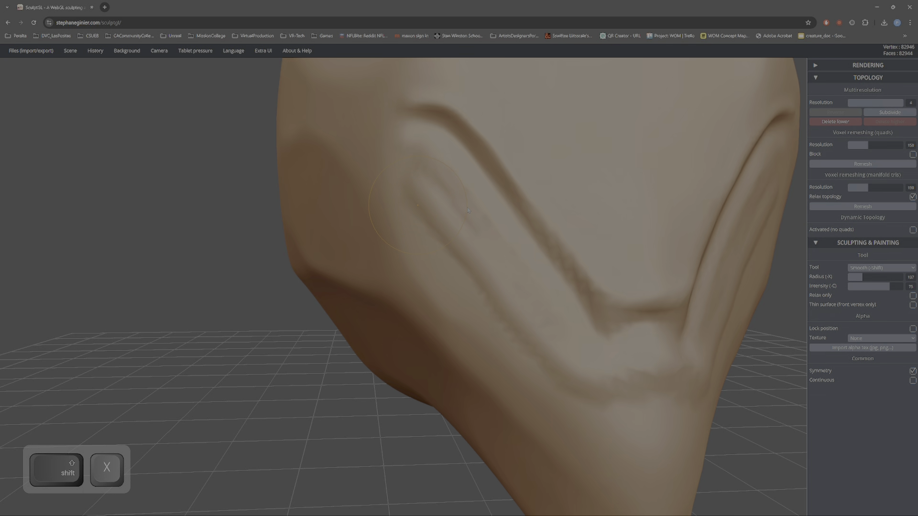
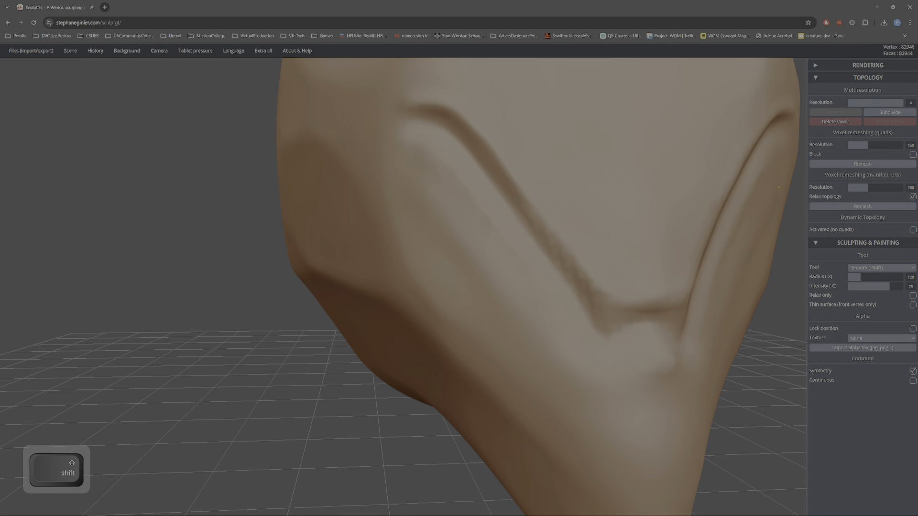
# Plane the cheek below the brow and the side of the snout with the Flatten tool.
pyautogui.moveTo(553, 249)
pyautogui.mouseDown(button='right')
pyautogui.moveTo(434, 205)
pyautogui.moveTo(579, 228)
pyautogui.moveTo(631, 290)
pyautogui.moveTo(545, 248)
pyautogui.mouseUp(button='right')
pyautogui.press('5')
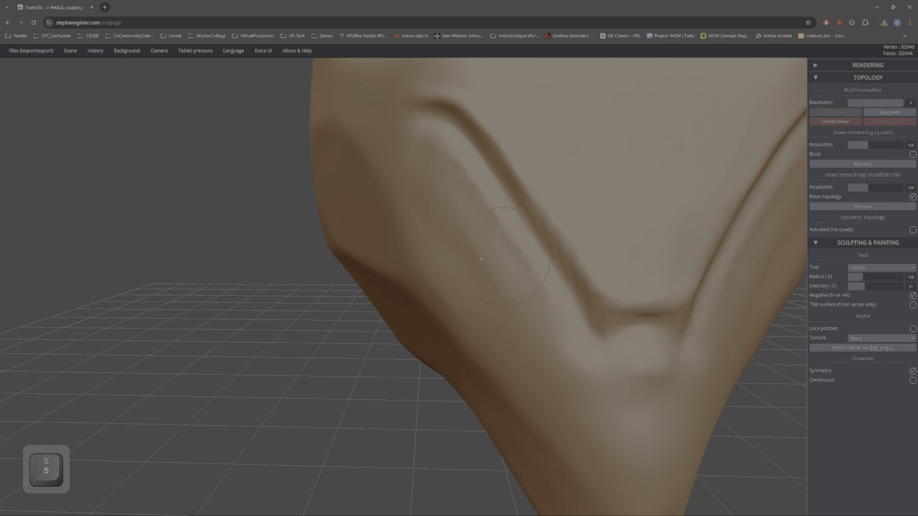
pyautogui.moveTo(481, 259)
pyautogui.mouseDown(button='right')
pyautogui.moveTo(389, 203)
pyautogui.moveTo(374, 181)
pyautogui.moveTo(437, 213)
pyautogui.mouseUp(button='right')
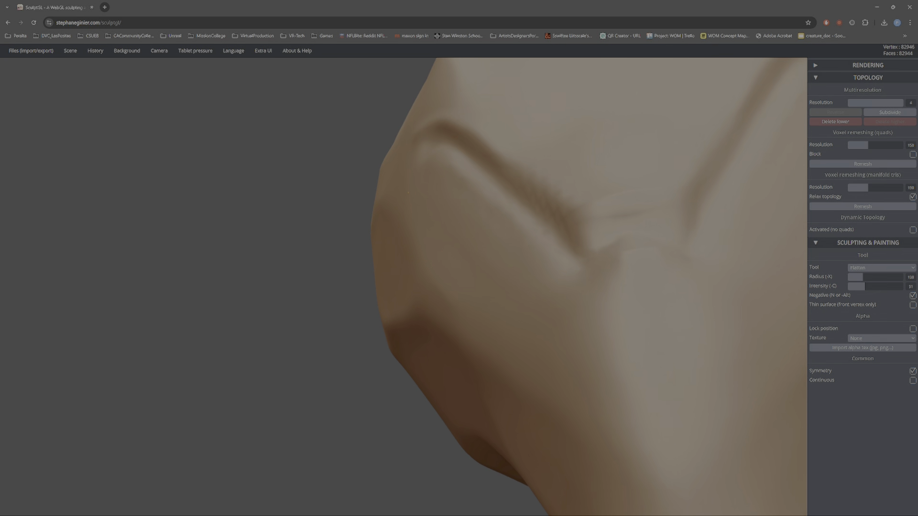
pyautogui.moveTo(558, 334); pyautogui.dragTo(706, 436, button='right')
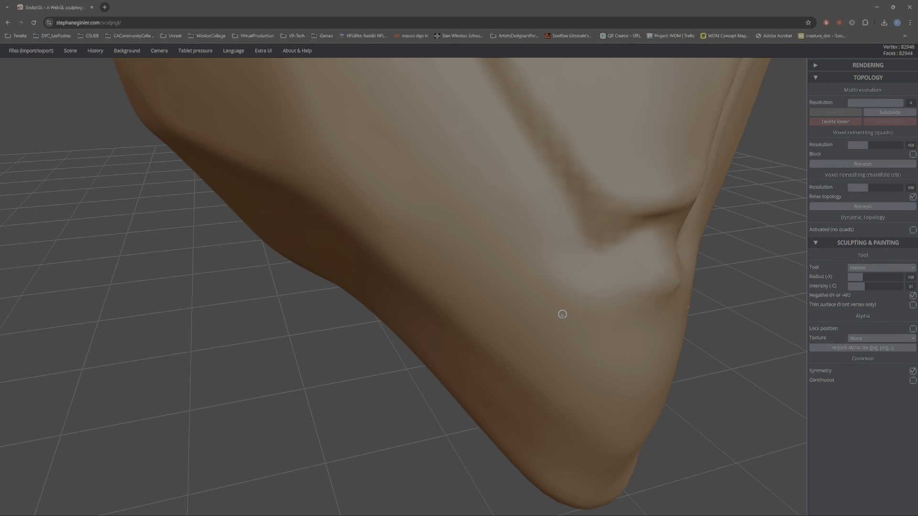
pyautogui.moveTo(561, 313)
pyautogui.mouseDown(button='right')
pyautogui.moveTo(515, 319)
pyautogui.moveTo(566, 331)
pyautogui.moveTo(543, 285)
pyautogui.moveTo(567, 266)
pyautogui.moveTo(699, 289)
pyautogui.moveTo(532, 248)
pyautogui.moveTo(525, 315)
pyautogui.moveTo(456, 249)
pyautogui.moveTo(381, 275)
pyautogui.moveTo(533, 438)
pyautogui.moveTo(522, 436)
pyautogui.mouseUp(button='right')
pyautogui.moveTo(456, 348)
pyautogui.keyDown('ctrl'); pyautogui.mouseDown(button='right')
pyautogui.moveTo(395, 318)
pyautogui.moveTo(509, 356)
pyautogui.moveTo(341, 232)
pyautogui.mouseUp(button='right'); pyautogui.keyUp('ctrl')
# Try a Crease stroke on the rear of the skull, undo it, and reduce the Crease radius to 23.
pyautogui.press('7')
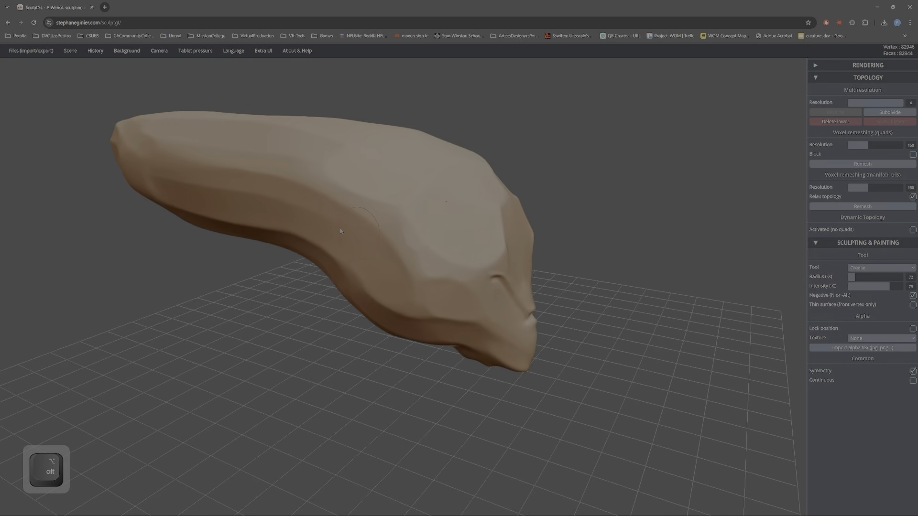
pyautogui.moveTo(266, 224)
pyautogui.keyDown('alt'); pyautogui.mouseDown(button='right')
pyautogui.moveTo(205, 186)
pyautogui.moveTo(170, 182)
pyautogui.mouseUp(button='right'); pyautogui.keyUp('alt')
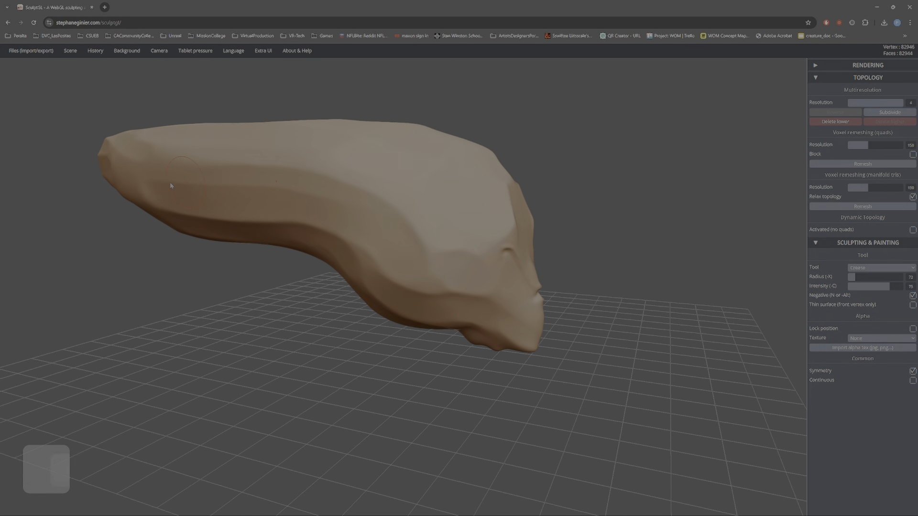
pyautogui.moveTo(139, 156); pyautogui.dragTo(155, 206)
pyautogui.hotkey('ctrl', 'z')
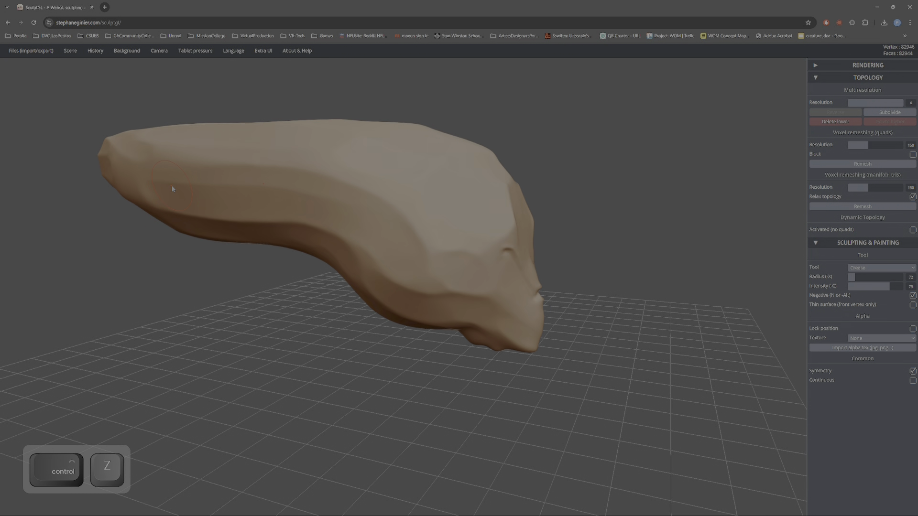
pyautogui.press('x')
pyautogui.moveTo(156, 187)
pyautogui.mouseDown(button='right')
pyautogui.moveTo(186, 195)
pyautogui.moveTo(169, 163)
pyautogui.moveTo(146, 191)
pyautogui.moveTo(147, 212)
pyautogui.mouseUp(button='right')
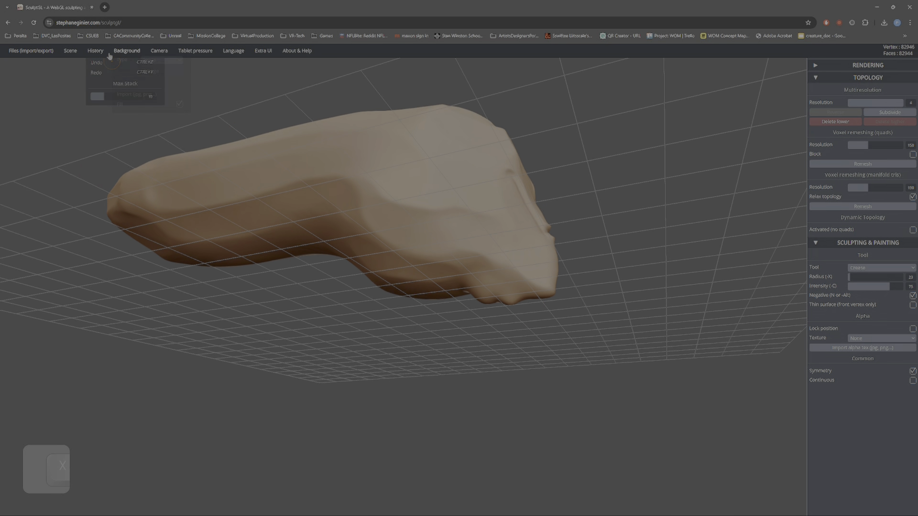
# Hide the scene's grid.
pyautogui.moveTo(92, 54)
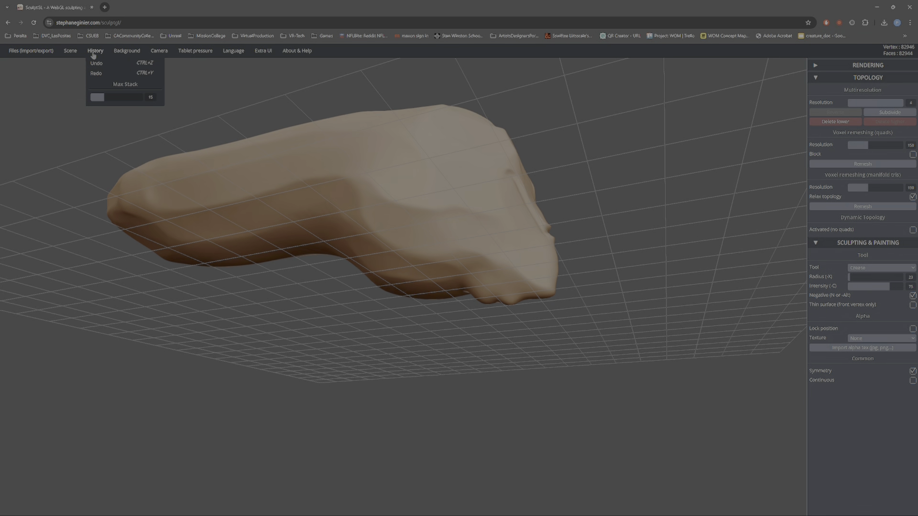
pyautogui.moveTo(159, 53)
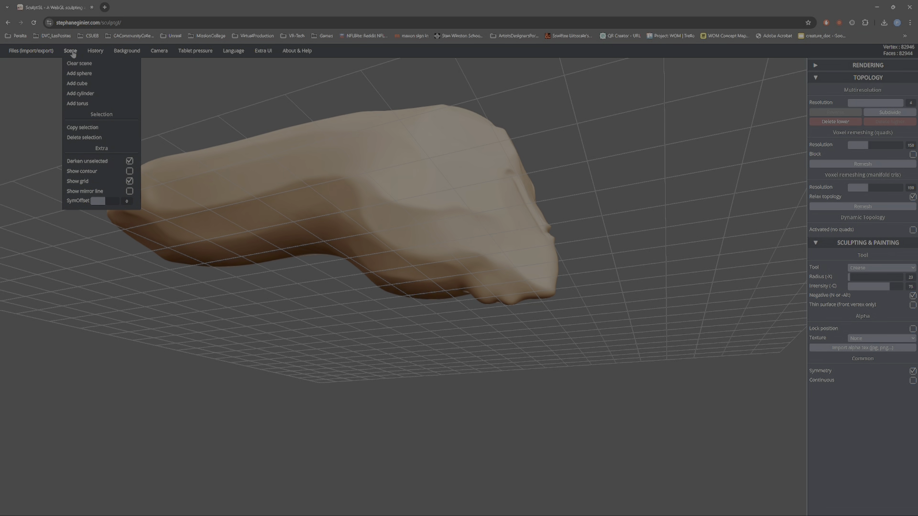
pyautogui.click(128, 181)
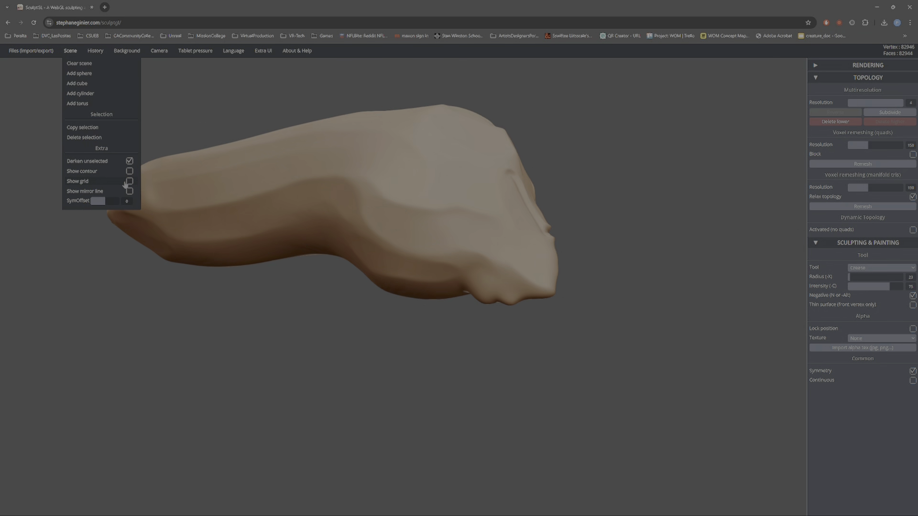
# Carve a thin lengthwise crease along the side of the skull, starting with a hooked end near the rear.
pyautogui.moveTo(268, 248); pyautogui.dragTo(303, 229, button='right')
pyautogui.moveTo(154, 221)
pyautogui.keyDown('alt'); pyautogui.mouseDown(button='right')
pyautogui.moveTo(250, 268)
pyautogui.moveTo(375, 358)
pyautogui.mouseUp(button='right'); pyautogui.keyUp('alt')
pyautogui.moveTo(268, 293)
pyautogui.mouseDown(button='right')
pyautogui.moveTo(266, 242)
pyautogui.moveTo(301, 277)
pyautogui.moveTo(368, 192)
pyautogui.moveTo(318, 260)
pyautogui.moveTo(257, 283)
pyautogui.mouseUp(button='right')
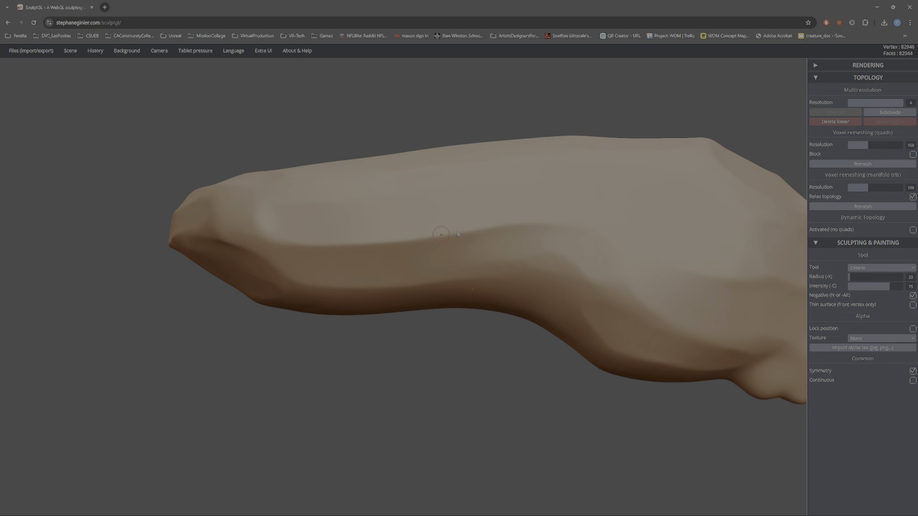
pyautogui.moveTo(664, 256)
pyautogui.keyDown('alt'); pyautogui.mouseDown(button='right')
pyautogui.moveTo(322, 233)
pyautogui.moveTo(224, 234)
pyautogui.moveTo(154, 251)
pyautogui.moveTo(209, 250)
pyautogui.moveTo(196, 265)
pyautogui.mouseUp(button='right'); pyautogui.keyUp('alt')
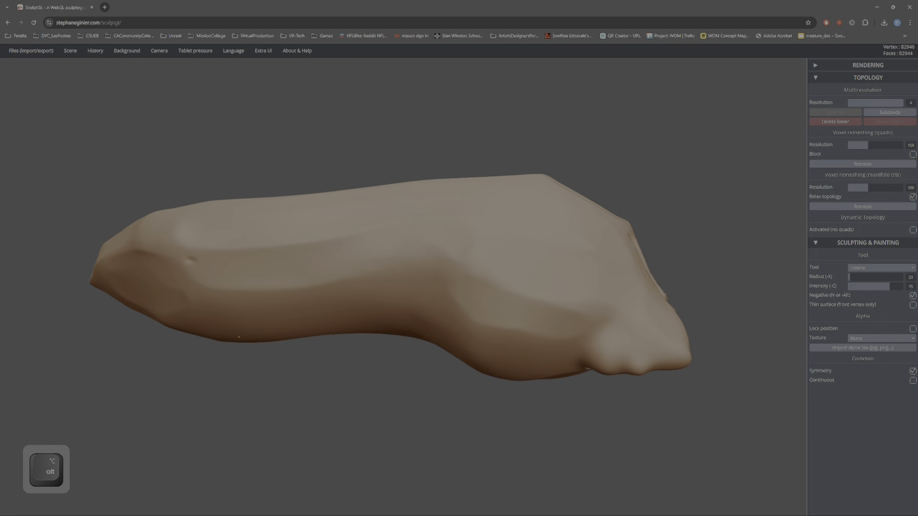
pyautogui.moveTo(175, 264)
pyautogui.mouseDown()
pyautogui.moveTo(178, 283)
pyautogui.moveTo(212, 266)
pyautogui.moveTo(318, 256)
pyautogui.mouseUp()
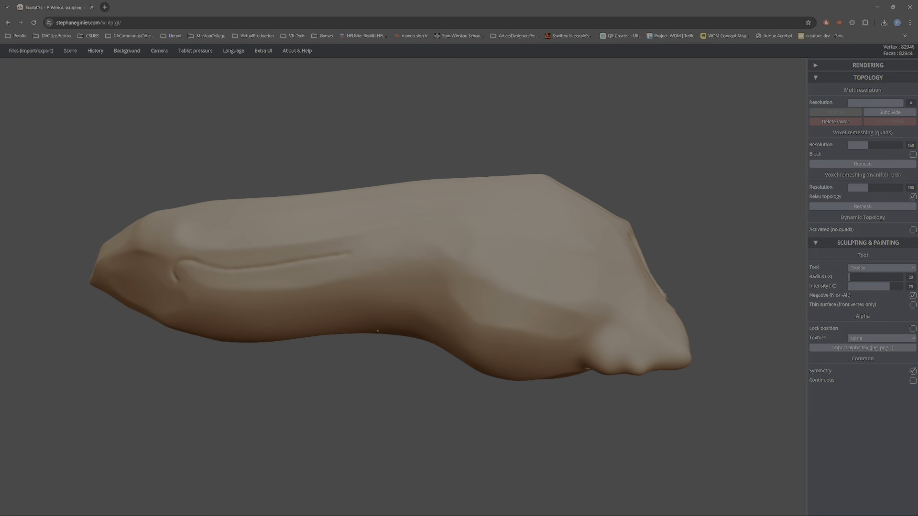
# Extend the side crease forward and curve it down behind the jaw, adding short branching creases at the jaw's rear.
pyautogui.moveTo(469, 343)
pyautogui.mouseDown(button='right')
pyautogui.moveTo(397, 314)
pyautogui.moveTo(448, 250)
pyautogui.moveTo(402, 233)
pyautogui.mouseUp(button='right')
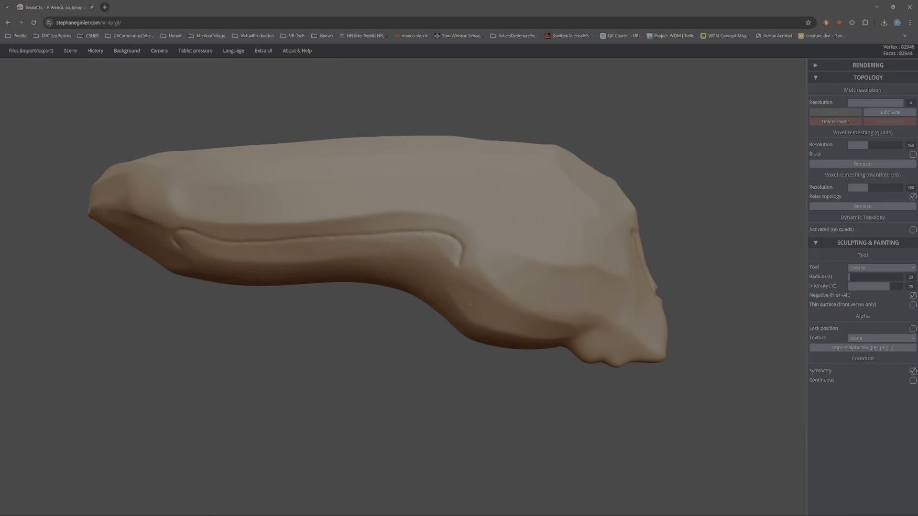
pyautogui.moveTo(457, 265); pyautogui.dragTo(471, 303)
pyautogui.moveTo(474, 303)
pyautogui.mouseDown(button='right')
pyautogui.moveTo(506, 248)
pyautogui.moveTo(507, 220)
pyautogui.mouseUp(button='right')
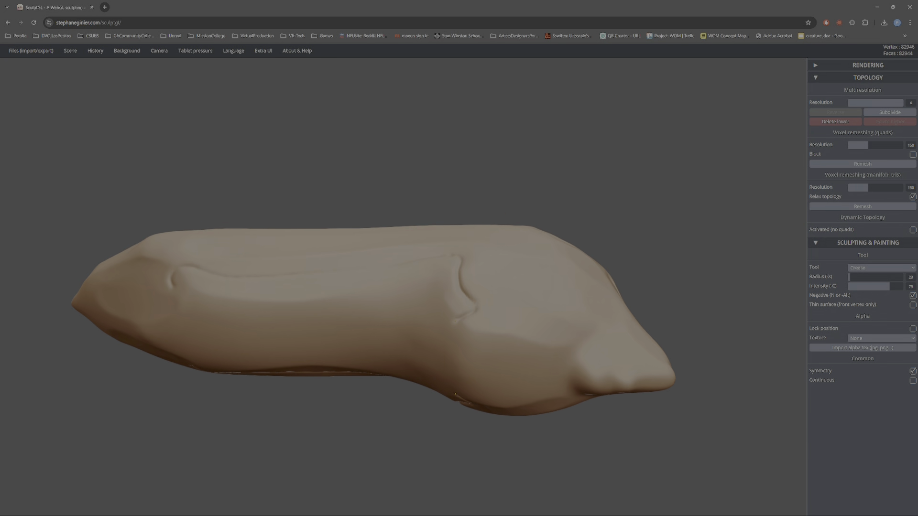
pyautogui.moveTo(478, 430)
pyautogui.mouseDown(button='right')
pyautogui.moveTo(451, 471)
pyautogui.moveTo(406, 332)
pyautogui.moveTo(340, 325)
pyautogui.mouseUp(button='right')
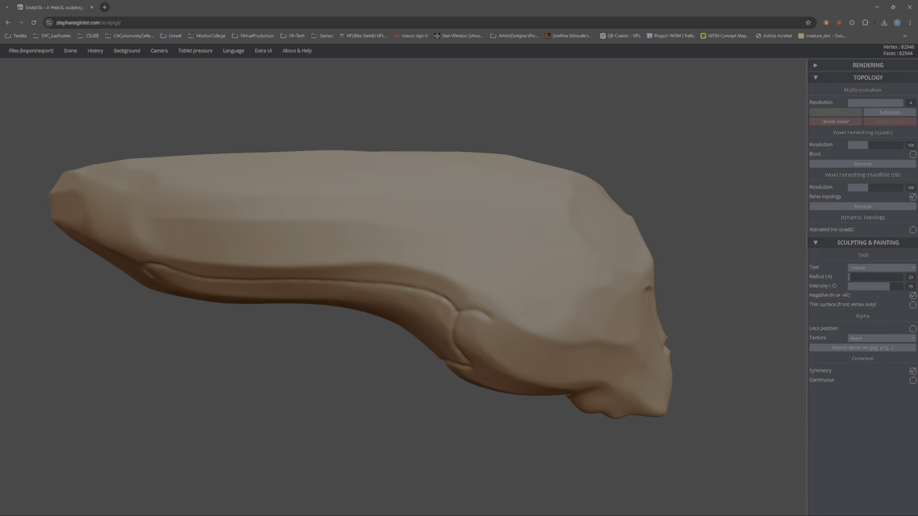
# Carve a Crease line forward from the rear of the jaw, along its upper edge to the front of the muzzle.
pyautogui.moveTo(494, 327)
pyautogui.mouseDown(button='right')
pyautogui.moveTo(393, 271)
pyautogui.moveTo(405, 262)
pyautogui.moveTo(398, 271)
pyautogui.mouseUp(button='right')
pyautogui.moveTo(377, 282)
pyautogui.mouseDown()
pyautogui.moveTo(405, 303)
pyautogui.moveTo(466, 316)
pyautogui.mouseUp()
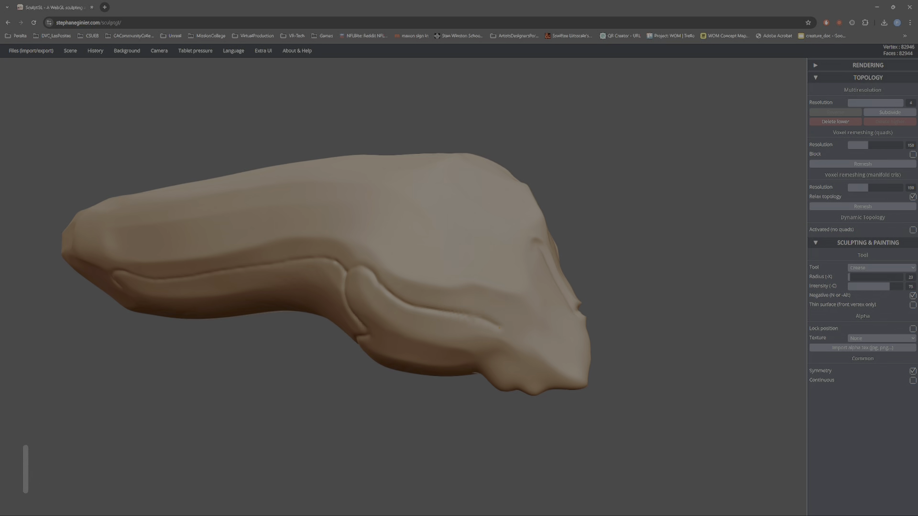
pyautogui.moveTo(511, 348)
pyautogui.mouseDown()
pyautogui.moveTo(557, 385)
pyautogui.moveTo(424, 292)
pyautogui.mouseUp()
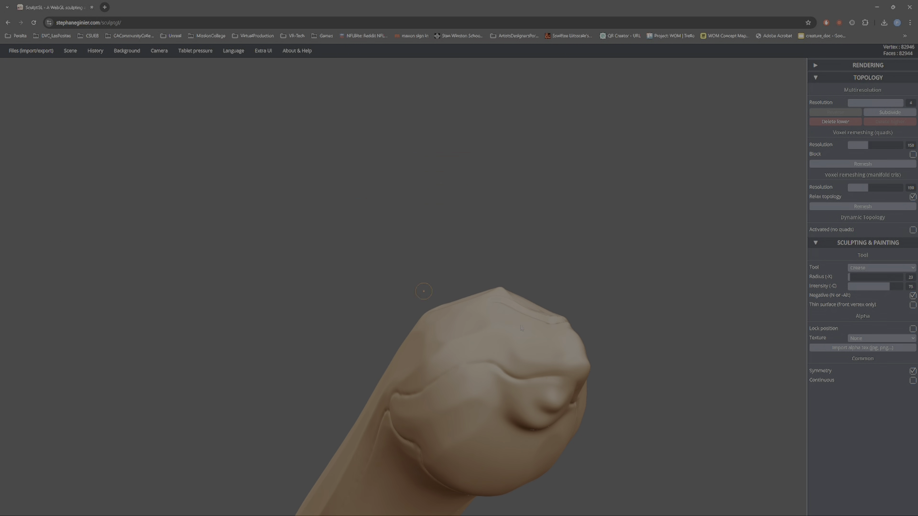
pyautogui.moveTo(588, 401)
pyautogui.mouseDown()
pyautogui.moveTo(600, 402)
pyautogui.moveTo(545, 402)
pyautogui.moveTo(639, 389)
pyautogui.moveTo(663, 368)
pyautogui.moveTo(549, 399)
pyautogui.moveTo(427, 352)
pyautogui.moveTo(633, 389)
pyautogui.mouseUp()
pyautogui.moveTo(288, 334); pyautogui.dragTo(335, 310)
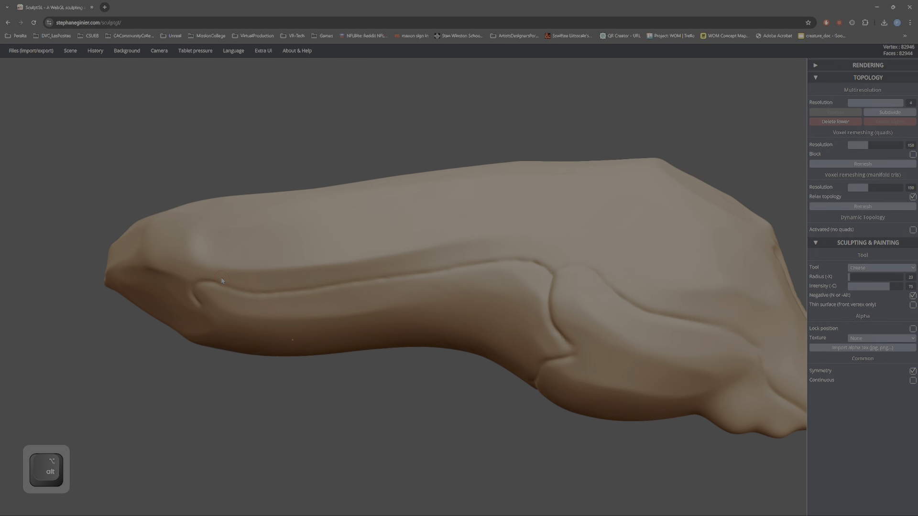
# Extend the side crease's hooked rear end across the underside of the skull, adding short branching creases.
pyautogui.keyDown('ctrl'); pyautogui.moveTo(221, 281); pyautogui.dragTo(263, 357, button='right'); pyautogui.keyUp('ctrl')
pyautogui.keyDown('alt'); pyautogui.moveTo(263, 287); pyautogui.dragTo(186, 246, button='right'); pyautogui.keyUp('alt')
pyautogui.keyDown('ctrl'); pyautogui.moveTo(185, 247); pyautogui.dragTo(199, 291, button='right'); pyautogui.keyUp('ctrl')
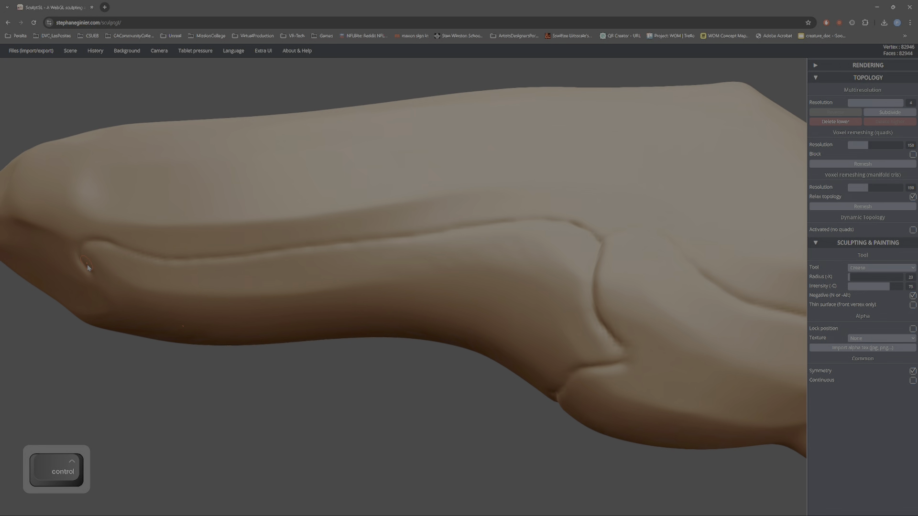
pyautogui.moveTo(102, 272); pyautogui.dragTo(324, 153, button='right')
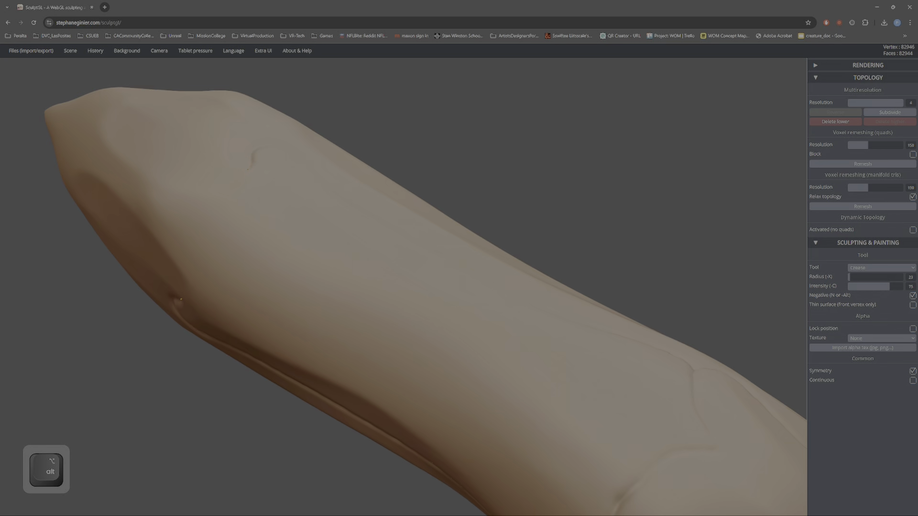
pyautogui.keyDown('alt'); pyautogui.moveTo(176, 281); pyautogui.dragTo(163, 258); pyautogui.keyUp('alt')
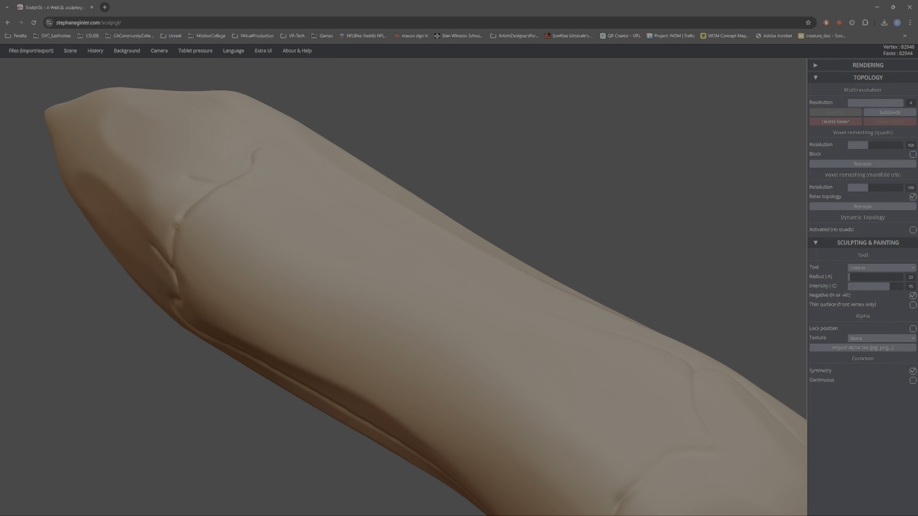
pyautogui.moveTo(176, 227); pyautogui.dragTo(183, 217)
pyautogui.moveTo(202, 205); pyautogui.dragTo(184, 226, button='right')
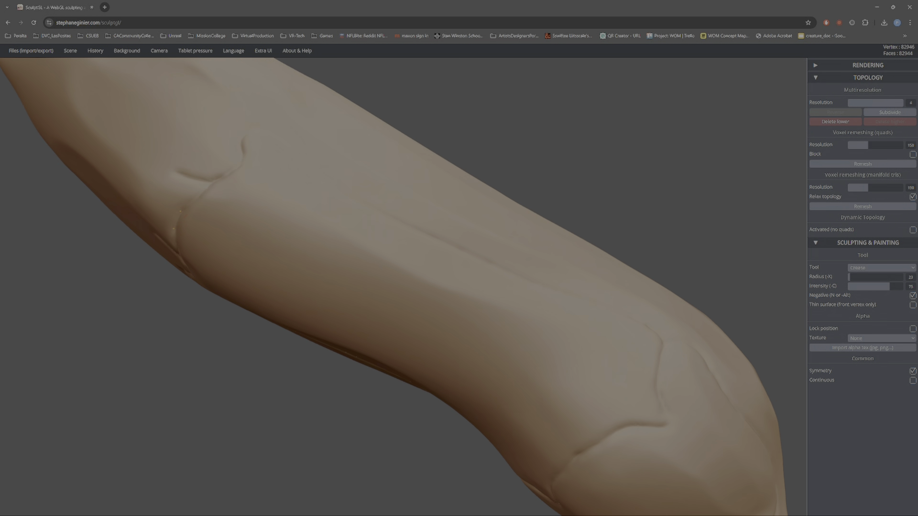
pyautogui.moveTo(183, 258)
pyautogui.mouseDown(button='right')
pyautogui.moveTo(157, 280)
pyautogui.moveTo(174, 268)
pyautogui.moveTo(158, 249)
pyautogui.mouseUp(button='right')
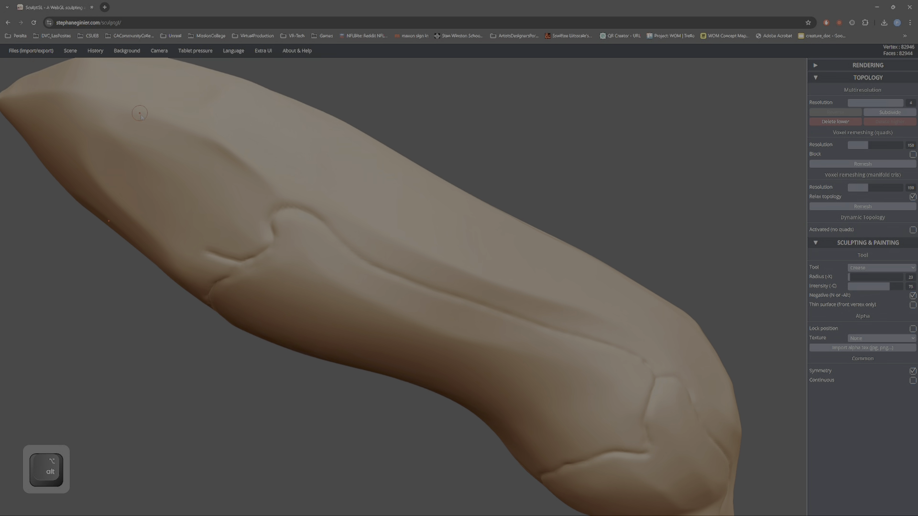
# Enlarge the Crease radius and raise a ridge along the upper edge of the side crease up to the jaw's rear.
pyautogui.moveTo(285, 100)
pyautogui.keyDown('alt'); pyautogui.mouseDown(button='right')
pyautogui.moveTo(129, 181)
pyautogui.moveTo(369, 207)
pyautogui.moveTo(308, 158)
pyautogui.mouseUp(button='right'); pyautogui.keyUp('alt')
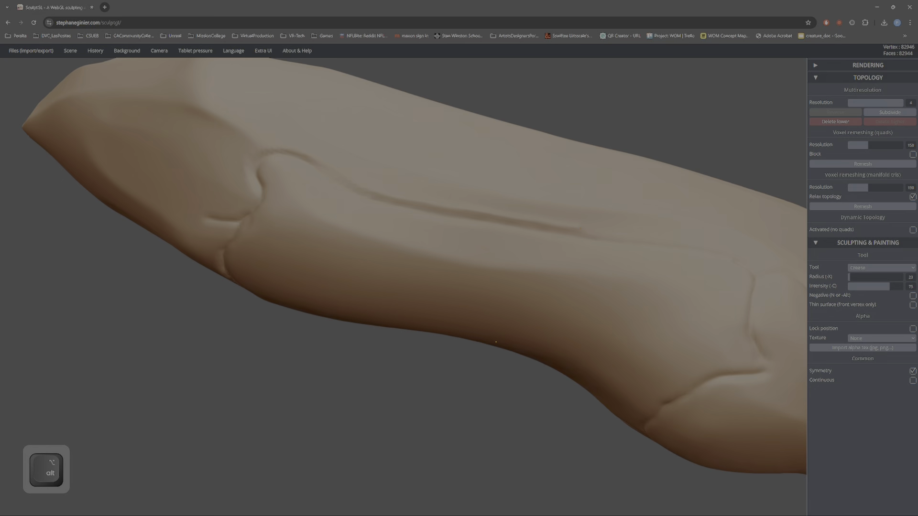
pyautogui.keyDown('alt'); pyautogui.moveTo(604, 233); pyautogui.dragTo(246, 308, button='right'); pyautogui.keyUp('alt')
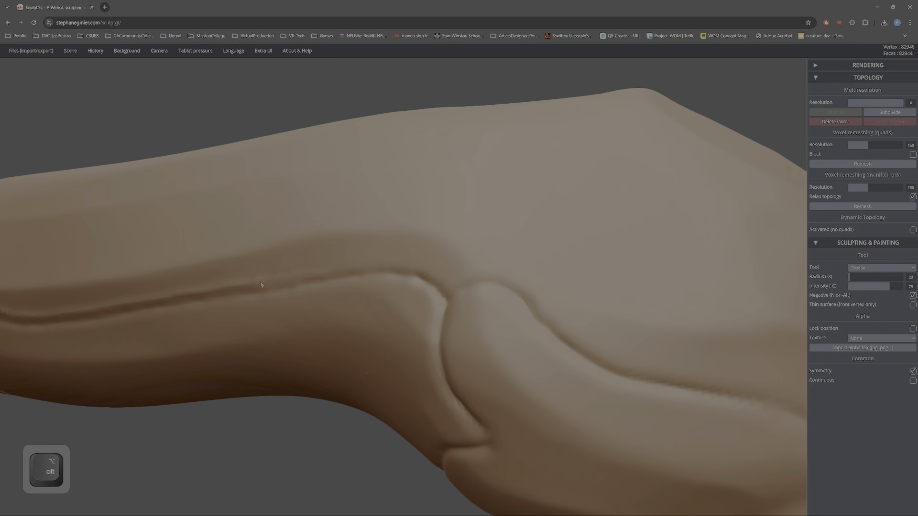
pyautogui.press('x')
pyautogui.moveTo(312, 274)
pyautogui.keyDown('alt'); pyautogui.mouseDown()
pyautogui.moveTo(414, 263)
pyautogui.moveTo(435, 279)
pyautogui.mouseUp(); pyautogui.keyUp('alt')
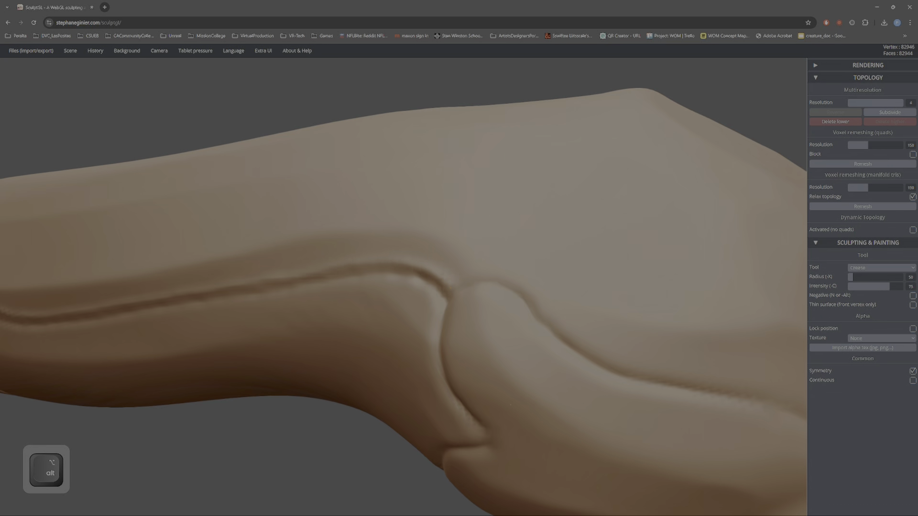
pyautogui.press('alt')
pyautogui.scroll(-2, 483, 270)
pyautogui.scroll(-2, 448, 306)
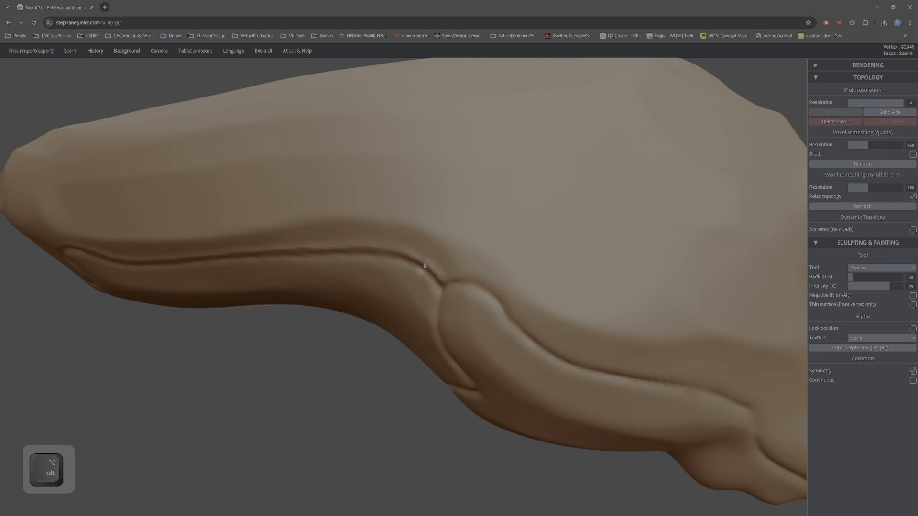
pyautogui.moveTo(424, 267); pyautogui.dragTo(546, 263, button='right')
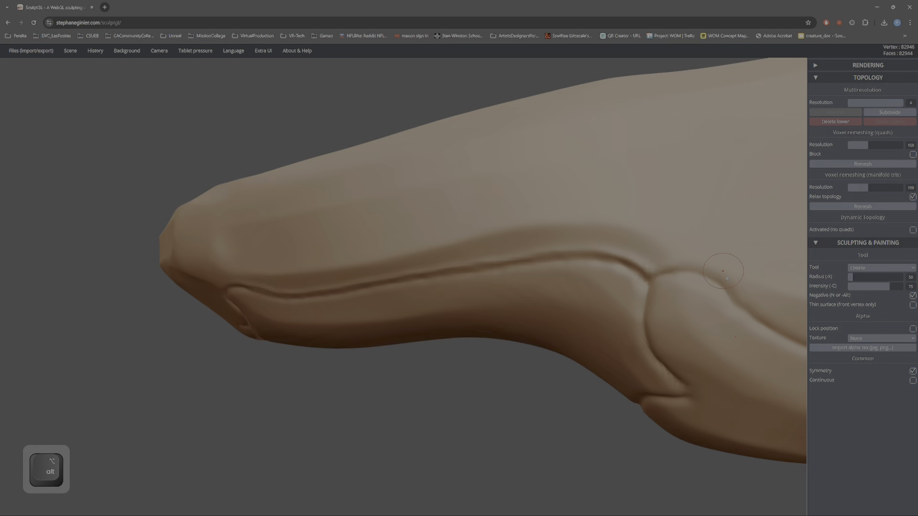
# Raise a long ridge with Crease from behind the jaw along the skull's side, turning up over the rear in a jagged contour.
pyautogui.moveTo(714, 272)
pyautogui.mouseDown()
pyautogui.moveTo(634, 234)
pyautogui.moveTo(572, 222)
pyautogui.moveTo(253, 265)
pyautogui.moveTo(226, 255)
pyautogui.moveTo(215, 217)
pyautogui.mouseUp()
pyautogui.moveTo(225, 167); pyautogui.dragTo(251, 287)
pyautogui.moveTo(217, 239)
pyautogui.mouseDown()
pyautogui.moveTo(225, 291)
pyautogui.moveTo(246, 287)
pyautogui.moveTo(253, 261)
pyautogui.moveTo(241, 238)
pyautogui.moveTo(204, 215)
pyautogui.mouseUp()
pyautogui.moveTo(203, 149)
pyautogui.mouseDown()
pyautogui.moveTo(218, 210)
pyautogui.moveTo(253, 146)
pyautogui.mouseUp()
pyautogui.moveTo(366, 143); pyautogui.dragTo(385, 133)
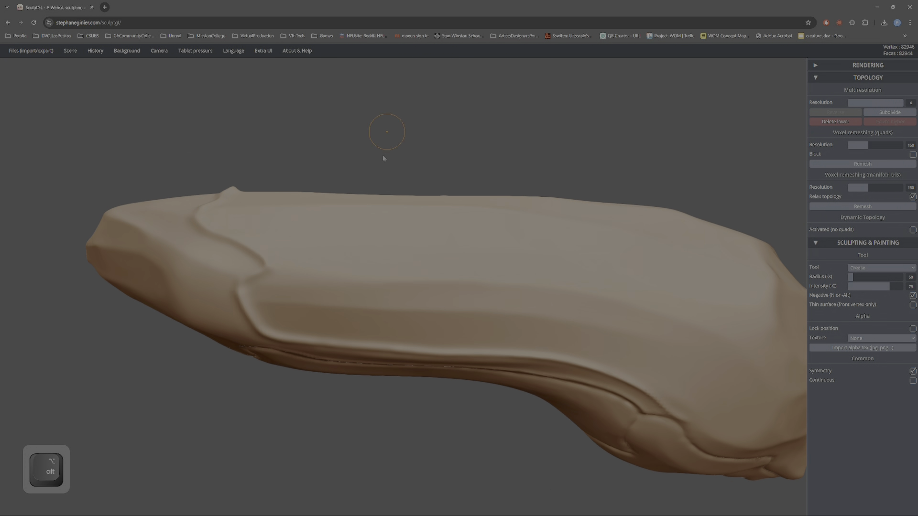
# Refine the jagged contour across the rear top of the skull with Crease and undo the last stroke.
pyautogui.moveTo(457, 315); pyautogui.dragTo(487, 330)
pyautogui.moveTo(133, 188); pyautogui.dragTo(136, 239)
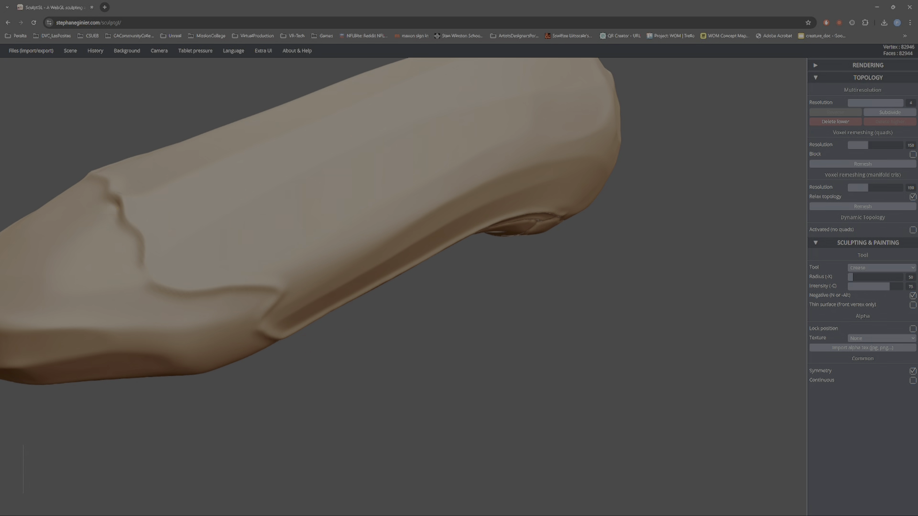
pyautogui.moveTo(137, 236)
pyautogui.mouseDown()
pyautogui.moveTo(146, 287)
pyautogui.moveTo(267, 292)
pyautogui.mouseUp()
pyautogui.moveTo(265, 292)
pyautogui.mouseDown(button='right')
pyautogui.moveTo(208, 241)
pyautogui.moveTo(271, 311)
pyautogui.moveTo(225, 275)
pyautogui.mouseUp(button='right')
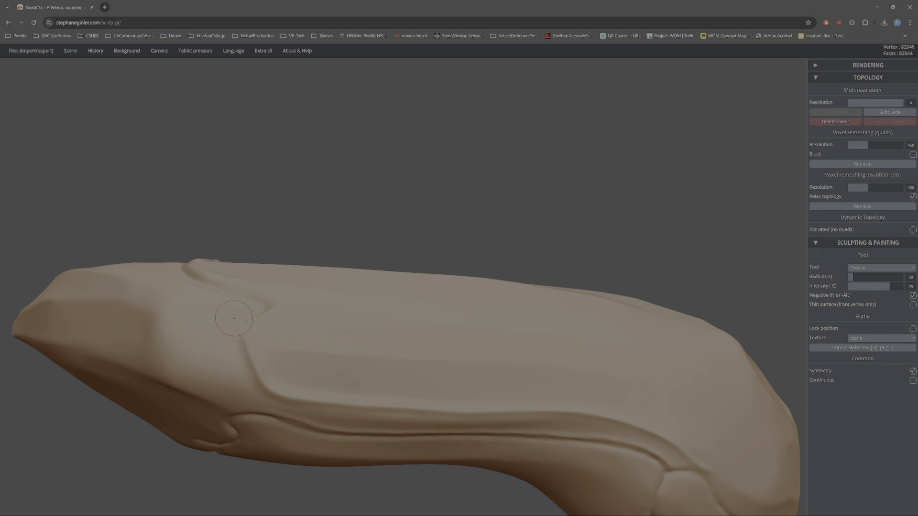
pyautogui.hotkey('ctrl', 'z')
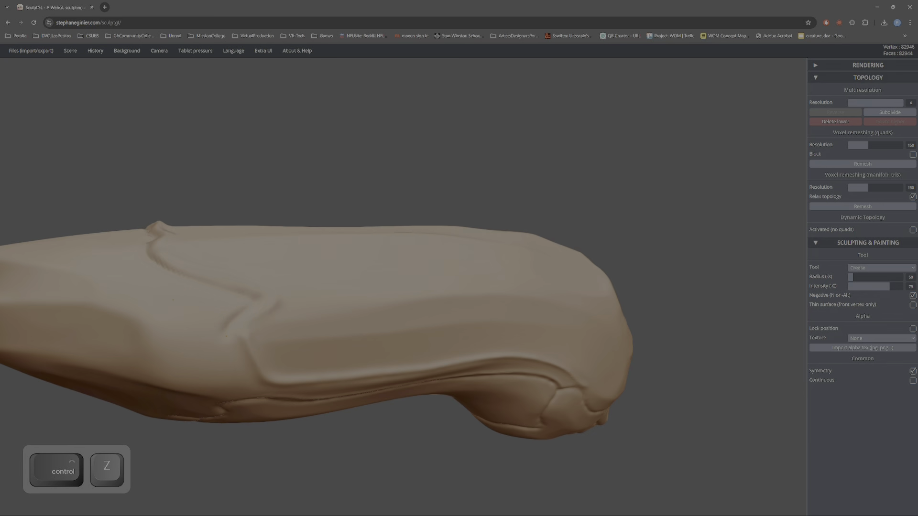
# Carve creases down the rear side of the skull, joining the jagged contour to the side crease's hooked end.
pyautogui.moveTo(226, 336); pyautogui.dragTo(262, 390)
pyautogui.moveTo(262, 389); pyautogui.dragTo(244, 331, button='right')
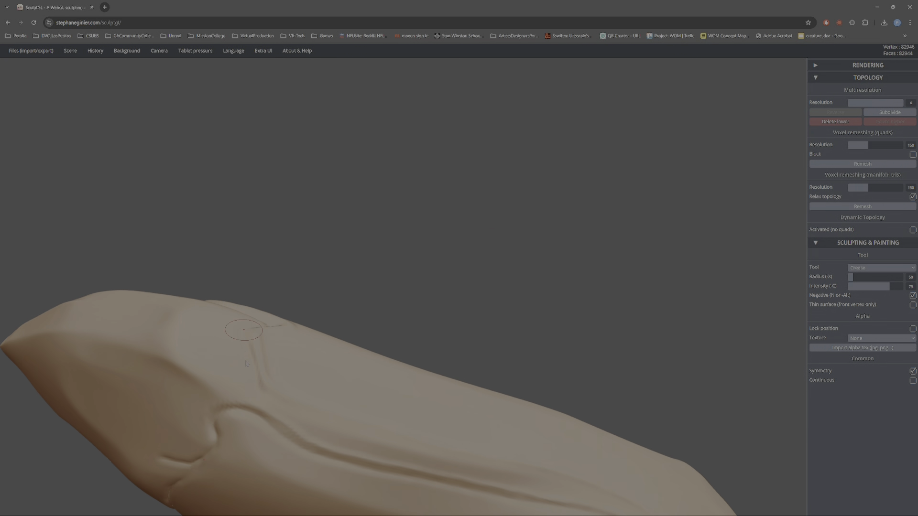
pyautogui.moveTo(258, 400); pyautogui.dragTo(253, 412)
pyautogui.moveTo(253, 412)
pyautogui.mouseDown(button='right')
pyautogui.moveTo(270, 390)
pyautogui.moveTo(323, 392)
pyautogui.mouseUp(button='right')
pyautogui.keyDown('ctrl'); pyautogui.click(258, 387); pyautogui.keyUp('ctrl')
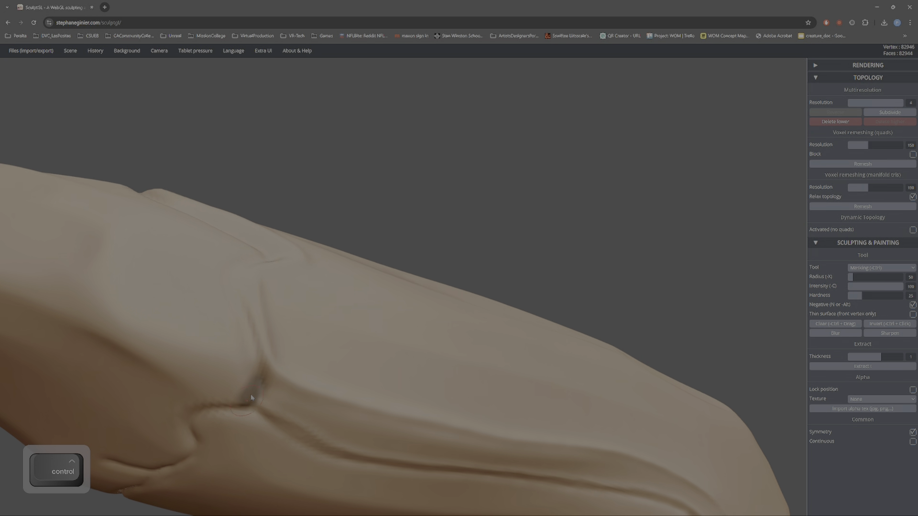
pyautogui.hotkey('ctrl', 'z')
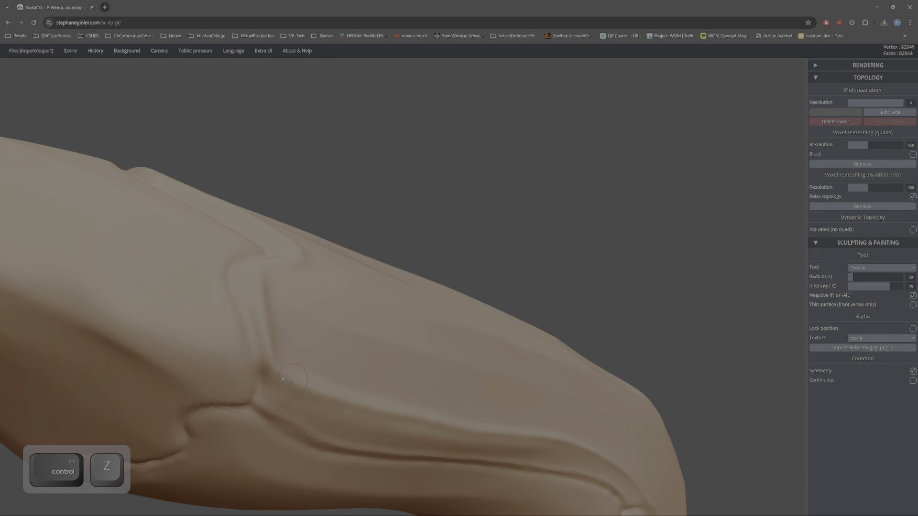
pyautogui.moveTo(261, 362)
pyautogui.mouseDown()
pyautogui.moveTo(258, 390)
pyautogui.moveTo(243, 407)
pyautogui.mouseUp()
pyautogui.moveTo(238, 334); pyautogui.dragTo(263, 415, button='right')
pyautogui.press('alt')
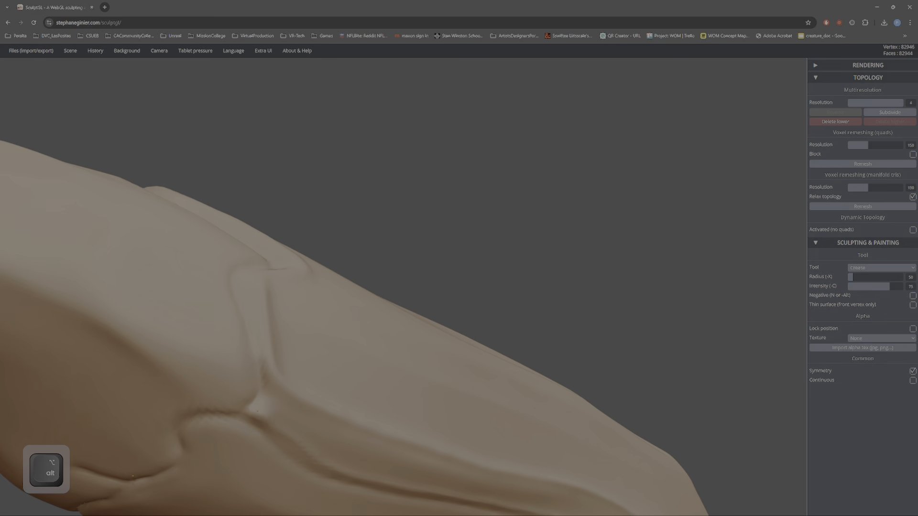
# Carve a curl at the mouth corner and sculpt a wavy Crease fold above the upper lip toward the muzzle tip.
pyautogui.moveTo(334, 378)
pyautogui.mouseDown(button='right')
pyautogui.moveTo(250, 393)
pyautogui.moveTo(287, 317)
pyautogui.moveTo(162, 310)
pyautogui.moveTo(384, 417)
pyautogui.moveTo(170, 237)
pyautogui.mouseUp(button='right')
pyautogui.moveTo(314, 323)
pyautogui.keyDown('ctrl'); pyautogui.mouseDown(button='right')
pyautogui.moveTo(392, 260)
pyautogui.moveTo(486, 335)
pyautogui.moveTo(671, 354)
pyautogui.moveTo(434, 371)
pyautogui.moveTo(385, 314)
pyautogui.moveTo(492, 267)
pyautogui.moveTo(301, 311)
pyautogui.moveTo(356, 304)
pyautogui.moveTo(379, 344)
pyautogui.moveTo(382, 378)
pyautogui.moveTo(345, 410)
pyautogui.moveTo(376, 346)
pyautogui.mouseUp(button='right'); pyautogui.keyUp('ctrl')
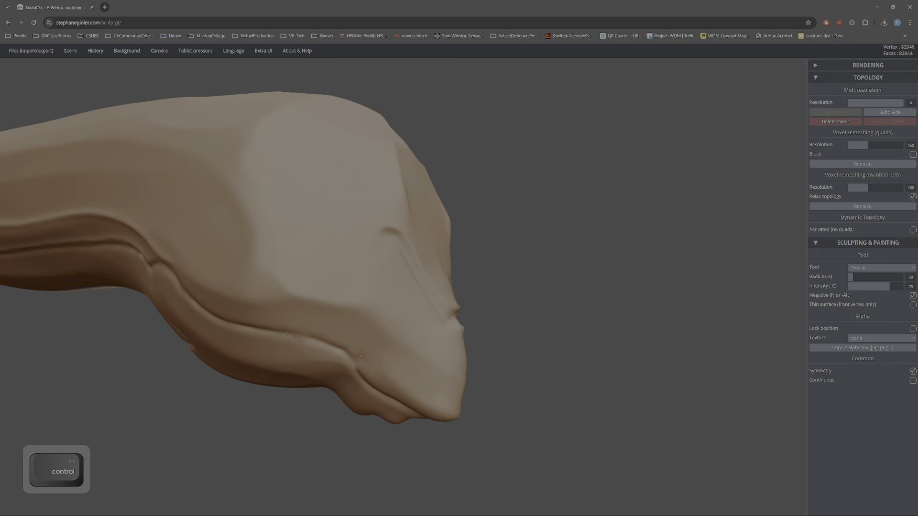
pyautogui.moveTo(360, 356)
pyautogui.mouseDown()
pyautogui.moveTo(367, 329)
pyautogui.moveTo(360, 358)
pyautogui.mouseUp()
pyautogui.moveTo(360, 357)
pyautogui.mouseDown(button='right')
pyautogui.moveTo(365, 333)
pyautogui.moveTo(375, 363)
pyautogui.moveTo(368, 384)
pyautogui.mouseUp(button='right')
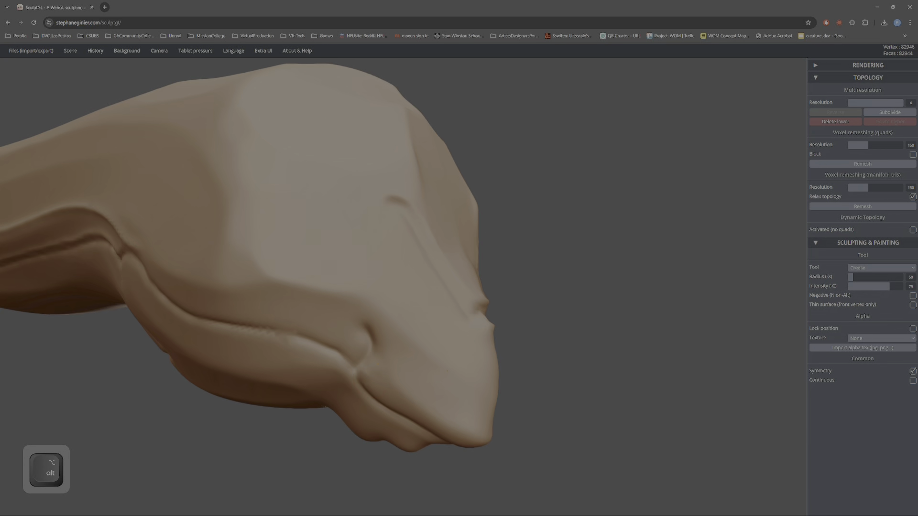
pyautogui.moveTo(383, 356)
pyautogui.keyDown('alt'); pyautogui.mouseDown()
pyautogui.moveTo(368, 321)
pyautogui.moveTo(310, 310)
pyautogui.moveTo(274, 285)
pyautogui.moveTo(350, 289)
pyautogui.moveTo(453, 379)
pyautogui.moveTo(487, 395)
pyautogui.mouseUp(); pyautogui.keyUp('alt')
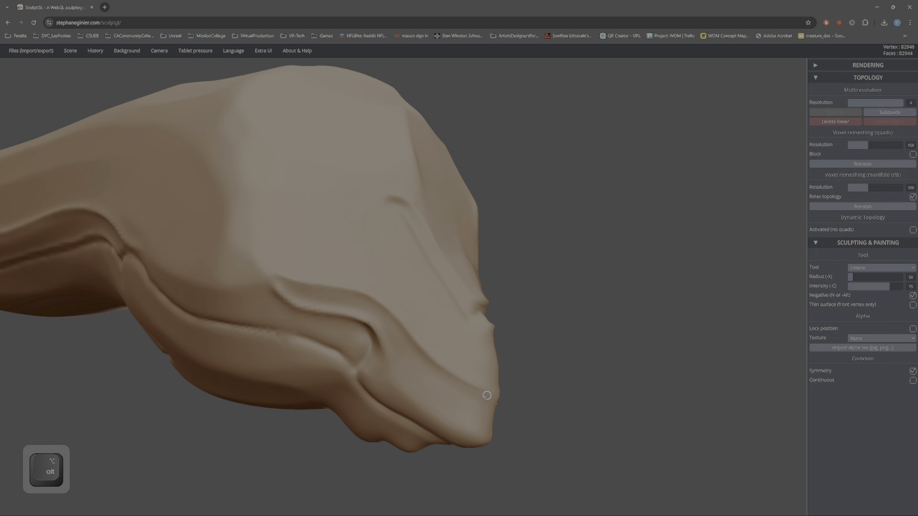
pyautogui.moveTo(487, 396)
pyautogui.mouseDown(button='right')
pyautogui.moveTo(420, 395)
pyautogui.moveTo(415, 387)
pyautogui.moveTo(469, 504)
pyautogui.moveTo(473, 492)
pyautogui.mouseUp(button='right')
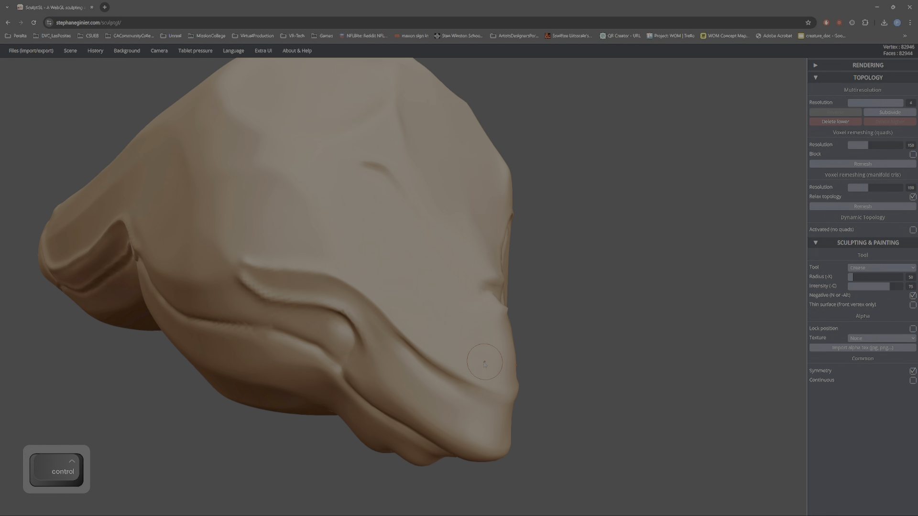
pyautogui.keyDown('ctrl'); pyautogui.moveTo(486, 363); pyautogui.dragTo(473, 470, button='right'); pyautogui.keyUp('ctrl')
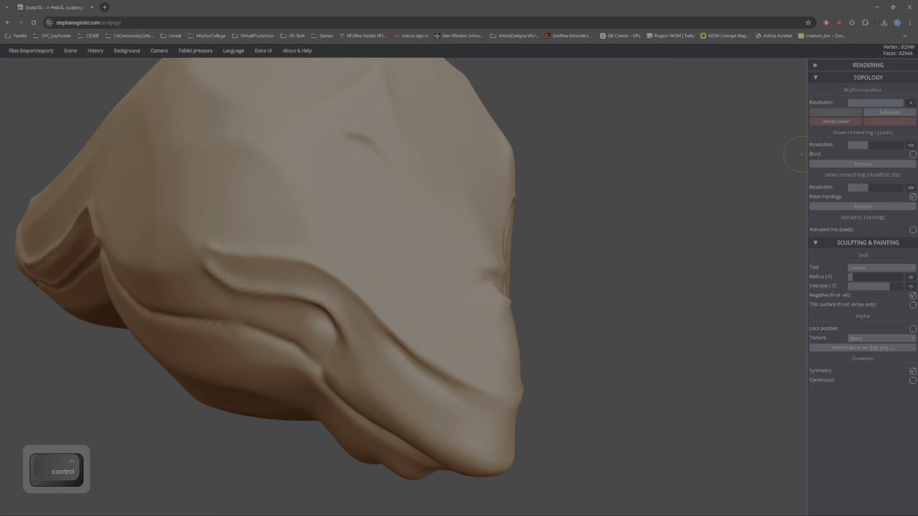
# Subdivide the mesh once and save the scene as xenomorphish_02.sgl in the tmp folder.
pyautogui.click(891, 114)
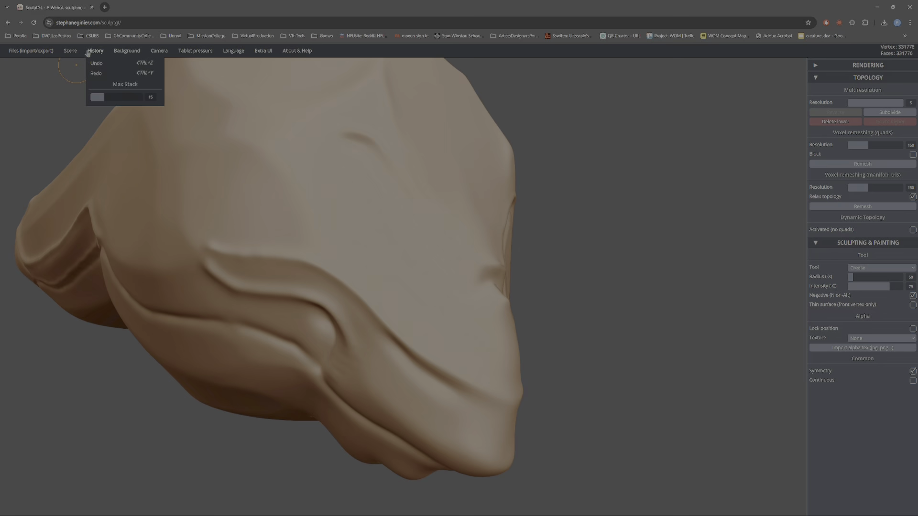
pyautogui.moveTo(70, 54)
pyautogui.moveTo(43, 51)
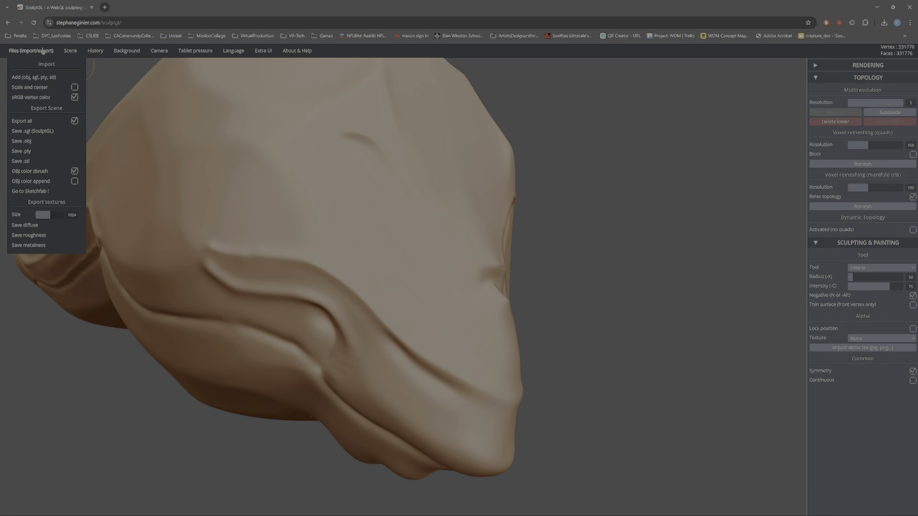
pyautogui.click(32, 131)
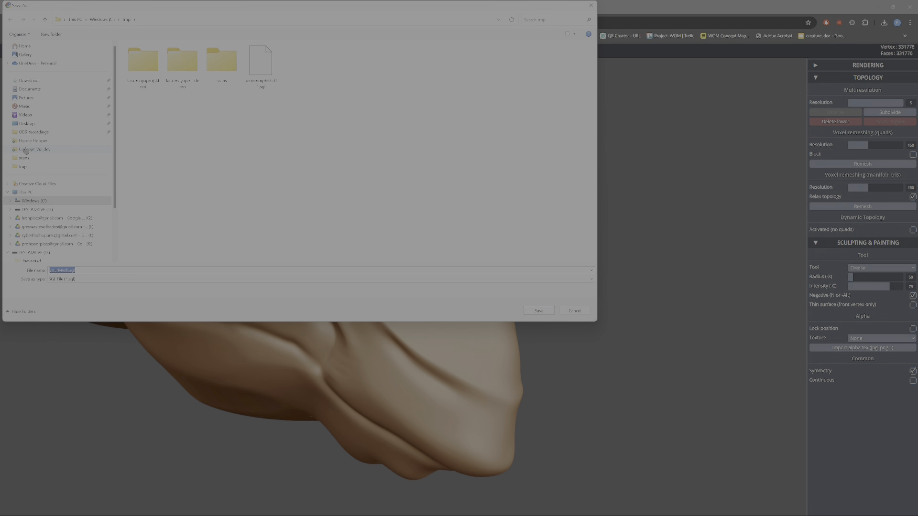
pyautogui.click(262, 73)
pyautogui.doubleClick(86, 271)
pyautogui.press('End')
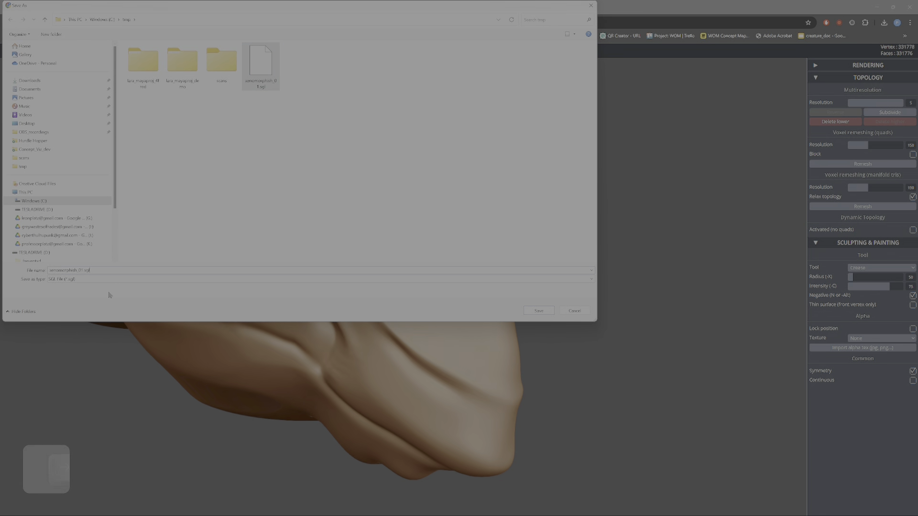
pyautogui.press('BackSpace')
pyautogui.press('BackSpace')
pyautogui.press('BackSpace')
pyautogui.press('BackSpace')
pyautogui.press('BackSpace')
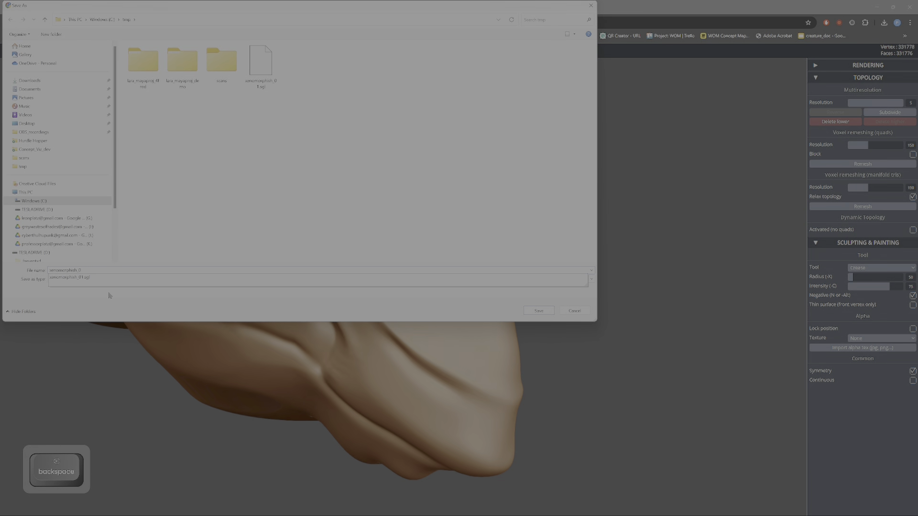
pyautogui.write('2')
pyautogui.press('Return')
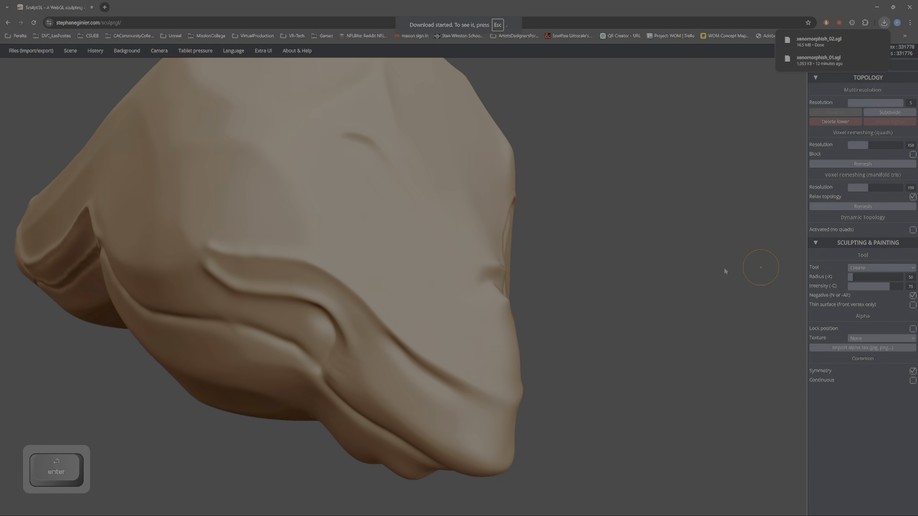
# Raise a short curved ridge with Crease on the side of the muzzle, between the nose bridge and the lip fold.
pyautogui.moveTo(621, 279)
pyautogui.mouseDown()
pyautogui.moveTo(602, 301)
pyautogui.moveTo(628, 316)
pyautogui.moveTo(529, 321)
pyautogui.mouseUp()
pyautogui.keyDown('ctrl'); pyautogui.moveTo(611, 379); pyautogui.dragTo(459, 242, button='right'); pyautogui.keyUp('ctrl')
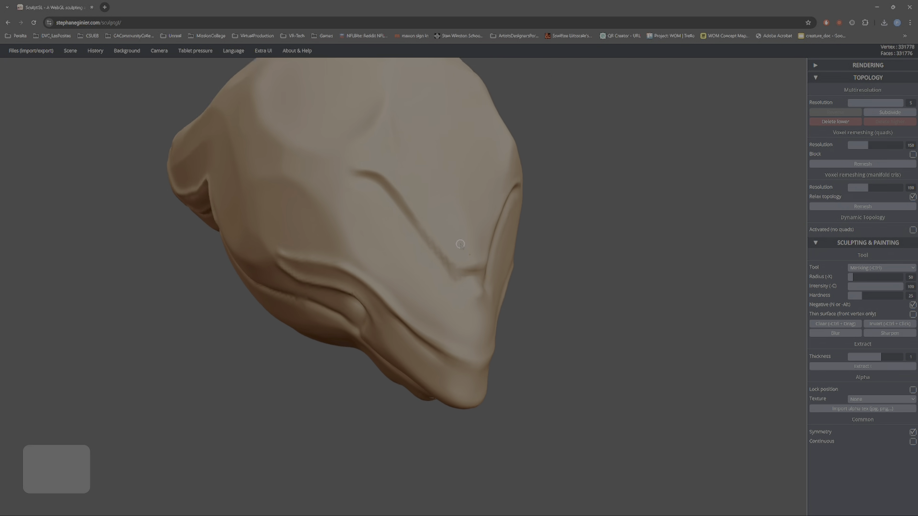
pyautogui.moveTo(540, 256); pyautogui.dragTo(611, 268)
pyautogui.keyDown('ctrl'); pyautogui.moveTo(610, 268); pyautogui.dragTo(563, 319, button='right'); pyautogui.keyUp('ctrl')
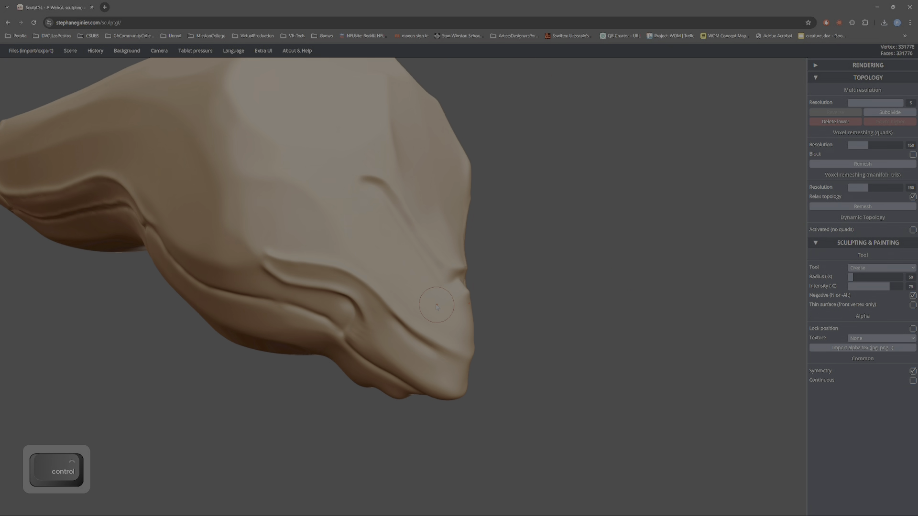
pyautogui.moveTo(427, 278)
pyautogui.keyDown('alt'); pyautogui.mouseDown()
pyautogui.moveTo(444, 292)
pyautogui.moveTo(446, 313)
pyautogui.moveTo(430, 337)
pyautogui.mouseUp(); pyautogui.keyUp('alt')
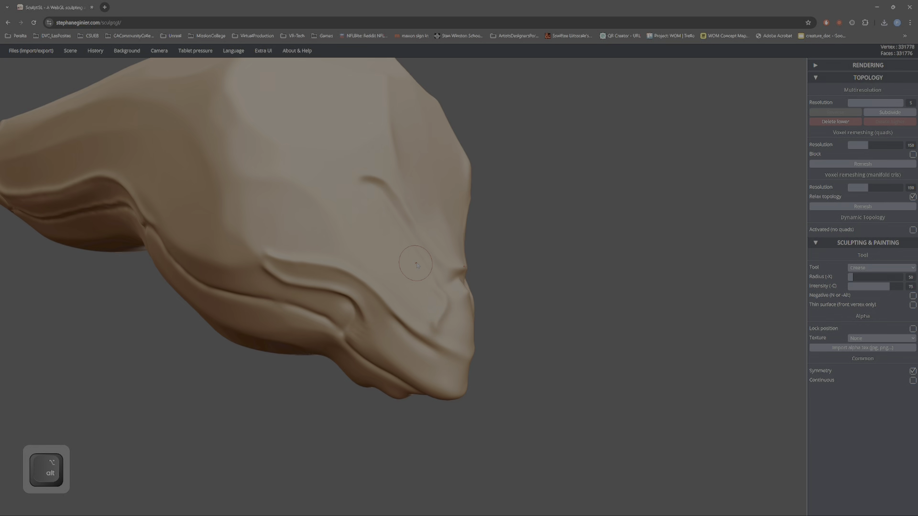
# Build up the side of the muzzle between the nose bridge and the lip fold with clay Brush strokes.
pyautogui.press('1')
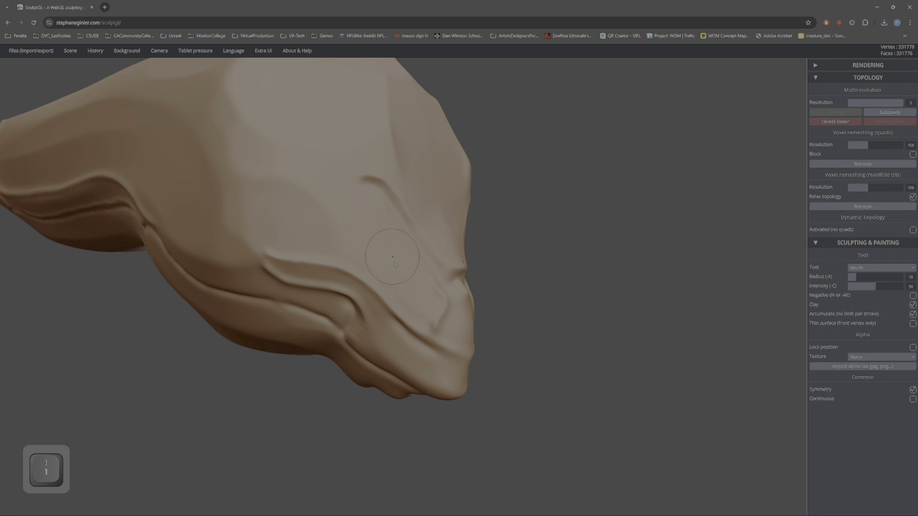
pyautogui.moveTo(414, 278); pyautogui.dragTo(422, 308)
pyautogui.moveTo(536, 296); pyautogui.dragTo(373, 305)
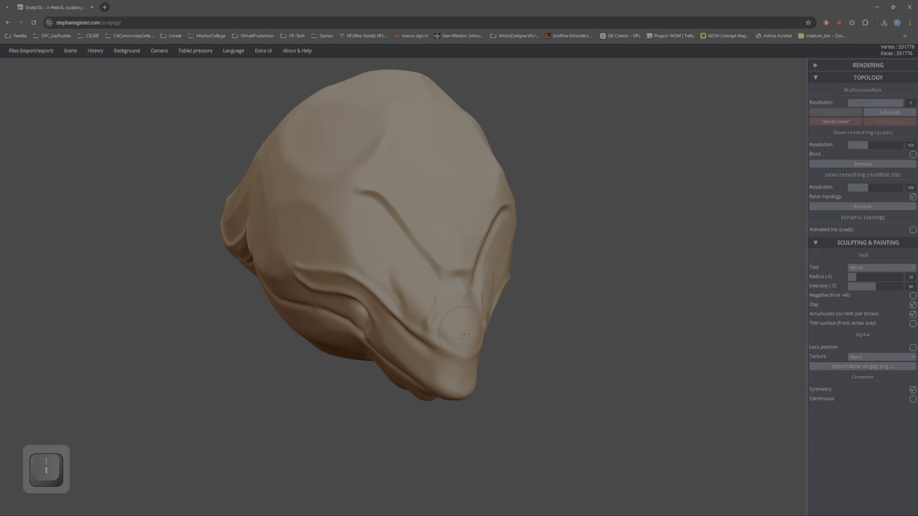
pyautogui.scroll(5, 462, 336)
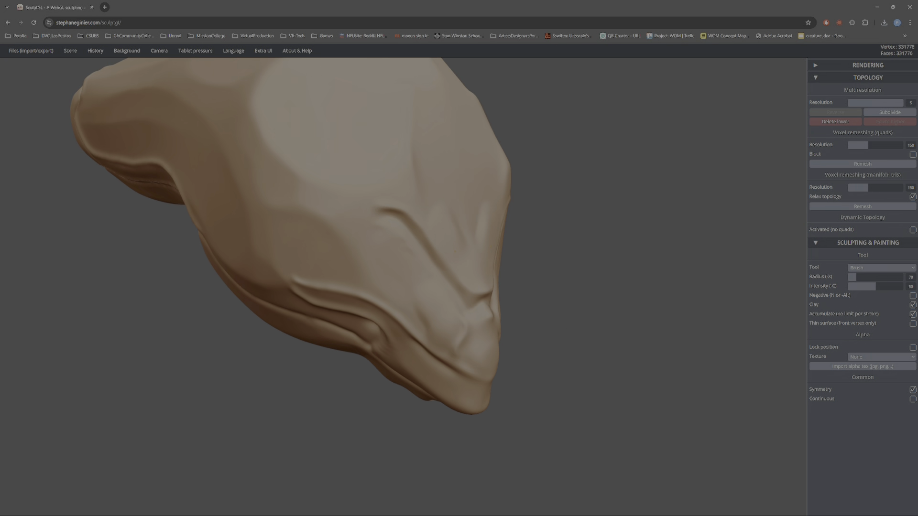
pyautogui.moveTo(465, 269); pyautogui.dragTo(518, 239, button='right')
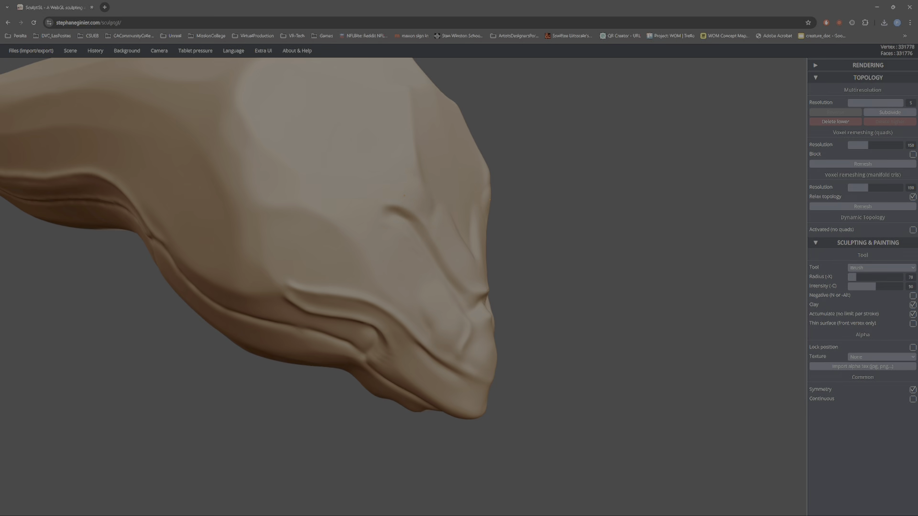
# Extend the brow ridge backward and hollow out an eye socket beneath it with the Brush.
pyautogui.moveTo(358, 203)
pyautogui.mouseDown(button='right')
pyautogui.moveTo(287, 210)
pyautogui.moveTo(461, 214)
pyautogui.moveTo(334, 225)
pyautogui.moveTo(375, 229)
pyautogui.mouseUp(button='right')
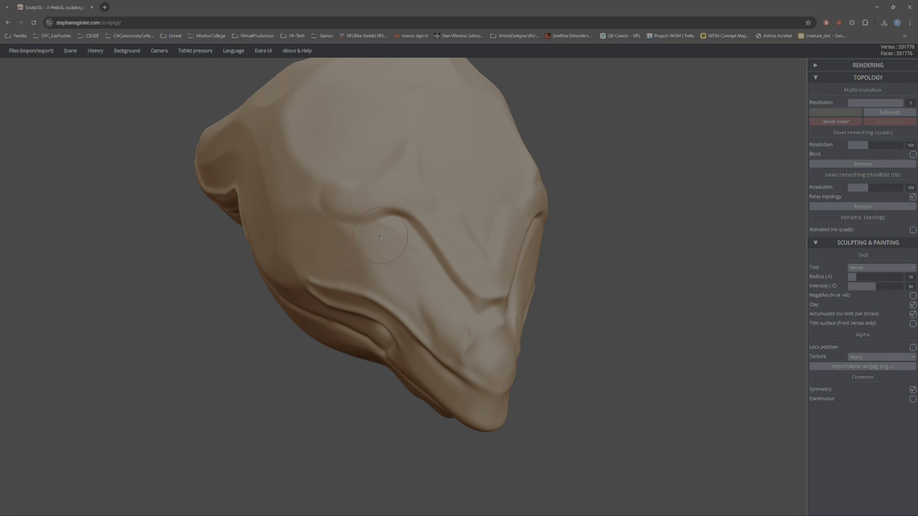
pyautogui.press('alt')
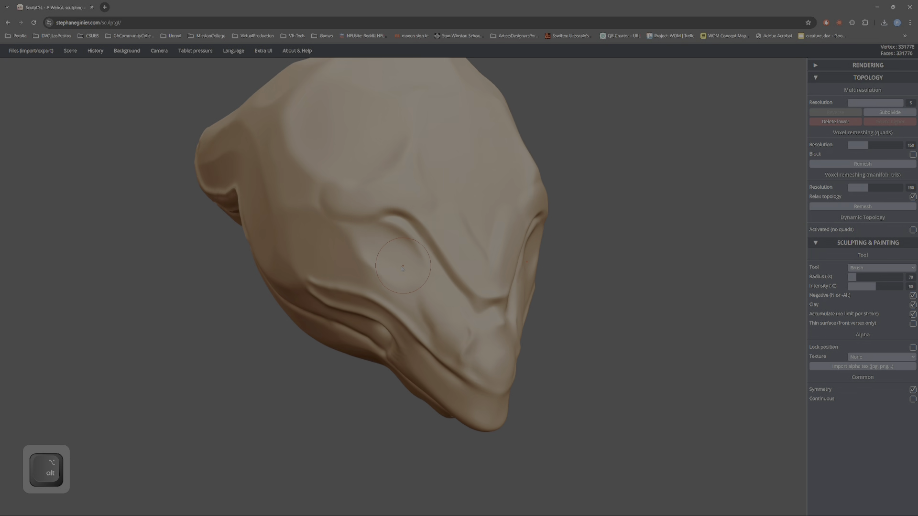
pyautogui.keyDown('alt'); pyautogui.moveTo(403, 269); pyautogui.dragTo(389, 241); pyautogui.keyUp('alt')
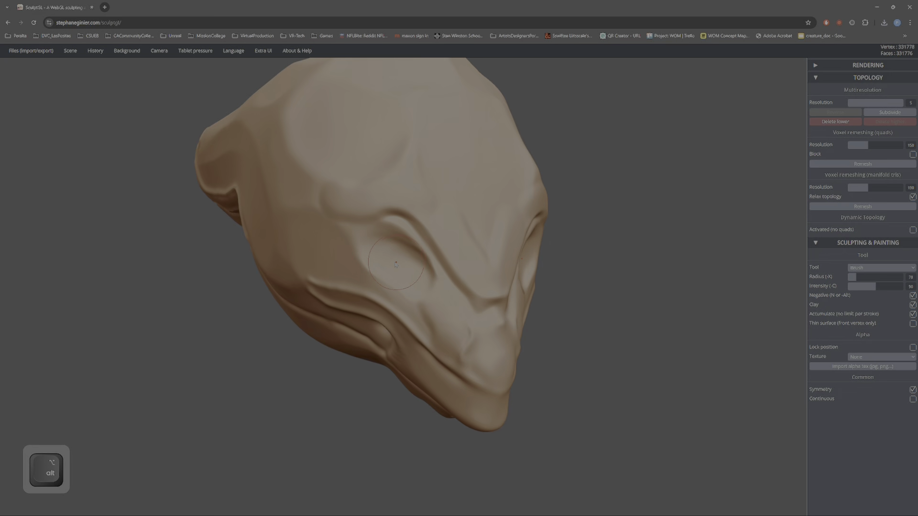
pyautogui.moveTo(411, 279); pyautogui.dragTo(543, 272, button='right')
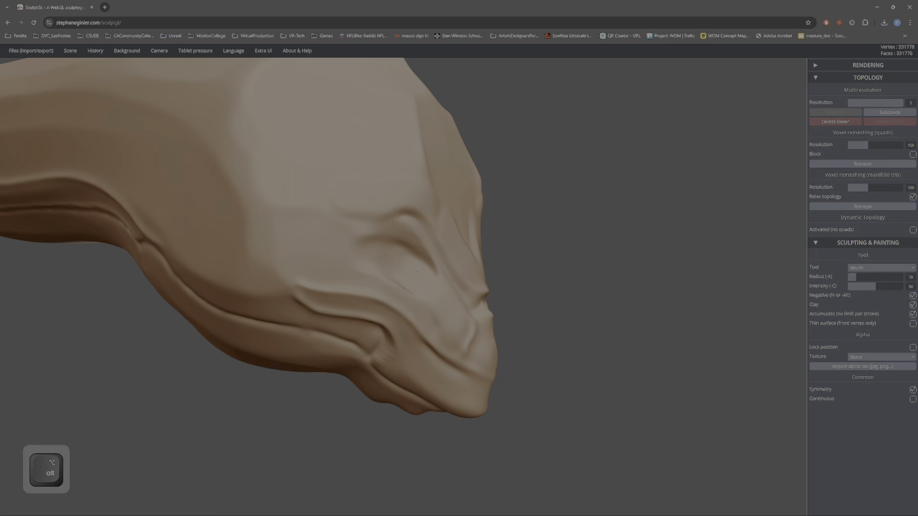
# Carve in below the nose and shape a hollow on the front of the muzzle tip with the Brush.
pyautogui.moveTo(730, 174)
pyautogui.mouseDown(button='right')
pyautogui.moveTo(573, 277)
pyautogui.moveTo(502, 342)
pyautogui.moveTo(389, 250)
pyautogui.moveTo(420, 267)
pyautogui.moveTo(442, 297)
pyautogui.moveTo(498, 274)
pyautogui.mouseUp(button='right')
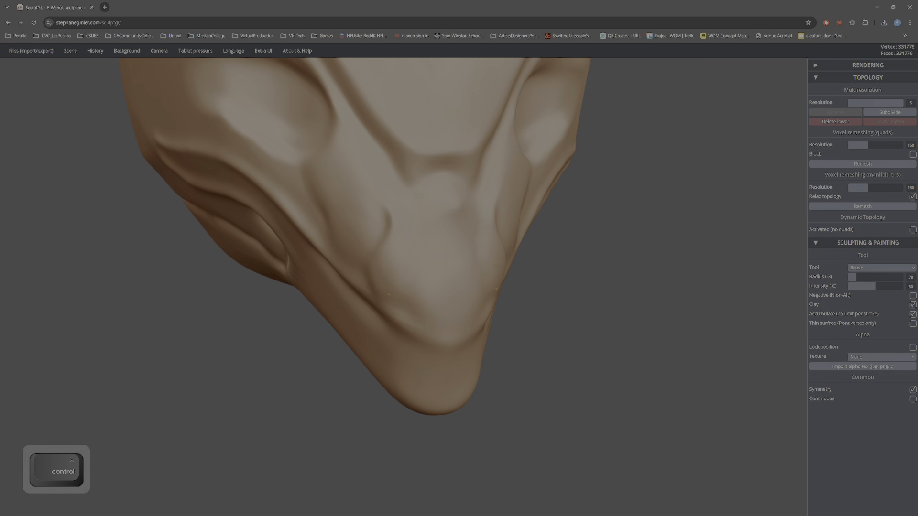
pyautogui.moveTo(388, 295)
pyautogui.mouseDown()
pyautogui.moveTo(447, 316)
pyautogui.moveTo(401, 303)
pyautogui.mouseUp()
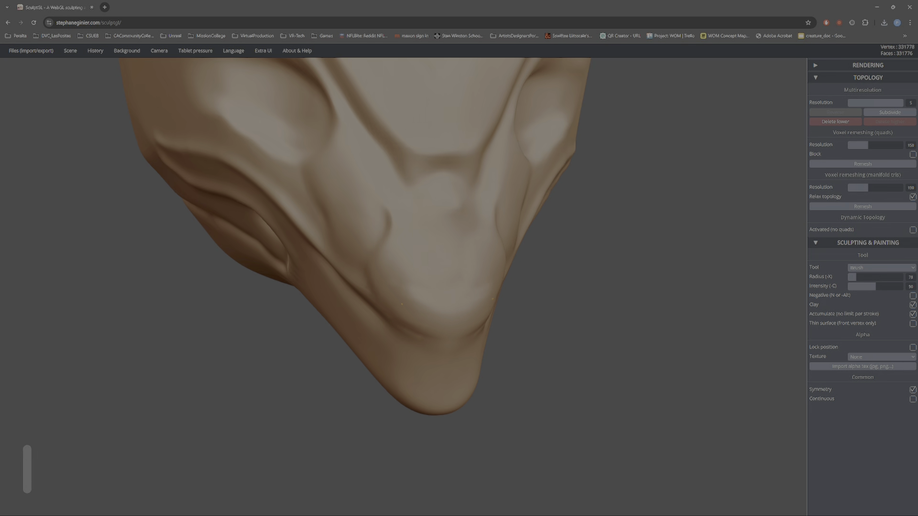
pyautogui.moveTo(401, 304)
pyautogui.mouseDown(button='right')
pyautogui.moveTo(569, 209)
pyautogui.moveTo(478, 266)
pyautogui.moveTo(555, 213)
pyautogui.mouseUp(button='right')
pyautogui.moveTo(535, 202)
pyautogui.mouseDown()
pyautogui.moveTo(551, 239)
pyautogui.moveTo(548, 277)
pyautogui.moveTo(548, 200)
pyautogui.moveTo(540, 279)
pyautogui.moveTo(557, 302)
pyautogui.mouseUp()
pyautogui.moveTo(604, 309)
pyautogui.mouseDown(button='right')
pyautogui.moveTo(614, 291)
pyautogui.moveTo(669, 280)
pyautogui.mouseUp(button='right')
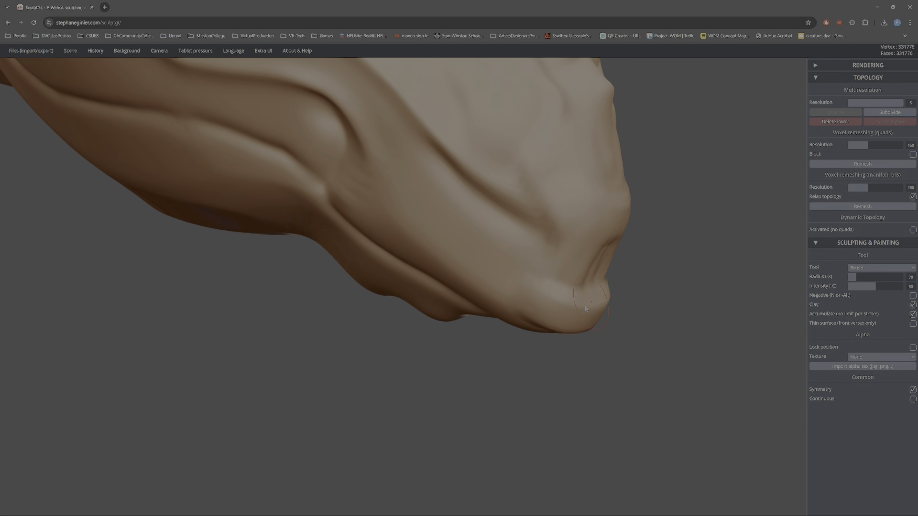
# Shape the side of the muzzle tip with the Brush, forming a vertical edge from the lip fold's end down to the lip.
pyautogui.moveTo(544, 177); pyautogui.dragTo(539, 186)
pyautogui.moveTo(572, 200); pyautogui.dragTo(542, 206, button='right')
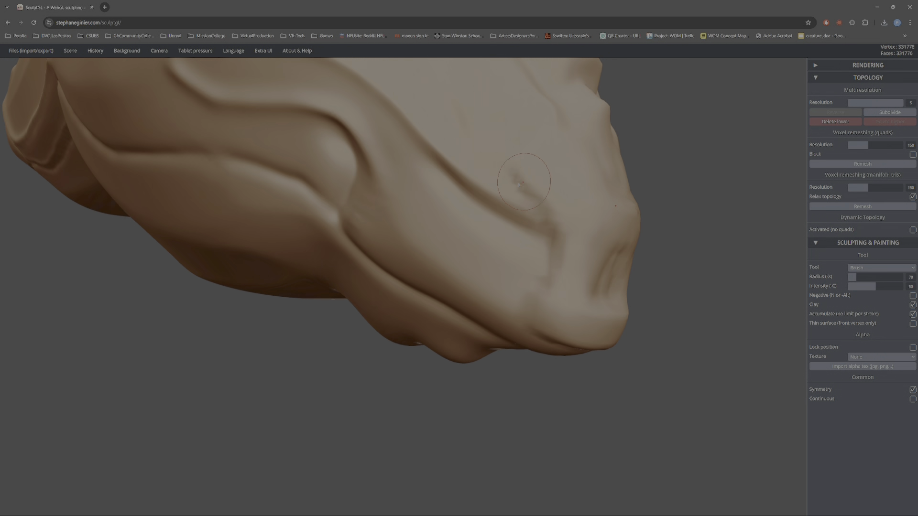
pyautogui.moveTo(530, 184); pyautogui.dragTo(544, 268)
pyautogui.moveTo(531, 235); pyautogui.dragTo(535, 297)
pyautogui.moveTo(617, 299)
pyautogui.mouseDown(button='right')
pyautogui.moveTo(524, 305)
pyautogui.moveTo(592, 328)
pyautogui.moveTo(497, 262)
pyautogui.moveTo(518, 334)
pyautogui.moveTo(393, 299)
pyautogui.moveTo(571, 291)
pyautogui.moveTo(482, 387)
pyautogui.moveTo(532, 359)
pyautogui.mouseUp(button='right')
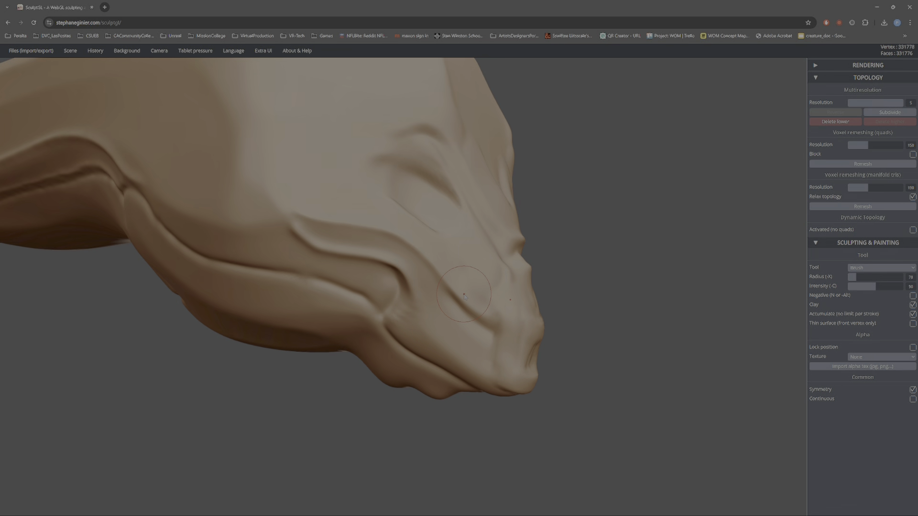
# Sharpen the edges around the front plane of the muzzle tip and below the nose with Crease strokes.
pyautogui.press('7')
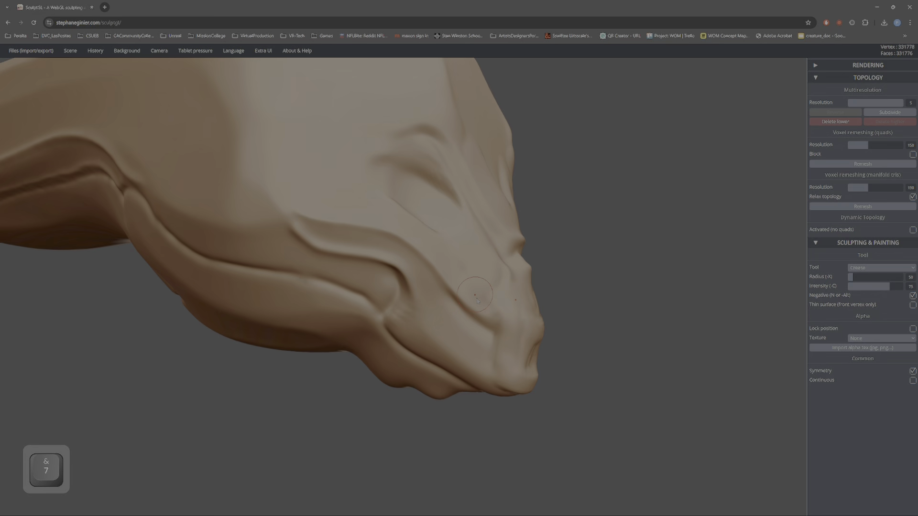
pyautogui.press('alt')
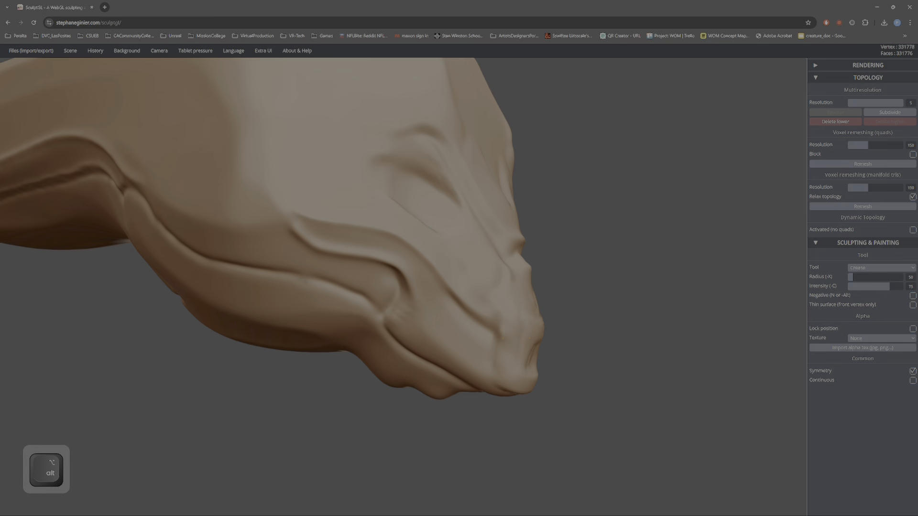
pyautogui.keyDown('alt'); pyautogui.moveTo(508, 383); pyautogui.dragTo(520, 389); pyautogui.keyUp('alt')
pyautogui.moveTo(545, 411)
pyautogui.mouseDown()
pyautogui.moveTo(408, 370)
pyautogui.moveTo(407, 395)
pyautogui.mouseUp()
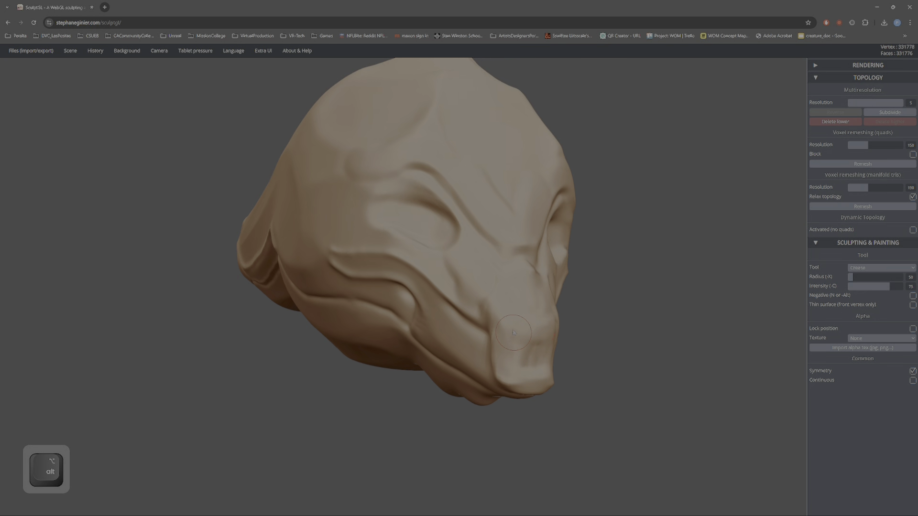
pyautogui.keyDown('alt'); pyautogui.moveTo(493, 308); pyautogui.dragTo(549, 338); pyautogui.keyUp('alt')
pyautogui.moveTo(542, 308); pyautogui.dragTo(655, 310)
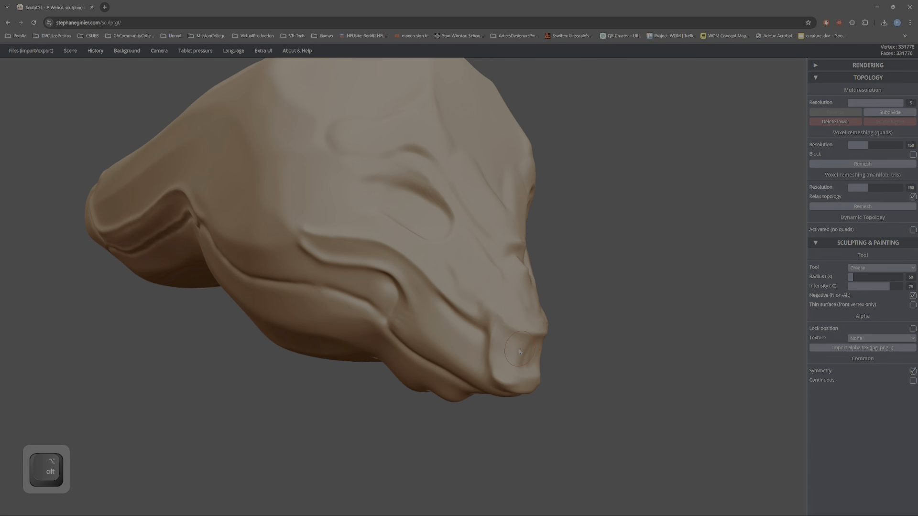
pyautogui.keyDown('alt'); pyautogui.moveTo(521, 355); pyautogui.dragTo(519, 366); pyautogui.keyUp('alt')
pyautogui.moveTo(564, 377)
pyautogui.mouseDown()
pyautogui.moveTo(439, 354)
pyautogui.moveTo(378, 356)
pyautogui.mouseUp()
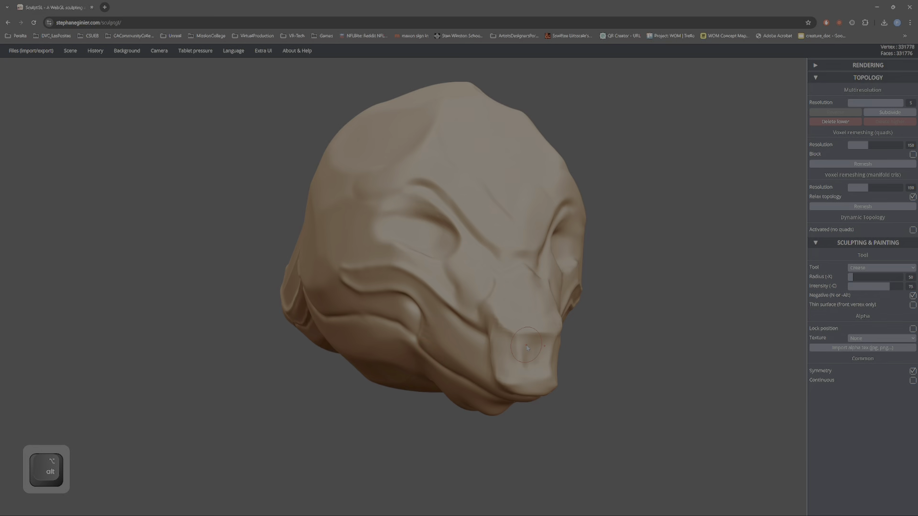
# Fill out the front surface of the muzzle tip with a clay Brush stroke.
pyautogui.press('1')
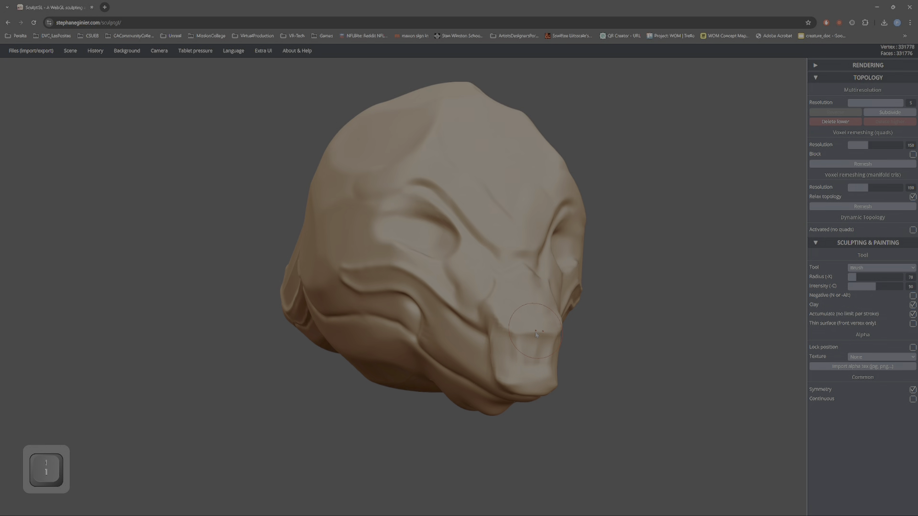
pyautogui.moveTo(532, 351); pyautogui.dragTo(536, 356)
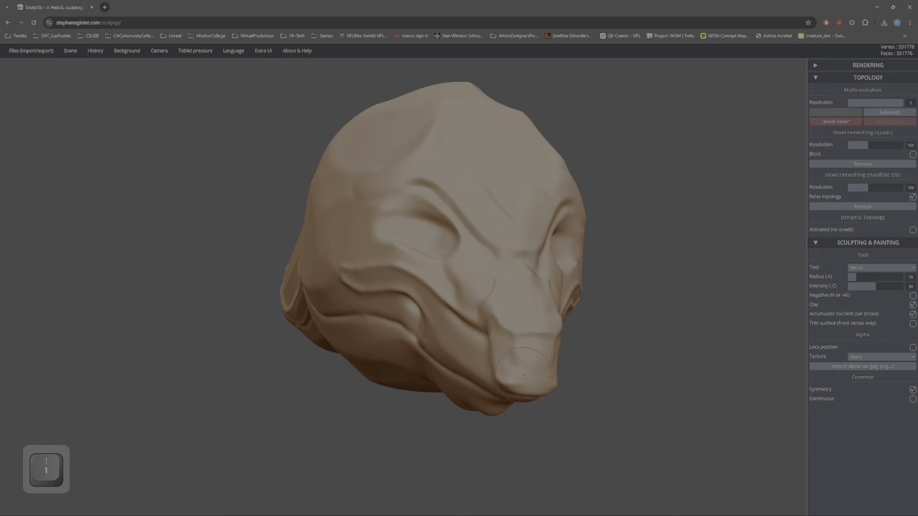
pyautogui.moveTo(523, 375)
pyautogui.mouseDown(button='right')
pyautogui.moveTo(621, 378)
pyautogui.moveTo(525, 389)
pyautogui.moveTo(541, 365)
pyautogui.mouseUp(button='right')
# Flatten the top, front and side planes of the muzzle tip with a reduced-radius Flatten brush.
pyautogui.press('5')
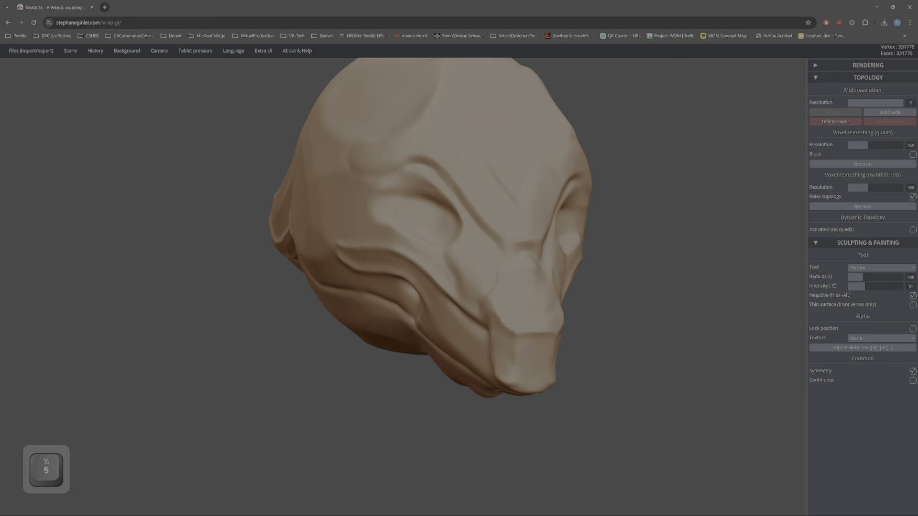
pyautogui.scroll(3, 534, 313)
pyautogui.scroll(3, 508, 357)
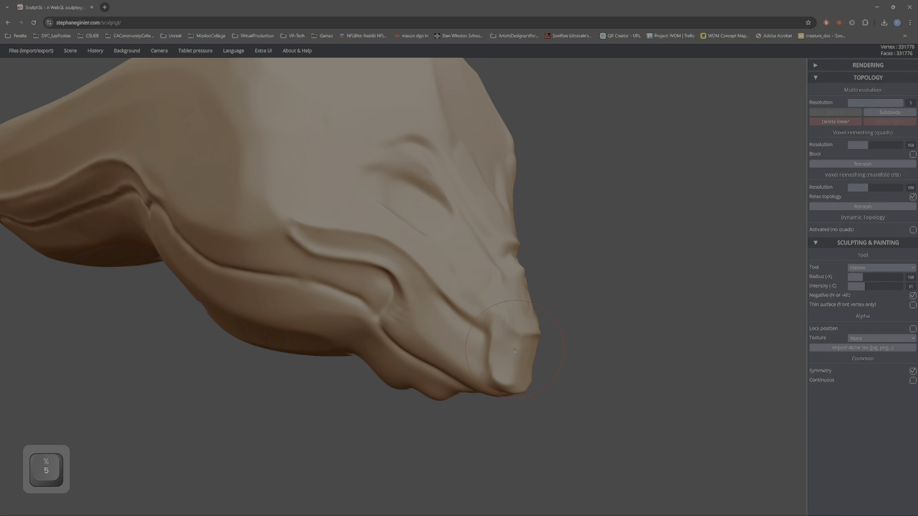
pyautogui.press('x')
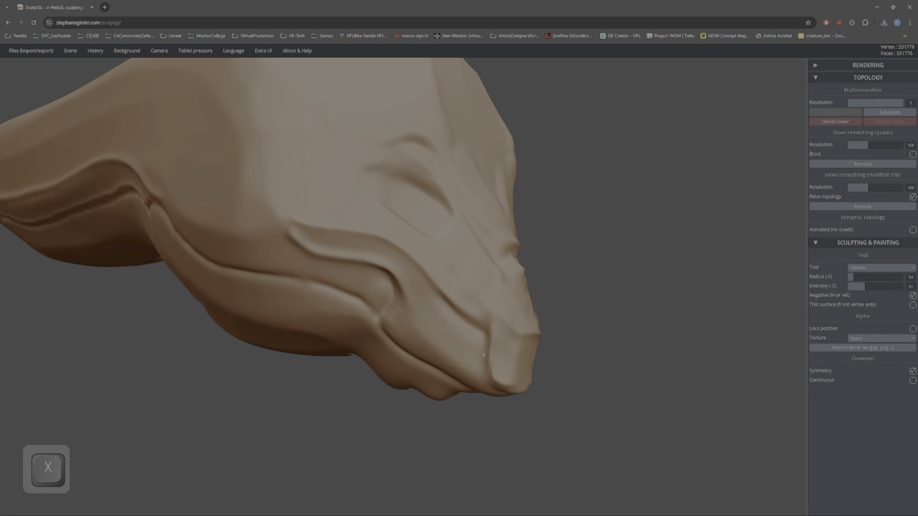
pyautogui.moveTo(542, 356); pyautogui.dragTo(461, 395)
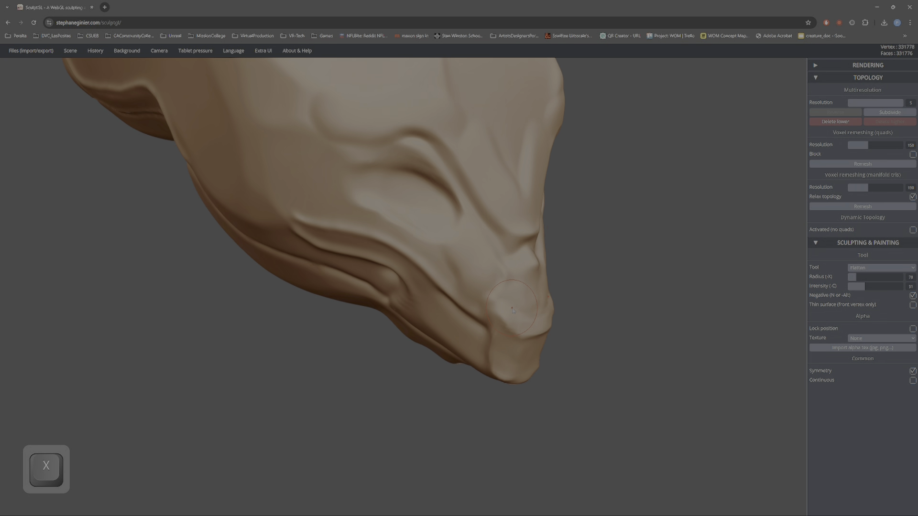
pyautogui.moveTo(522, 332); pyautogui.dragTo(444, 314, button='right')
pyautogui.keyDown('ctrl'); pyautogui.moveTo(507, 287); pyautogui.dragTo(520, 426, button='right'); pyautogui.keyUp('ctrl')
pyautogui.keyDown('ctrl'); pyautogui.moveTo(482, 354); pyautogui.dragTo(497, 342, button='right'); pyautogui.keyUp('ctrl')
pyautogui.moveTo(497, 335); pyautogui.dragTo(616, 308, button='right')
pyautogui.moveTo(463, 362)
pyautogui.keyDown('alt'); pyautogui.mouseDown(button='right')
pyautogui.moveTo(552, 308)
pyautogui.moveTo(597, 324)
pyautogui.moveTo(600, 350)
pyautogui.moveTo(614, 352)
pyautogui.moveTo(526, 297)
pyautogui.moveTo(512, 340)
pyautogui.moveTo(609, 343)
pyautogui.moveTo(510, 379)
pyautogui.moveTo(489, 365)
pyautogui.moveTo(483, 340)
pyautogui.moveTo(391, 329)
pyautogui.moveTo(495, 368)
pyautogui.moveTo(471, 359)
pyautogui.moveTo(549, 354)
pyautogui.mouseUp(button='right'); pyautogui.keyUp('alt')
pyautogui.press('ctrl')
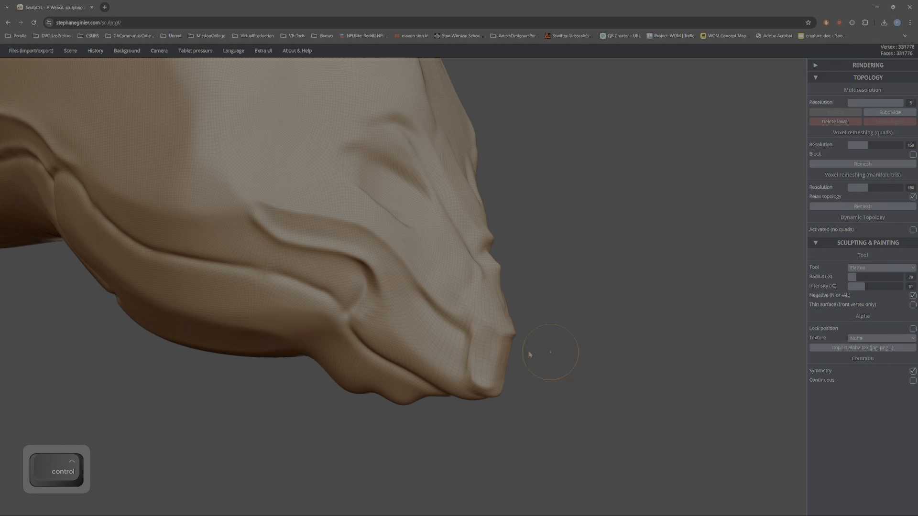
pyautogui.keyDown('alt'); pyautogui.moveTo(494, 376); pyautogui.dragTo(516, 368, button='right'); pyautogui.keyUp('alt')
pyautogui.press('w')
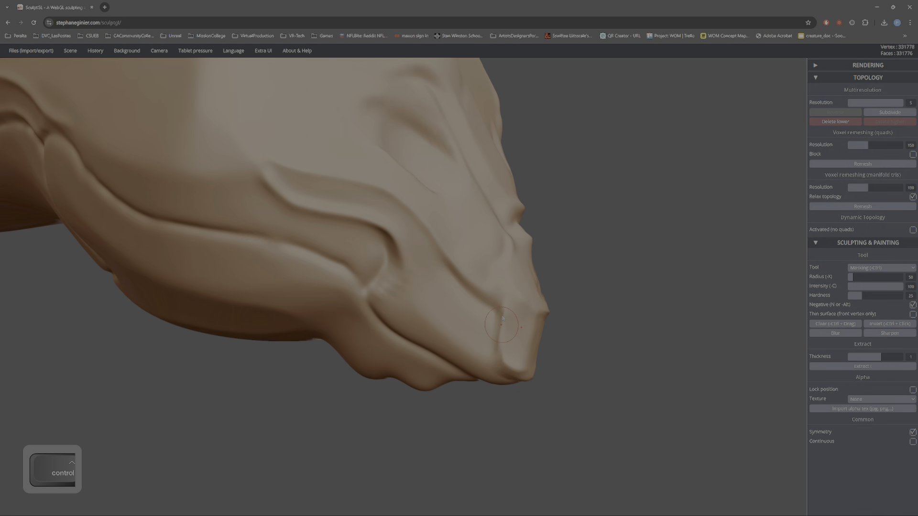
pyautogui.keyDown('ctrl'); pyautogui.moveTo(466, 319); pyautogui.dragTo(482, 328, button='right'); pyautogui.keyUp('ctrl')
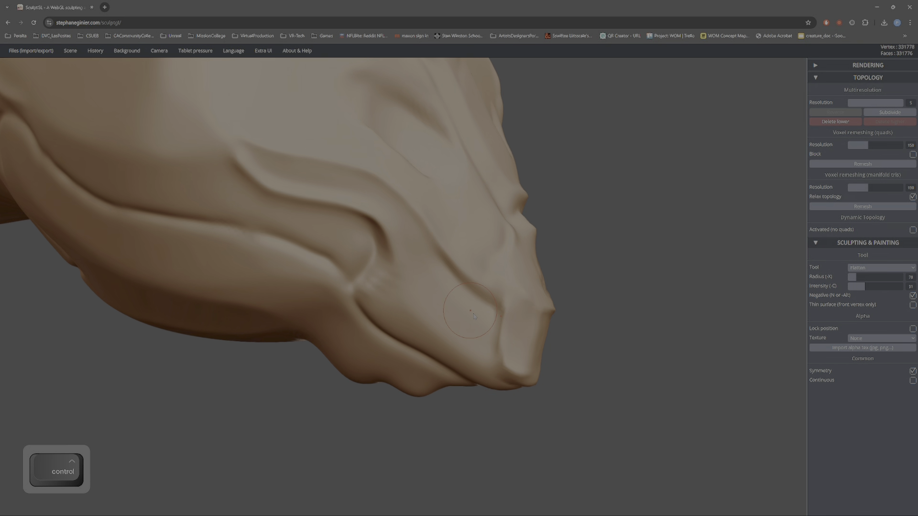
# Carve a long Crease groove above the upper lip, running from the mouth-corner curl to the muzzle tip.
pyautogui.press('7')
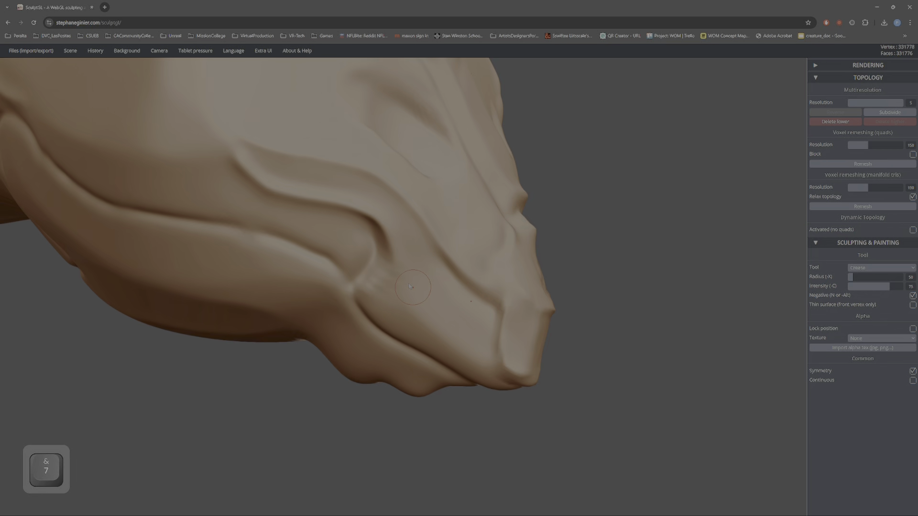
pyautogui.moveTo(399, 300); pyautogui.dragTo(420, 326)
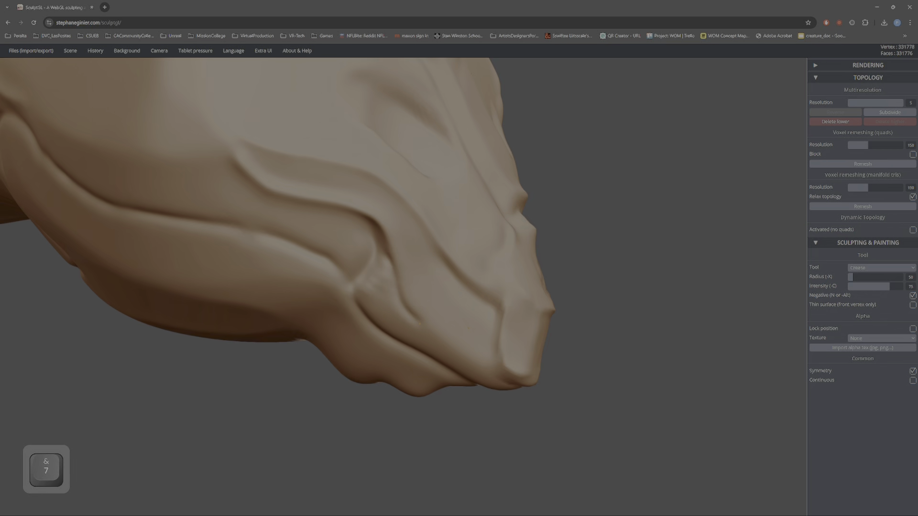
pyautogui.moveTo(465, 347); pyautogui.dragTo(497, 363)
pyautogui.moveTo(542, 391)
pyautogui.mouseDown(button='right')
pyautogui.moveTo(603, 400)
pyautogui.moveTo(527, 384)
pyautogui.mouseUp(button='right')
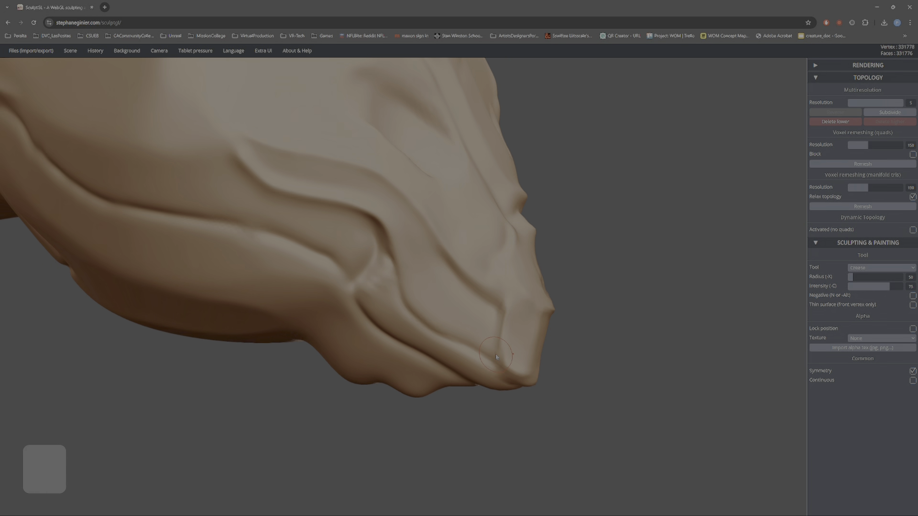
pyautogui.moveTo(497, 354)
pyautogui.keyDown('alt'); pyautogui.mouseDown()
pyautogui.moveTo(436, 328)
pyautogui.moveTo(402, 298)
pyautogui.mouseUp(); pyautogui.keyUp('alt')
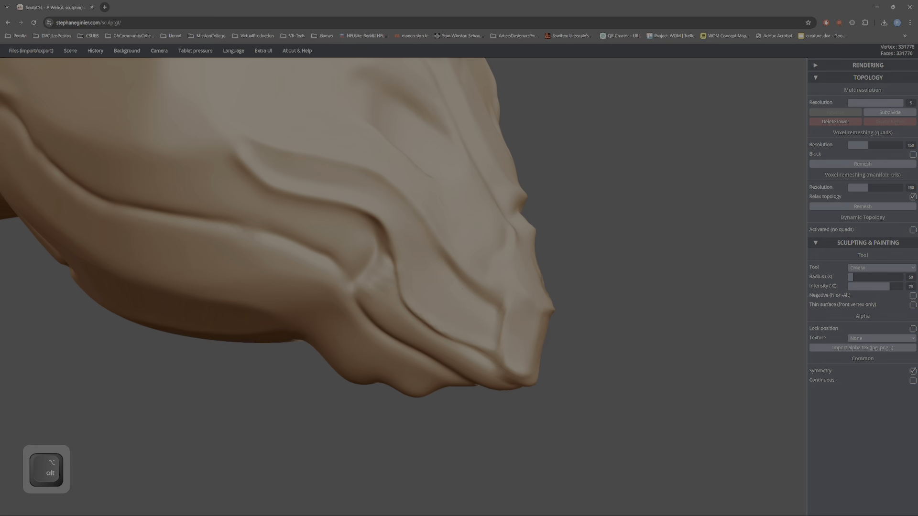
# Undo the latest Crease strokes and rework the front end of the lip groove near the muzzle tip.
pyautogui.moveTo(388, 266); pyautogui.dragTo(442, 273, button='right')
pyautogui.hotkey('ctrl', 'z')
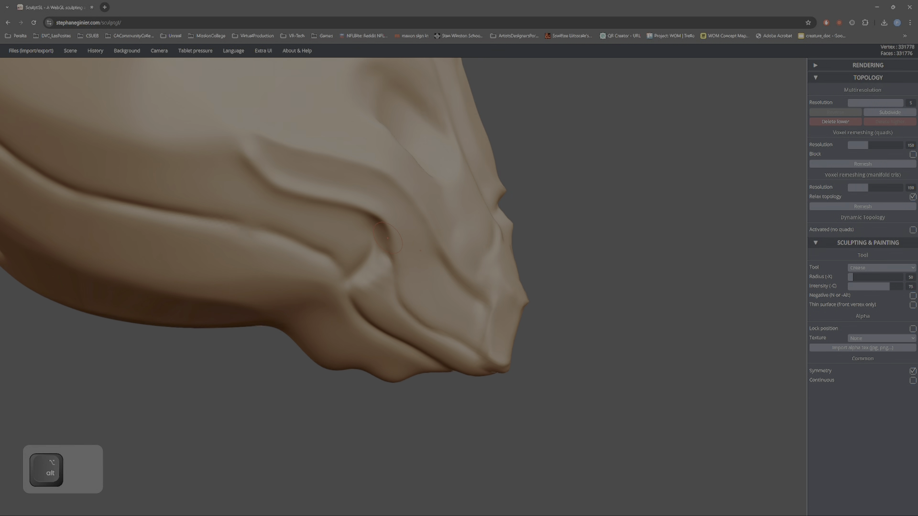
pyautogui.hotkey('ctrl', 'z')
pyautogui.press('alt')
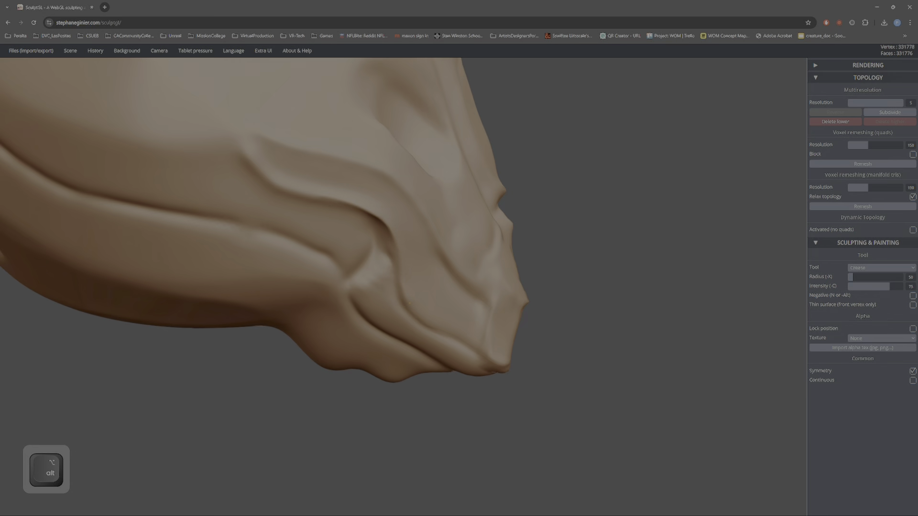
pyautogui.keyDown('alt'); pyautogui.moveTo(482, 346); pyautogui.dragTo(463, 339); pyautogui.keyUp('alt')
# Carve a short vertical Crease line down the side of the jaw from the long mouth crease.
pyautogui.scroll(-3, 442, 348)
pyautogui.moveTo(443, 349)
pyautogui.mouseDown(button='right')
pyautogui.moveTo(403, 331)
pyautogui.moveTo(459, 335)
pyautogui.moveTo(541, 256)
pyautogui.moveTo(506, 286)
pyautogui.moveTo(454, 298)
pyautogui.mouseUp(button='right')
pyautogui.scroll(3, 459, 335)
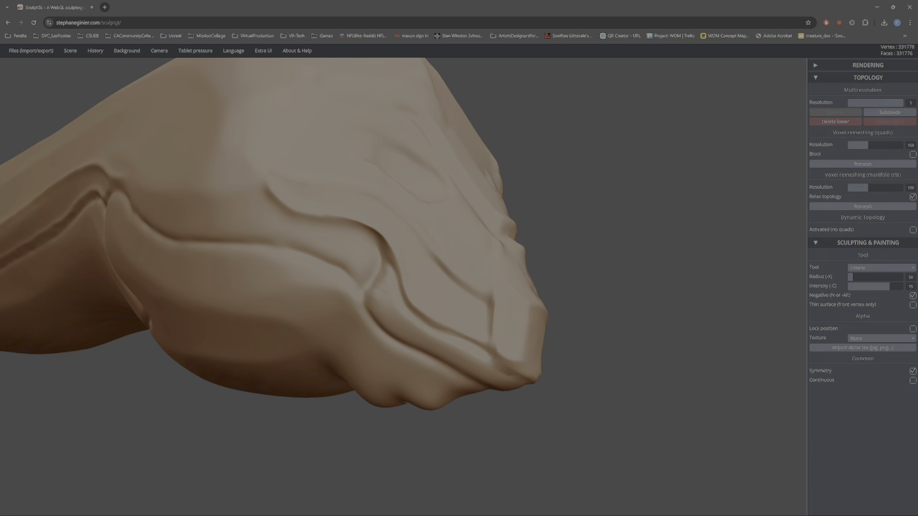
pyautogui.moveTo(191, 245); pyautogui.dragTo(205, 307)
pyautogui.moveTo(230, 354); pyautogui.dragTo(315, 385, button='right')
pyautogui.scroll(2, 229, 265)
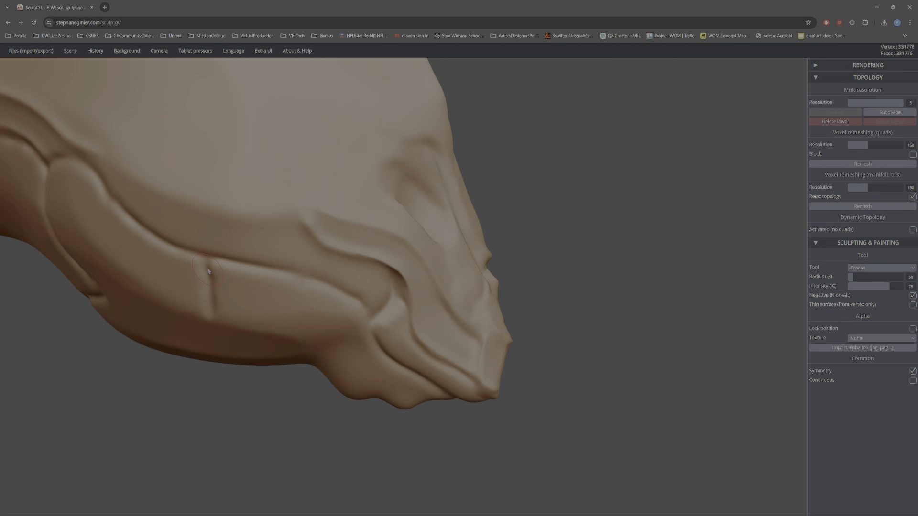
# Extend the jaw's vertical Crease line into a long groove running forward and down beneath the lower lip to the chin.
pyautogui.moveTo(211, 313); pyautogui.dragTo(220, 325)
pyautogui.moveTo(223, 325); pyautogui.dragTo(241, 230, button='right')
pyautogui.moveTo(223, 300)
pyautogui.mouseDown()
pyautogui.moveTo(229, 317)
pyautogui.moveTo(301, 370)
pyautogui.moveTo(317, 434)
pyautogui.mouseUp()
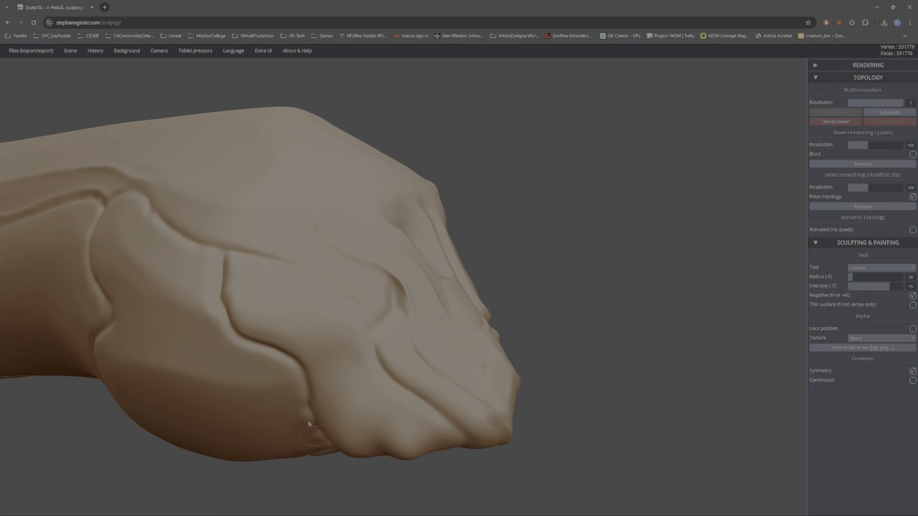
pyautogui.moveTo(318, 434); pyautogui.dragTo(266, 322, button='right')
# Use inverted Crease strokes to define the edge of the lower lip panel, from the jaw line toward the muzzle tip.
pyautogui.keyDown('alt'); pyautogui.moveTo(239, 313); pyautogui.dragTo(354, 348); pyautogui.keyUp('alt')
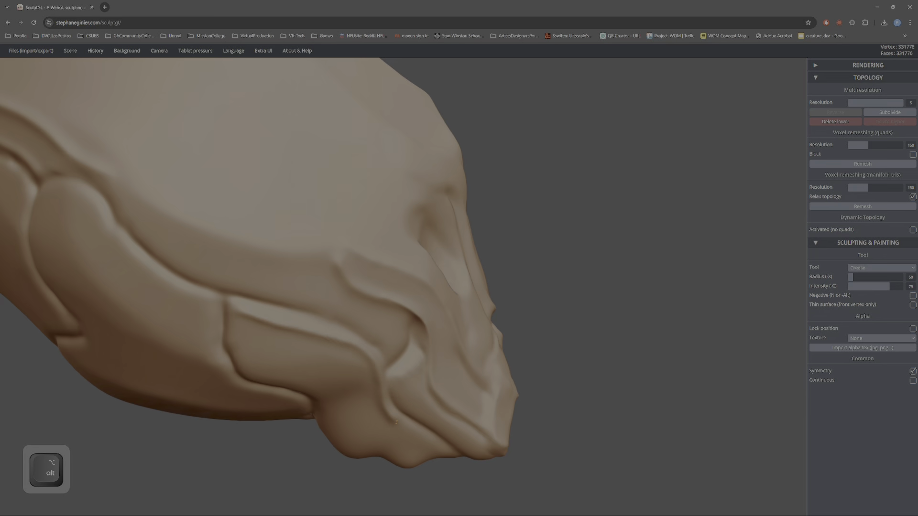
pyautogui.keyDown('alt'); pyautogui.moveTo(396, 422); pyautogui.dragTo(439, 453); pyautogui.keyUp('alt')
pyautogui.moveTo(440, 453); pyautogui.dragTo(309, 357, button='right')
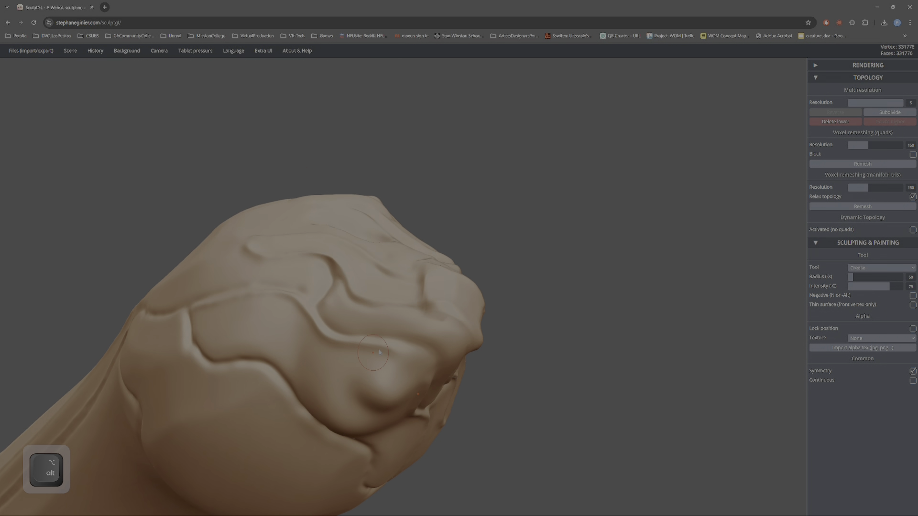
pyautogui.scroll(5, 453, 433)
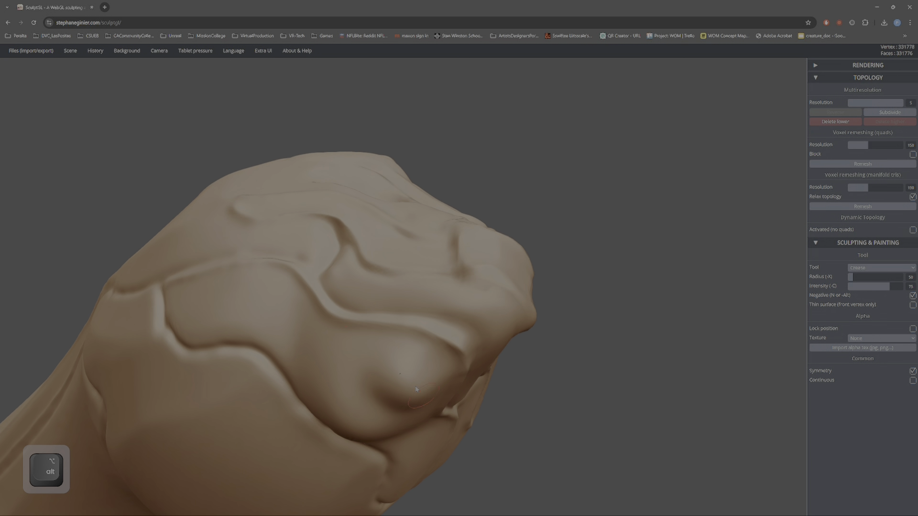
pyautogui.moveTo(454, 433)
pyautogui.mouseDown(button='right')
pyautogui.moveTo(500, 412)
pyautogui.moveTo(435, 344)
pyautogui.moveTo(496, 407)
pyautogui.moveTo(482, 356)
pyautogui.moveTo(515, 337)
pyautogui.moveTo(475, 350)
pyautogui.mouseUp(button='right')
# Build up a rounded bump at the front of the lower jaw with the clay Brush, checking the wireframe density.
pyautogui.press('1')
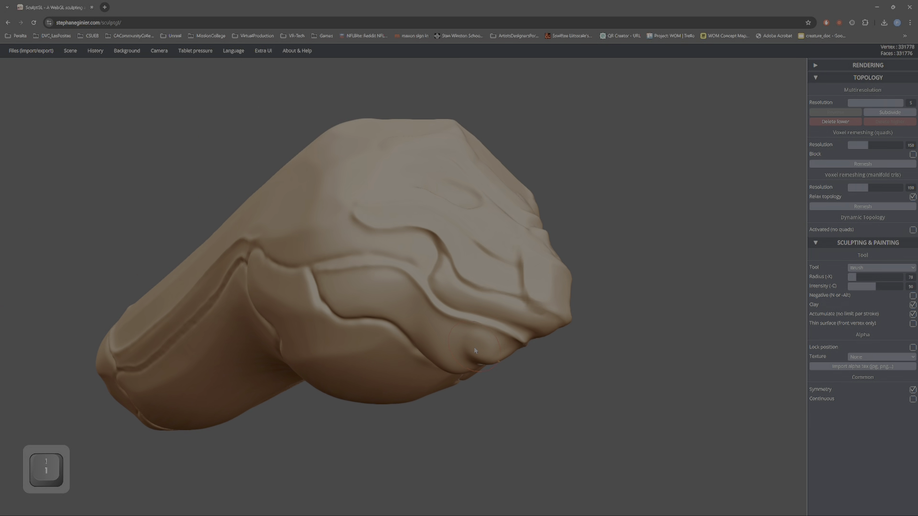
pyautogui.scroll(3, 493, 358)
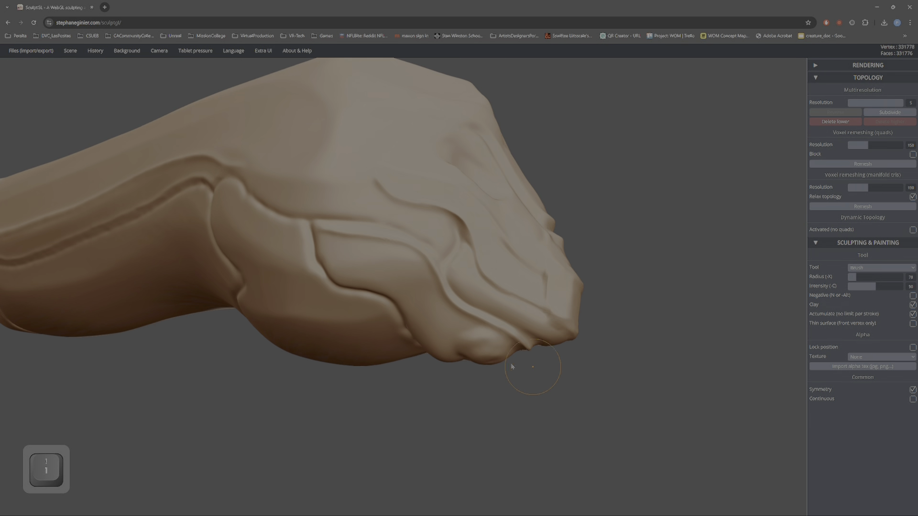
pyautogui.moveTo(520, 376); pyautogui.dragTo(500, 355, button='right')
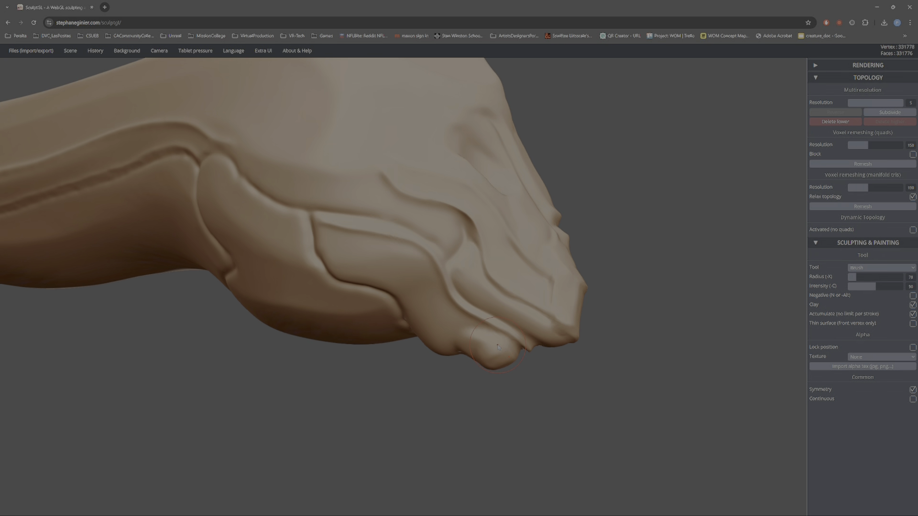
pyautogui.moveTo(719, 256); pyautogui.dragTo(554, 313, button='right')
pyautogui.press('w')
pyautogui.moveTo(661, 337)
pyautogui.mouseDown(button='right')
pyautogui.moveTo(621, 282)
pyautogui.moveTo(590, 346)
pyautogui.moveTo(600, 382)
pyautogui.moveTo(622, 397)
pyautogui.mouseUp(button='right')
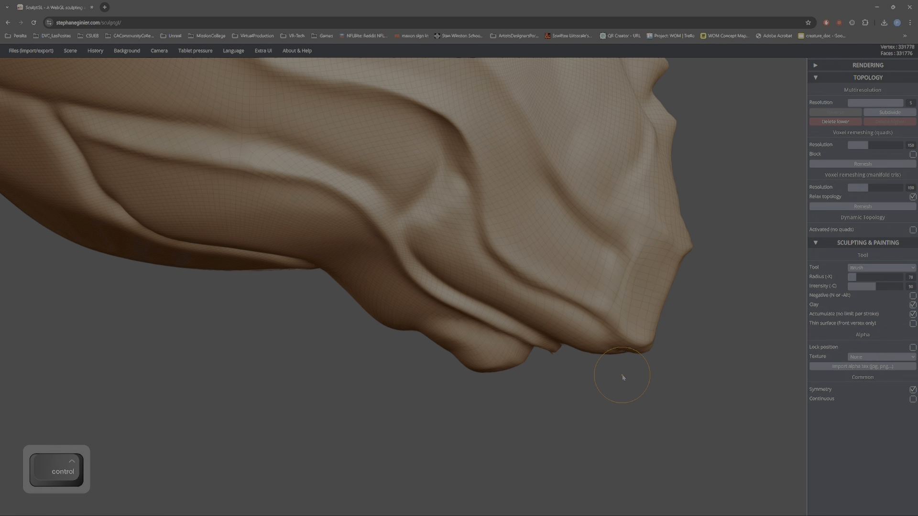
pyautogui.press('w')
pyautogui.moveTo(697, 352); pyautogui.dragTo(575, 314, button='right')
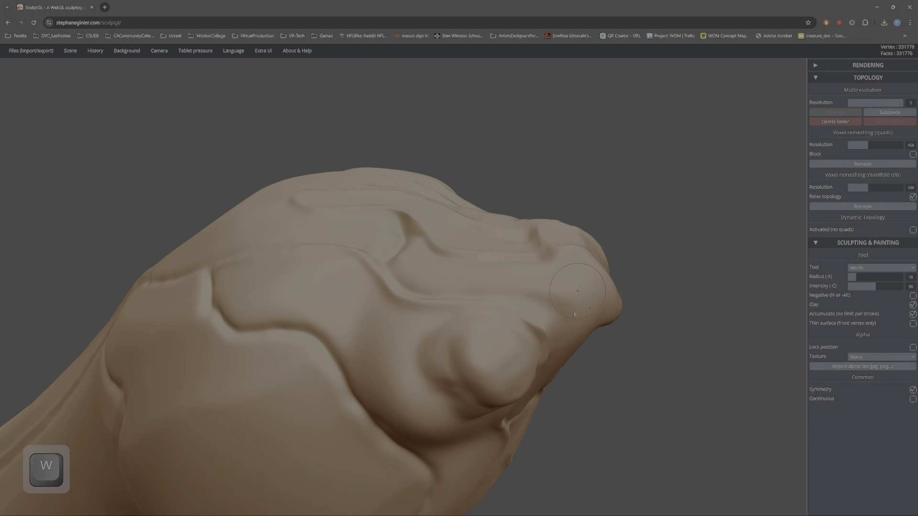
# Smooth the chin bump and its transition into the underside of the muzzle.
pyautogui.moveTo(551, 362); pyautogui.dragTo(547, 354, button='right')
pyautogui.press('shift')
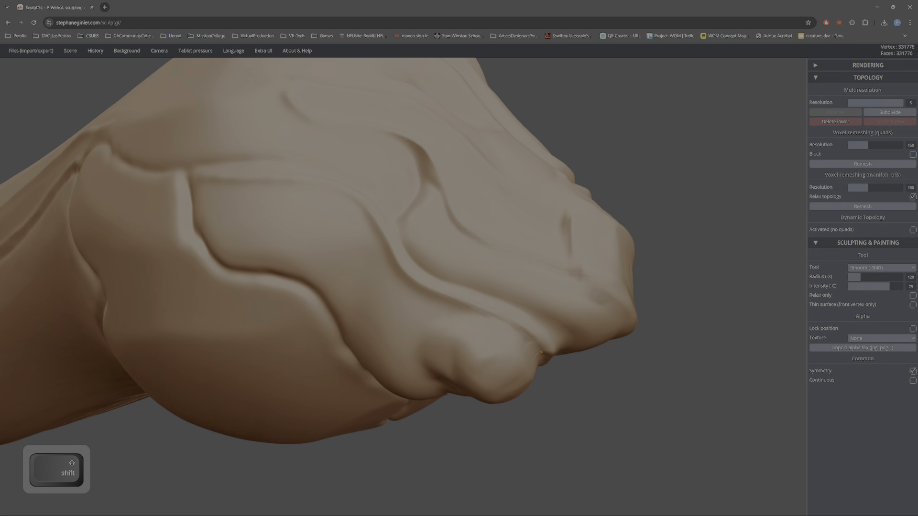
pyautogui.keyDown('shift'); pyautogui.moveTo(540, 353); pyautogui.dragTo(530, 342); pyautogui.keyUp('shift')
pyautogui.moveTo(564, 394); pyautogui.dragTo(555, 430, button='right')
pyautogui.press('shift')
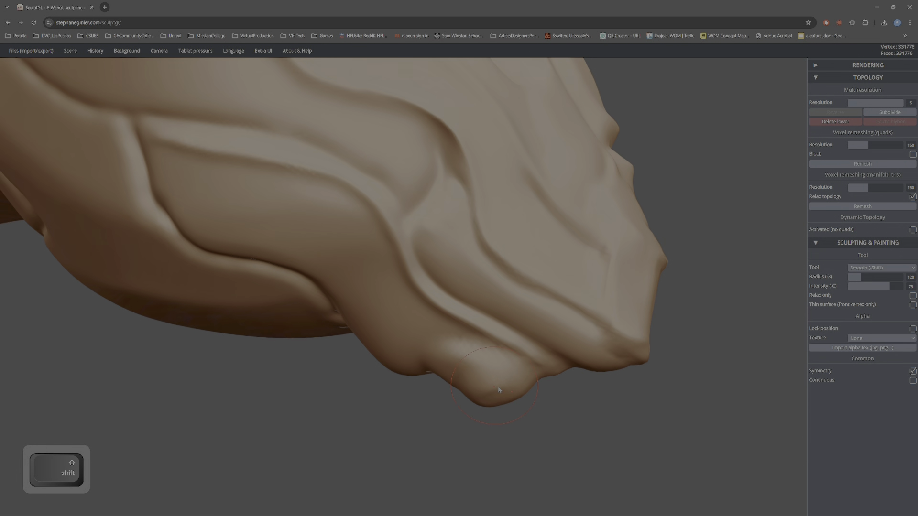
pyautogui.press('ctrl')
# Compare the mesh at multiresolution levels 1 and 5 with the wireframe shown, and examine the head from several angles.
pyautogui.moveTo(499, 389)
pyautogui.mouseDown(button='right')
pyautogui.moveTo(484, 334)
pyautogui.moveTo(511, 273)
pyautogui.moveTo(758, 215)
pyautogui.moveTo(639, 245)
pyautogui.moveTo(788, 165)
pyautogui.mouseUp(button='right')
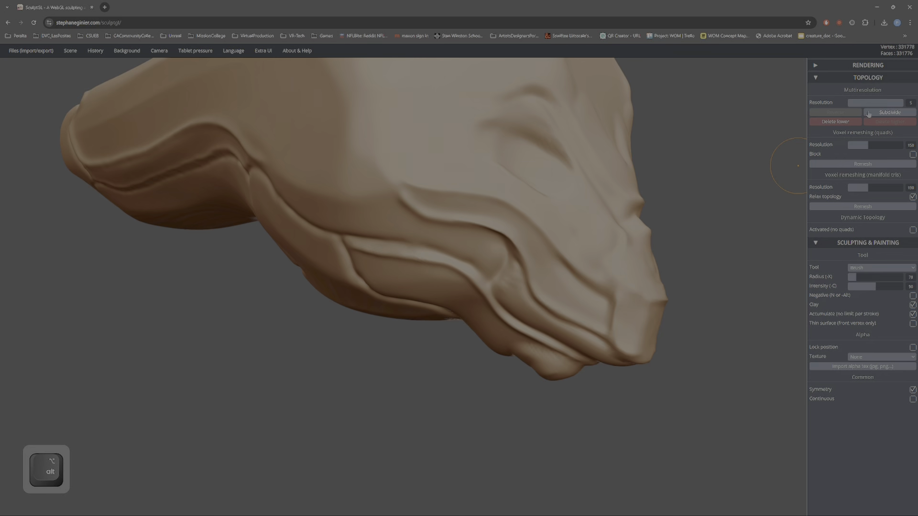
pyautogui.moveTo(898, 102); pyautogui.dragTo(850, 101)
pyautogui.press('w')
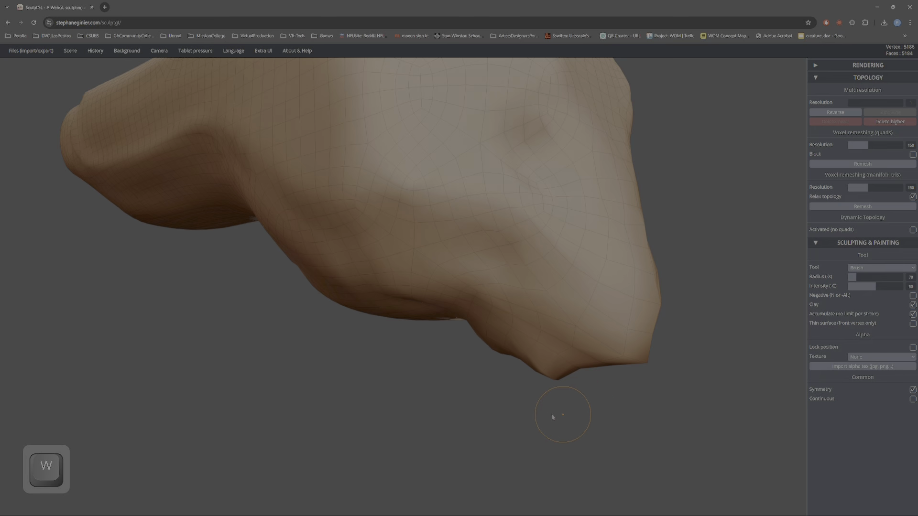
pyautogui.moveTo(554, 416)
pyautogui.mouseDown(button='right')
pyautogui.moveTo(623, 414)
pyautogui.moveTo(590, 354)
pyautogui.moveTo(487, 316)
pyautogui.moveTo(752, 204)
pyautogui.moveTo(651, 303)
pyautogui.moveTo(786, 172)
pyautogui.mouseUp(button='right')
pyautogui.click(899, 102)
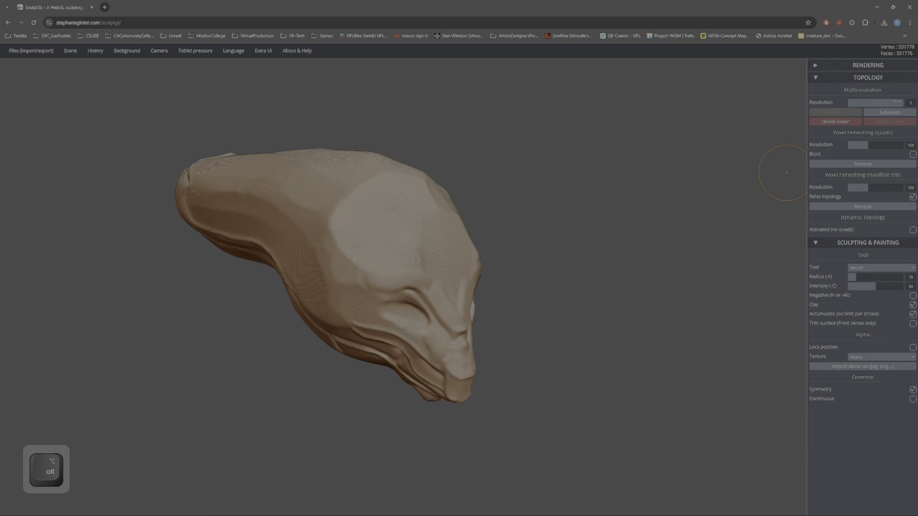
pyautogui.moveTo(580, 286); pyautogui.dragTo(510, 263, button='right')
pyautogui.press('w')
pyautogui.moveTo(575, 340); pyautogui.dragTo(731, 353, button='right')
pyautogui.moveTo(731, 353); pyautogui.dragTo(379, 320, button='right')
pyautogui.moveTo(407, 267)
pyautogui.mouseDown(button='right')
pyautogui.moveTo(498, 430)
pyautogui.moveTo(478, 467)
pyautogui.moveTo(422, 432)
pyautogui.moveTo(456, 232)
pyautogui.moveTo(471, 196)
pyautogui.moveTo(480, 388)
pyautogui.moveTo(532, 380)
pyautogui.moveTo(462, 246)
pyautogui.moveTo(443, 315)
pyautogui.mouseUp(button='right')
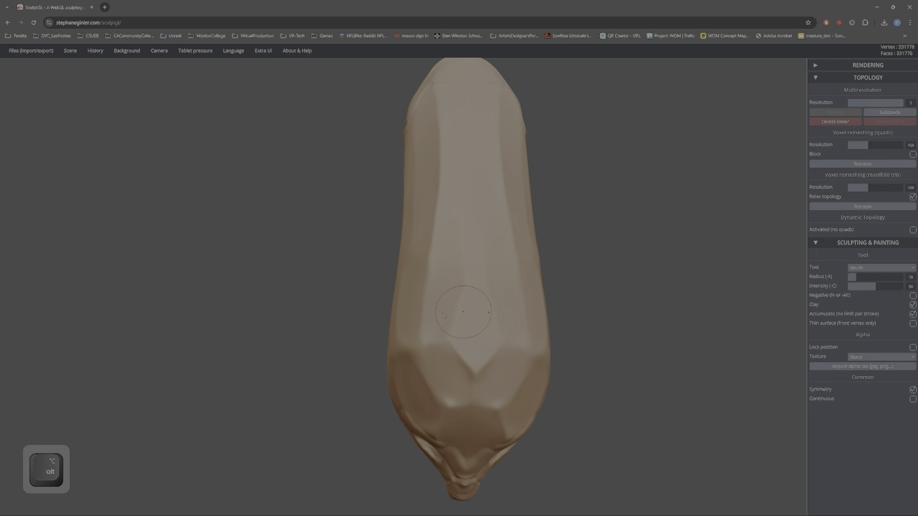
pyautogui.moveTo(397, 340)
pyautogui.mouseDown(button='right')
pyautogui.moveTo(508, 389)
pyautogui.moveTo(546, 375)
pyautogui.moveTo(547, 293)
pyautogui.moveTo(515, 242)
pyautogui.moveTo(500, 297)
pyautogui.moveTo(592, 293)
pyautogui.moveTo(787, 178)
pyautogui.mouseUp(button='right')
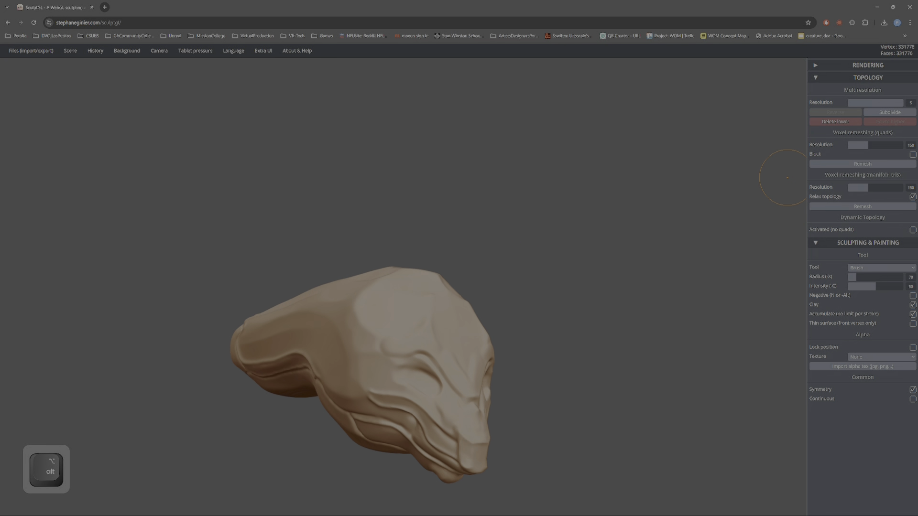
# Lower the mesh to multiresolution level 2 and choose the Move tool with an enlarged brush radius.
pyautogui.click(849, 101)
pyautogui.moveTo(521, 287); pyautogui.dragTo(361, 357, button='right')
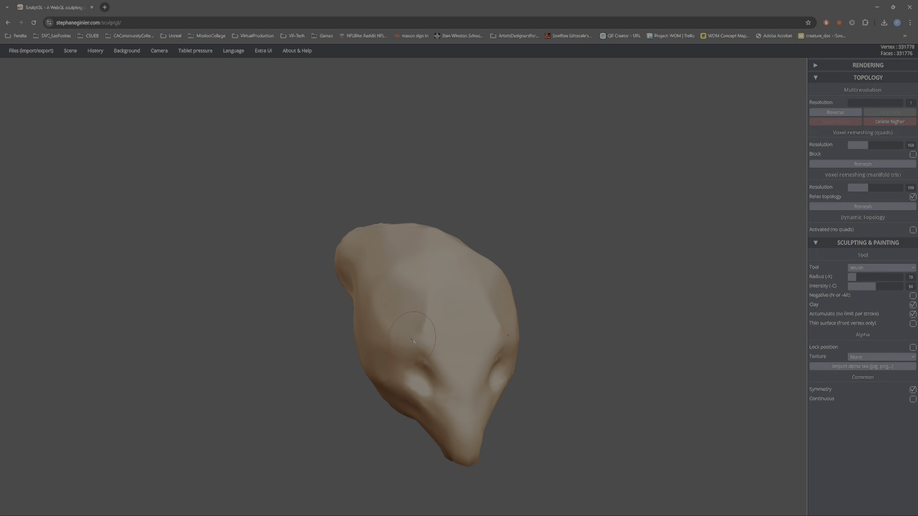
pyautogui.press('0')
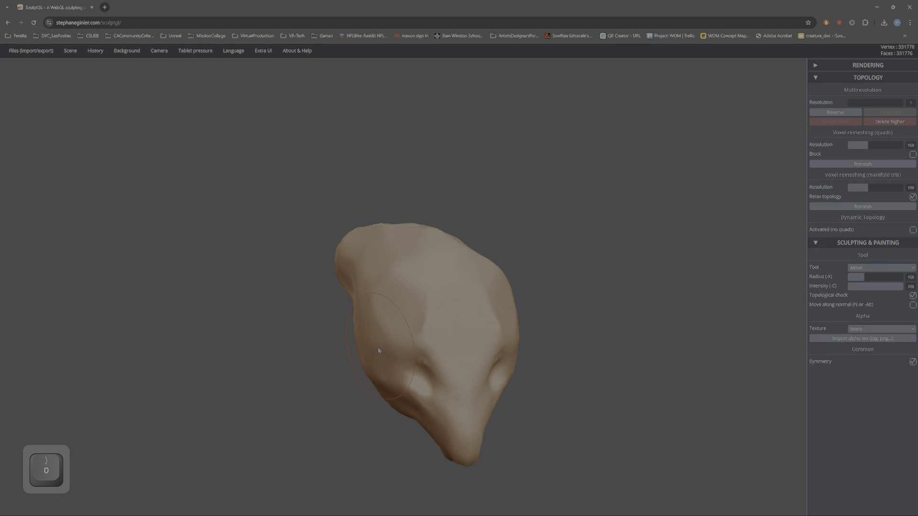
pyautogui.press('x')
pyautogui.moveTo(849, 103); pyautogui.dragTo(862, 102)
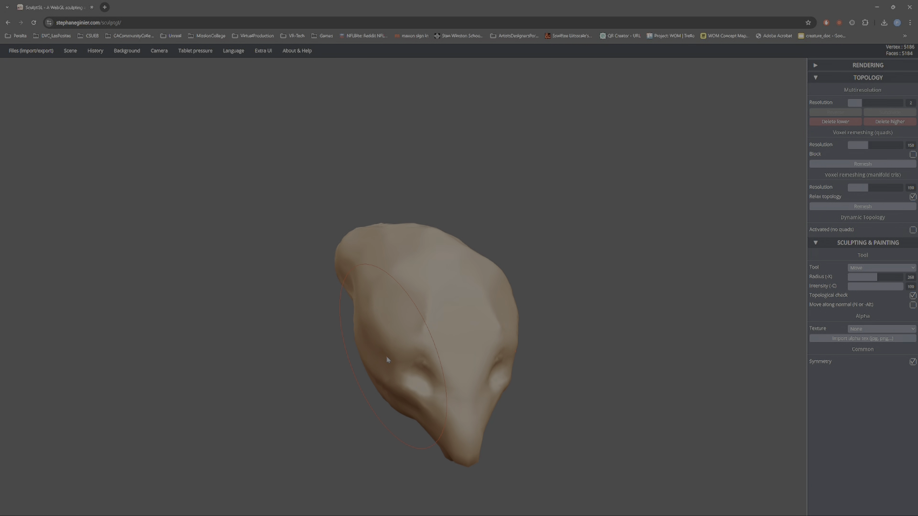
# Set the Move tool's intensity to 54 and undo the trial strokes on the side of the head.
pyautogui.press('ctrl')
pyautogui.keyDown('ctrl'); pyautogui.moveTo(405, 369); pyautogui.dragTo(359, 355, button='right'); pyautogui.keyUp('ctrl')
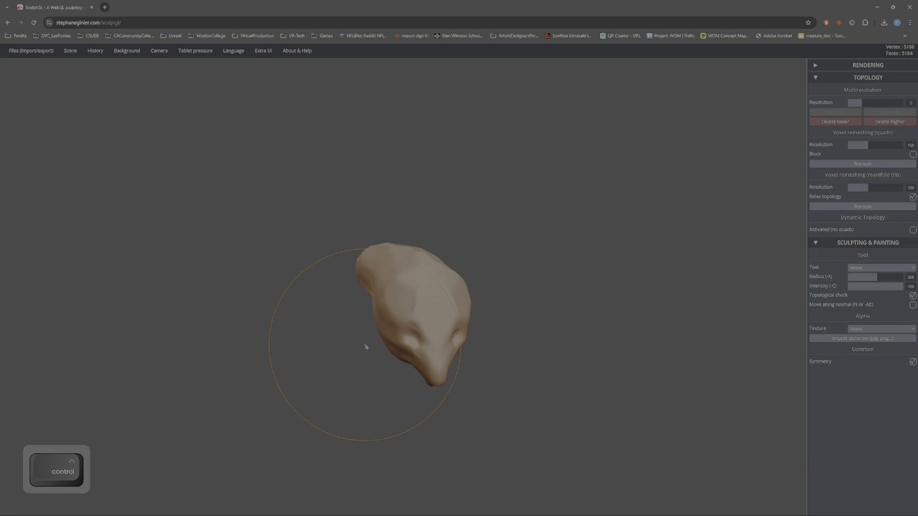
pyautogui.moveTo(389, 332); pyautogui.dragTo(386, 335)
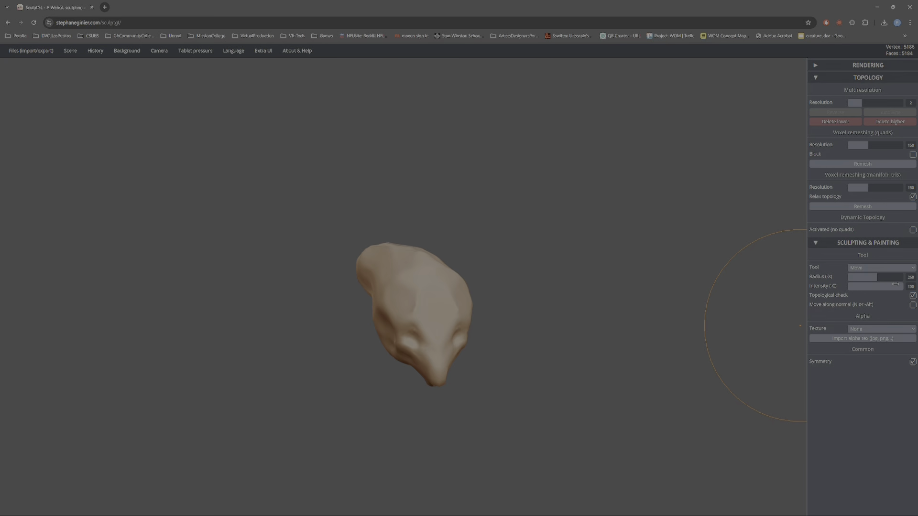
pyautogui.moveTo(869, 286); pyautogui.dragTo(878, 288)
pyautogui.hotkey('ctrl', 'z')
pyautogui.hotkey('ctrl', 'z')
pyautogui.hotkey('ctrl', 'z')
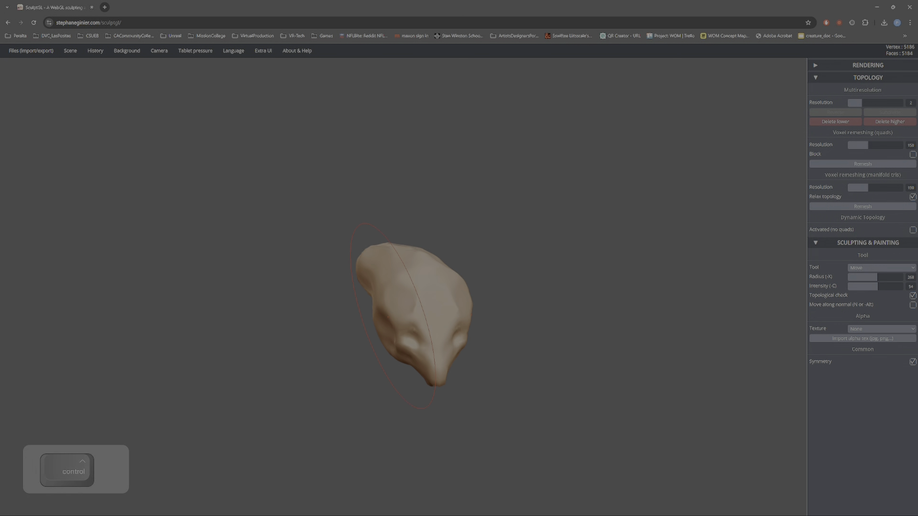
pyautogui.hotkey('ctrl', 'z')
pyautogui.hotkey('ctrl', 'z')
pyautogui.hotkey('ctrl', 'z')
pyautogui.hotkey('ctrl', 'z')
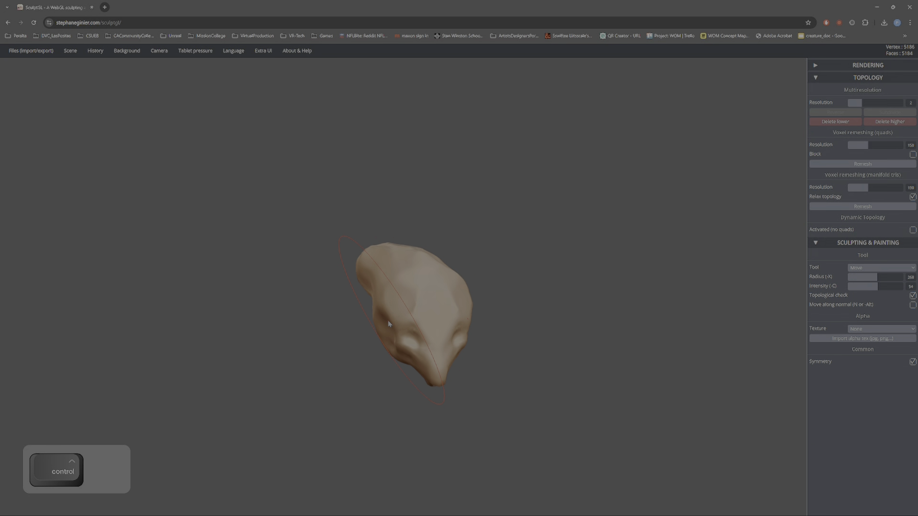
pyautogui.hotkey('ctrl', 'z')
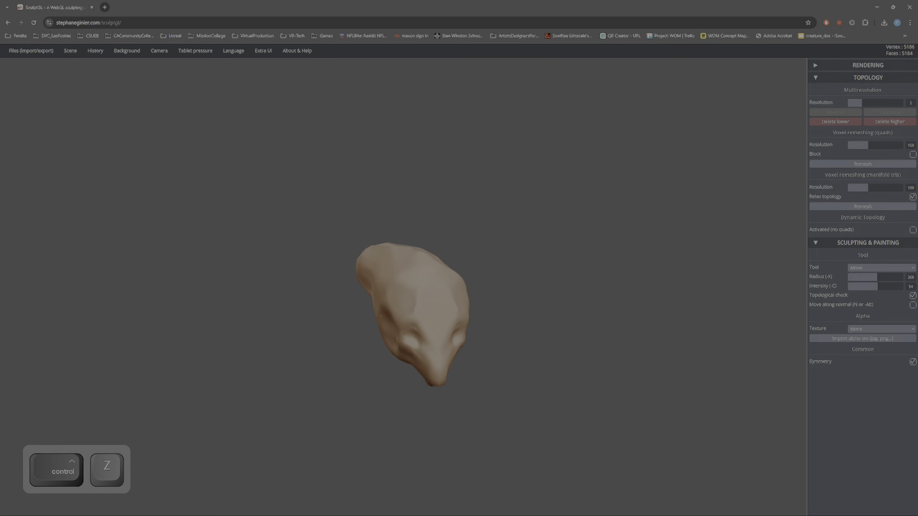
# Reshape the cheeks, temples and sides of the skull symmetrically with broad, large-radius Move strokes.
pyautogui.moveTo(393, 355); pyautogui.dragTo(372, 282)
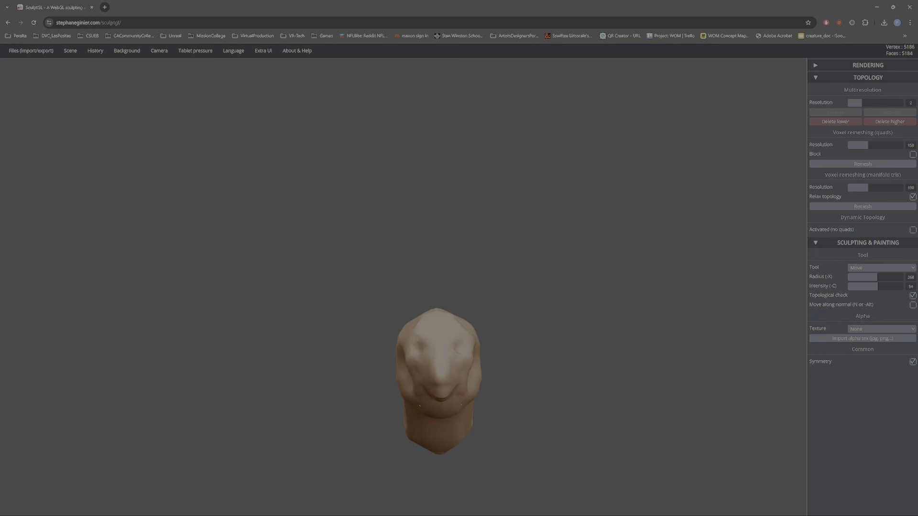
pyautogui.moveTo(398, 388); pyautogui.dragTo(395, 466)
pyautogui.moveTo(393, 356); pyautogui.dragTo(395, 433)
pyautogui.moveTo(376, 270)
pyautogui.keyDown('alt'); pyautogui.mouseDown()
pyautogui.moveTo(382, 359)
pyautogui.moveTo(409, 330)
pyautogui.mouseUp(); pyautogui.keyUp('alt')
pyautogui.moveTo(406, 361); pyautogui.dragTo(411, 361)
pyautogui.moveTo(396, 311); pyautogui.dragTo(404, 302)
pyautogui.moveTo(389, 259); pyautogui.dragTo(389, 211)
pyautogui.moveTo(386, 219)
pyautogui.mouseDown()
pyautogui.moveTo(484, 227)
pyautogui.moveTo(614, 184)
pyautogui.moveTo(420, 242)
pyautogui.mouseUp()
pyautogui.moveTo(281, 266); pyautogui.dragTo(262, 268)
pyautogui.moveTo(549, 382); pyautogui.dragTo(305, 351)
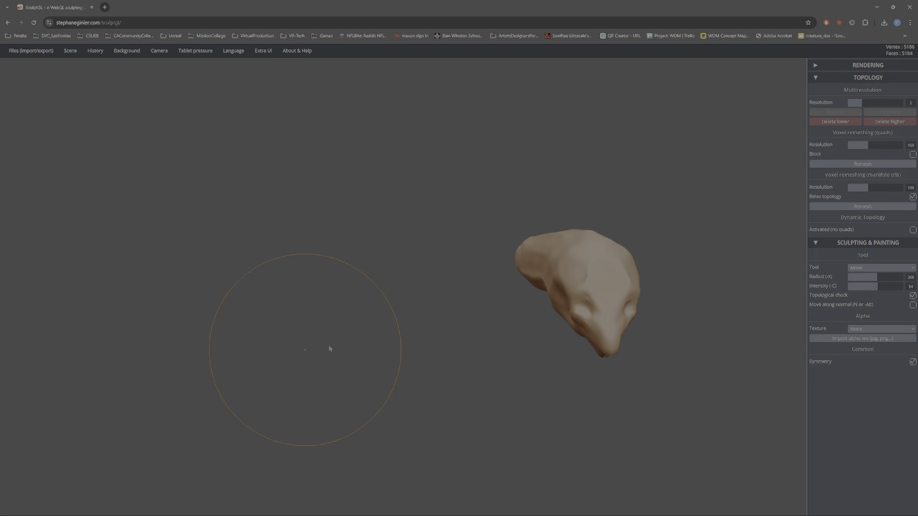
# Return the mesh to multiresolution level 5 and inspect the reshaped head with its fine detail from the side.
pyautogui.keyDown('ctrl'); pyautogui.moveTo(581, 378); pyautogui.dragTo(604, 471, button='right'); pyautogui.keyUp('ctrl')
pyautogui.keyDown('ctrl'); pyautogui.moveTo(581, 353); pyautogui.dragTo(592, 416, button='right'); pyautogui.keyUp('ctrl')
pyautogui.moveTo(576, 365); pyautogui.dragTo(691, 345)
pyautogui.moveTo(432, 335); pyautogui.dragTo(414, 321)
pyautogui.keyDown('ctrl'); pyautogui.moveTo(414, 321); pyautogui.dragTo(463, 273, button='right'); pyautogui.keyUp('ctrl')
pyautogui.moveTo(459, 344); pyautogui.dragTo(684, 227, button='right')
pyautogui.moveTo(528, 324); pyautogui.dragTo(474, 358, button='right')
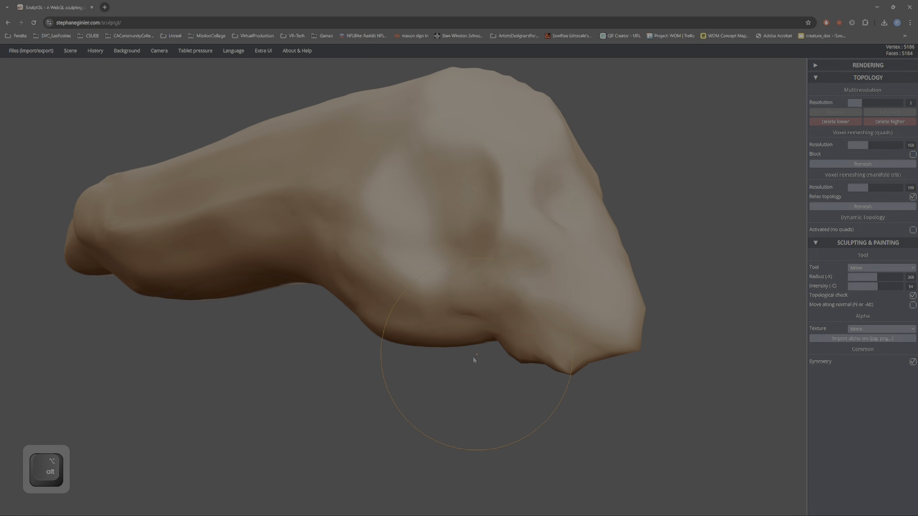
pyautogui.click(898, 102)
pyautogui.moveTo(686, 256); pyautogui.dragTo(310, 296, button='right')
pyautogui.moveTo(440, 302)
pyautogui.keyDown('alt'); pyautogui.mouseDown(button='right')
pyautogui.moveTo(432, 322)
pyautogui.moveTo(375, 338)
pyautogui.moveTo(329, 311)
pyautogui.moveTo(477, 344)
pyautogui.moveTo(520, 366)
pyautogui.moveTo(448, 311)
pyautogui.moveTo(411, 306)
pyautogui.moveTo(387, 285)
pyautogui.moveTo(595, 259)
pyautogui.moveTo(517, 291)
pyautogui.mouseUp(button='right'); pyautogui.keyUp('alt')
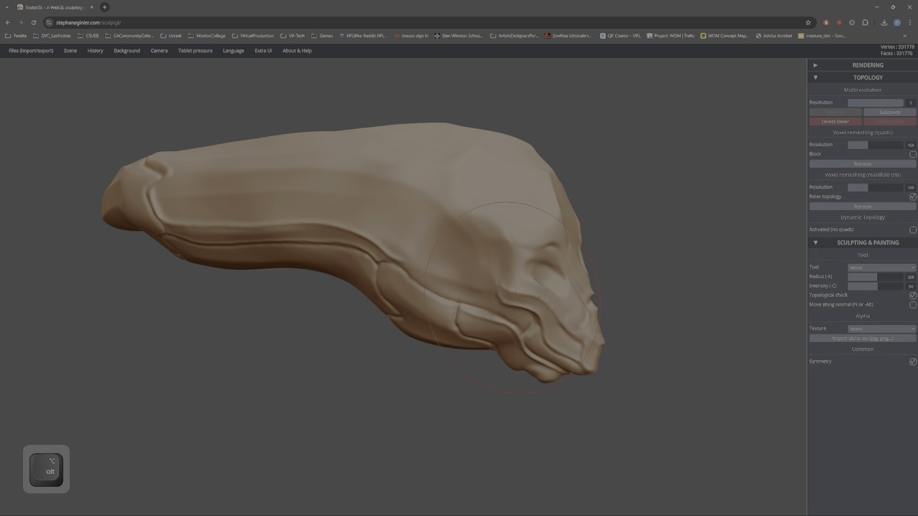
# Switch from the Move tool to the Crease tool and inspect the forehead and face planes.
pyautogui.click(889, 269)
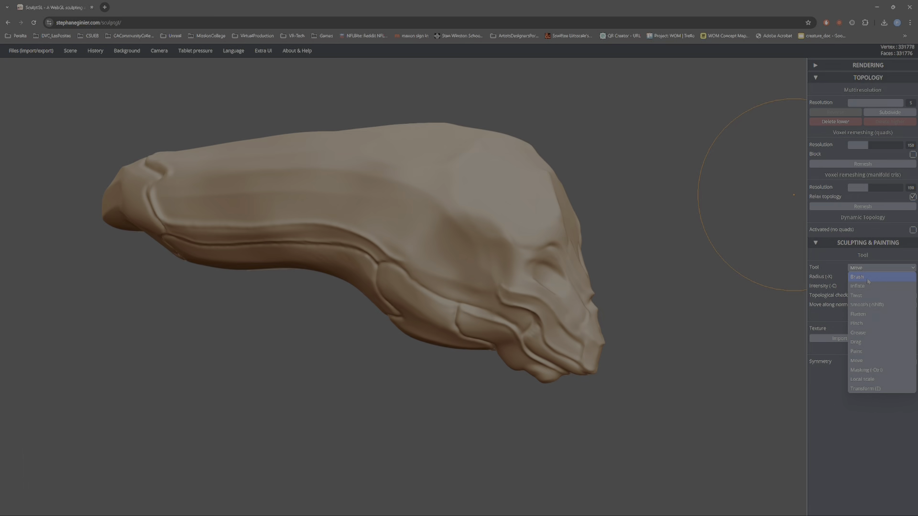
pyautogui.click(868, 278)
pyautogui.click(870, 271)
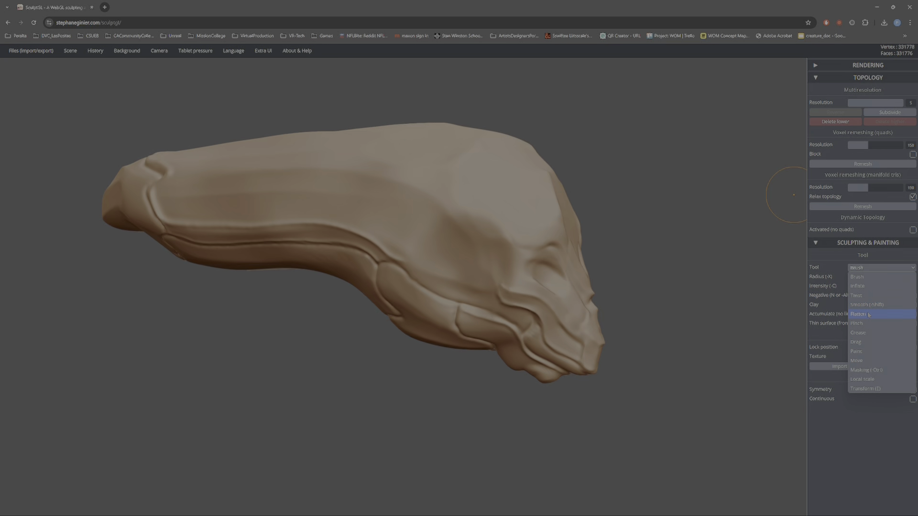
pyautogui.moveTo(457, 195); pyautogui.dragTo(487, 186, button='right')
pyautogui.moveTo(715, 220); pyautogui.dragTo(525, 282, button='right')
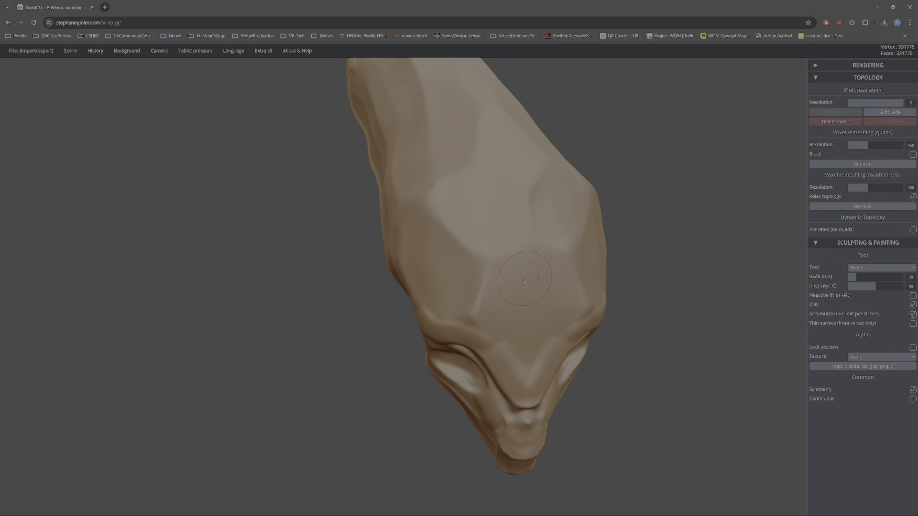
pyautogui.click(872, 268)
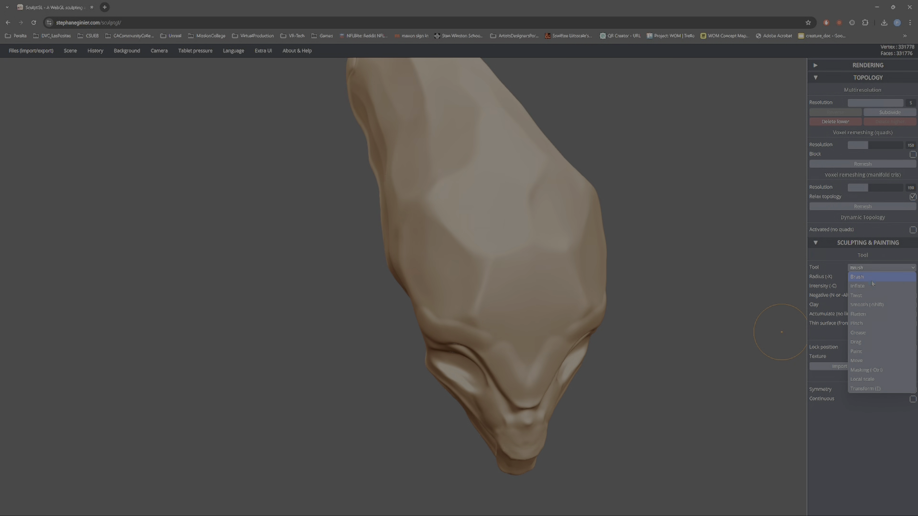
pyautogui.click(858, 332)
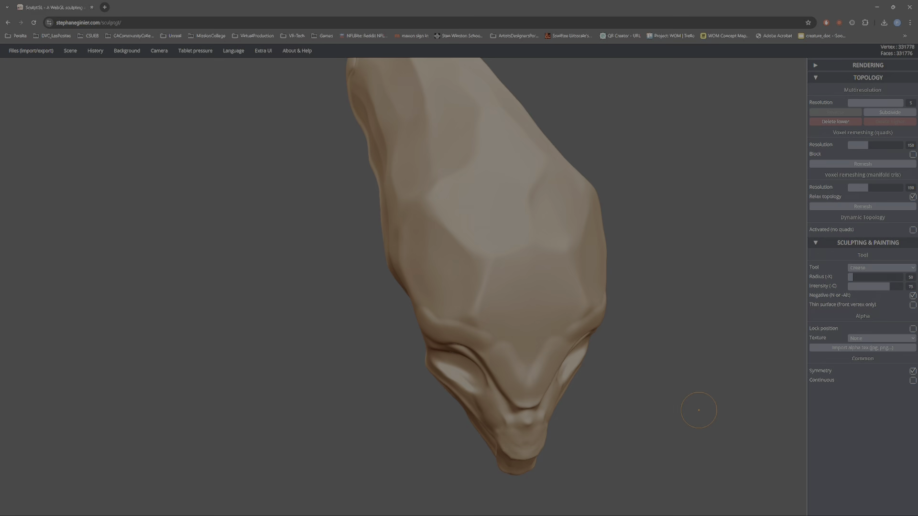
pyautogui.moveTo(698, 410); pyautogui.dragTo(548, 309, button='right')
pyautogui.moveTo(677, 354); pyautogui.dragTo(709, 355, button='right')
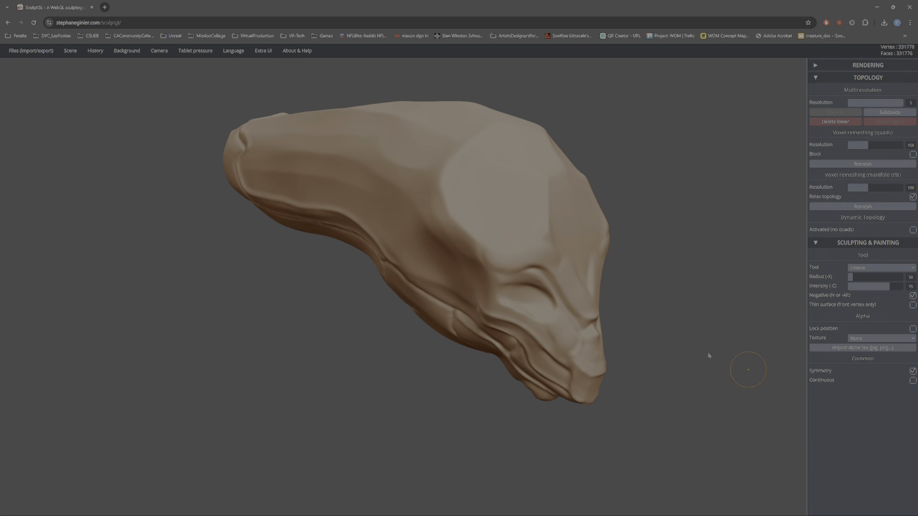
pyautogui.moveTo(687, 324)
pyautogui.keyDown('alt'); pyautogui.mouseDown()
pyautogui.moveTo(675, 338)
pyautogui.moveTo(753, 313)
pyautogui.moveTo(678, 293)
pyautogui.moveTo(678, 280)
pyautogui.moveTo(676, 319)
pyautogui.moveTo(687, 325)
pyautogui.mouseUp(); pyautogui.keyUp('alt')
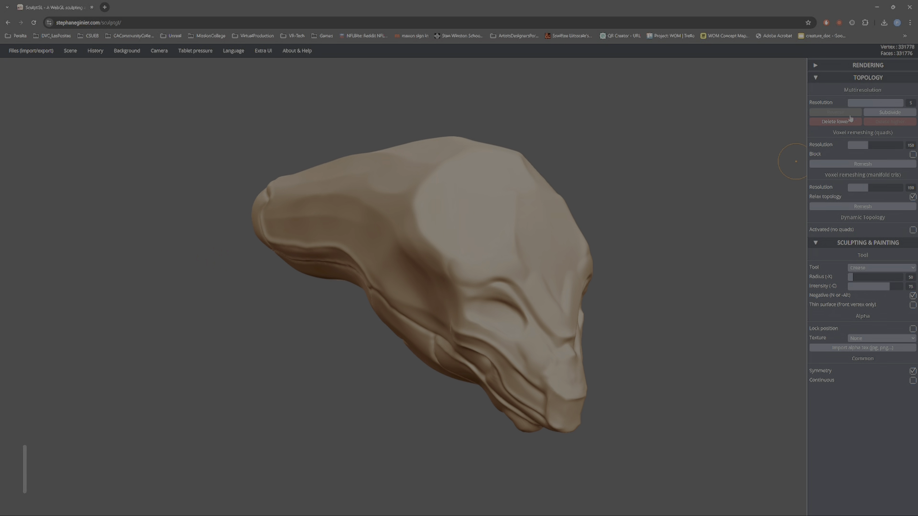